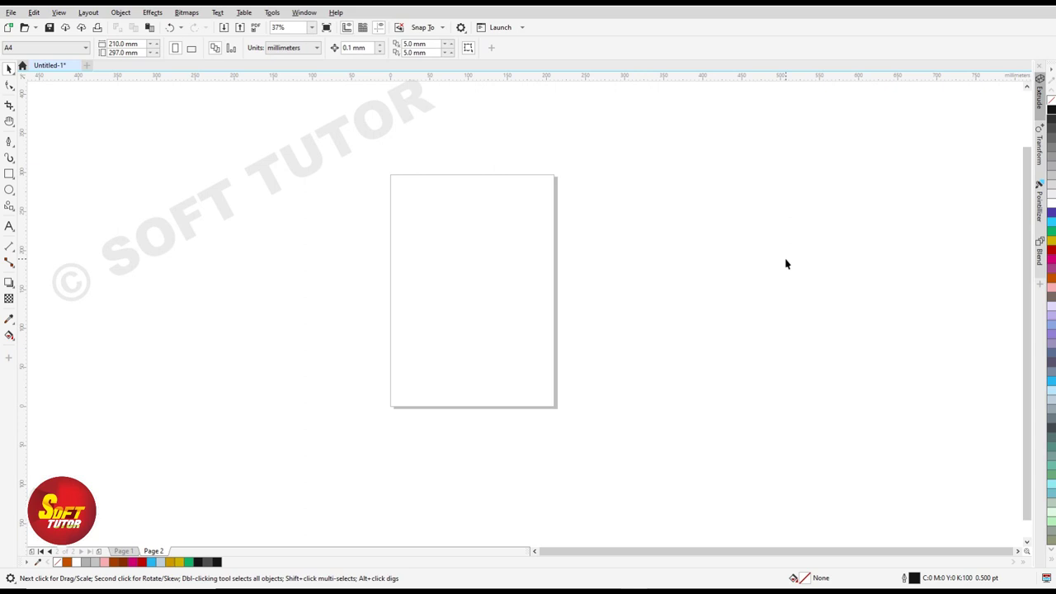
Set the drawing's measurement units to inches.
left_click(192, 137)
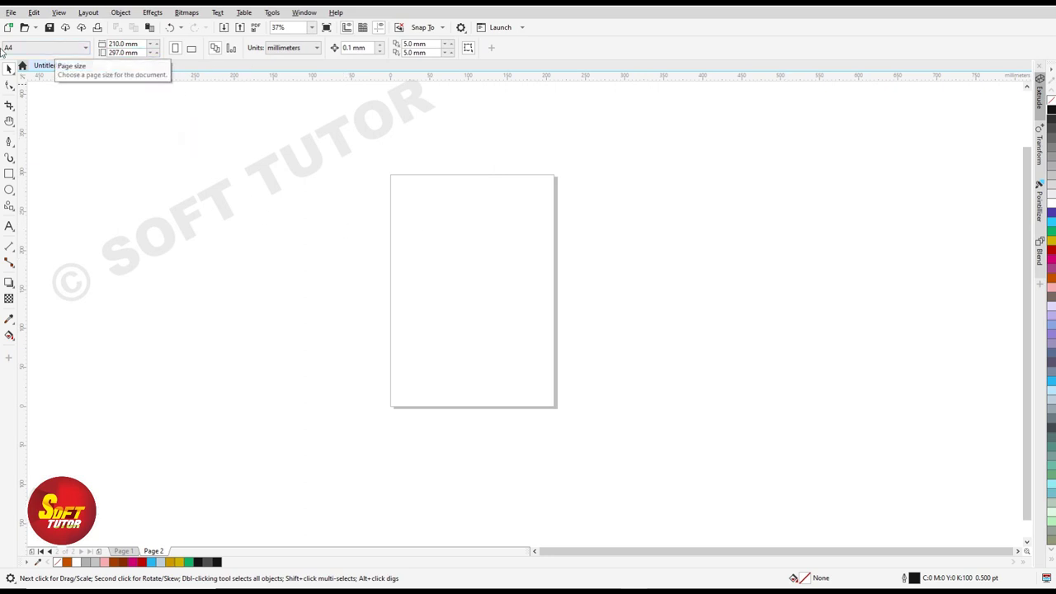
left_click(305, 49)
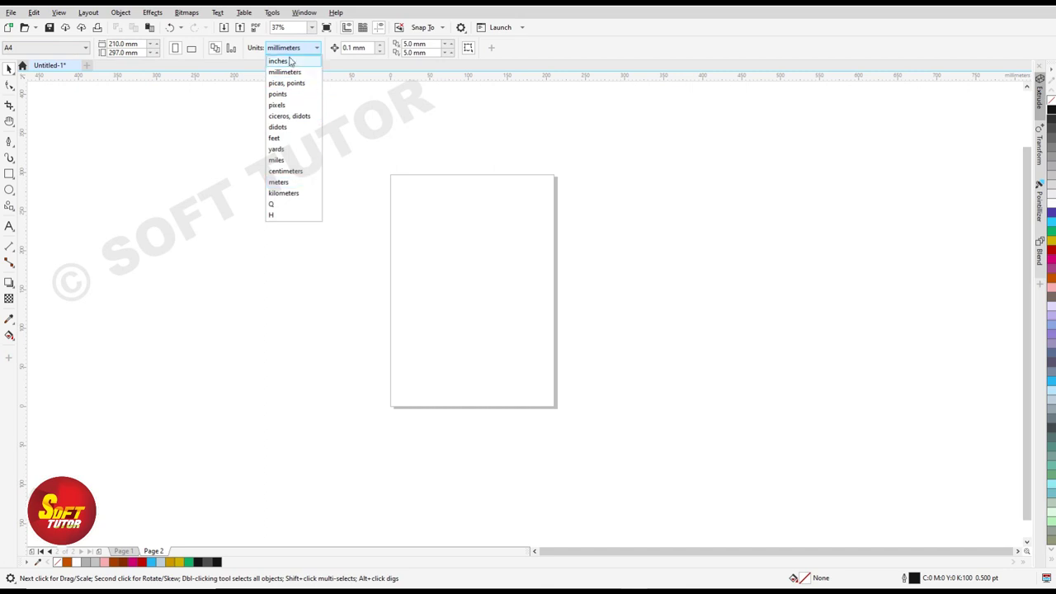
left_click(284, 59)
left_click(244, 148)
Make the page 24 × 36 inches in landscape orientation.
double_click(130, 45)
type("24")
key("Tab")
type("3")
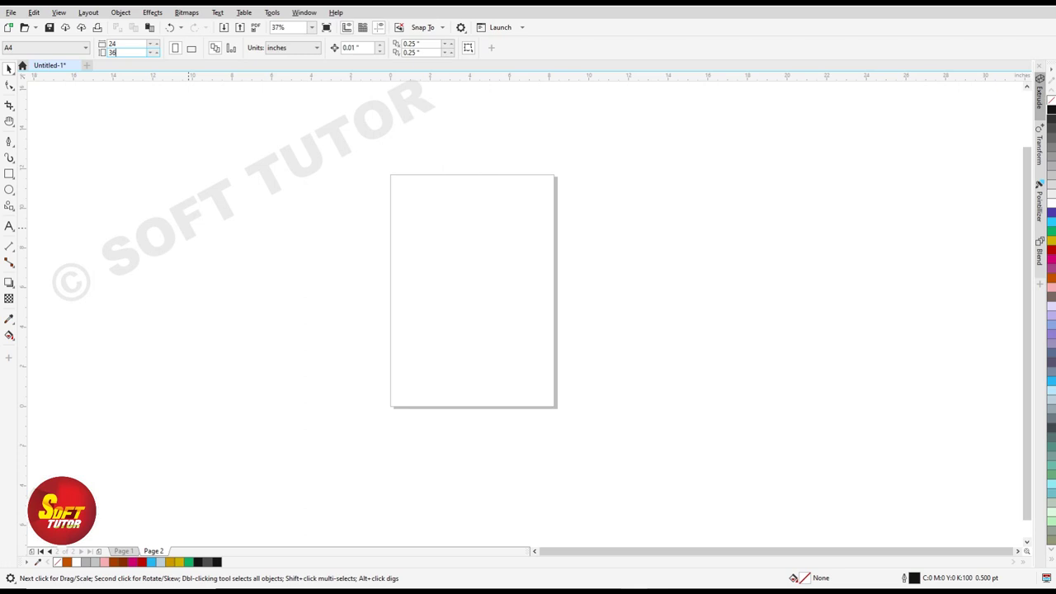
key("Return")
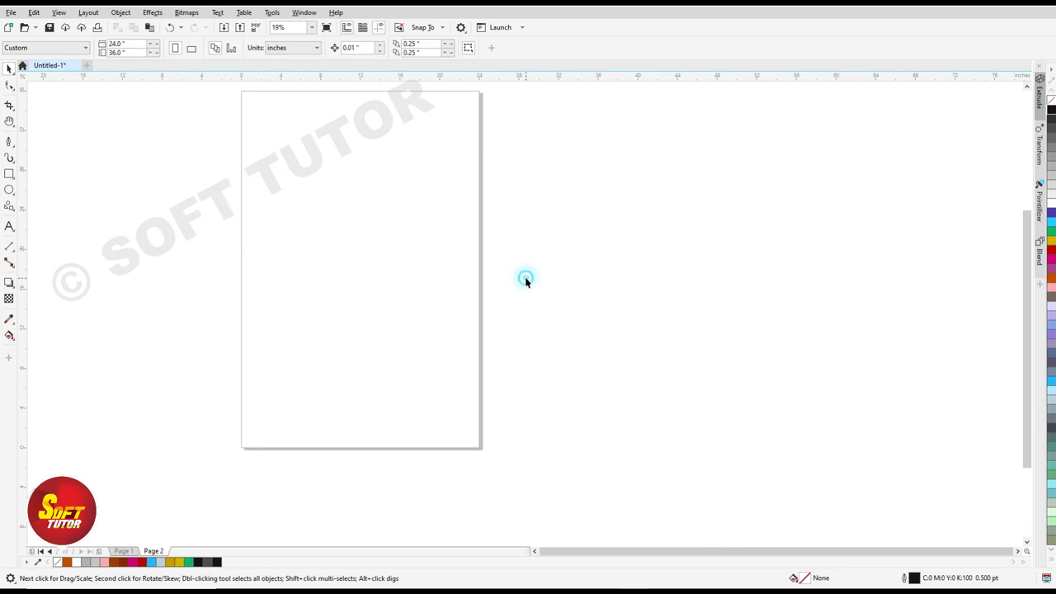
left_click(191, 47)
scroll(443, 269, "up", 2)
key("h")
left_click_drag(368, 312, 386, 301)
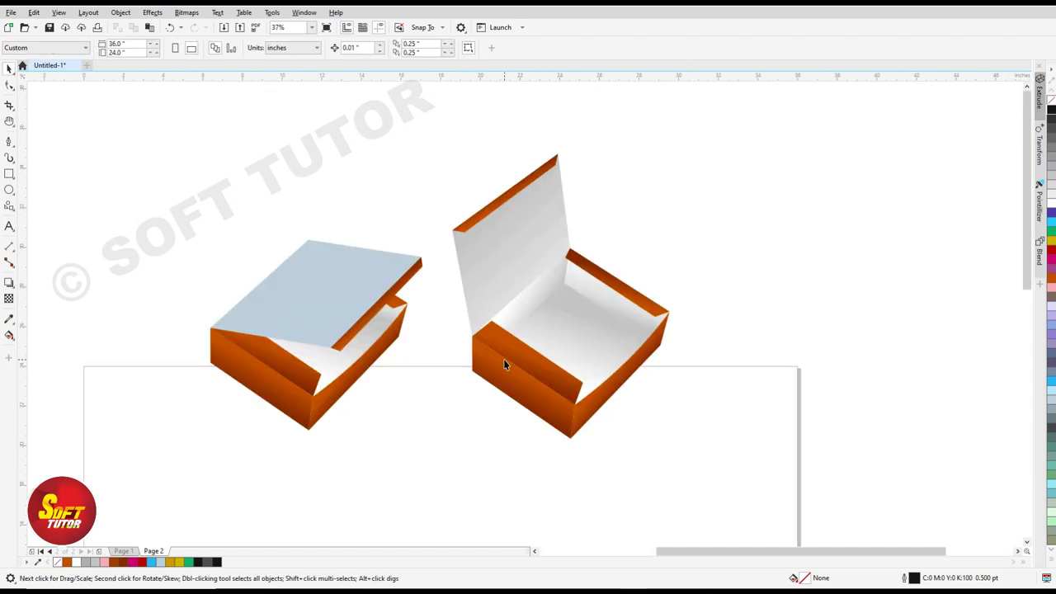
Test-move the box image's lid and orange strip pieces, then undo the moves.
key("h")
left_click_drag(452, 445, 477, 389)
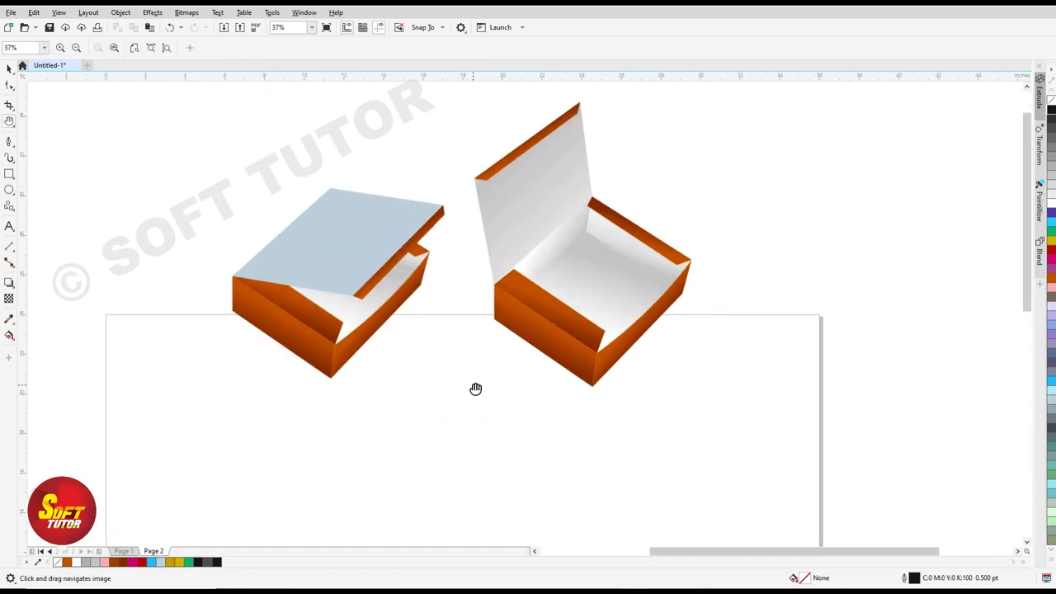
key("space")
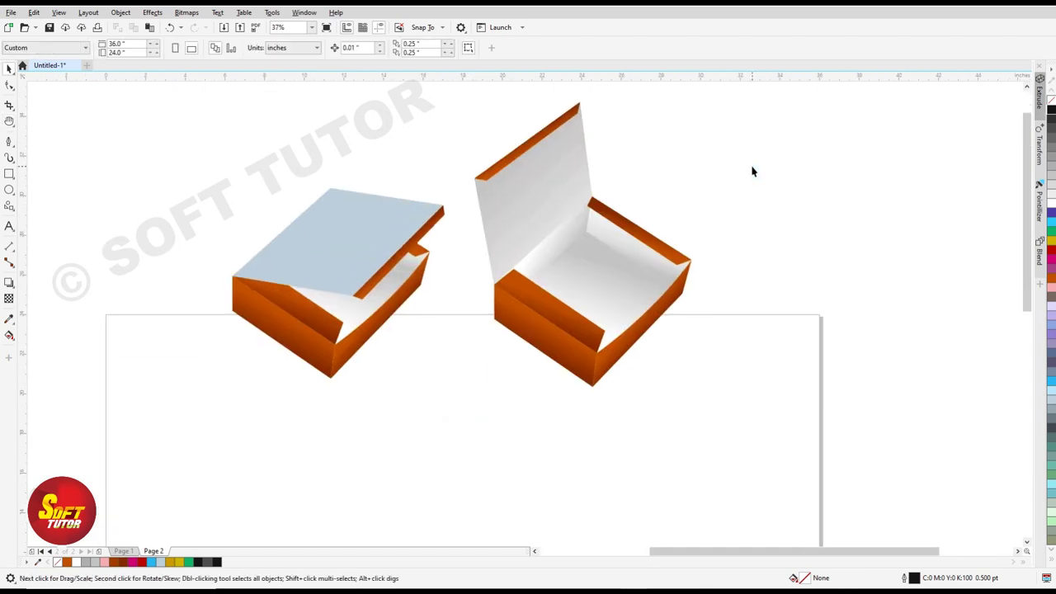
left_click_drag(526, 207, 490, 171)
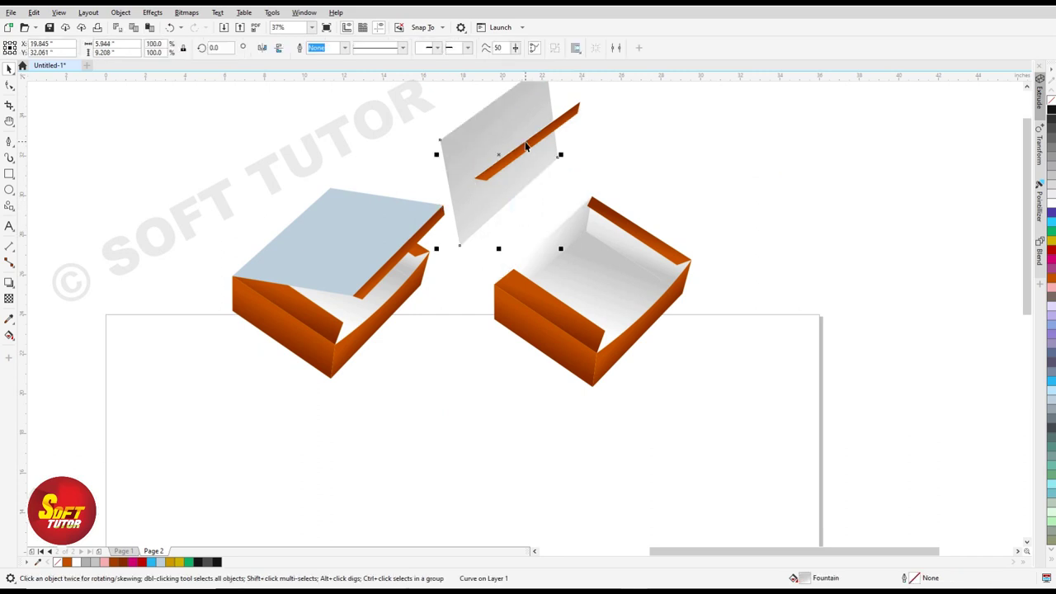
left_click_drag(526, 141, 595, 143)
left_click_drag(625, 224, 673, 216)
key("ctrl+z")
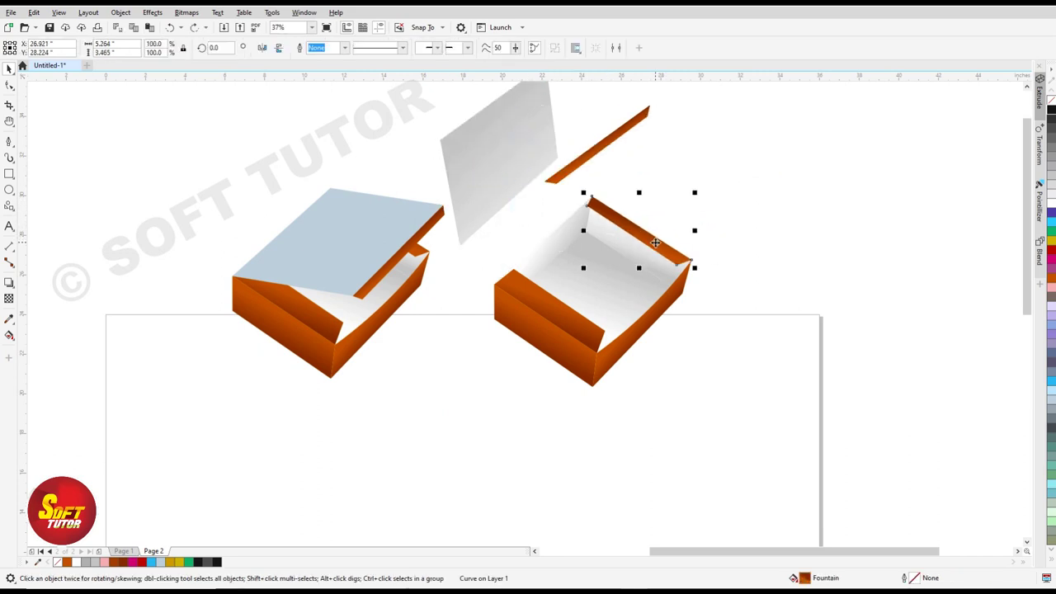
key("ctrl+z")
key("ctrl+z")
left_click(768, 185)
Inspect the right box's lid and inner bottom panels by selecting them.
key("h")
left_click_drag(657, 257, 621, 296)
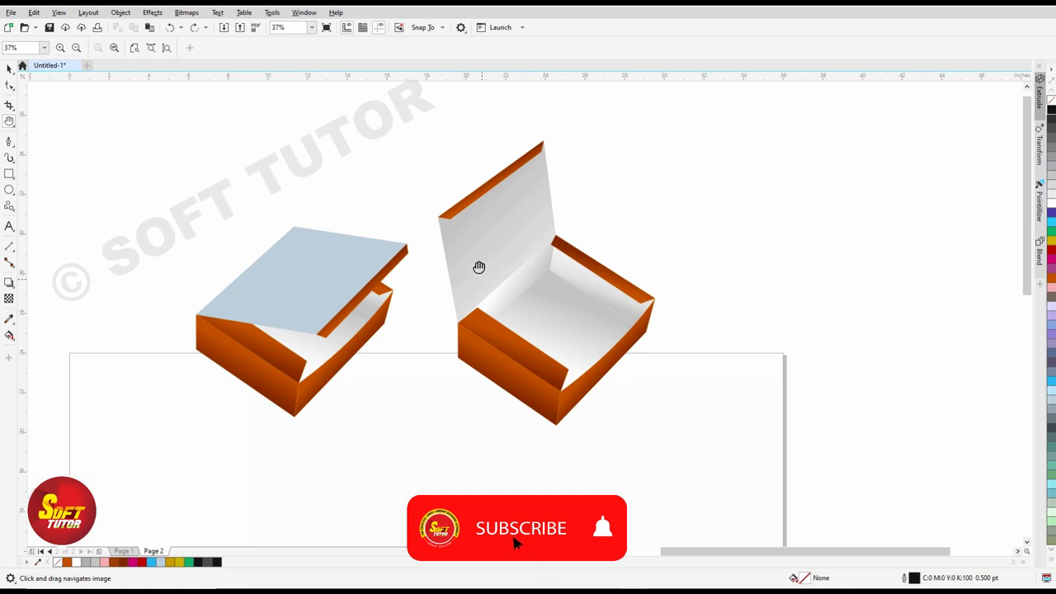
left_click_drag(556, 342, 549, 306)
key("space")
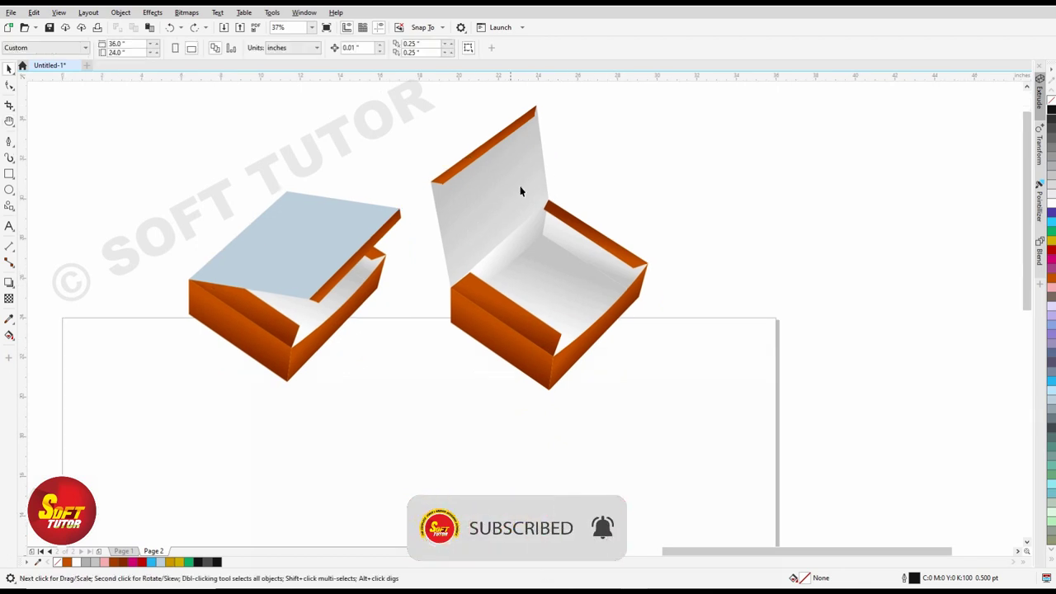
left_click(484, 206)
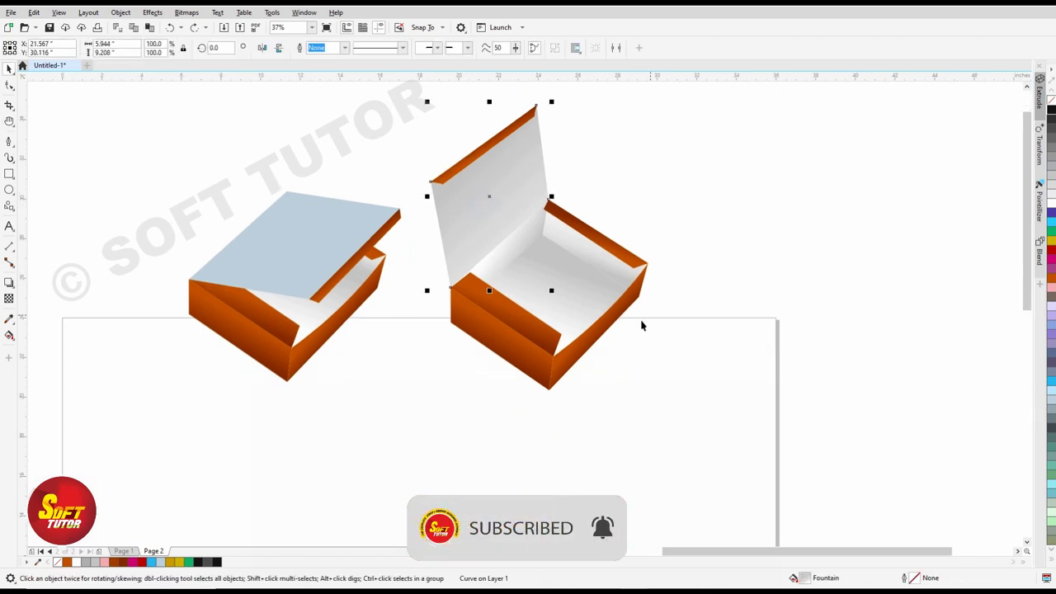
left_click(718, 241)
left_click(547, 290)
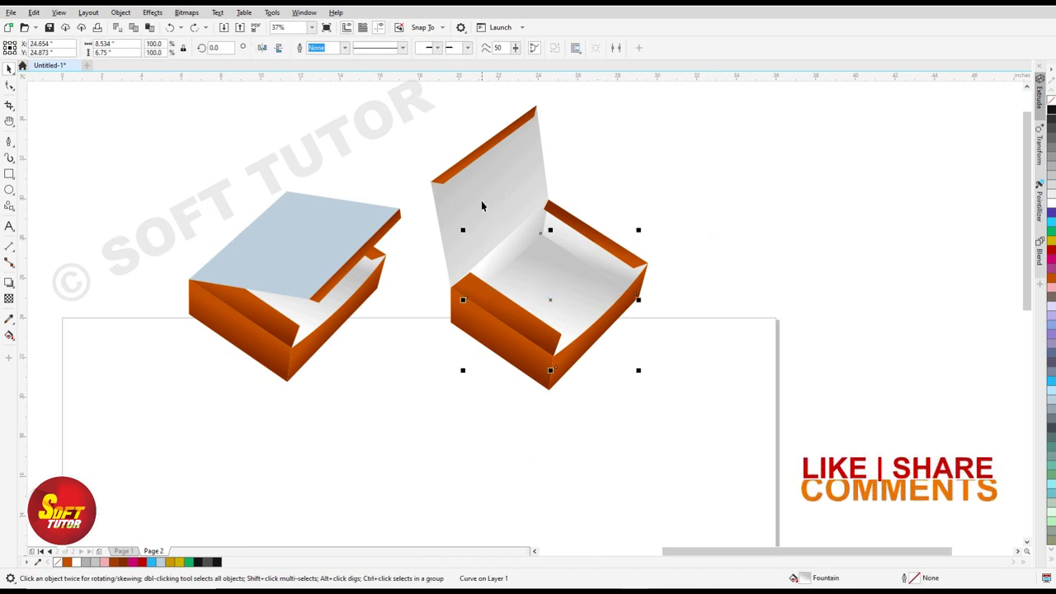
key("h")
mouse_move(556, 403)
left_mouse_down()
mouse_move(570, 319)
mouse_move(545, 340)
left_mouse_up()
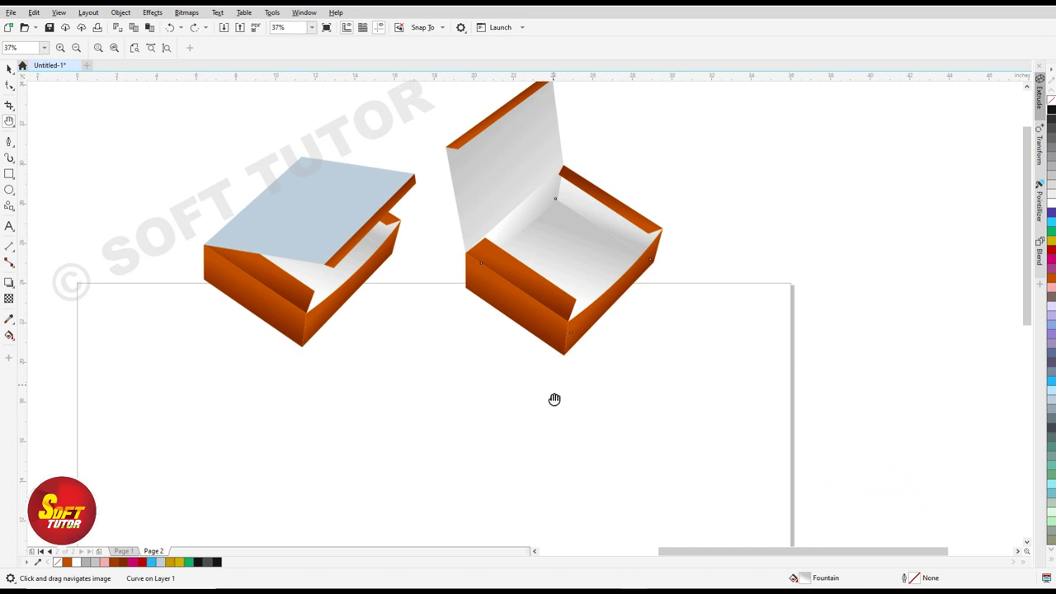
left_click_drag(542, 481, 540, 308)
right_click(524, 342)
key("space")
Move both orange box reference images up above the page.
left_click(520, 198)
scroll(462, 194, "down", 3)
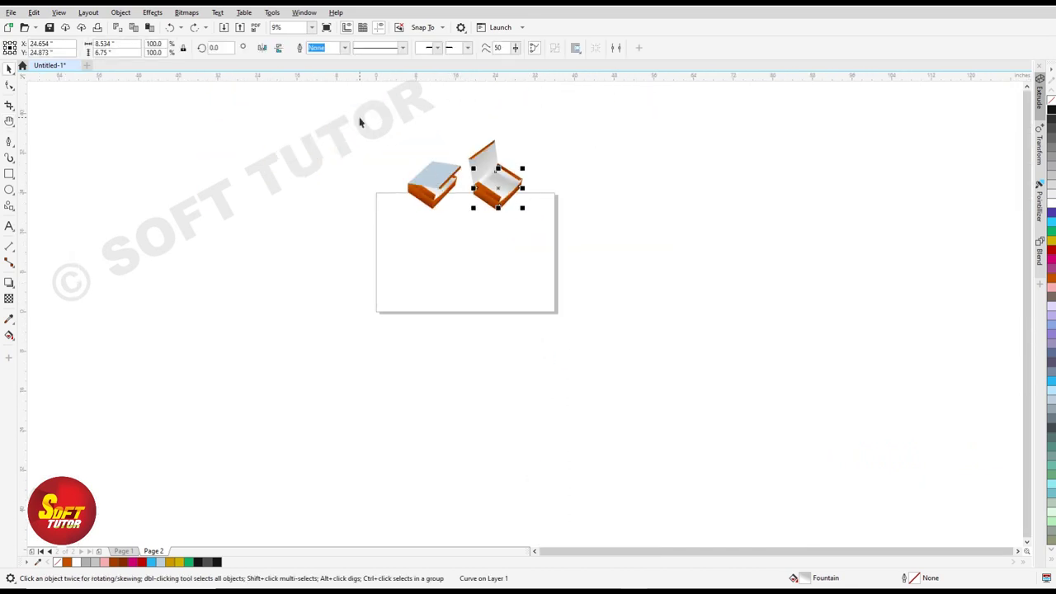
left_click_drag(360, 118, 533, 219)
left_click_drag(490, 172, 499, 118)
left_click(638, 146)
scroll(498, 118, "up", 2)
left_click(677, 162)
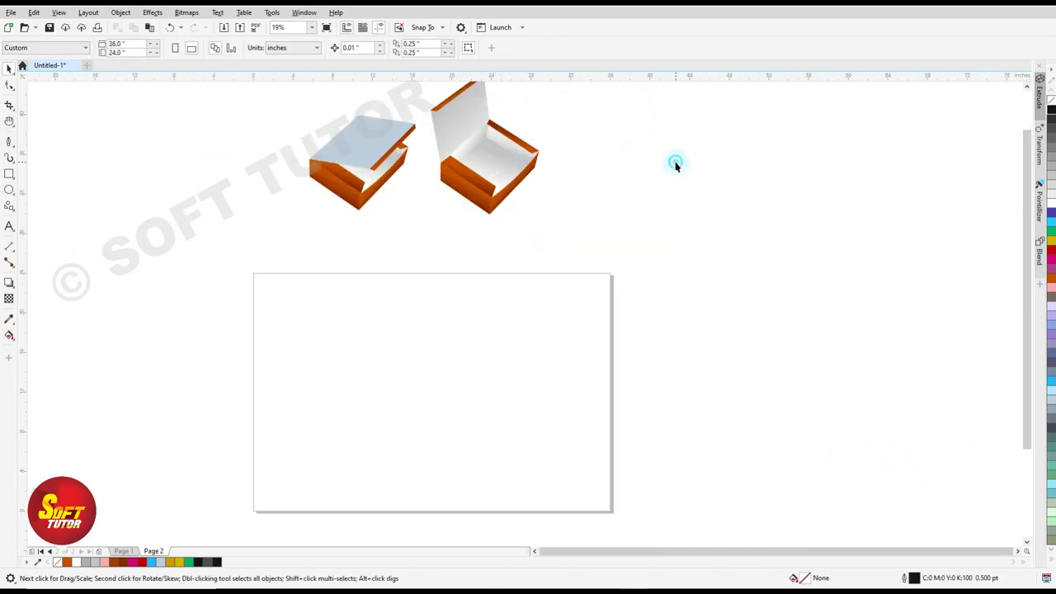
Draw a rectangle in the middle of the page.
key("F6")
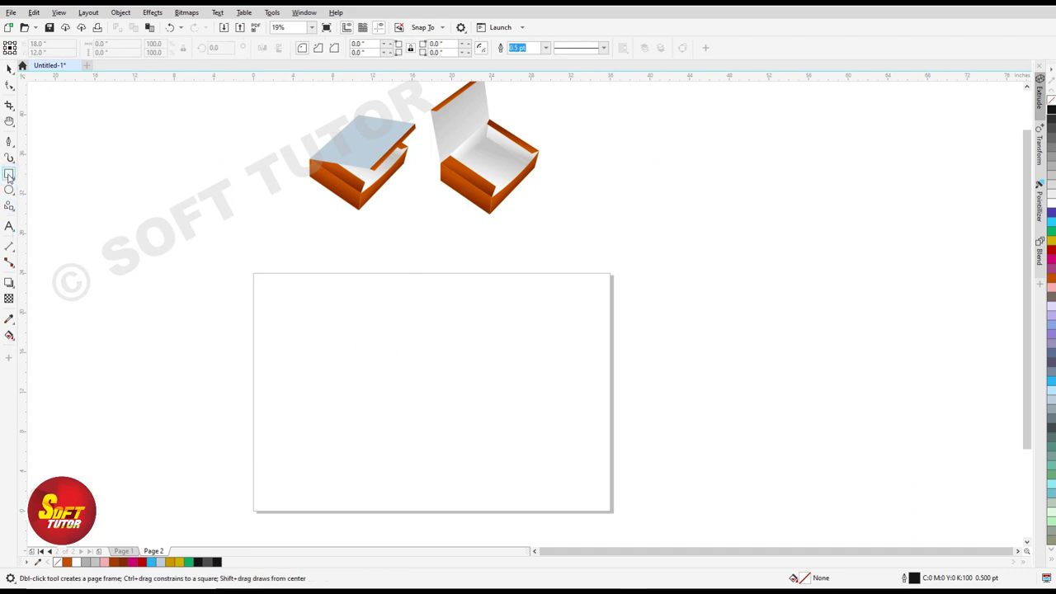
mouse_move(341, 320)
left_mouse_down()
mouse_move(353, 348)
mouse_move(481, 451)
left_mouse_up()
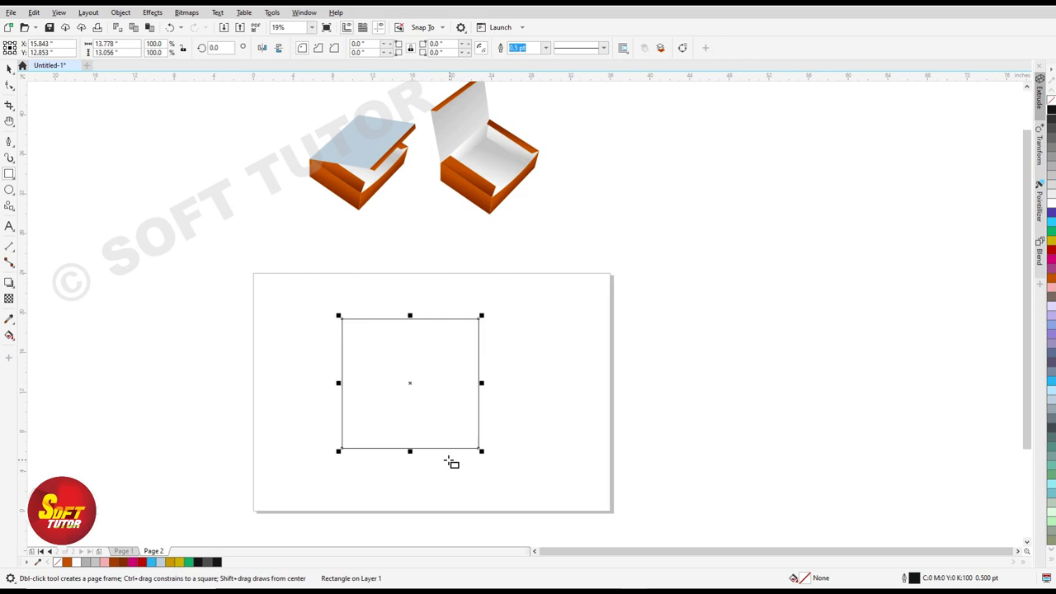
key("space")
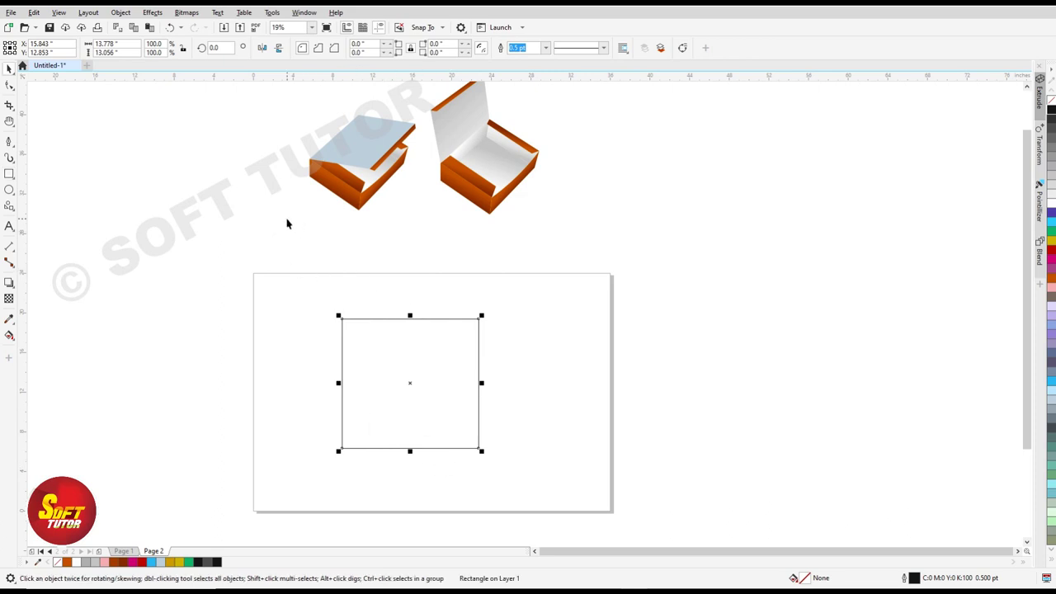
Switch the measurement units to centimeters.
left_click(238, 198)
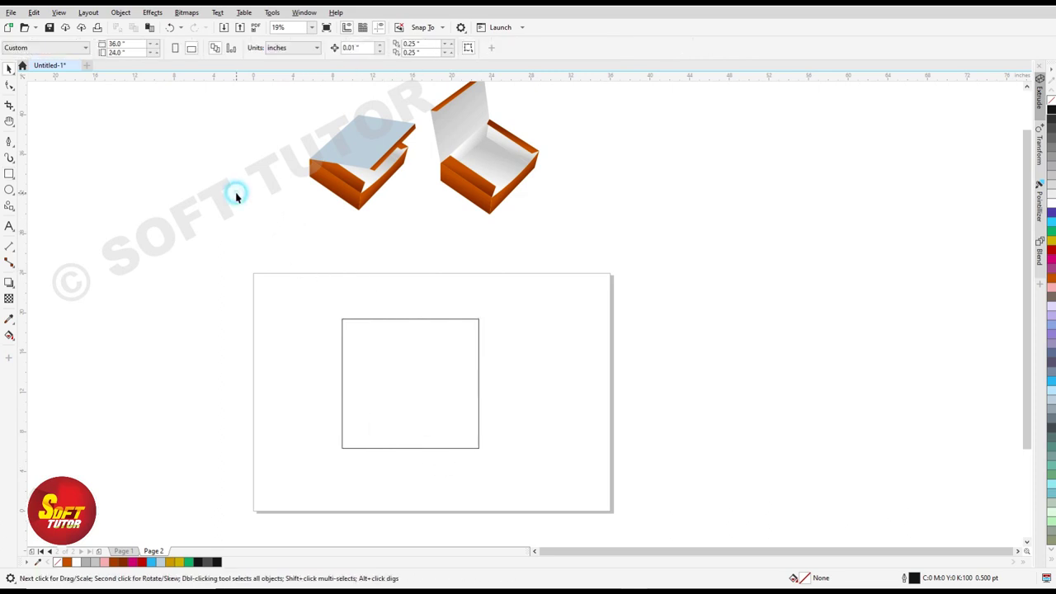
left_click(288, 48)
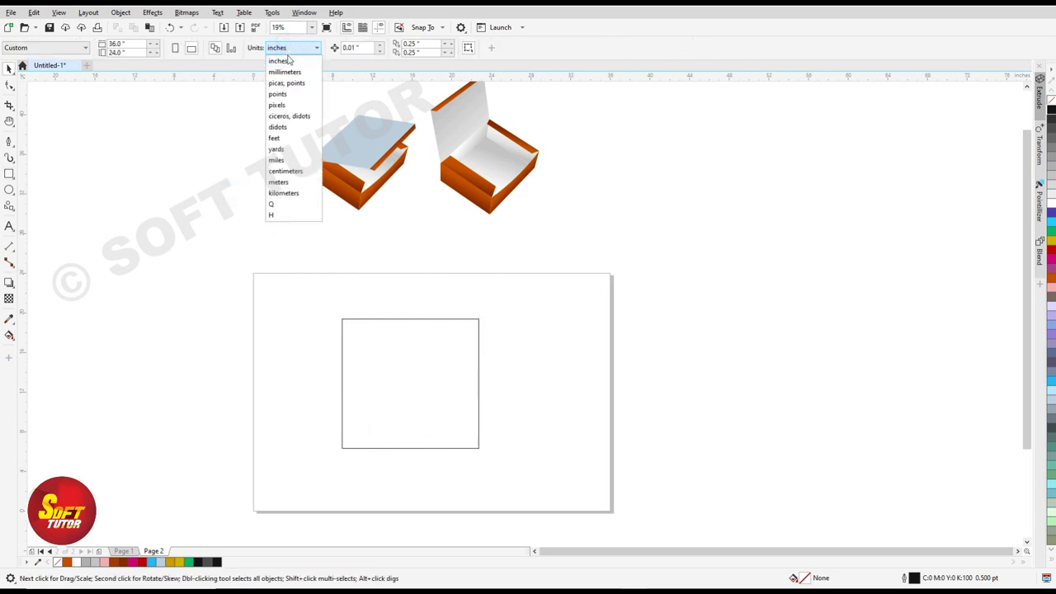
left_click(286, 171)
Resize the rectangle to an 18 × 18 cm square and shift it right.
left_click(422, 363)
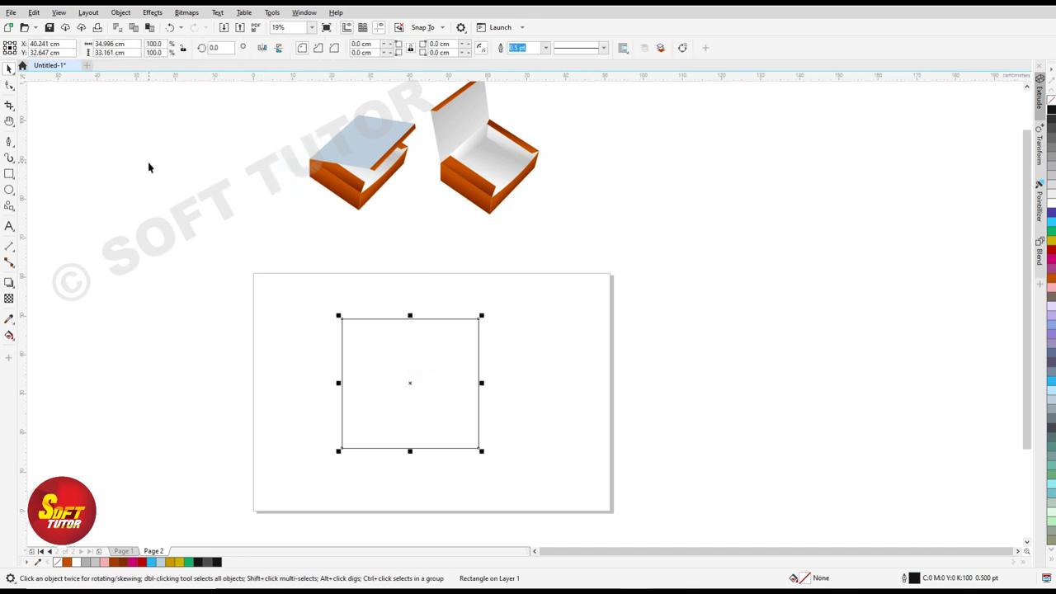
double_click(139, 45)
type("18")
key("Tab")
type("18")
key("Return")
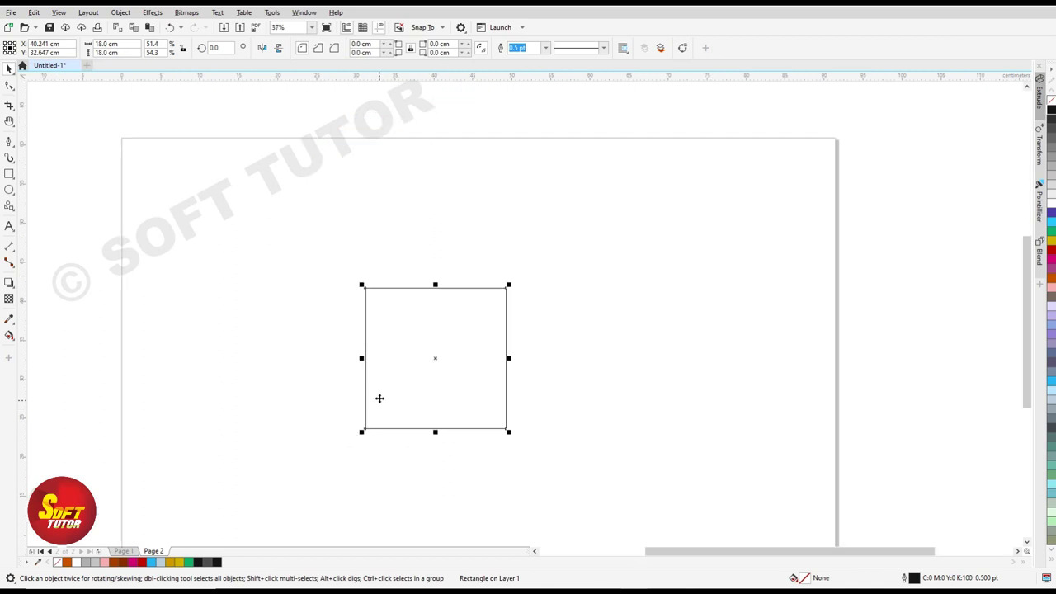
left_click_drag(423, 356, 452, 355)
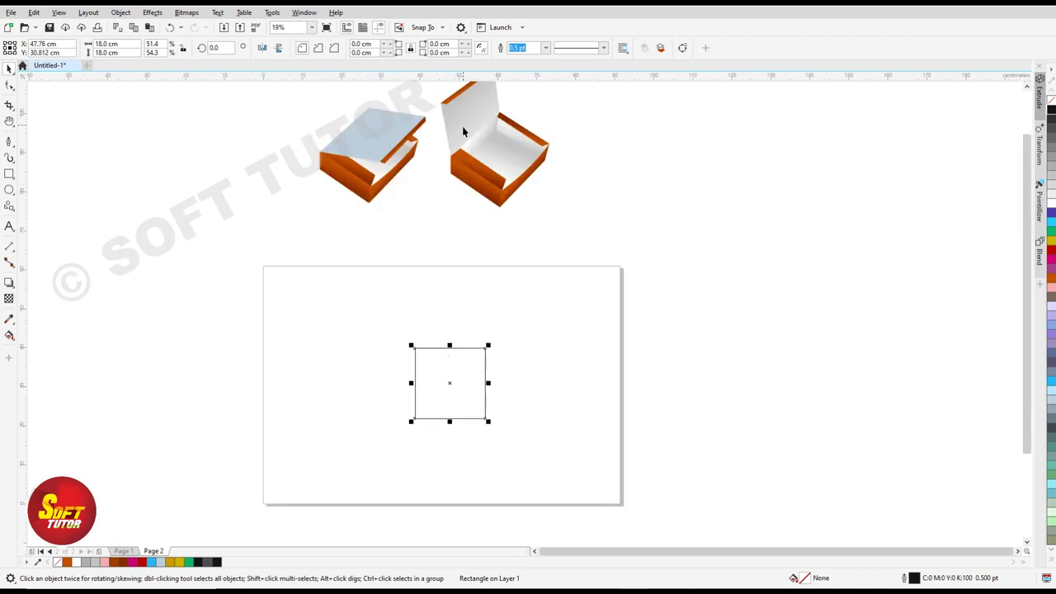
Move the square further left and test-move a box image piece, undoing it.
scroll(498, 386, "up", 2)
left_click_drag(371, 264, 217, 259)
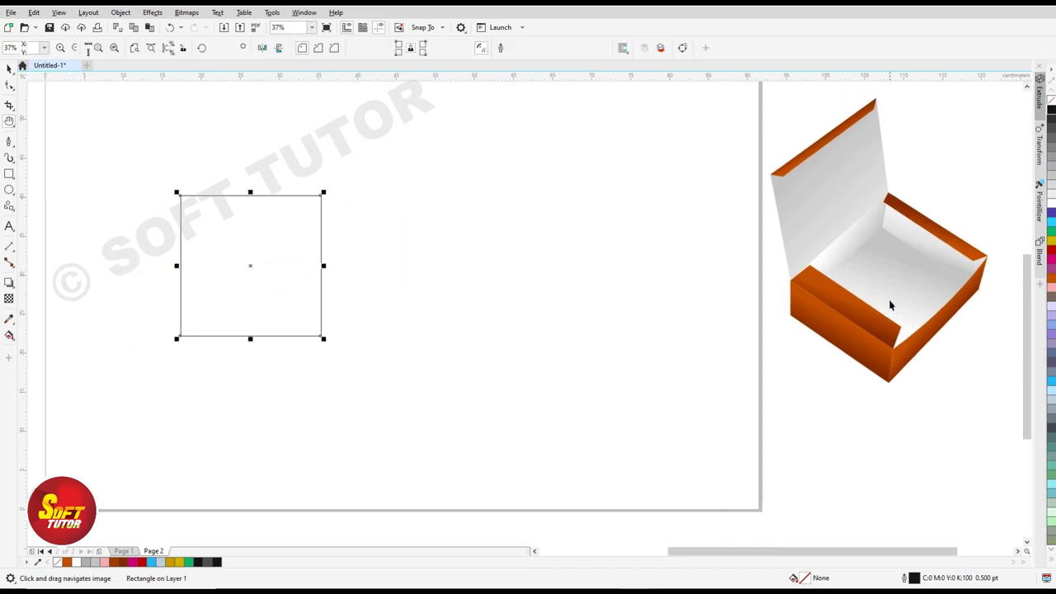
left_click(888, 281)
left_click_drag(885, 276, 714, 436)
key("ctrl+z")
Create a narrow mirrored copy of the square attached to its right edge.
left_click(258, 265)
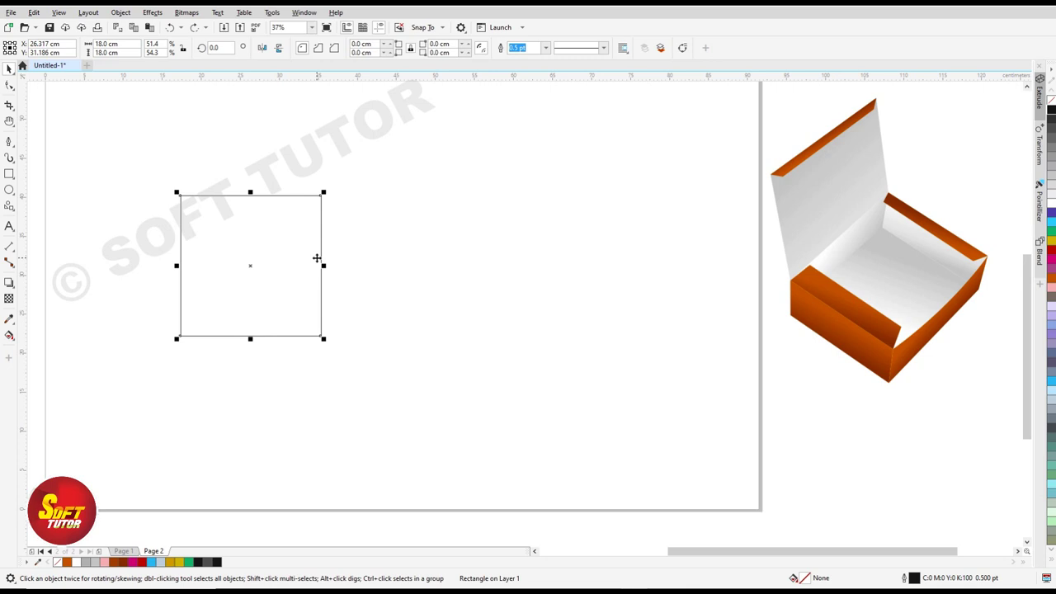
left_click_drag(259, 250, 451, 323)
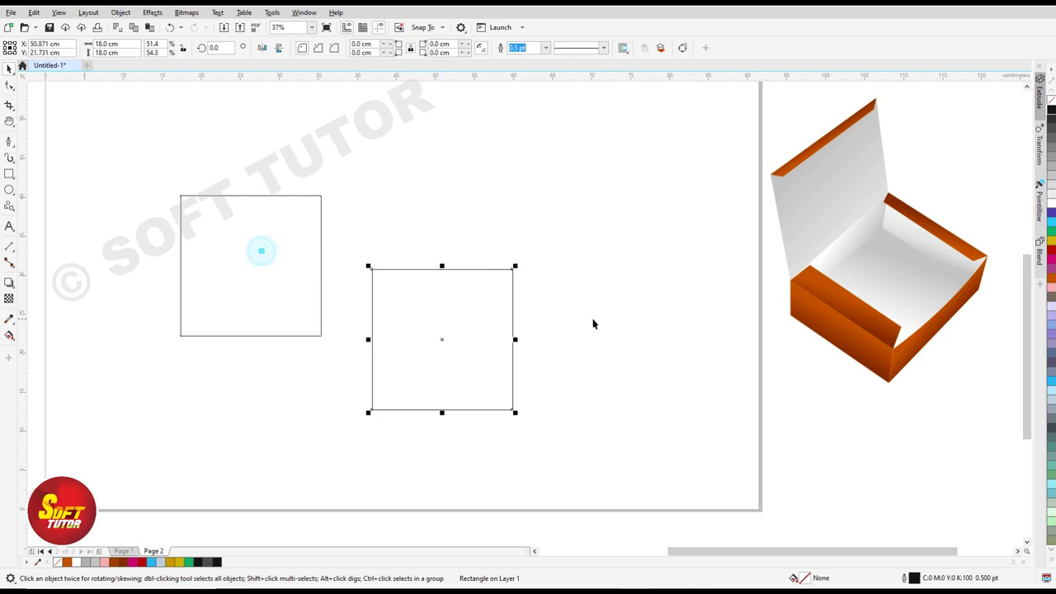
key("ctrl+z")
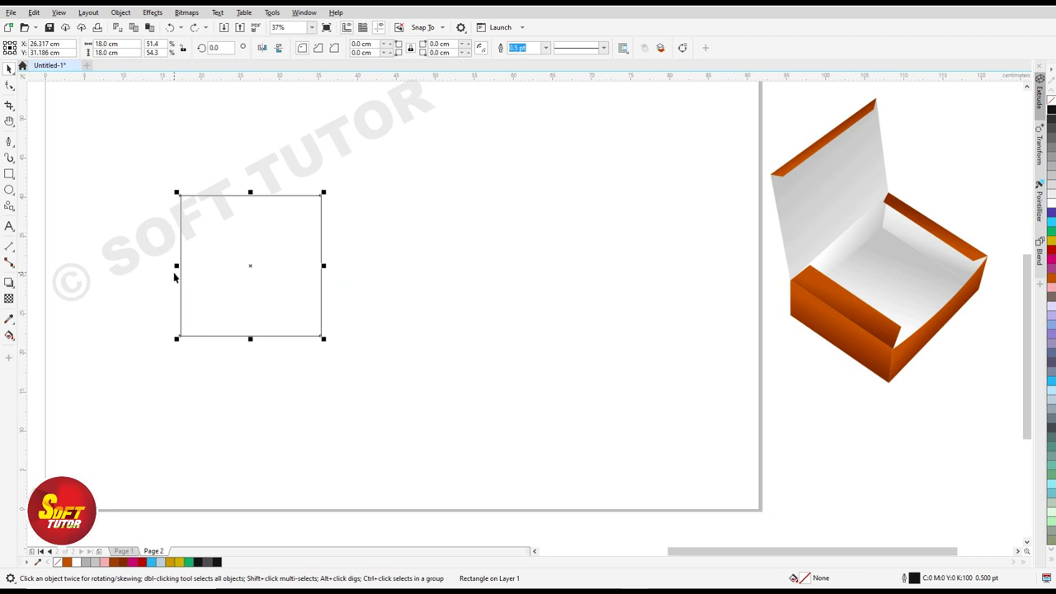
left_click_drag(175, 265, 368, 266)
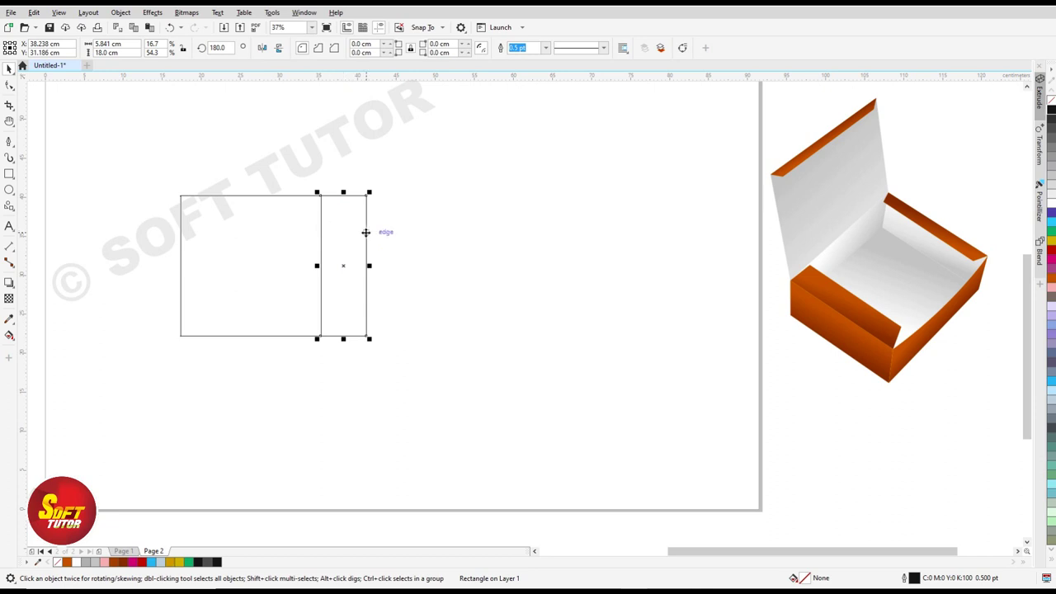
Pull a gradient piece out of the box image, then undo the move.
left_click(354, 252)
left_click(863, 236)
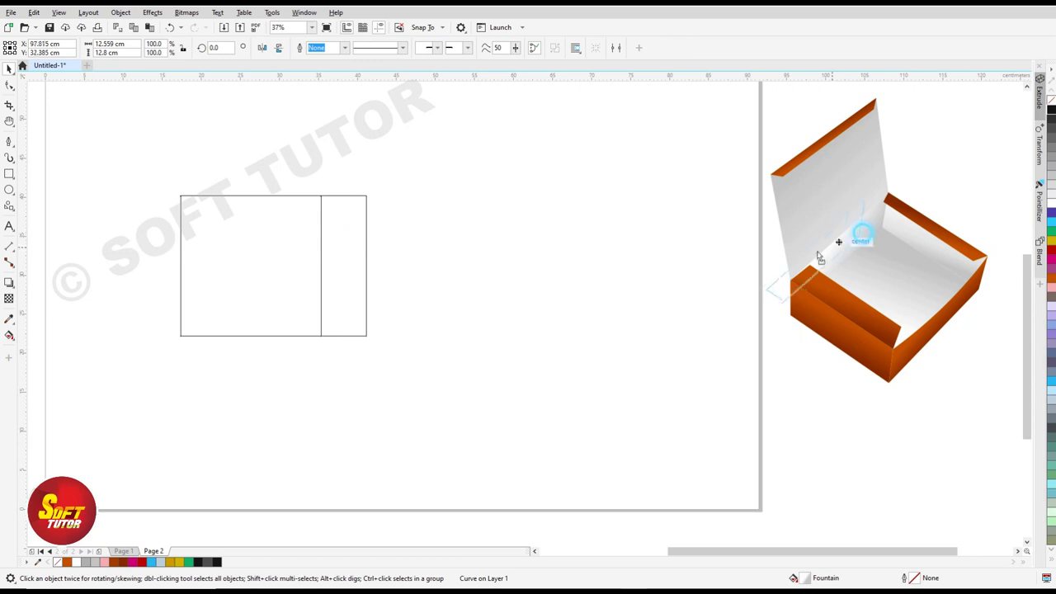
left_click_drag(864, 238, 608, 292)
key("ctrl+z")
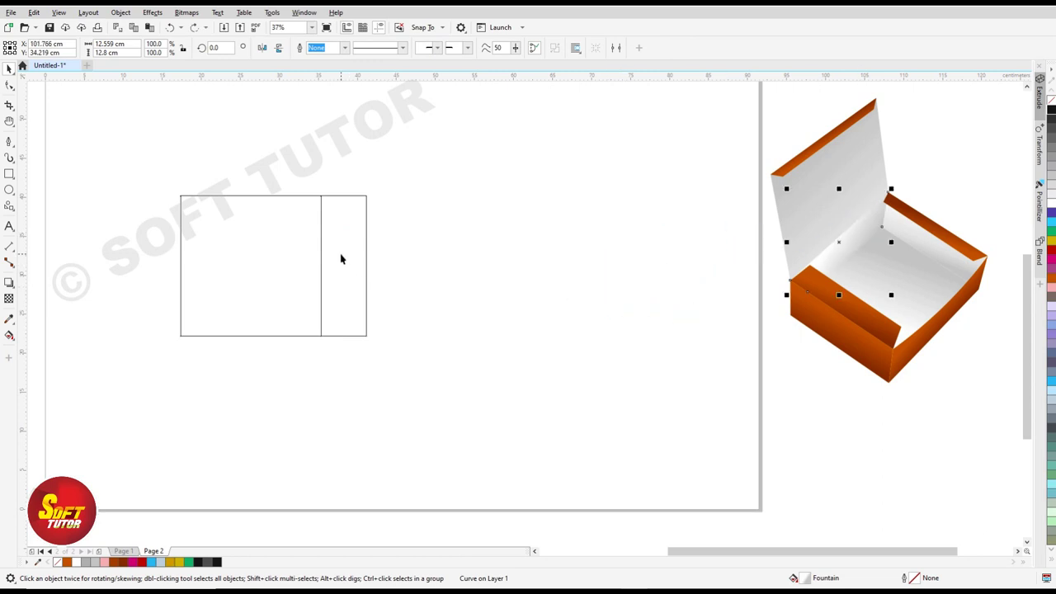
Set the narrow side panel's width to 6 cm.
left_click(343, 235)
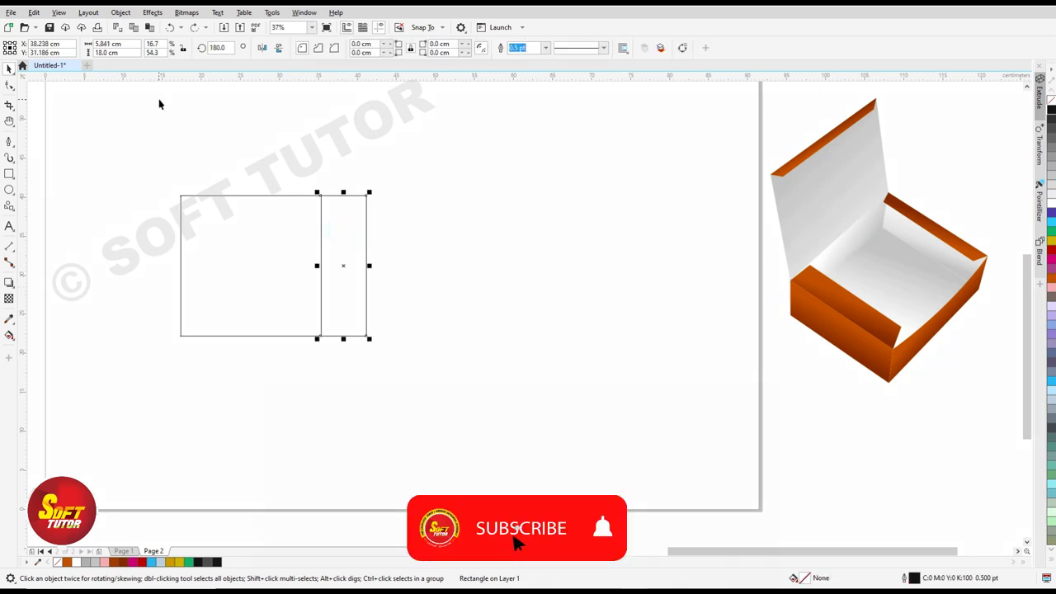
type("6")
key("Tab")
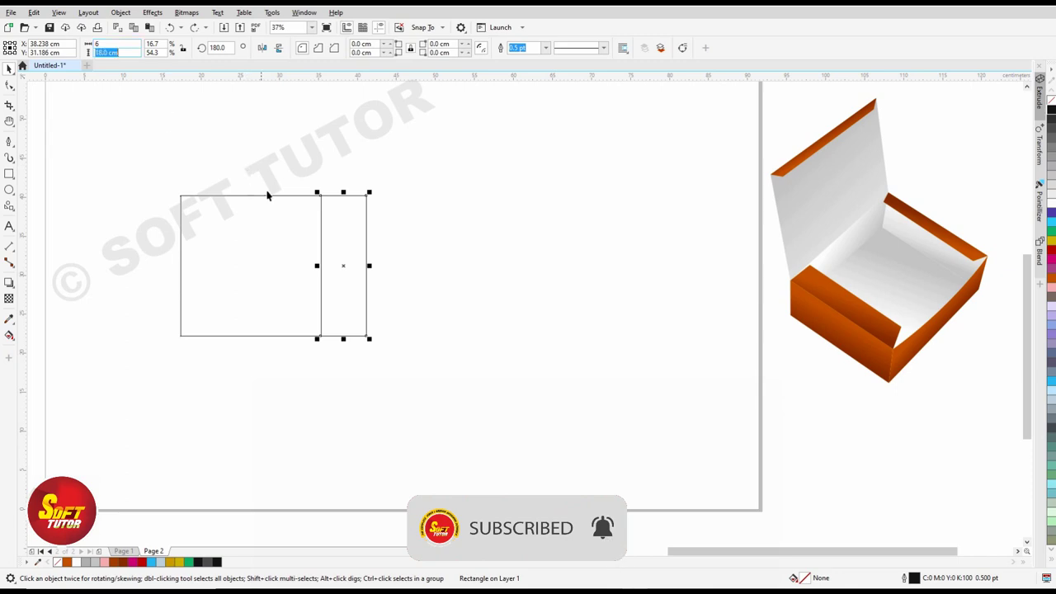
left_click(476, 262)
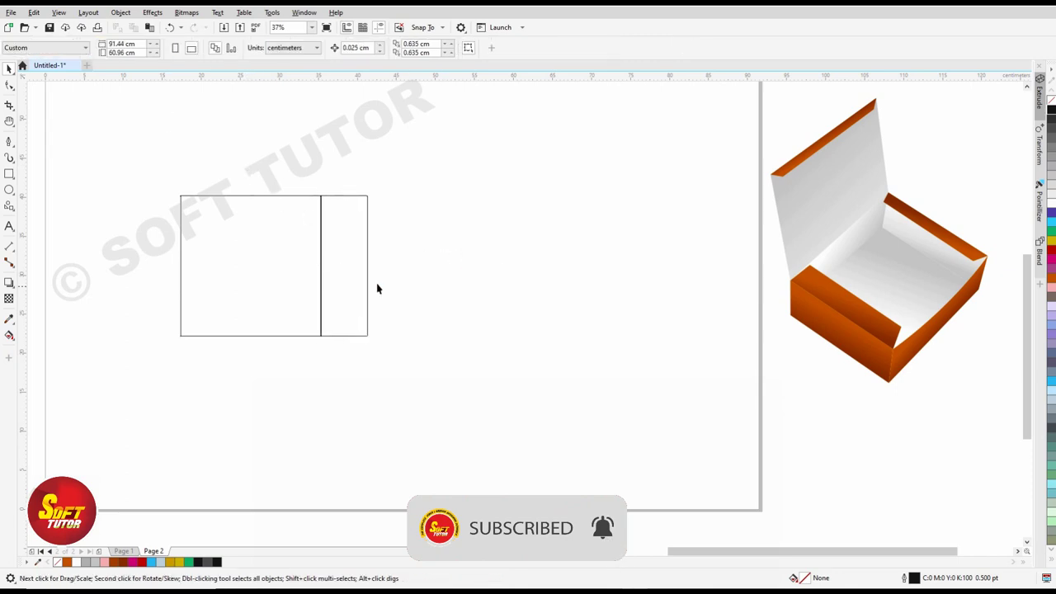
left_click(349, 259)
Zoom in and line the 6 cm strip up flush with the square.
scroll(323, 189, "up", 3)
scroll(323, 189, "up", 4)
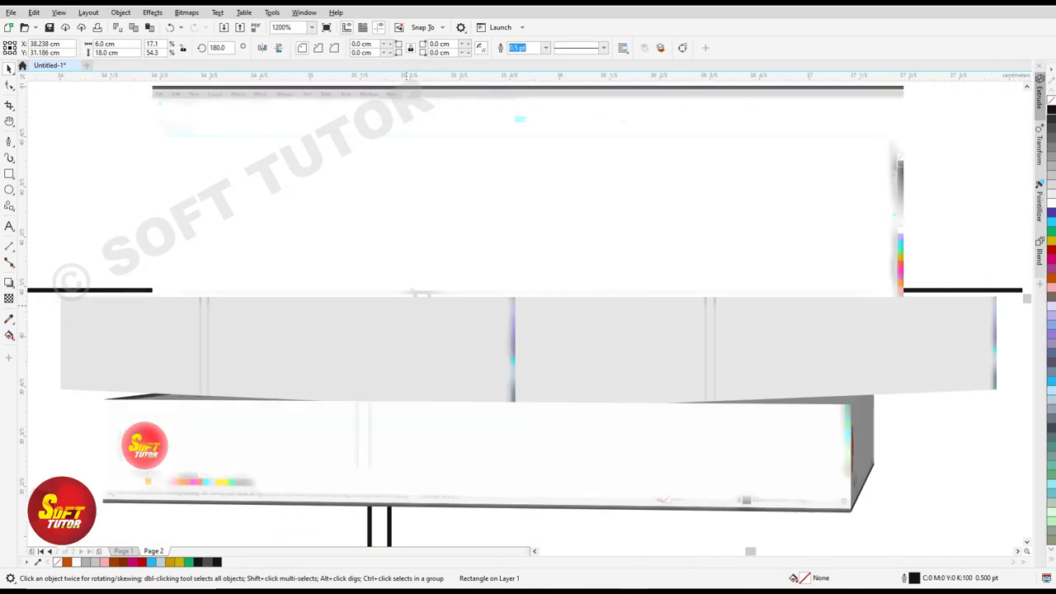
key("ctrl+a")
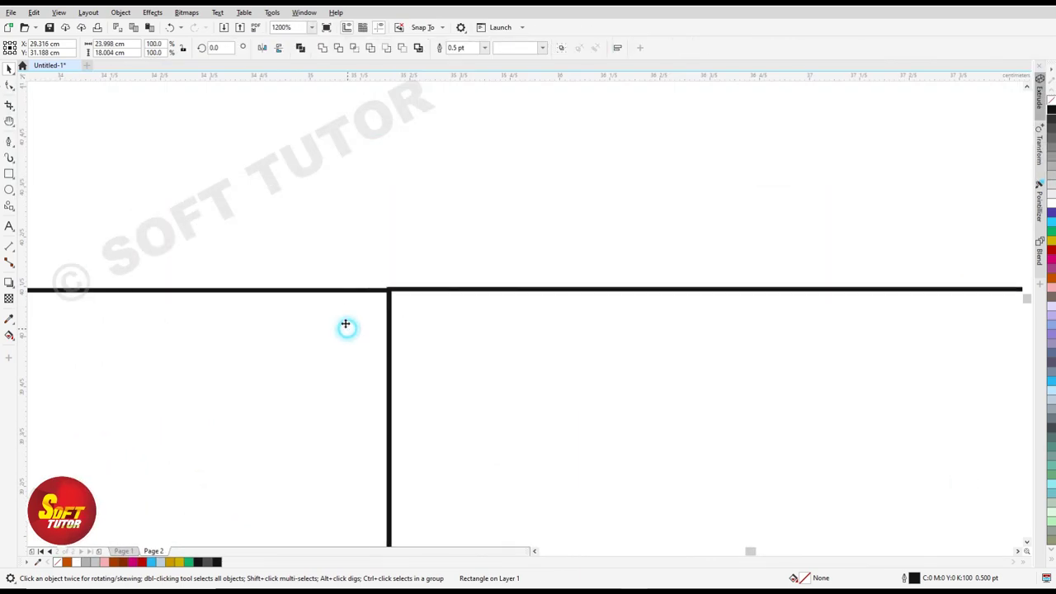
scroll(368, 203, "down", 2)
scroll(488, 157, "down", 2)
left_click(488, 158)
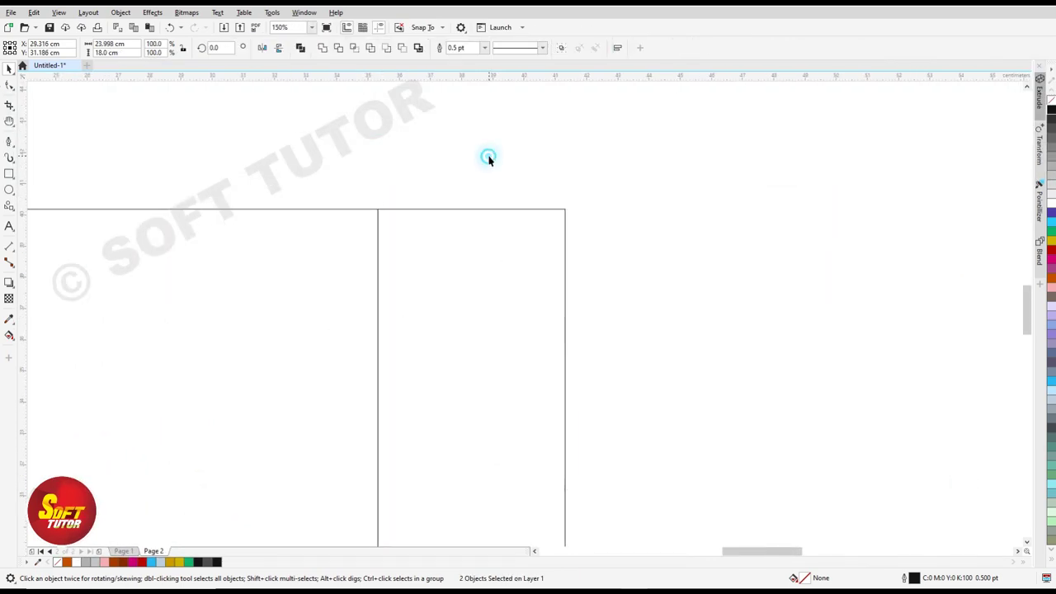
scroll(558, 179, "down", 1)
left_click(438, 262)
scroll(350, 260, "down", 1)
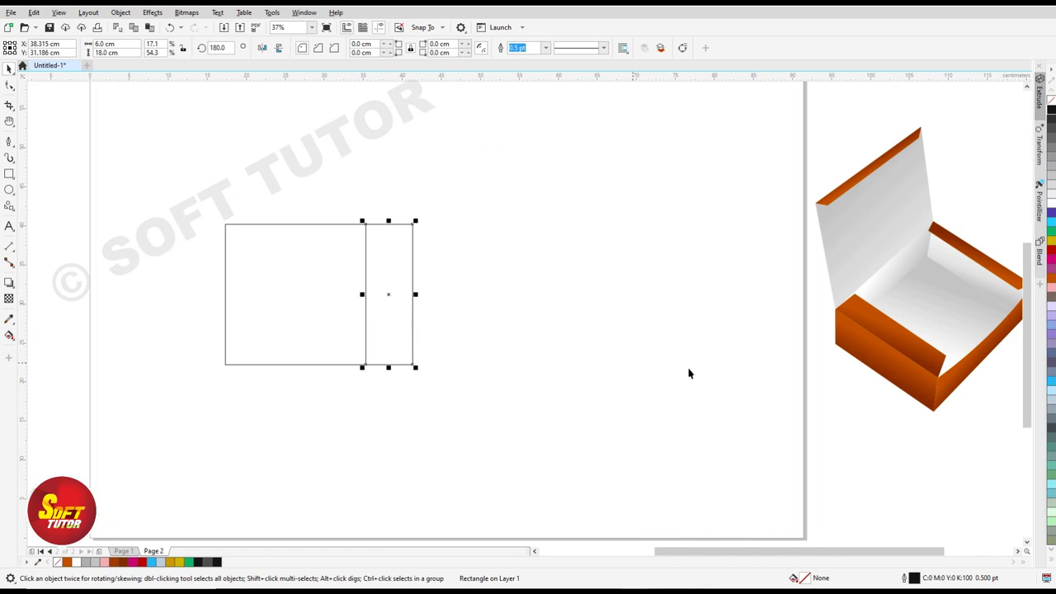
Inspect panels of the box image, then select the large square panel.
left_click(922, 307)
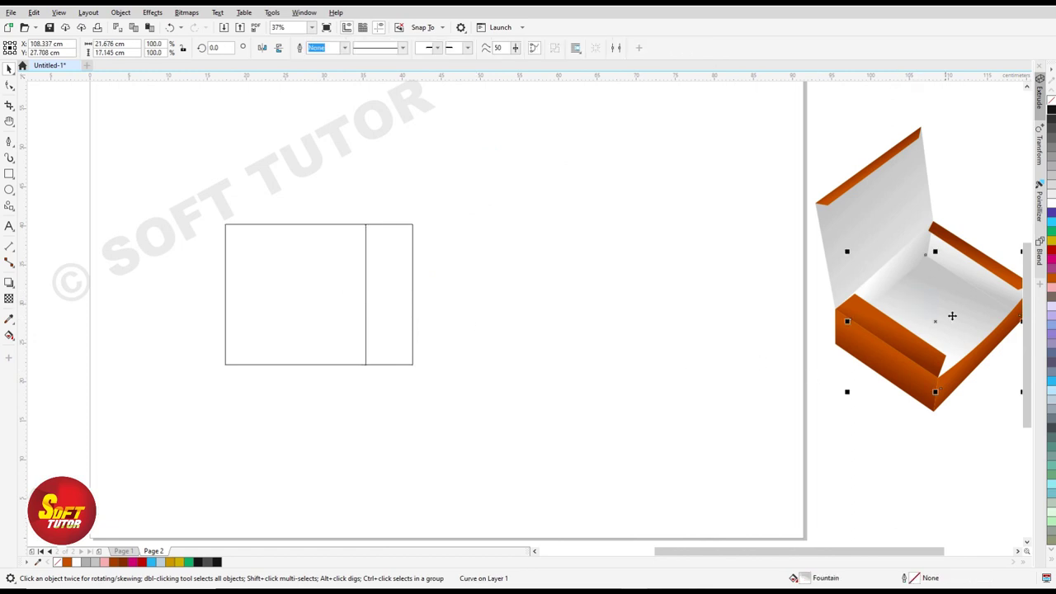
left_click(891, 275)
left_click(869, 217)
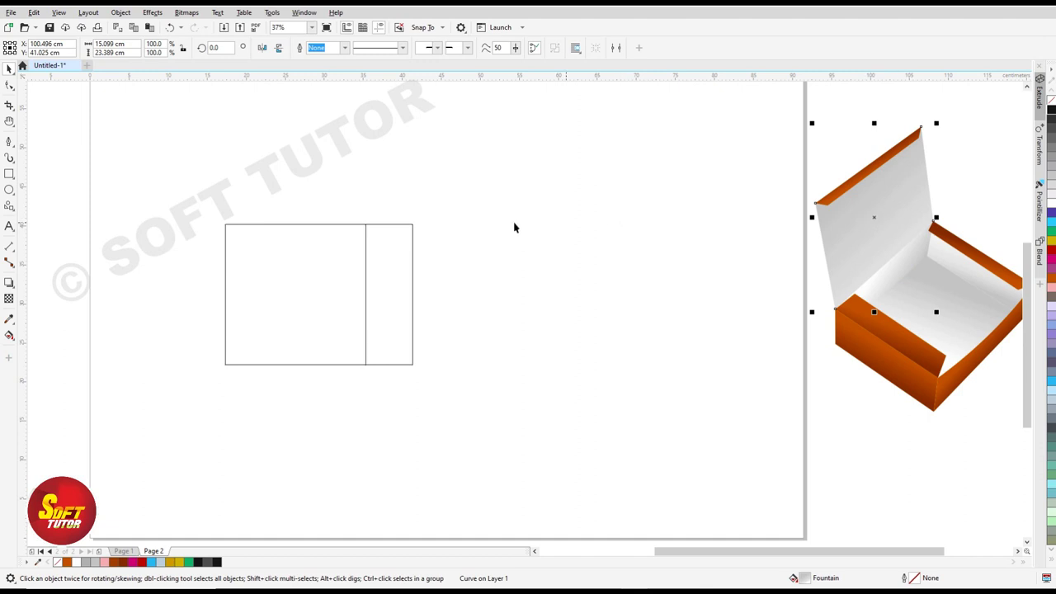
left_click(349, 184)
left_click(291, 264)
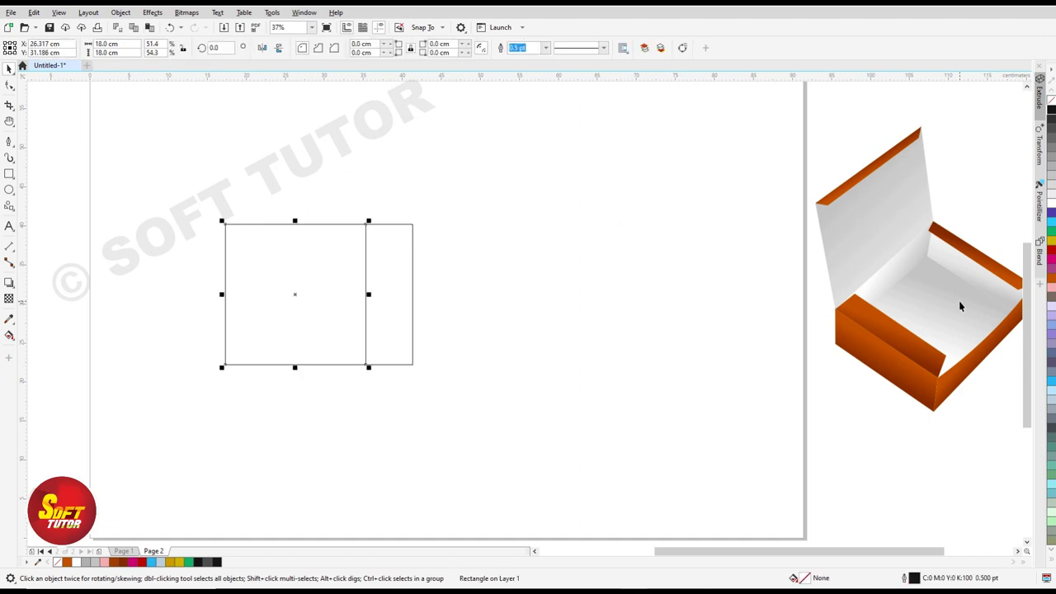
left_click(957, 301)
left_click(290, 284)
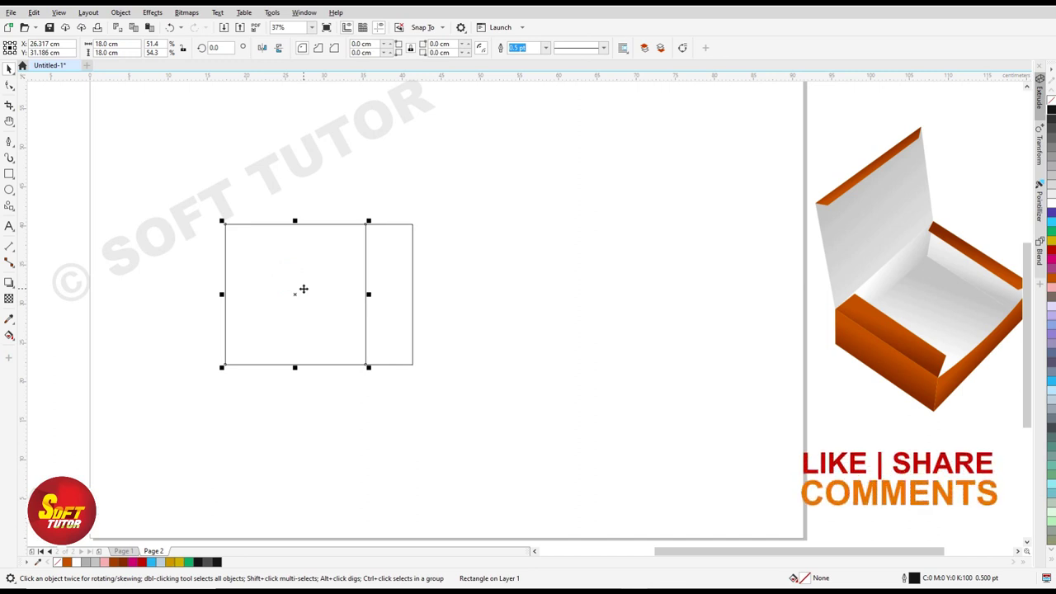
Place a copy of the 18 cm square flush against the strip's right side.
mouse_move(292, 283)
left_mouse_down()
mouse_move(517, 296)
mouse_move(445, 250)
left_mouse_up()
scroll(443, 239, "up", 2)
scroll(392, 210, "up", 5)
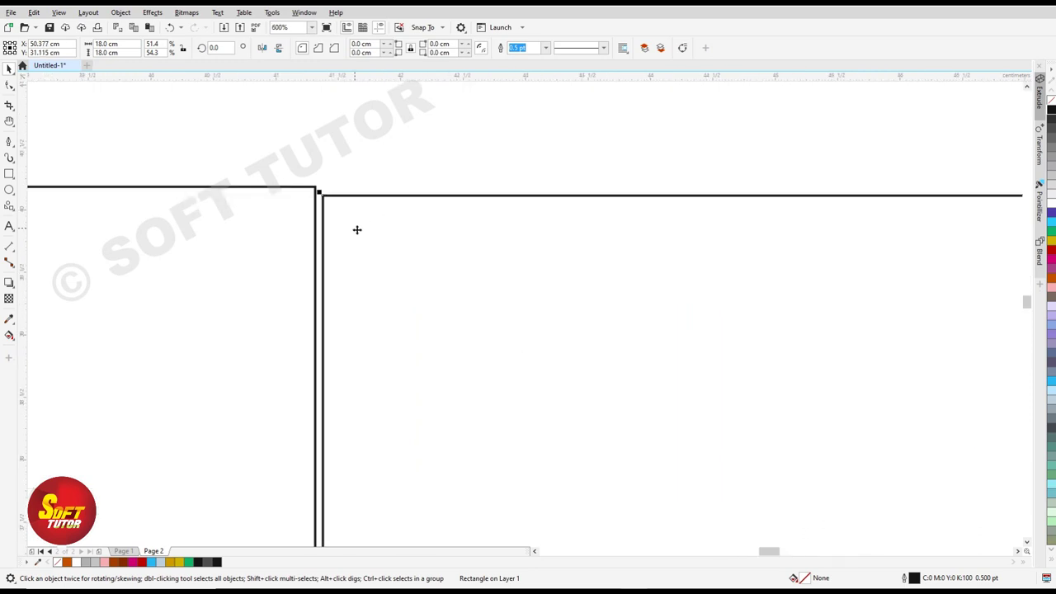
left_click(264, 213, "shift")
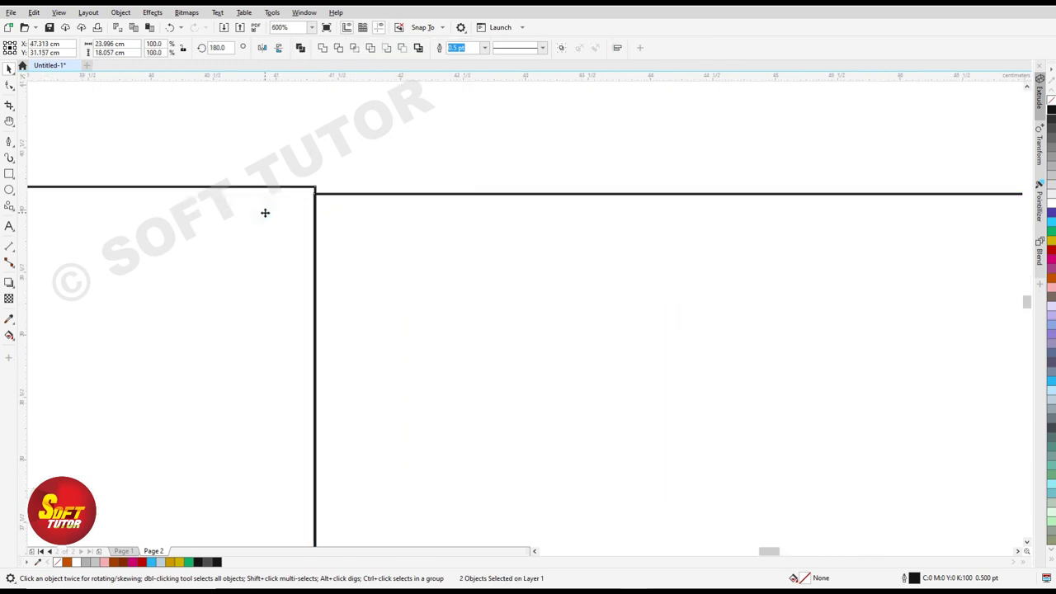
scroll(389, 231, "down", 2)
scroll(388, 229, "down", 3)
scroll(389, 229, "down", 2)
left_click(484, 191)
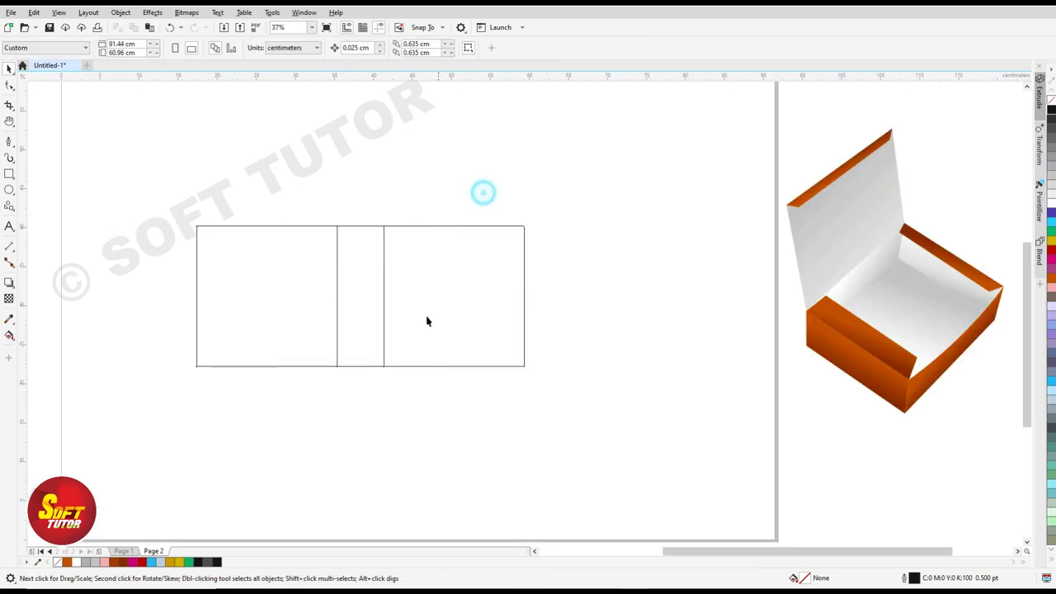
Inspect the box image's lid, then select the new right square panel.
left_click(889, 275)
left_click(873, 260, "ctrl")
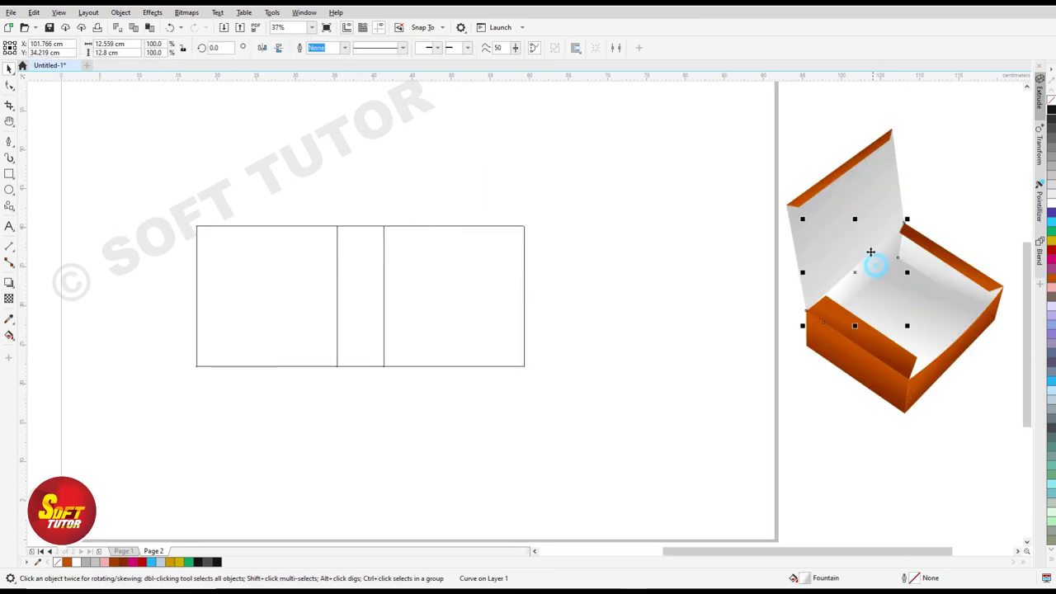
left_click(588, 335)
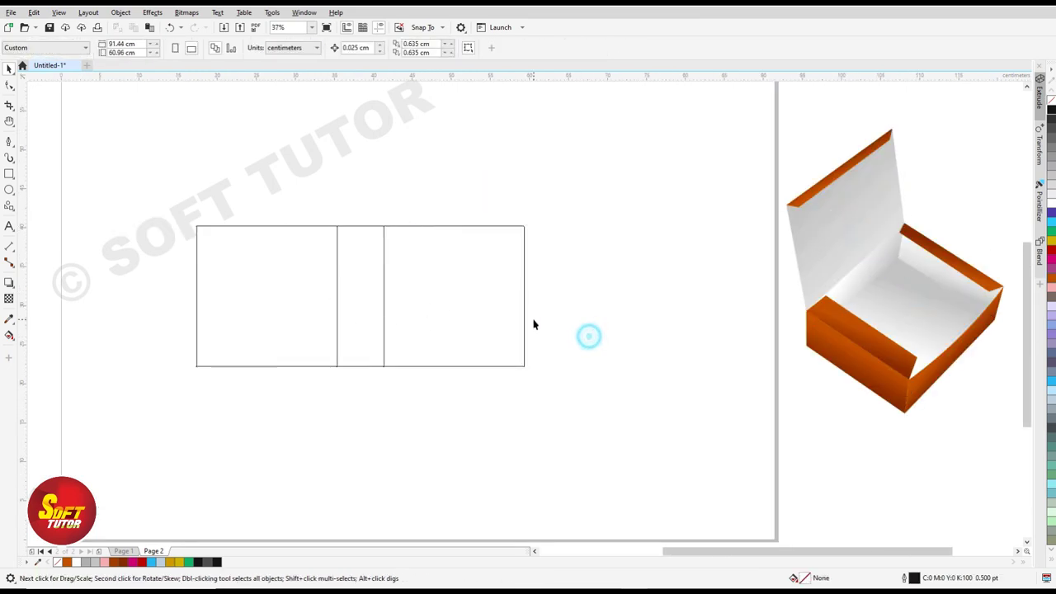
left_click(480, 291)
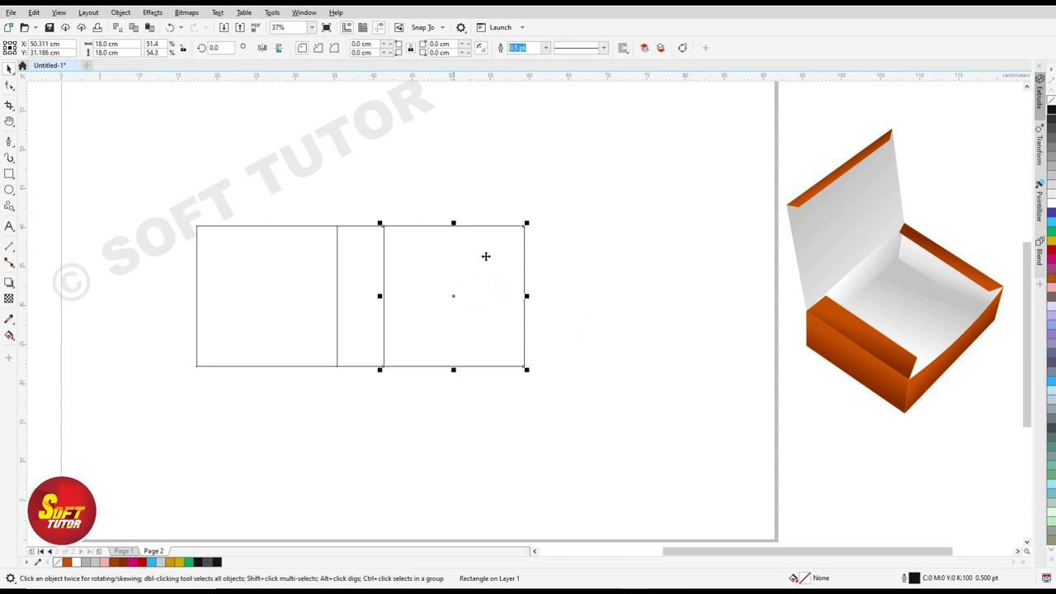
Add a mirrored strip right of the second square and make it 3 cm wide.
left_click(871, 167)
left_click(453, 269)
mouse_move(380, 296)
left_mouse_down()
mouse_move(541, 306)
mouse_move(545, 296)
left_mouse_up()
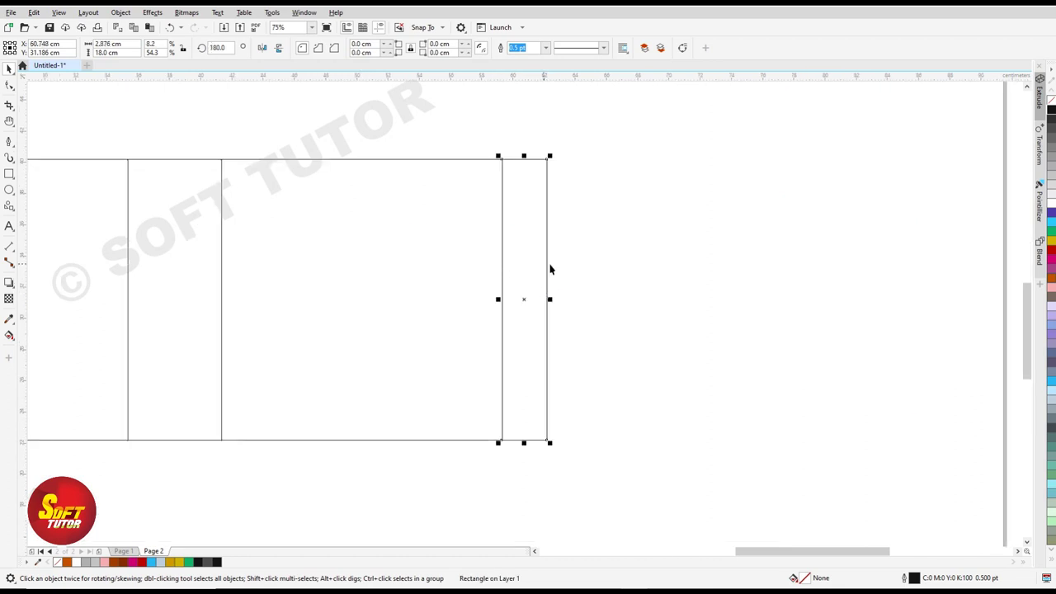
left_click(134, 47)
type("3")
key("Return")
Zoom in to check the 3 cm strip's join, then select all four panels.
scroll(506, 151, "up", 2)
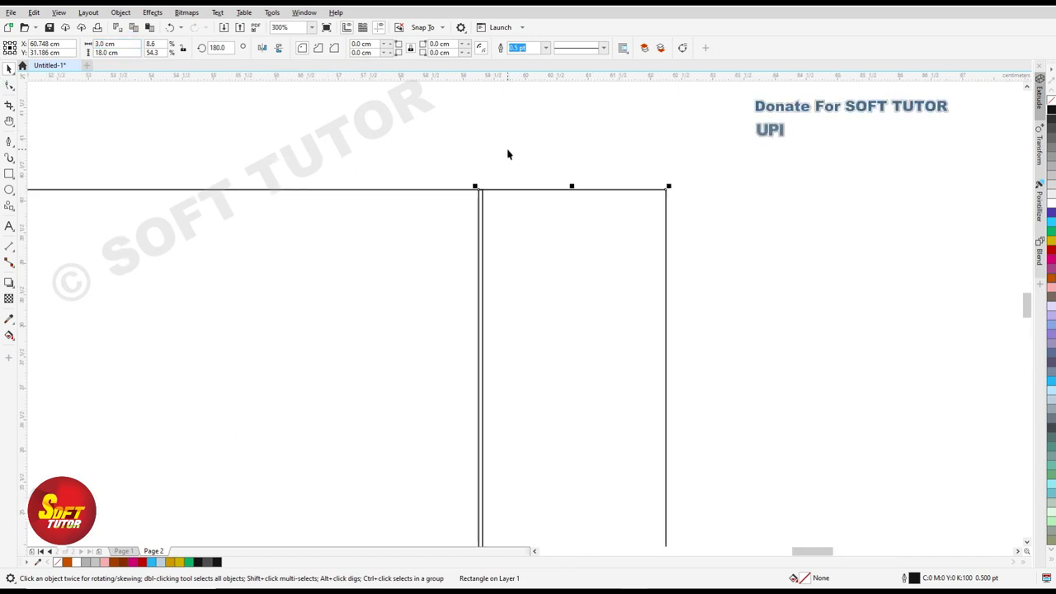
scroll(505, 142, "up", 1)
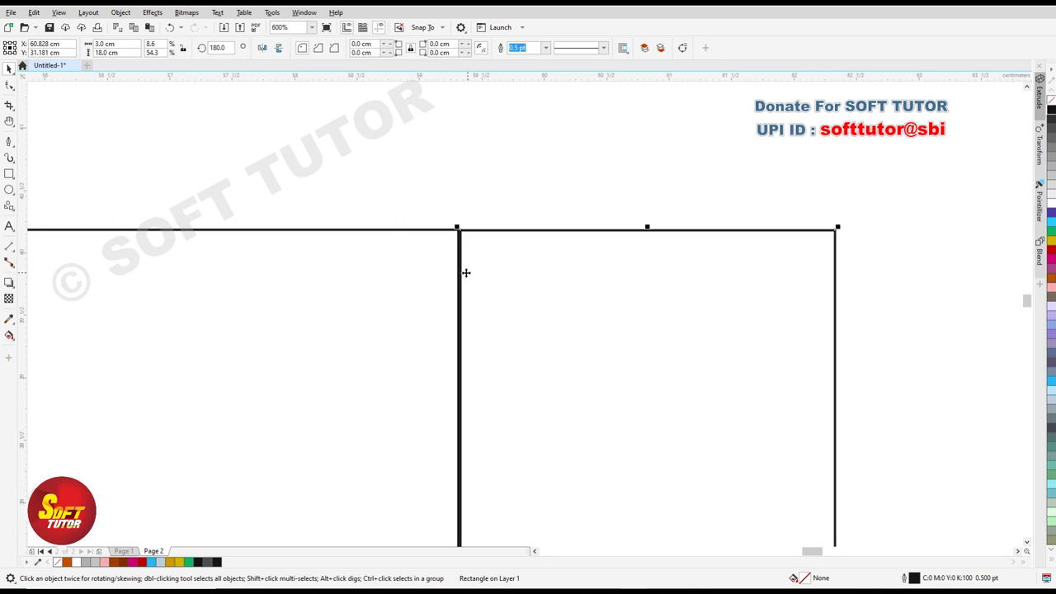
left_click(412, 269, "shift")
scroll(500, 198, "down", 1)
left_click(507, 185)
left_click(506, 253)
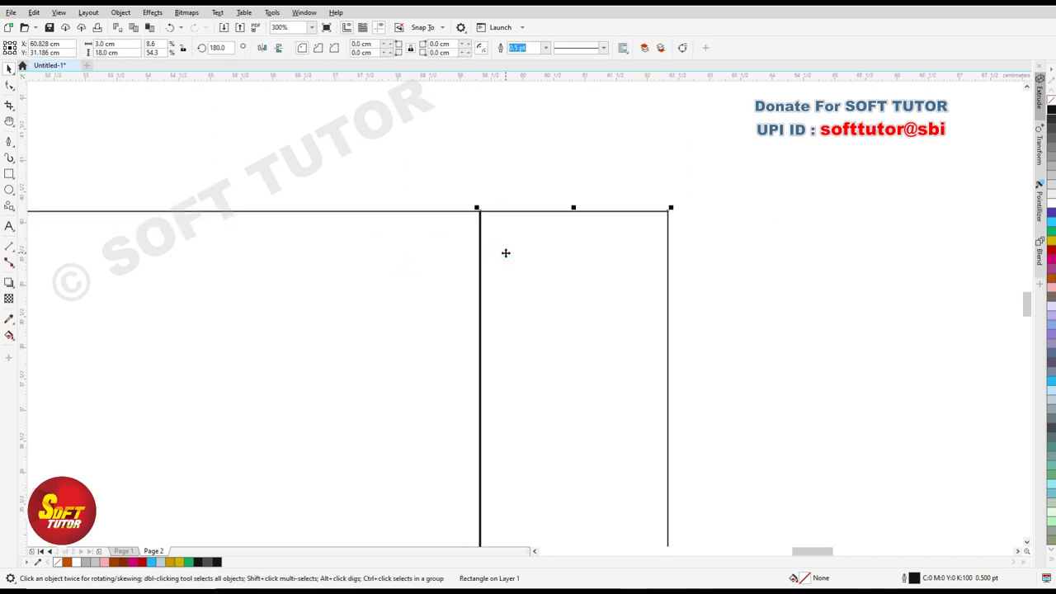
scroll(505, 253, "down", 2)
left_click(571, 240)
left_click(506, 230)
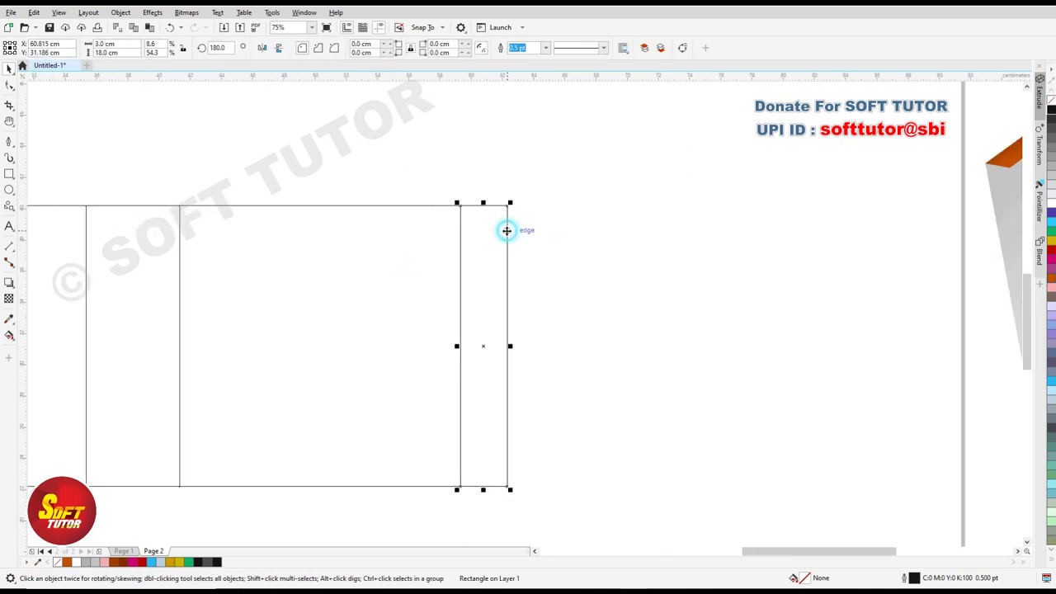
scroll(512, 239, "down", 1)
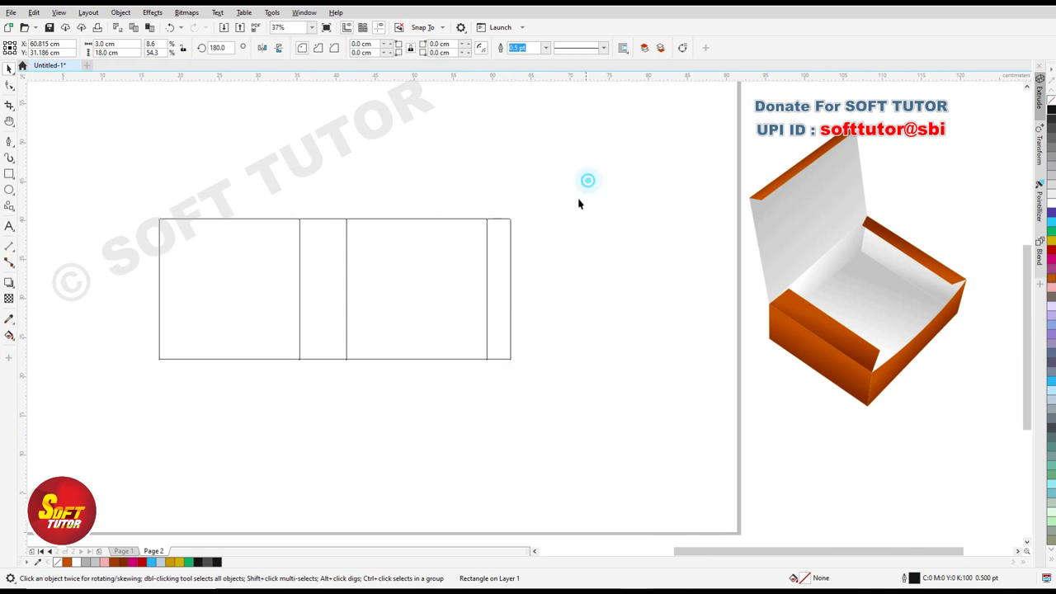
left_click_drag(589, 185, 125, 410)
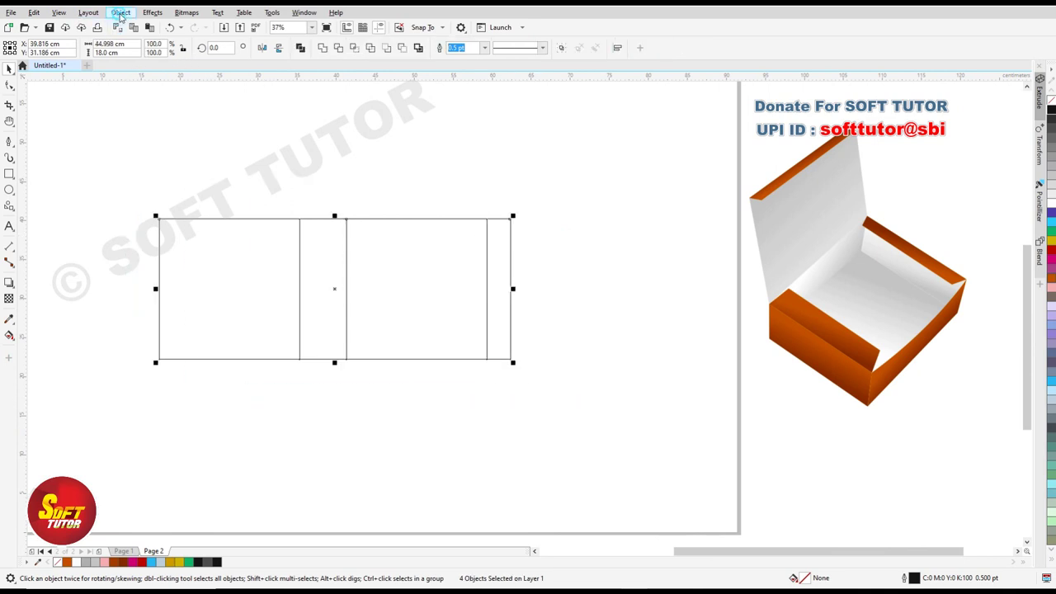
Convert the four panels to curves via the Object menu.
left_click(121, 12)
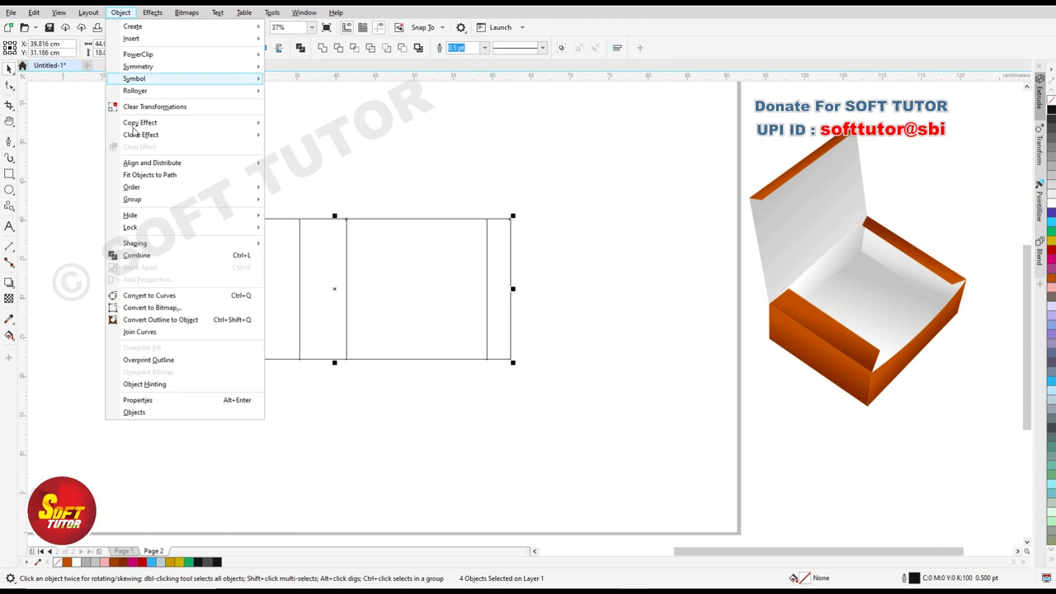
left_click(174, 299)
left_click(533, 293)
Lower the end strip's top-right node to slant its top edge.
left_click(497, 234)
scroll(534, 217, "up", 3)
scroll(497, 243, "up", 3)
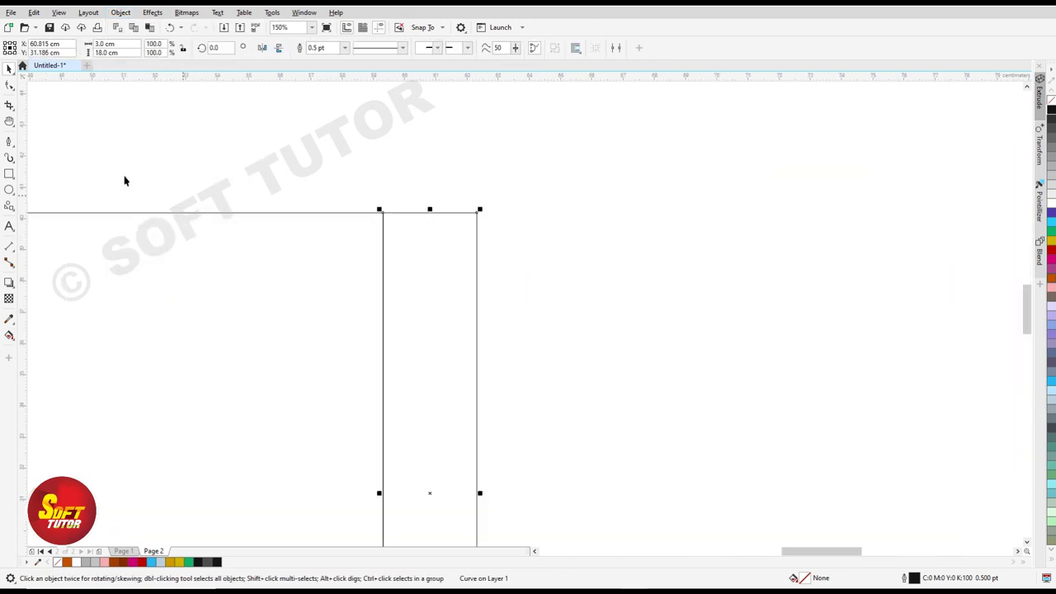
left_click(9, 85)
mouse_move(498, 182)
left_mouse_down()
mouse_move(460, 248)
mouse_move(472, 263)
left_mouse_up()
left_click_drag(477, 217, 475, 241)
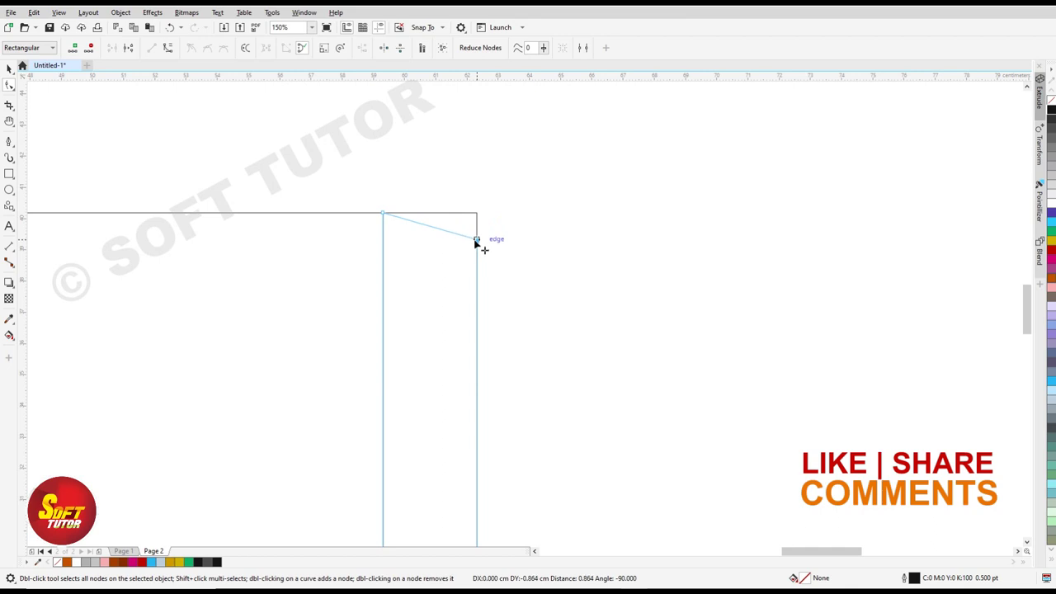
mouse_move(476, 244)
left_mouse_down()
mouse_move(495, 241)
mouse_move(475, 250)
mouse_move(481, 259)
left_mouse_up()
key("ctrl+z")
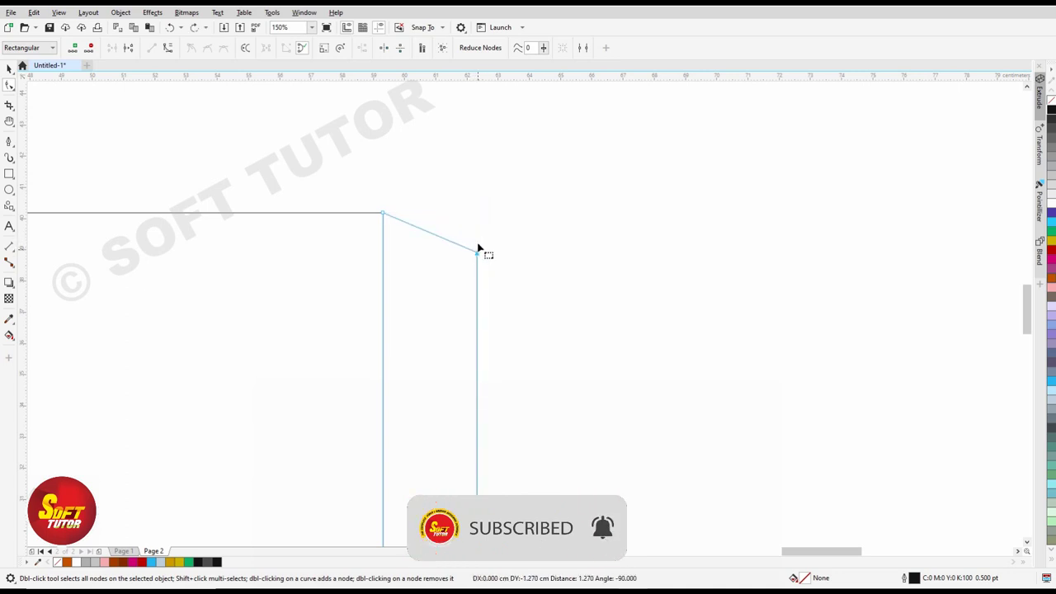
key("F4")
scroll(441, 312, "up", 2)
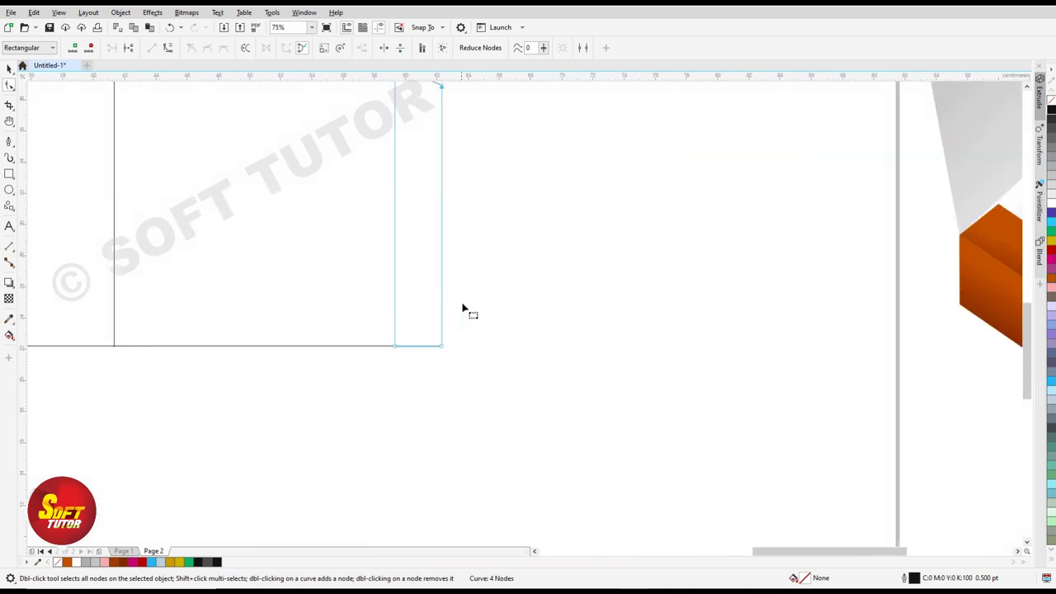
Raise the end strip's bottom-right node to slant its bottom edge.
left_click(441, 346)
left_click_drag(441, 346, 447, 327)
key("F4")
key("space")
left_click(558, 321)
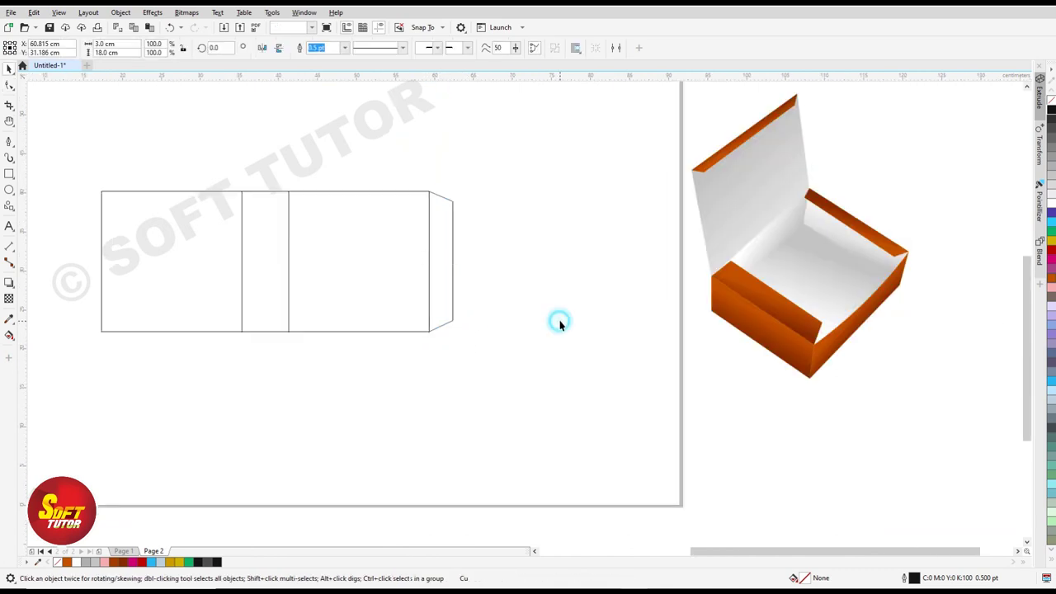
key("h")
left_click_drag(382, 302, 493, 319)
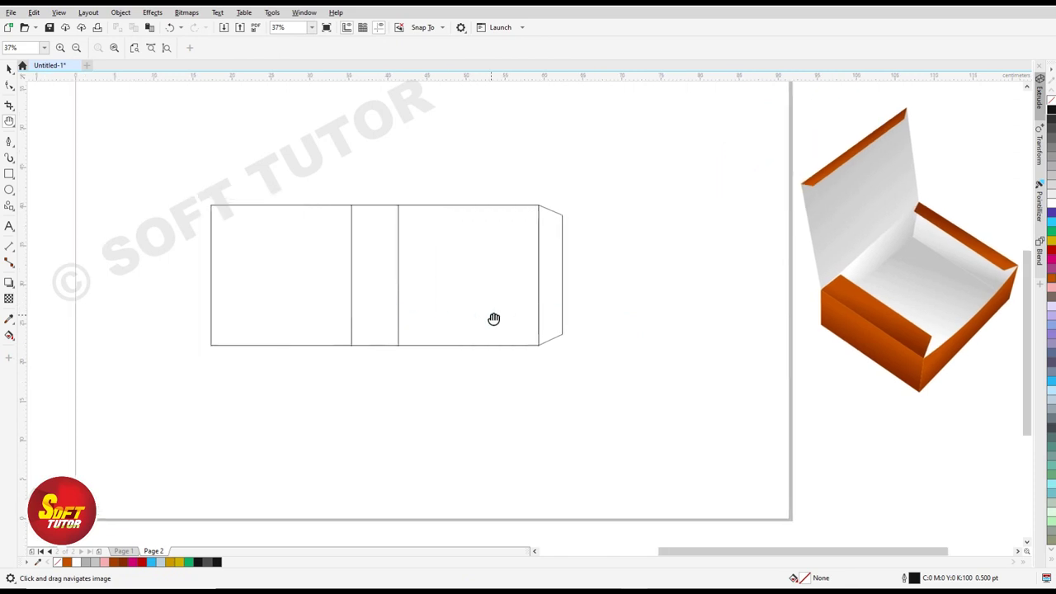
left_click_drag(548, 255, 537, 280)
key("space")
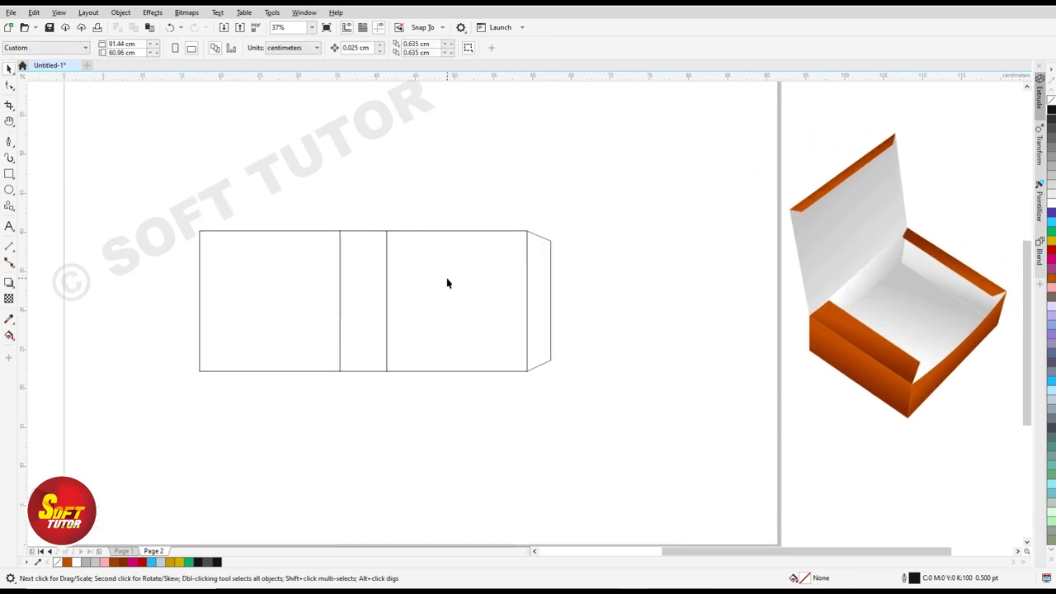
left_click(839, 172)
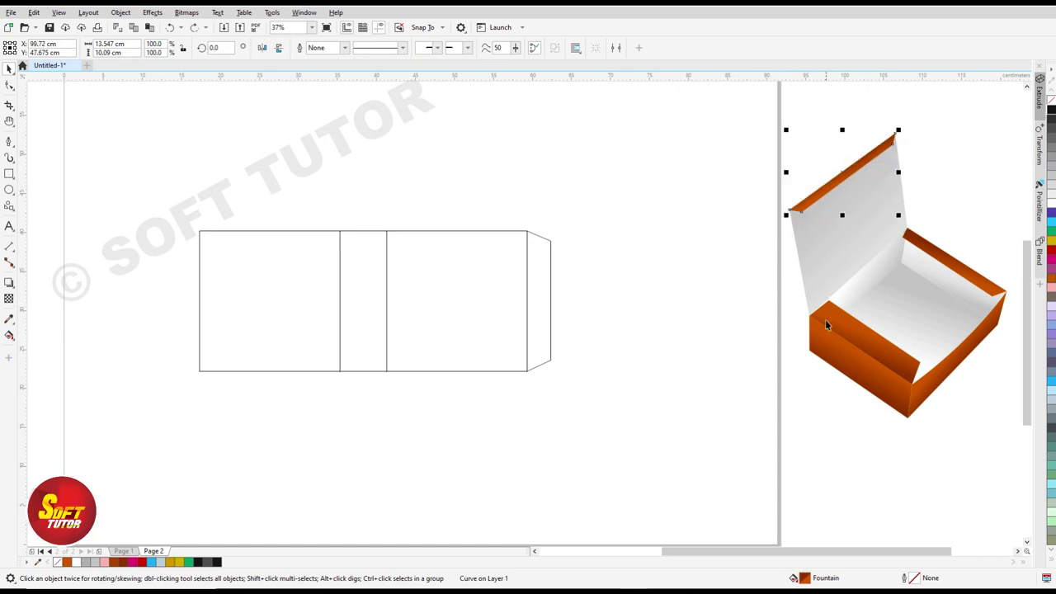
left_click(954, 347)
left_click_drag(964, 341, 969, 395)
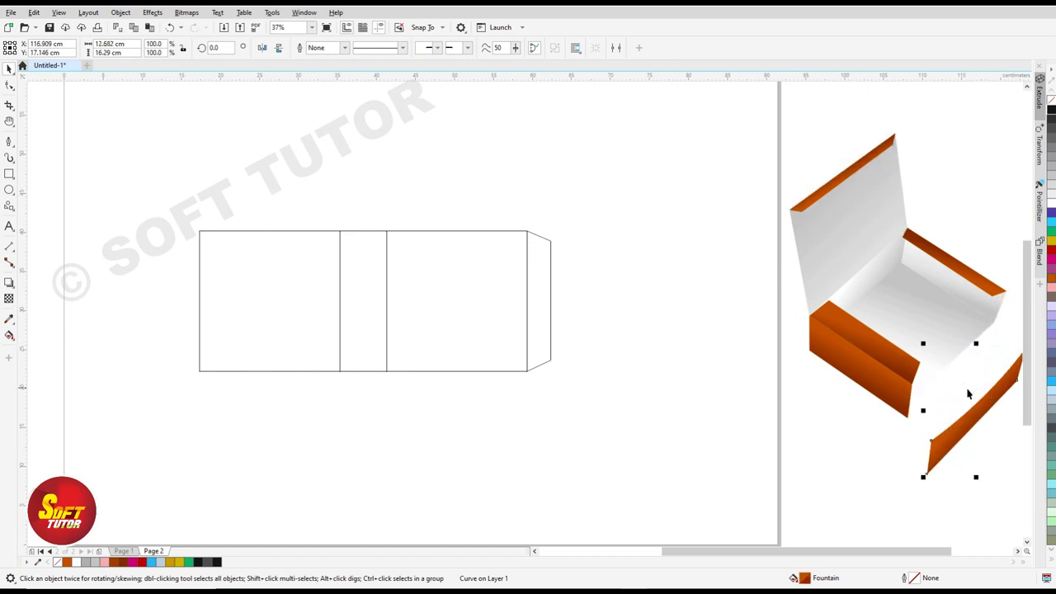
key("ctrl+z")
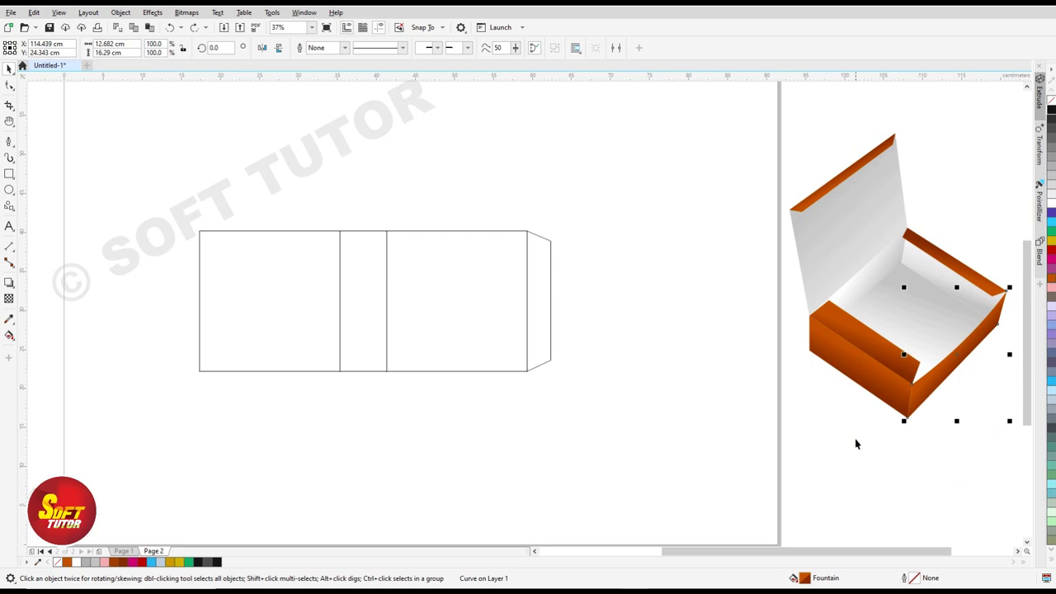
left_click(655, 378)
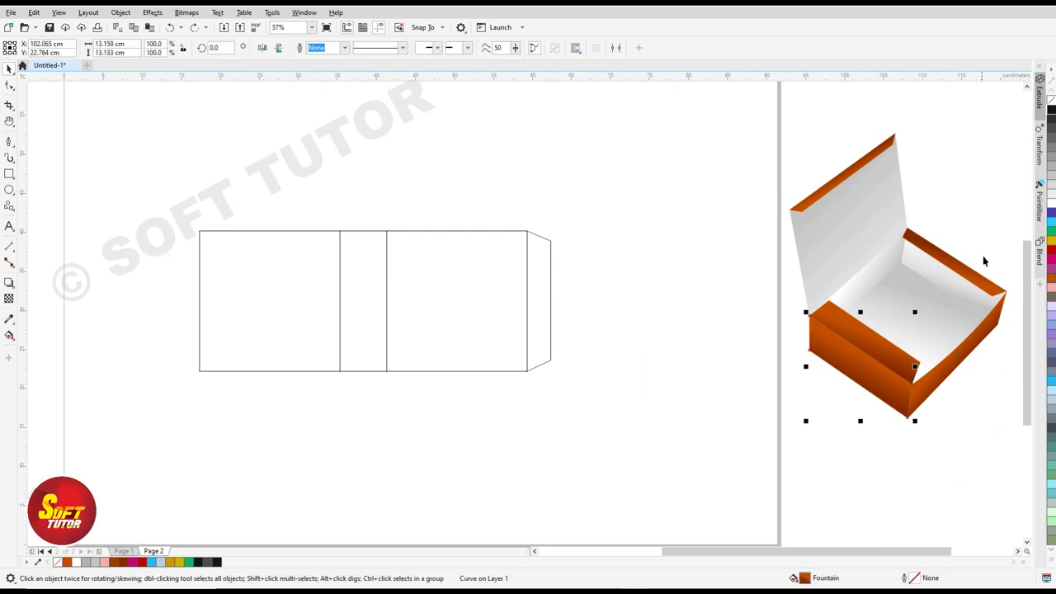
left_click(965, 353)
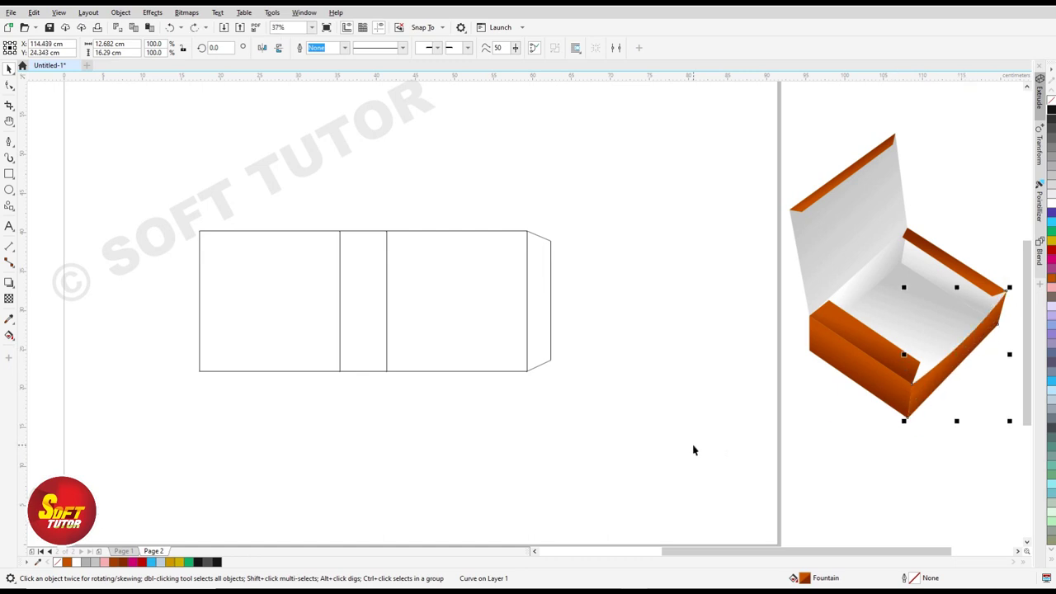
left_click(400, 312)
left_click(354, 273)
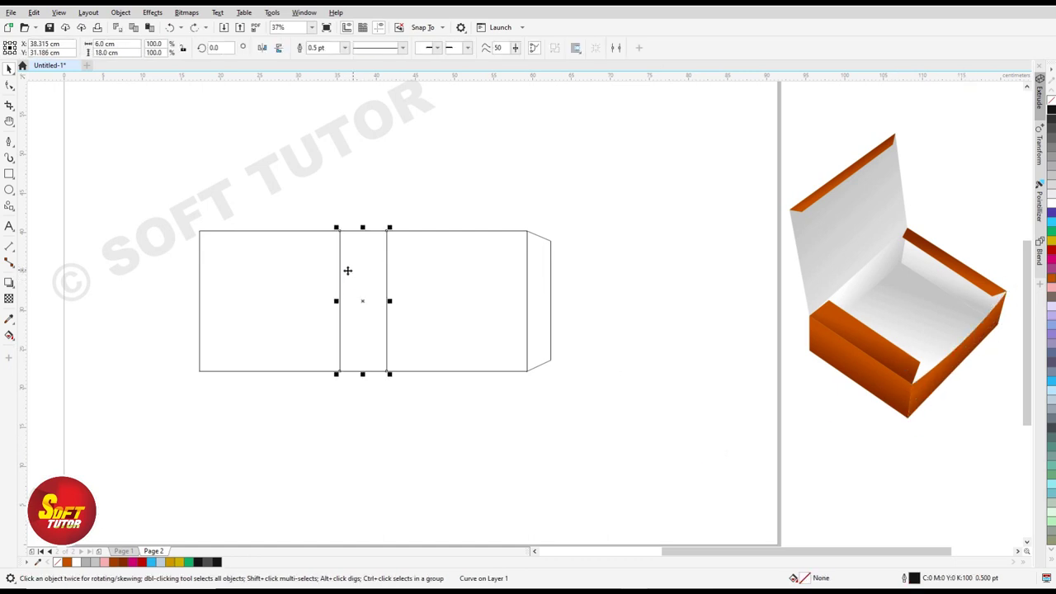
Duplicate the narrow 6 × 18 cm panel, snap it to the outline's left end, and align tops.
key("ctrl+d")
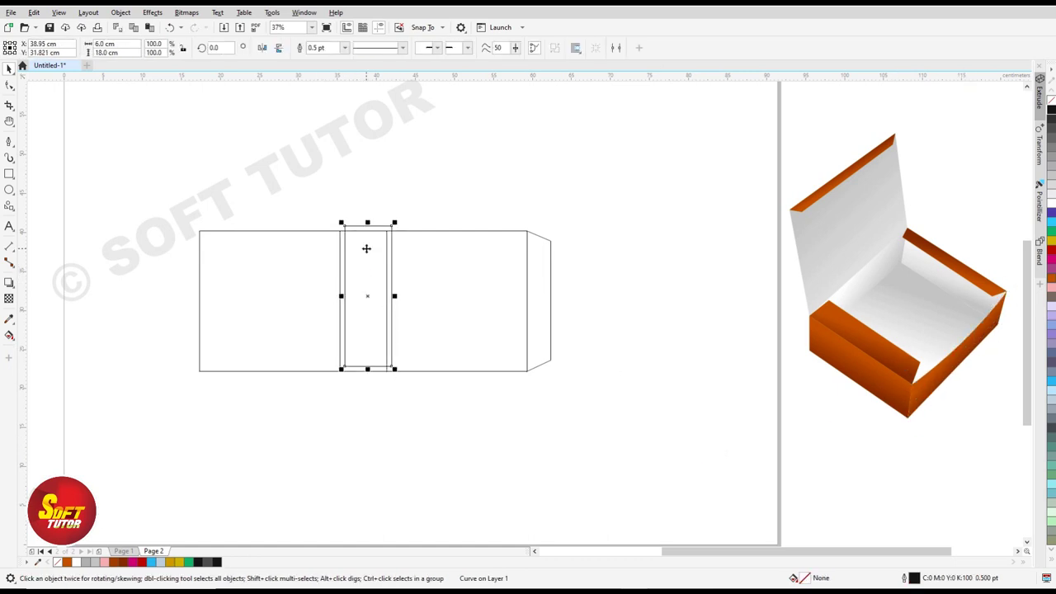
left_click_drag(366, 248, 175, 248)
scroll(196, 236, "up", 2)
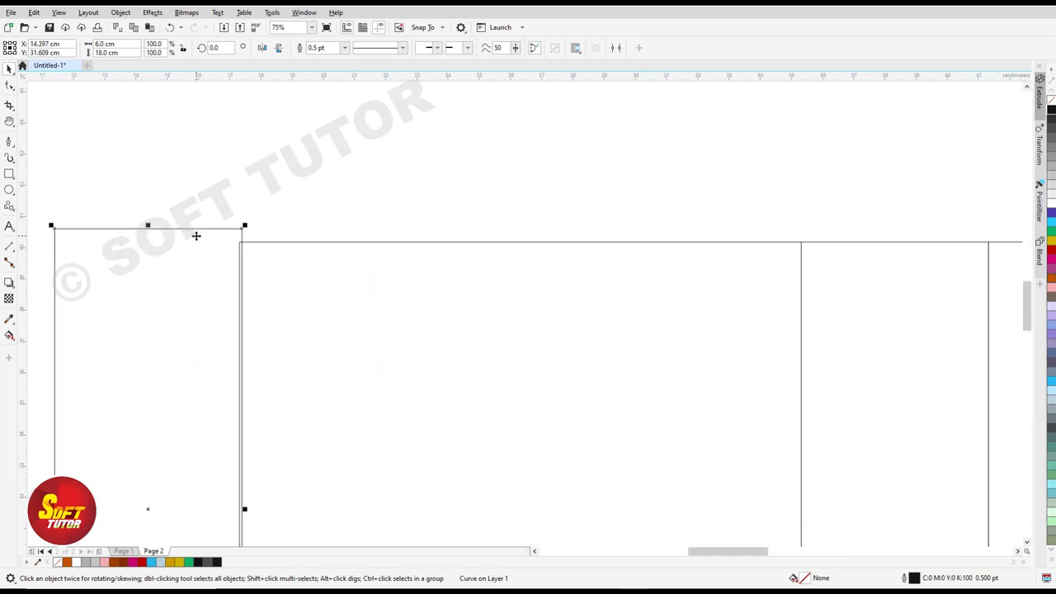
scroll(196, 236, "up", 4)
left_click_drag(259, 238, 275, 249)
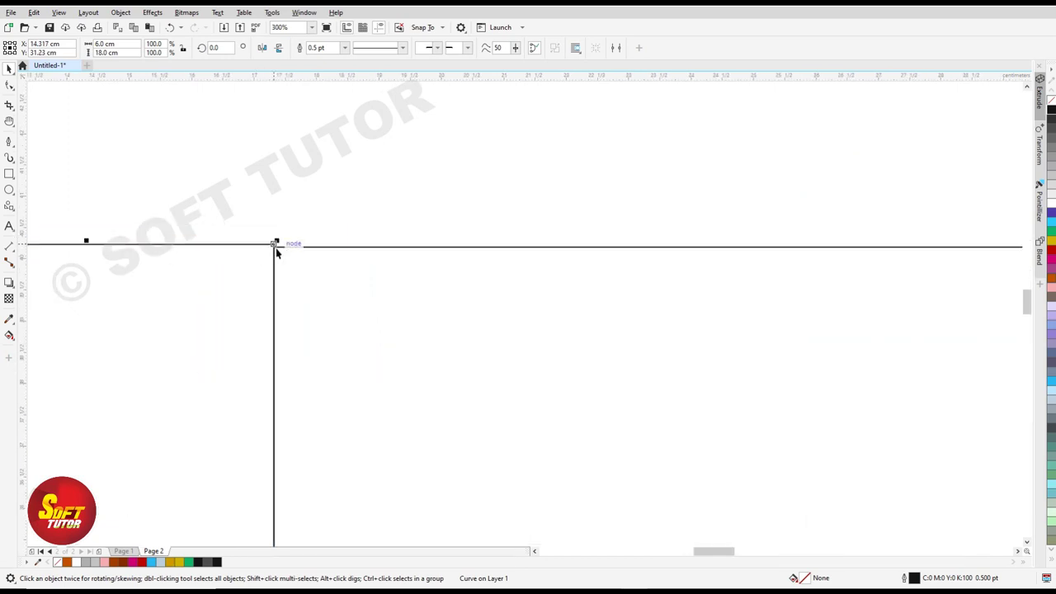
scroll(275, 249, "up", 8)
left_click_drag(177, 224, 229, 278)
left_click(311, 278, "shift")
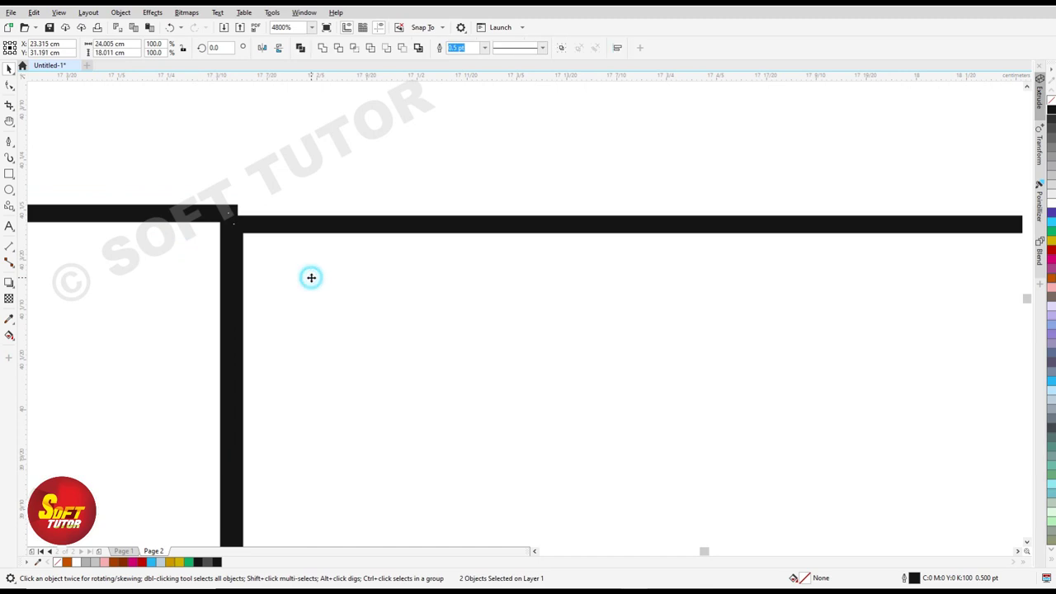
key("t")
Pan to the 3D box reference and compare its flaps with the flat outline.
scroll(366, 214, "down", 6)
scroll(363, 214, "down", 4)
scroll(302, 209, "down", 2)
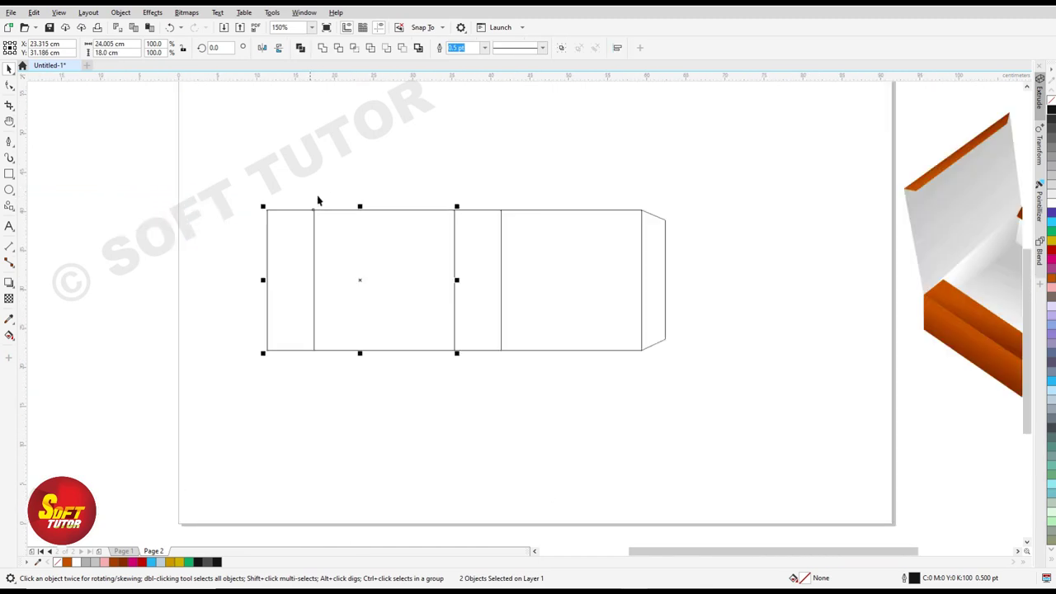
key("h")
left_click_drag(780, 330, 514, 289)
scroll(586, 285, "down", 2)
left_click_drag(638, 301, 692, 322)
key("space")
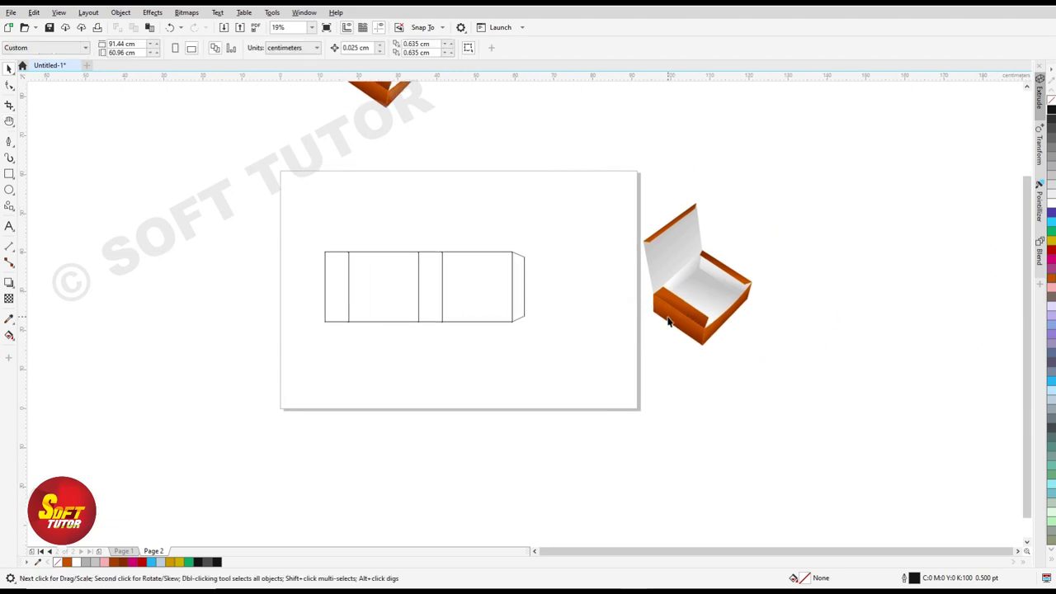
left_click(670, 318)
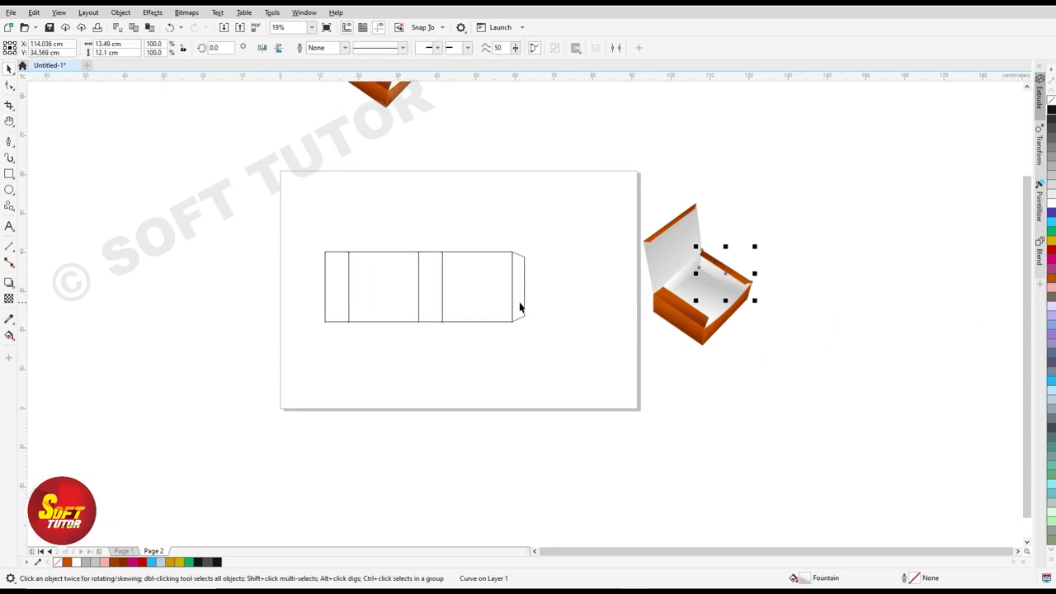
scroll(532, 305, "up", 2)
left_click(280, 250)
left_click(899, 283)
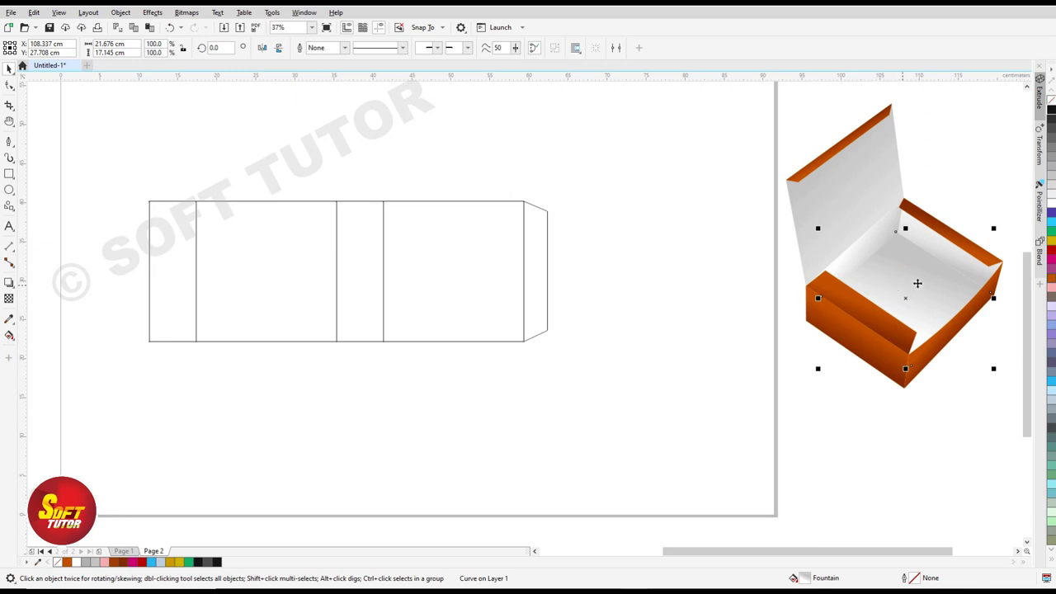
left_click(938, 249)
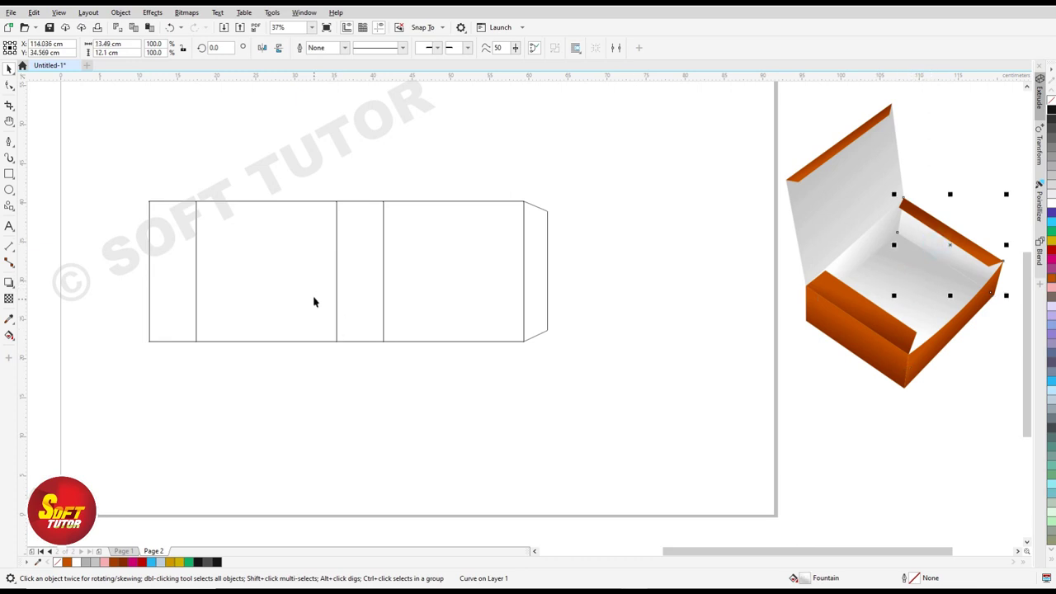
left_click(231, 405)
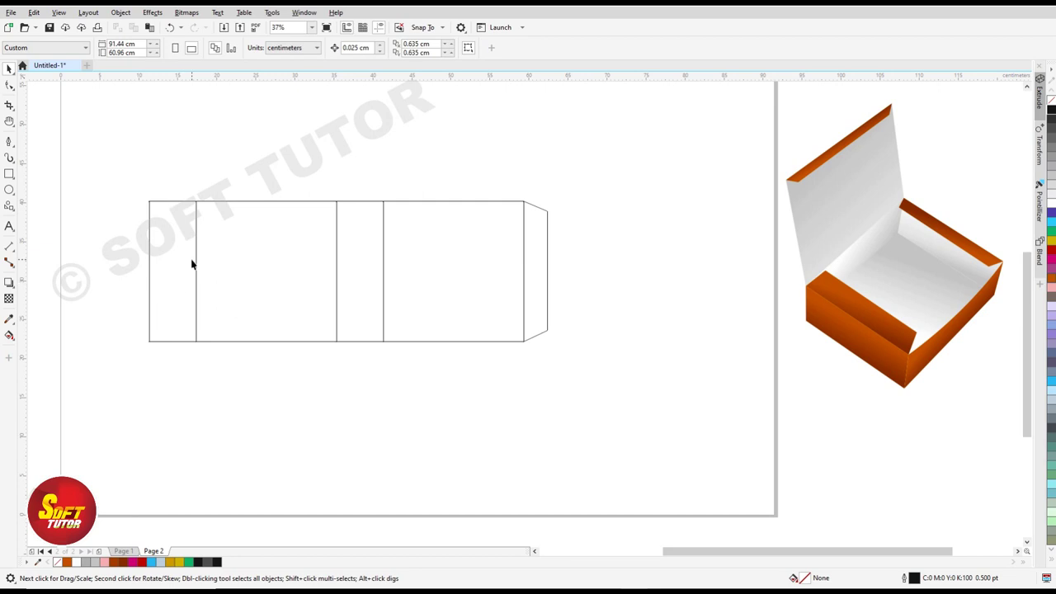
Copy the left side panel, rotate it 90° and snap it atop the front panel as an 18 × 6 cm flap.
left_click(188, 249)
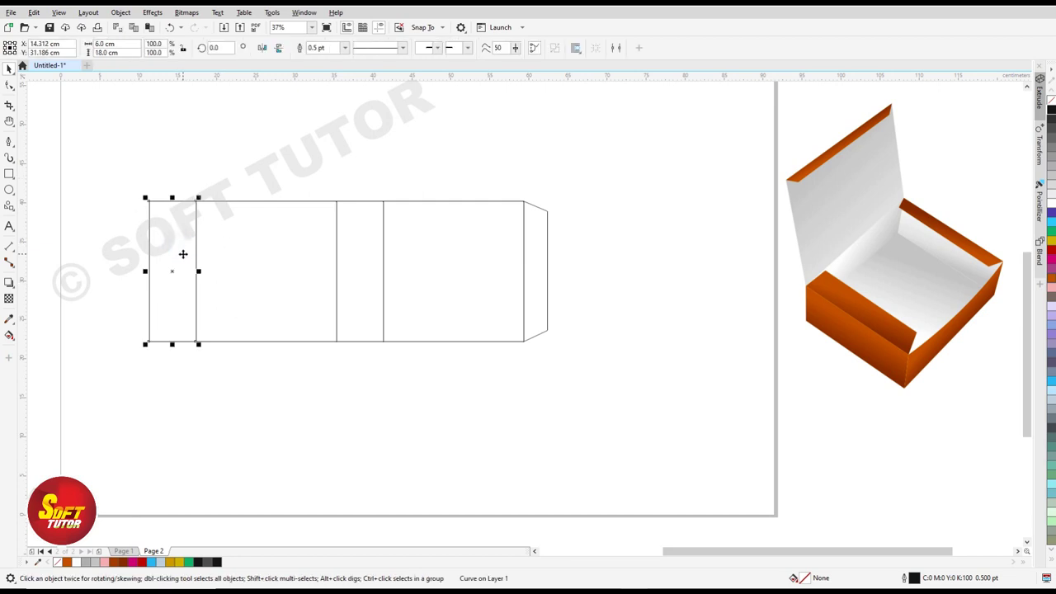
key("ctrl+d")
left_click_drag(182, 265, 273, 182)
left_click(227, 49)
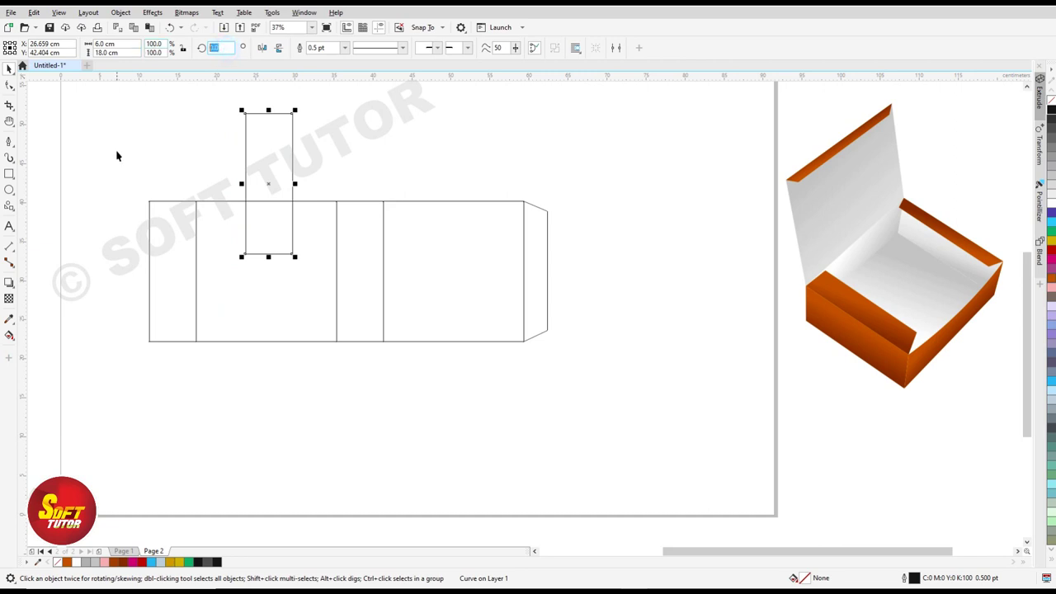
type("90")
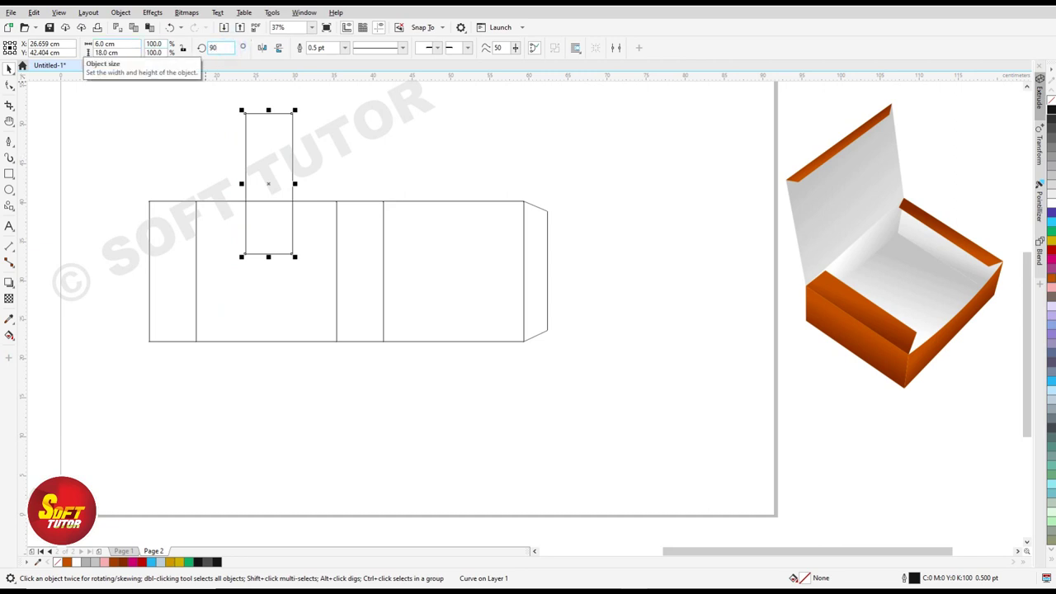
key("Return")
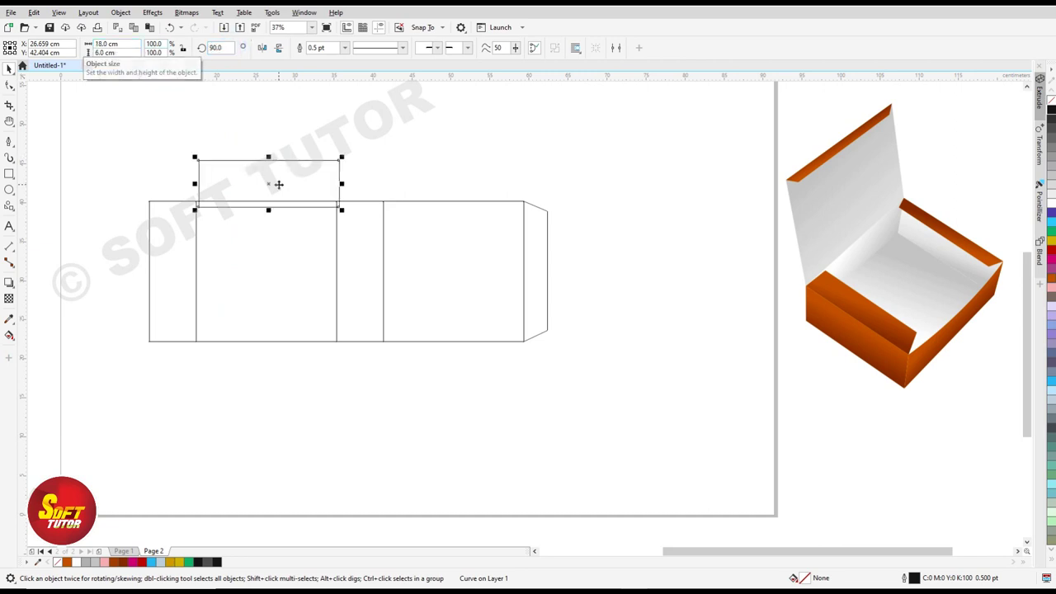
left_click(278, 234, "shift")
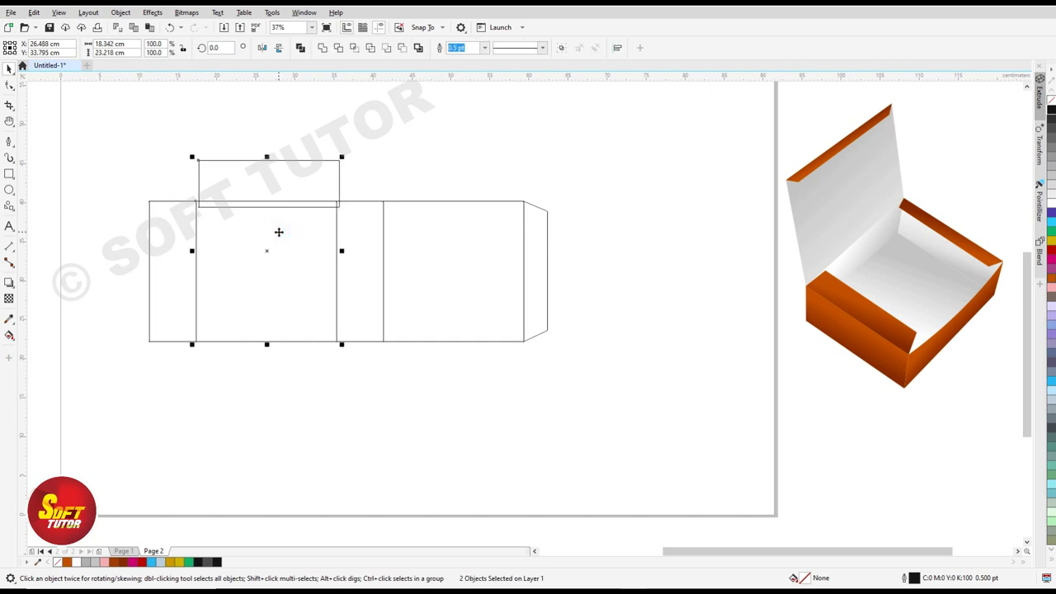
left_click(415, 156)
scroll(289, 193, "up", 2)
scroll(344, 212, "up", 2)
left_click_drag(351, 195, 344, 187)
left_click(330, 259)
left_click(738, 142)
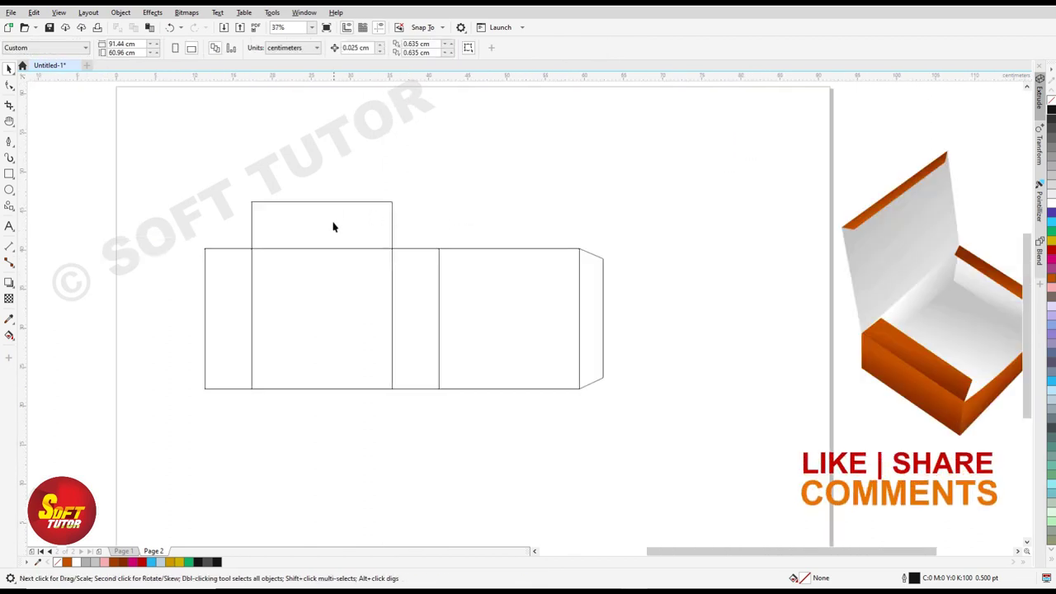
Duplicate the top flap and place the copy below the front panel as the bottom flap.
left_click(336, 225)
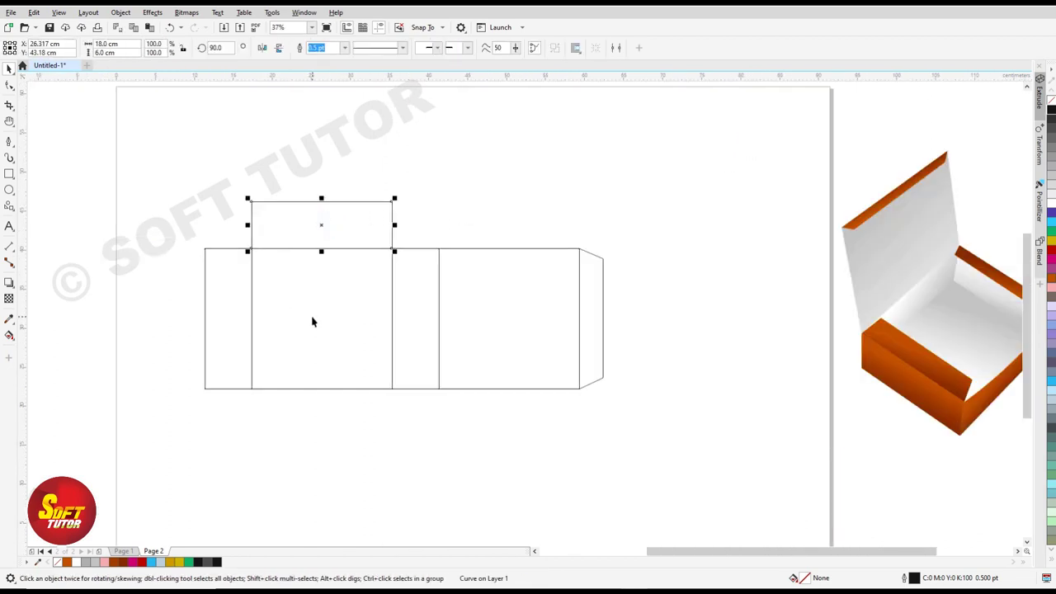
key("ctrl+d")
left_click_drag(328, 219, 320, 412)
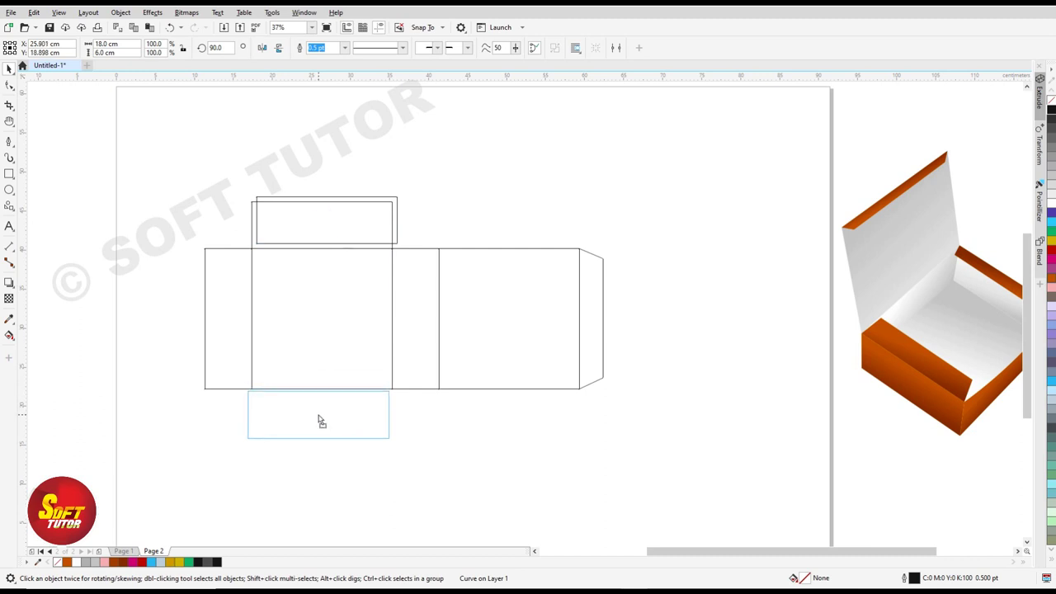
left_click(318, 355, "shift")
left_click(486, 438)
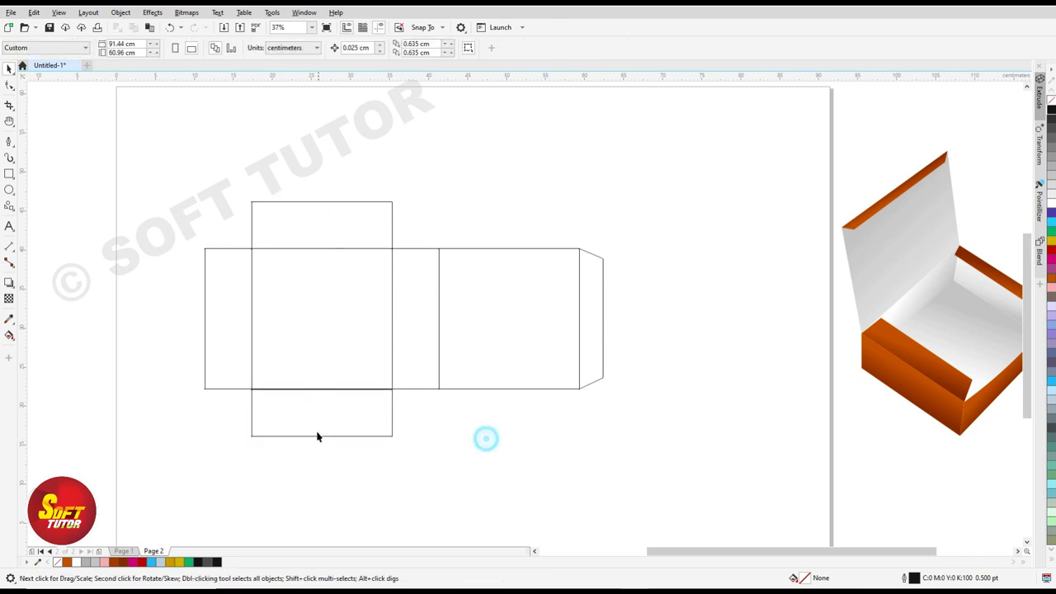
scroll(269, 410, "up", 3)
scroll(198, 344, "up", 3)
left_click(221, 357)
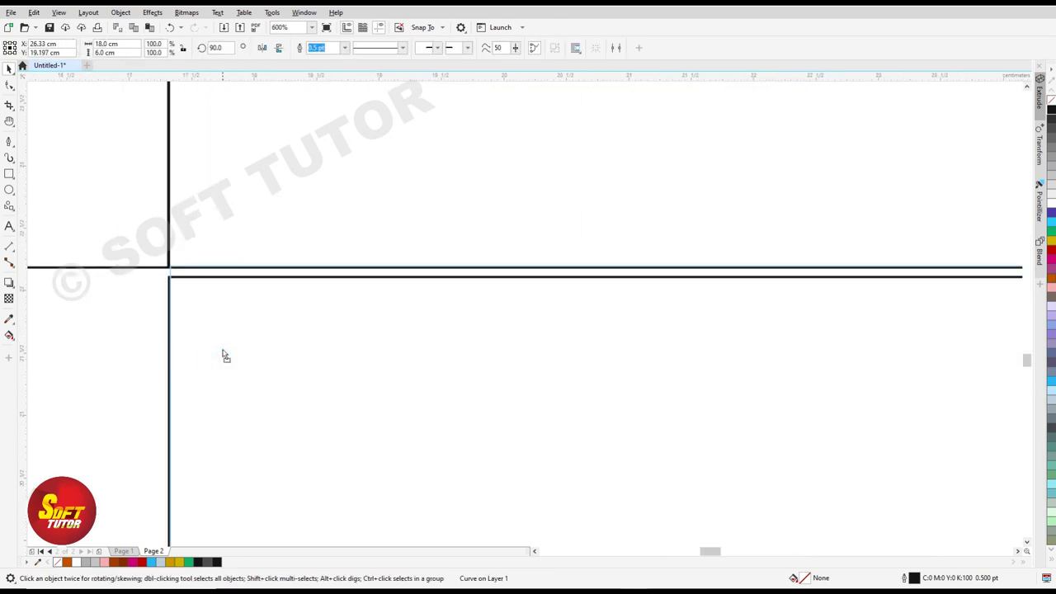
scroll(325, 283, "down", 6)
Pan to the 3D box reference, try moving an orange strip and undo, then reselect the top flap.
key("Escape")
key("h")
left_click_drag(643, 259, 406, 328)
key("space")
left_click(878, 323)
left_click_drag(867, 311, 921, 294)
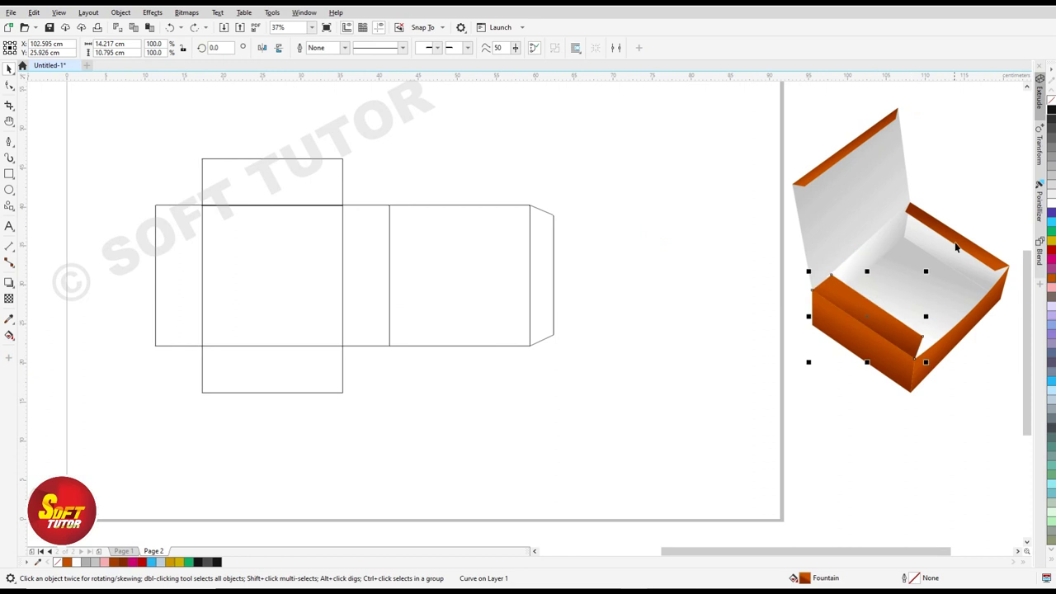
key("ctrl+z")
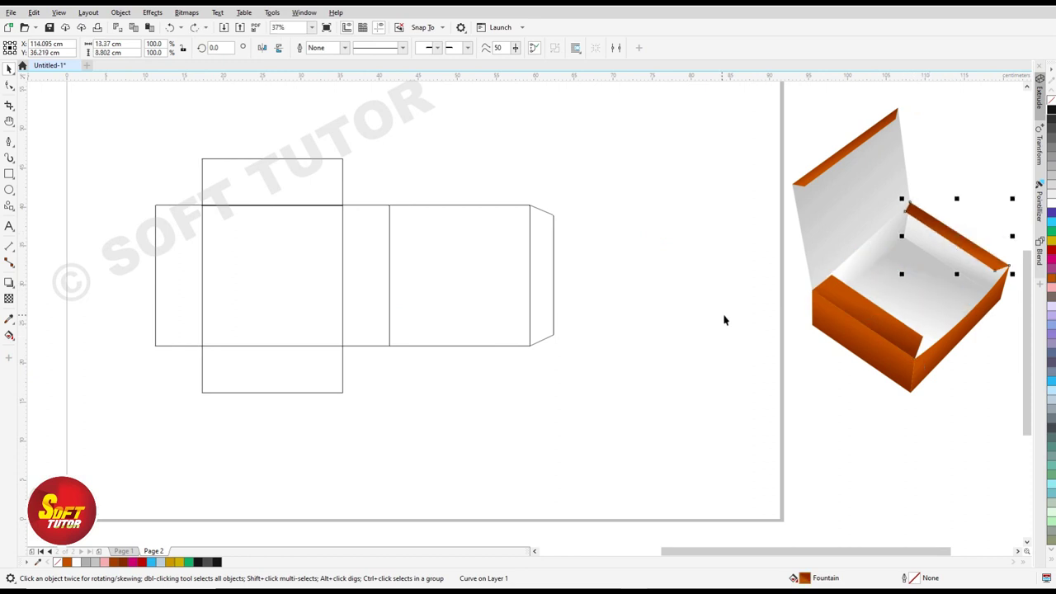
left_click(291, 183)
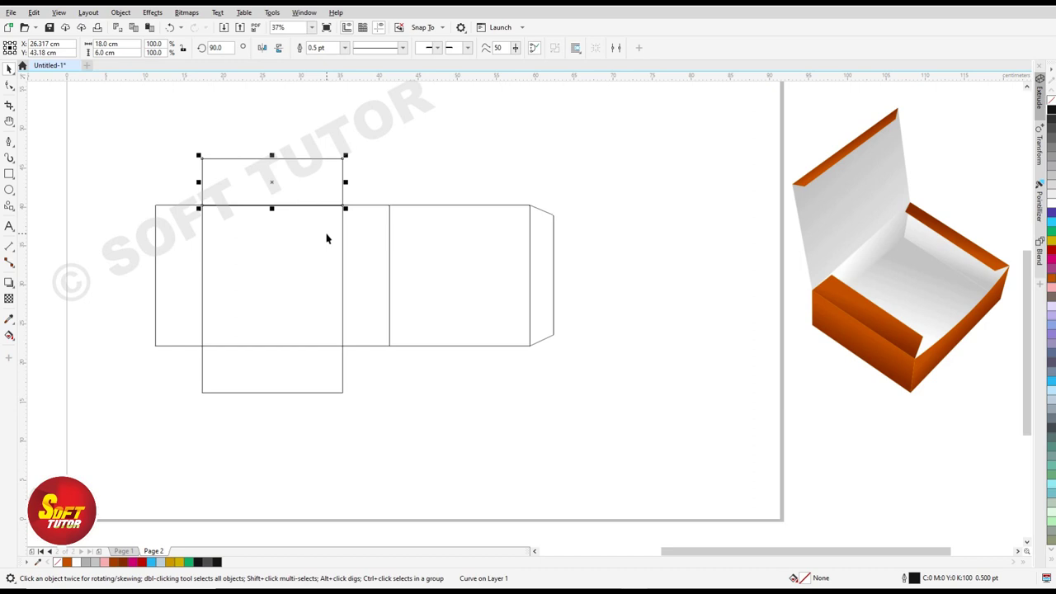
Create a thin copy above the top flap, set its height to 3 cm, and seat it on the flap.
left_click_drag(272, 208, 279, 155)
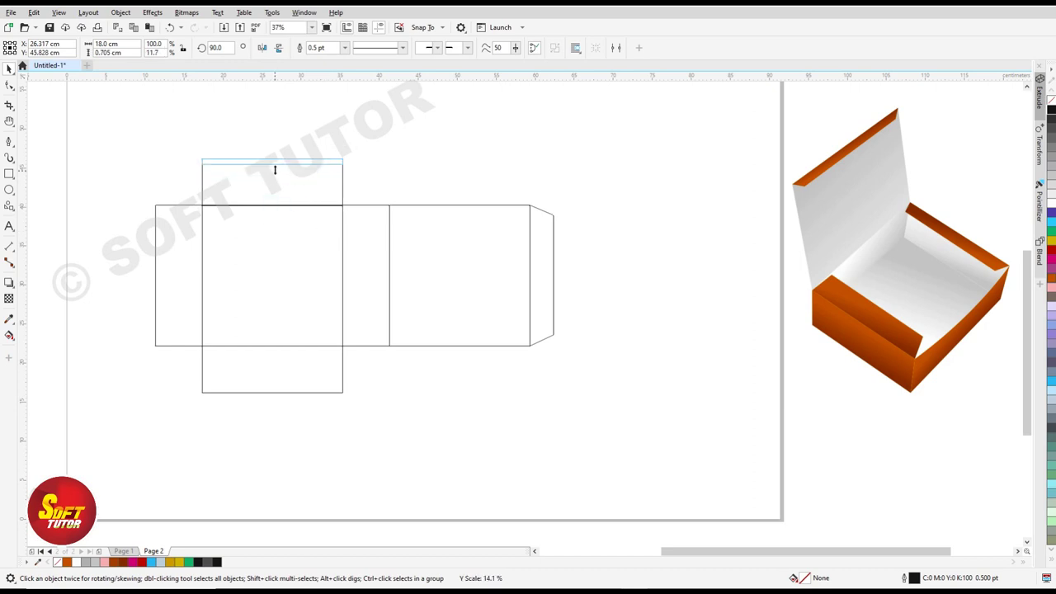
left_click(126, 51)
type("3")
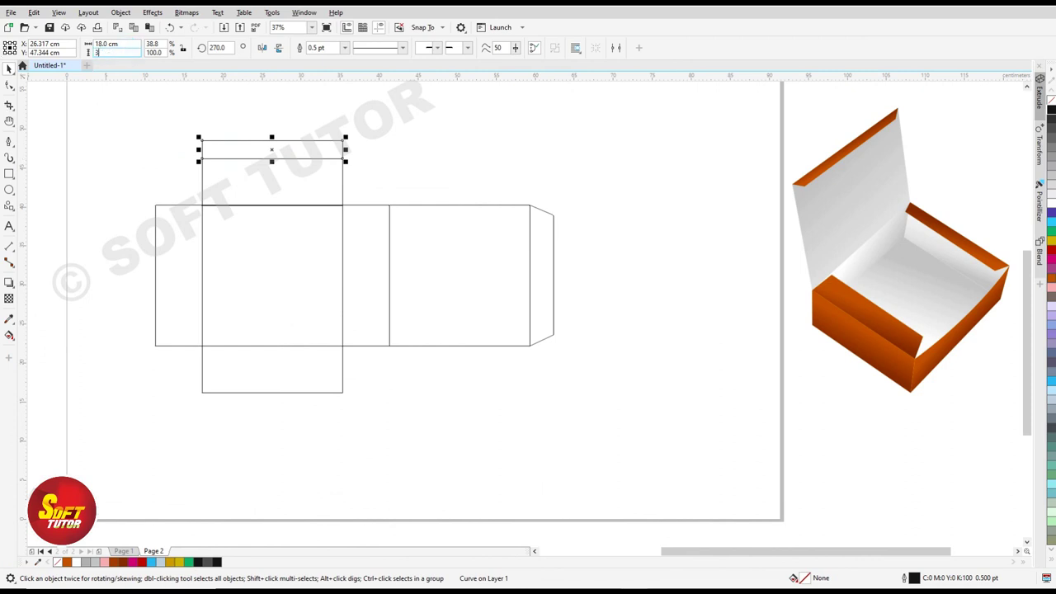
key("Return")
scroll(255, 144, "up", 5)
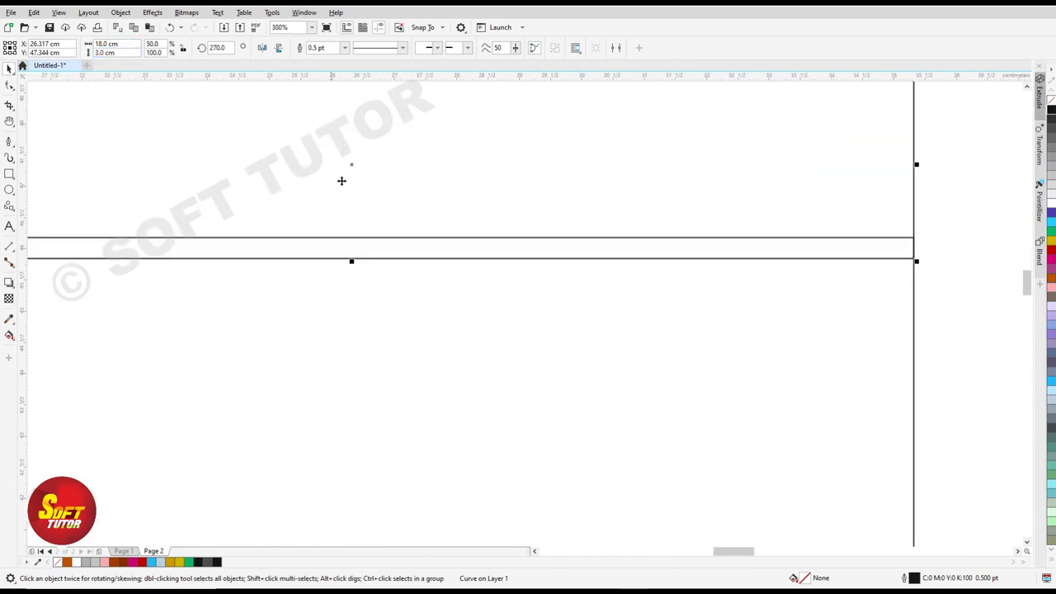
scroll(368, 192, "down", 2)
left_click_drag(419, 177, 419, 167)
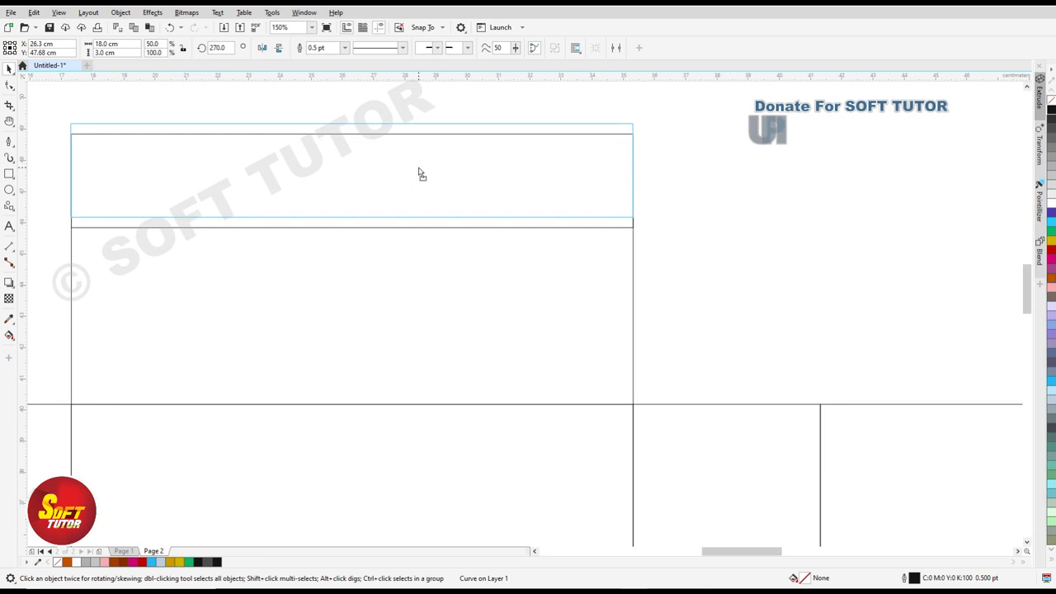
Check the strip's fit against the larger panel and reselect the strip.
left_click(459, 288)
left_click(840, 224)
scroll(420, 189, "down", 2)
left_click(403, 180)
scroll(347, 155, "down", 2)
scroll(314, 140, "up", 2)
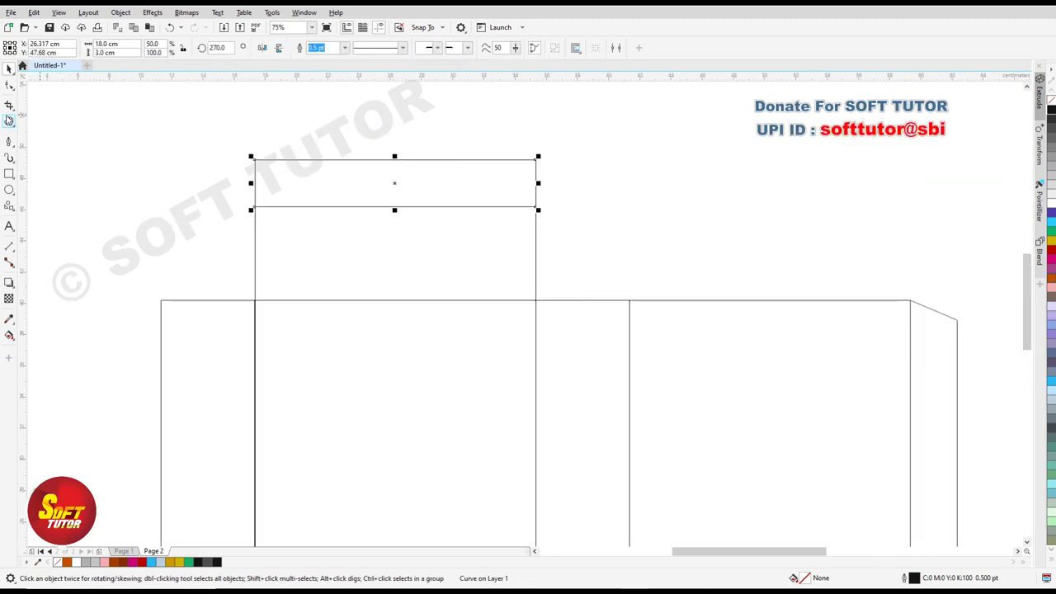
left_click(10, 85)
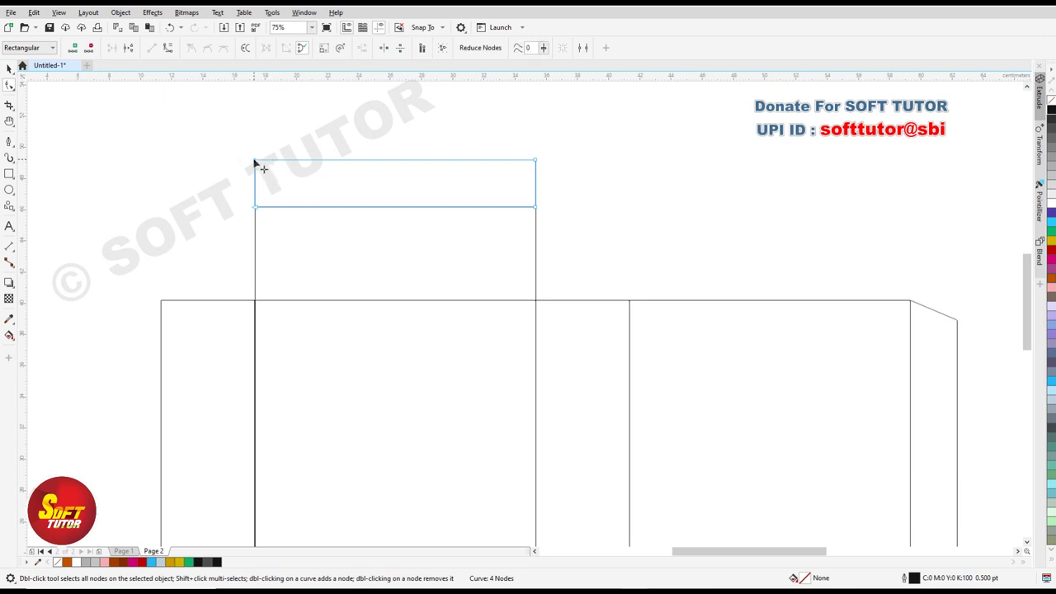
Drag the strip's top-left and top-right nodes inward to taper the tuck flap.
left_click_drag(254, 159, 266, 159)
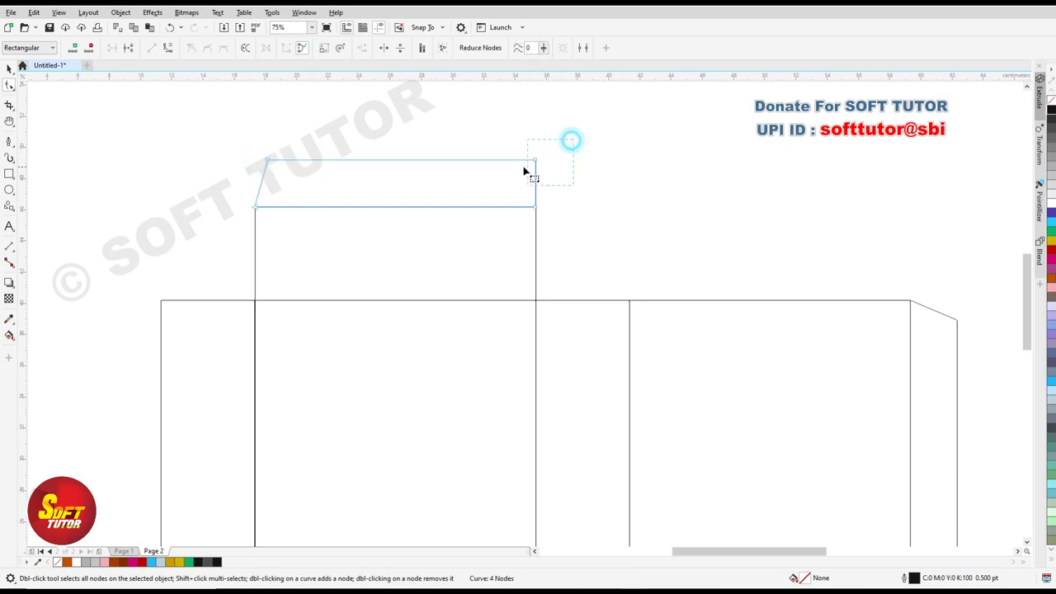
left_click_drag(537, 160, 519, 159)
mouse_move(248, 144)
left_mouse_down()
mouse_move(286, 173)
mouse_move(272, 159)
left_mouse_up()
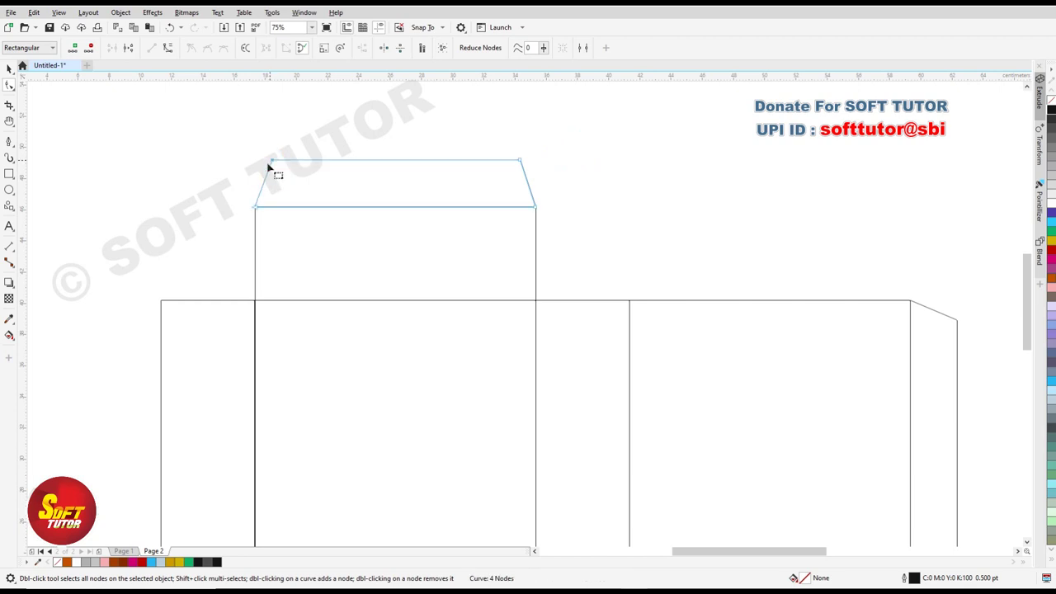
key("space")
Adjust the view over the dieline and reselect the tapered top flap.
scroll(437, 218, "down", 2)
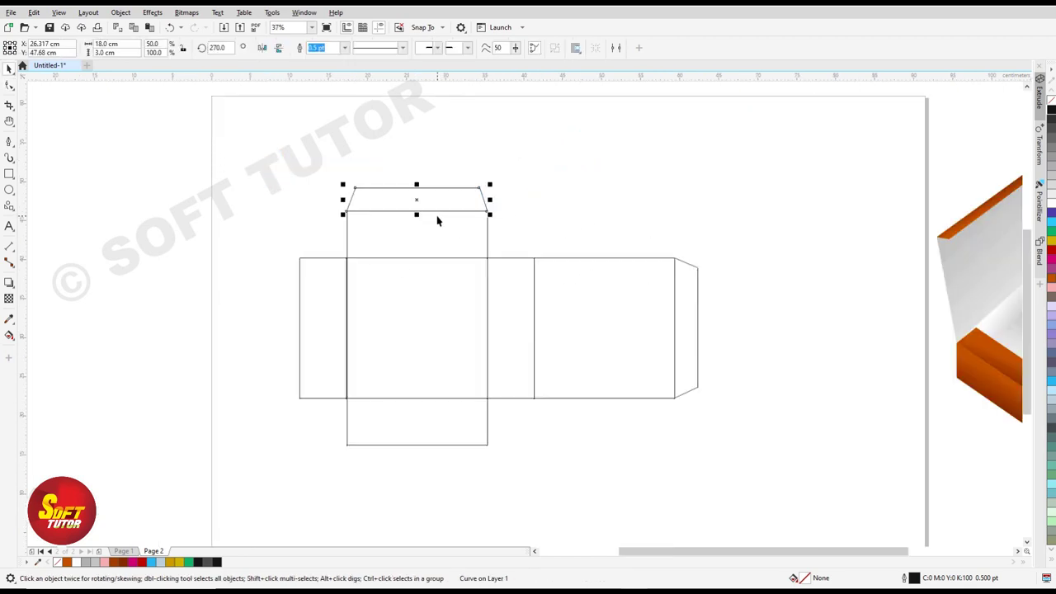
key("h")
left_click_drag(457, 210, 450, 219)
key("space")
left_click(446, 223)
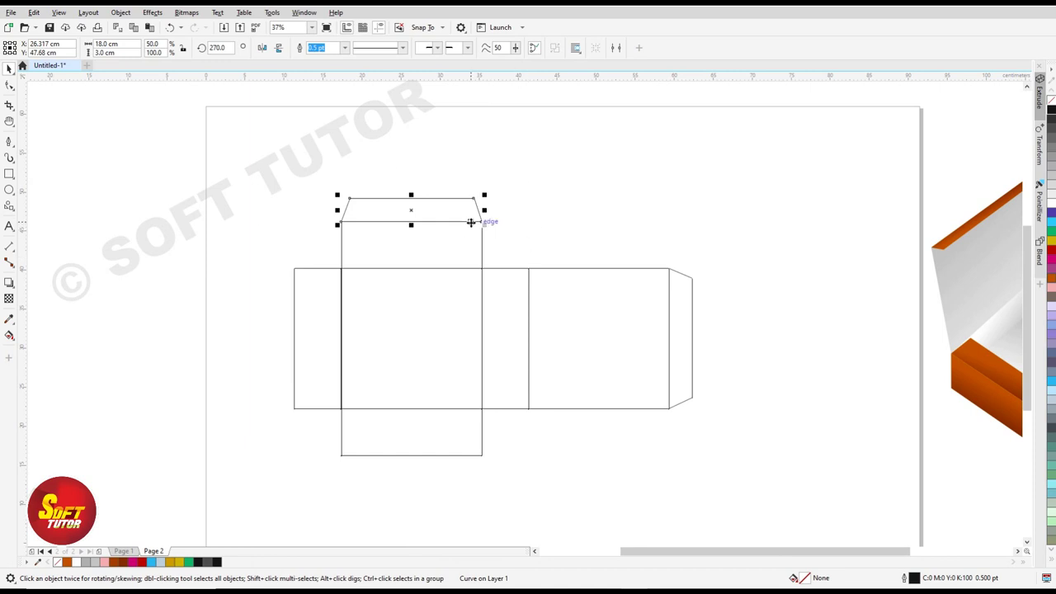
key("h")
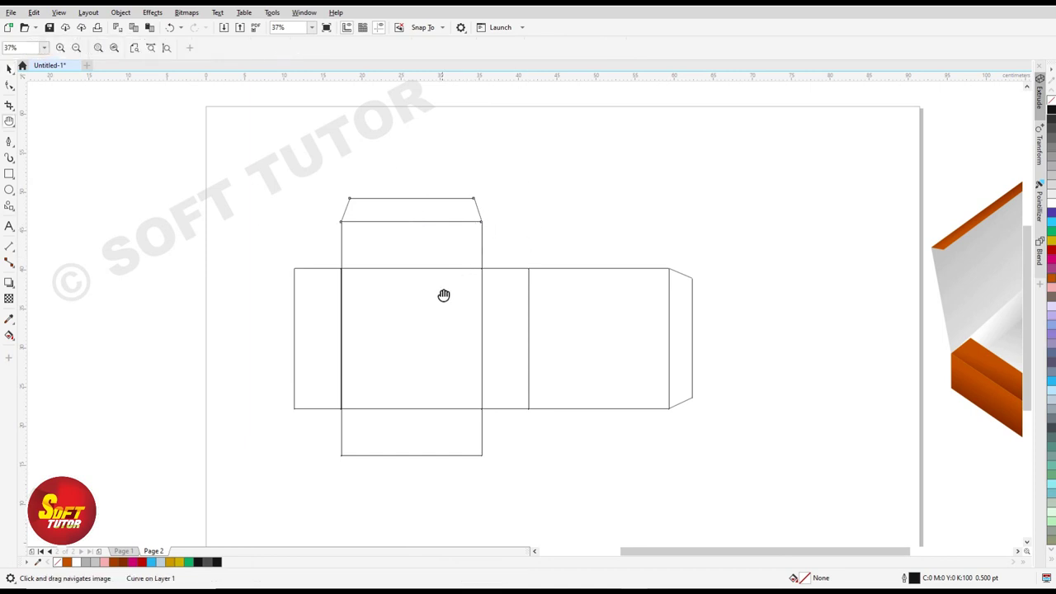
left_click_drag(444, 295, 447, 248)
key("space")
left_click(349, 159)
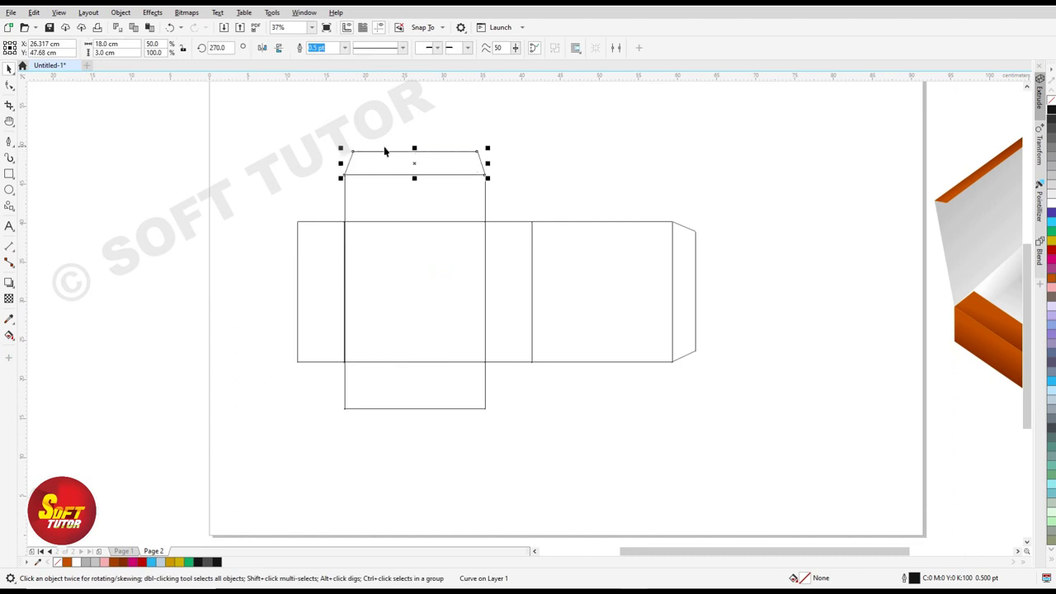
Duplicate the tapered flap, mirror it vertically, and butt it under the bottom panel.
key("ctrl+d")
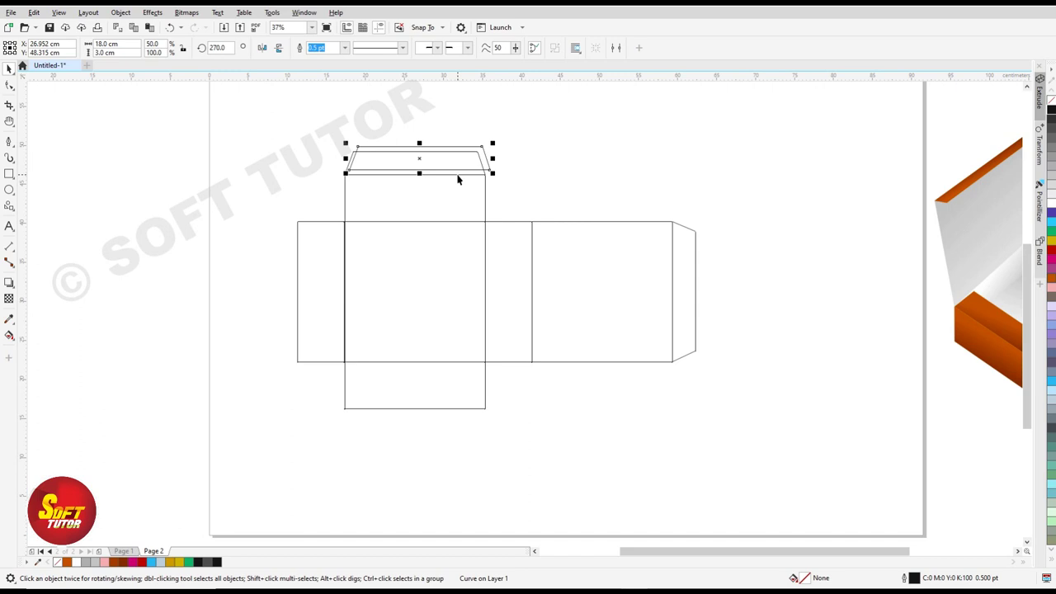
left_click_drag(417, 160, 415, 435)
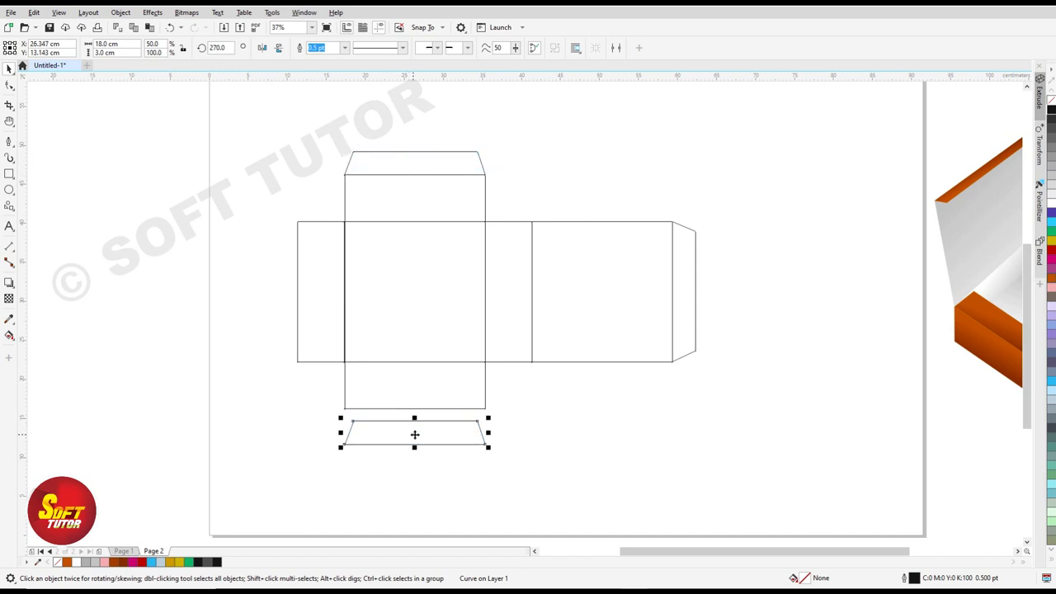
left_click(278, 51)
left_click(566, 455)
scroll(401, 436, "up", 2)
left_click(404, 431)
left_click_drag(449, 435, 450, 410)
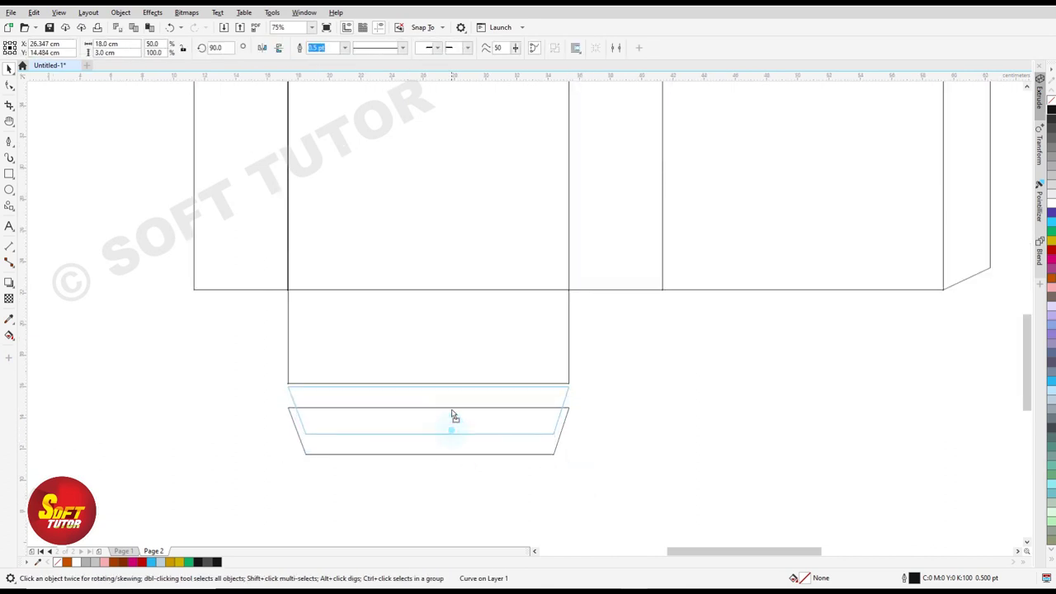
Check the bottom flap's join with the panel above and pan to show the whole page.
scroll(520, 394, "up", 4)
left_click(594, 403)
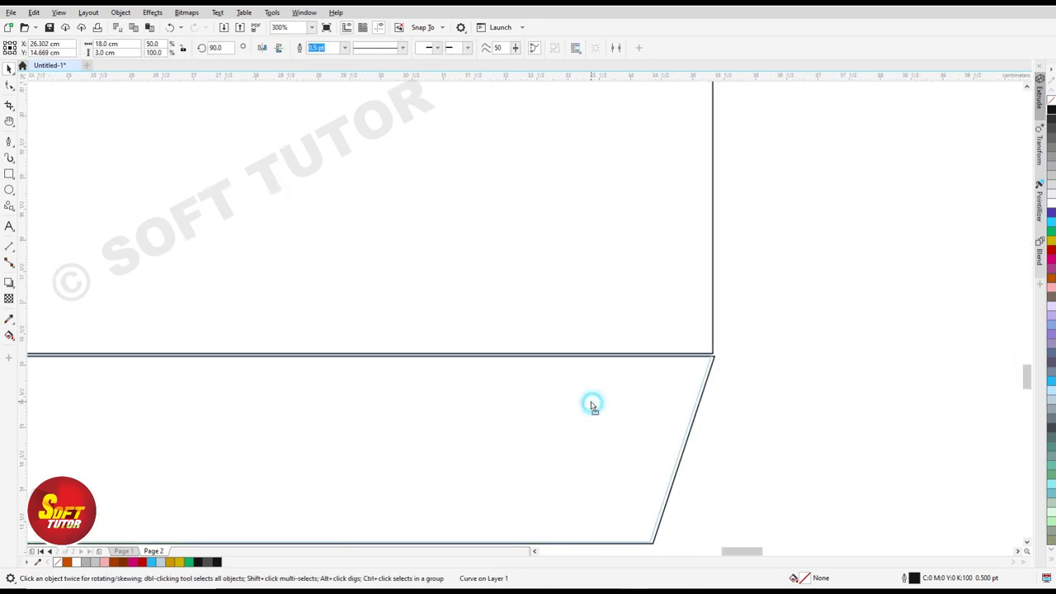
left_click(592, 404)
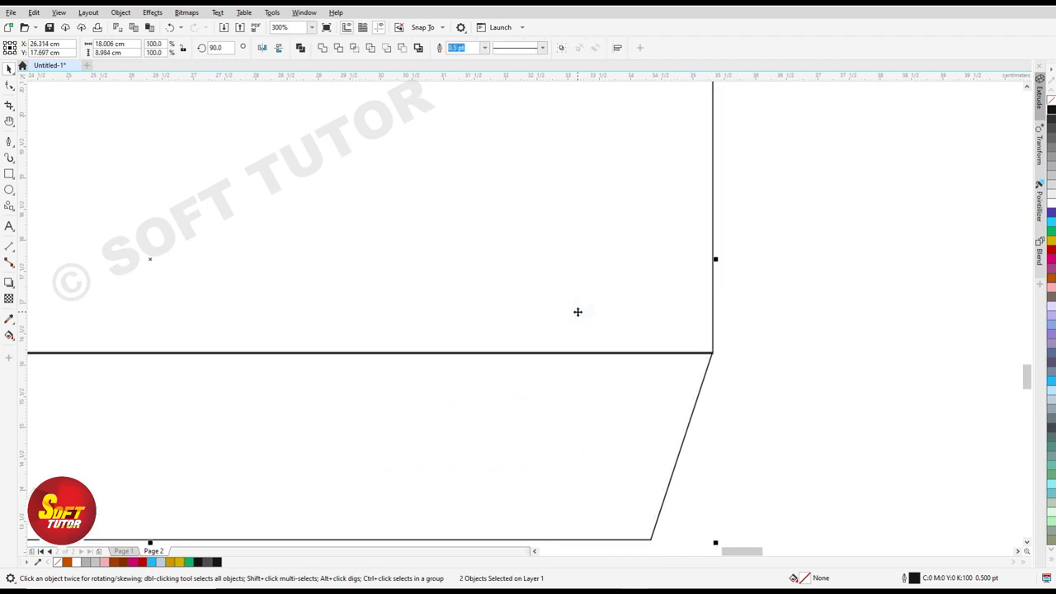
scroll(594, 379, "down", 6)
left_click(608, 377)
key("h")
left_click_drag(589, 375, 488, 354)
scroll(508, 353, "down", 3)
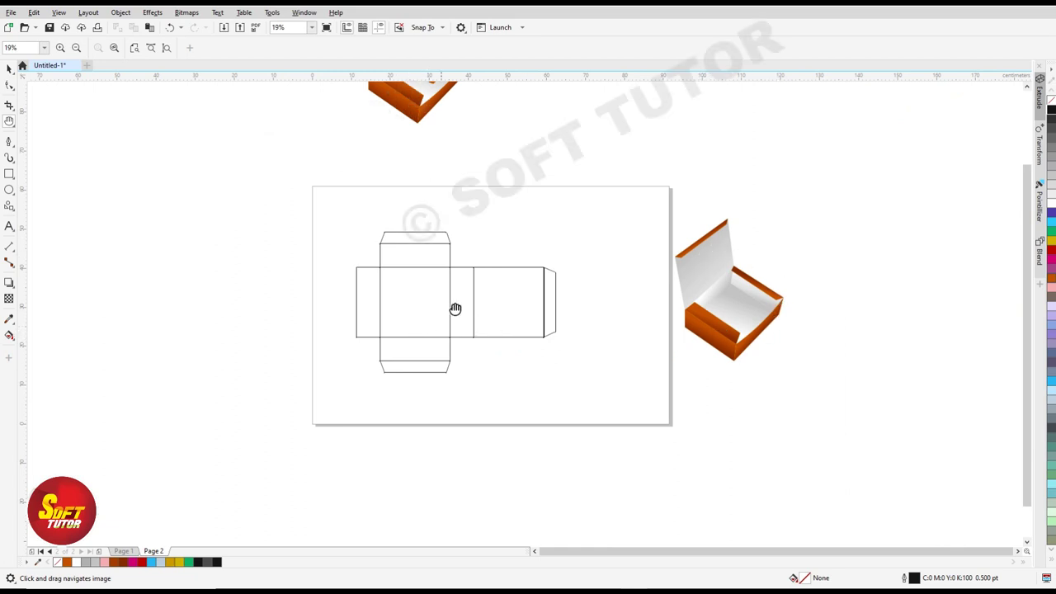
scroll(507, 295, "up", 3)
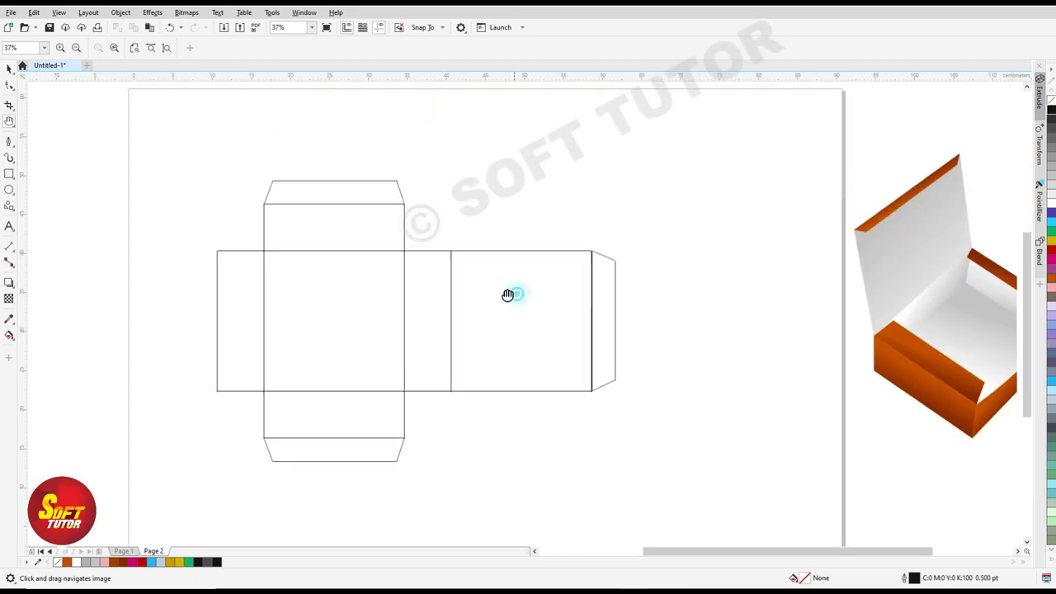
left_click_drag(919, 265, 804, 301)
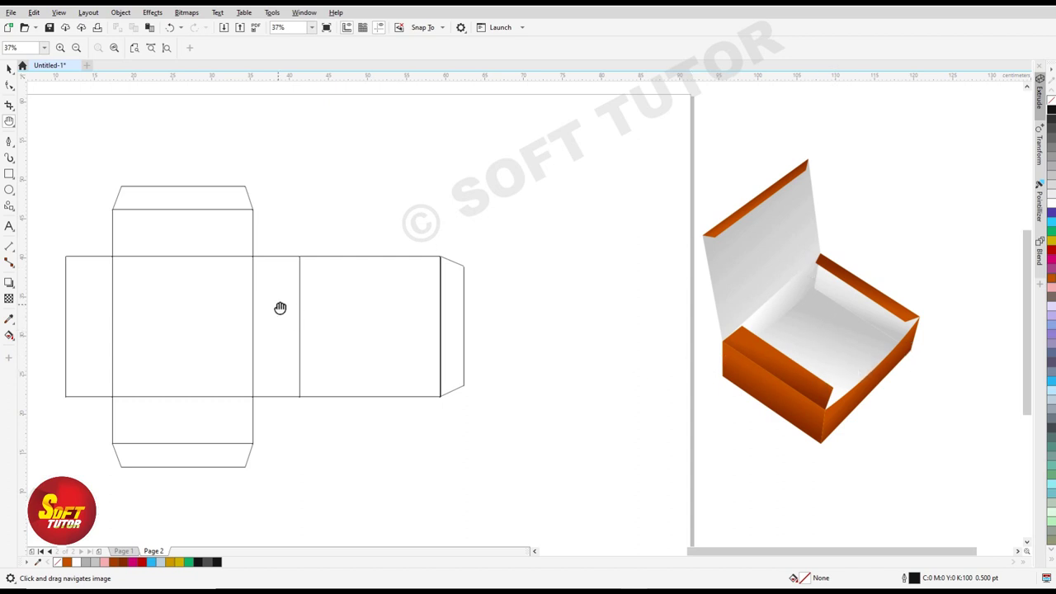
left_click_drag(258, 288, 316, 290)
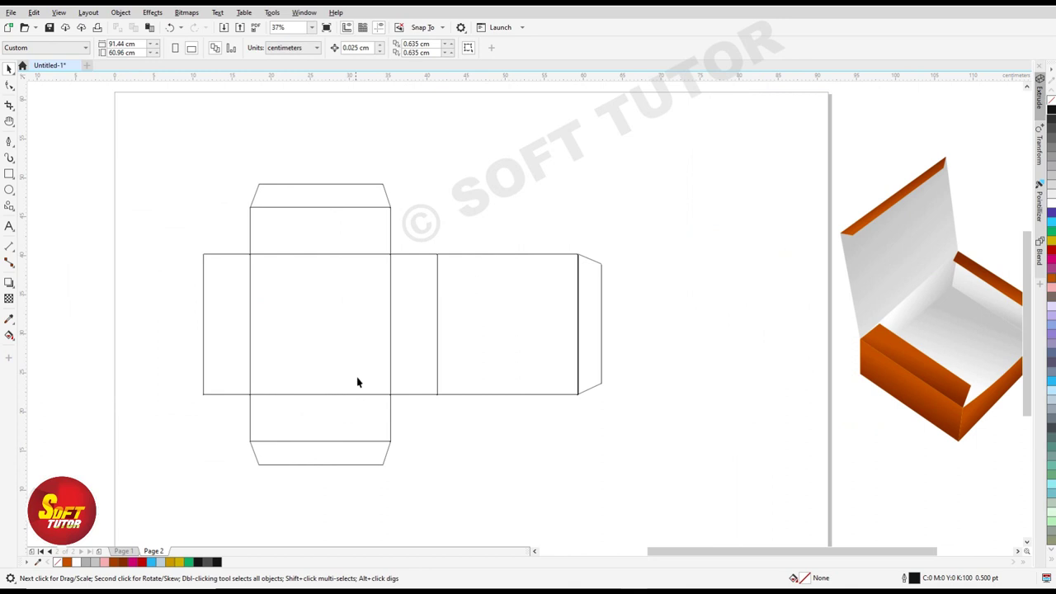
Select the narrow side panel and make a short flipped copy above its top edge.
left_click(411, 310)
left_click(230, 302)
left_click(424, 308)
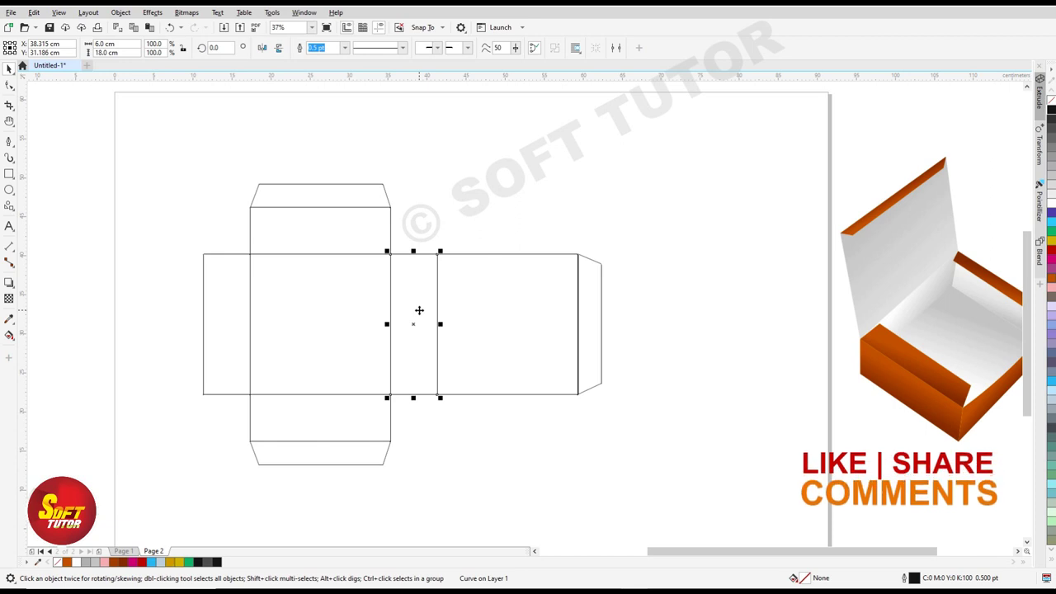
left_click_drag(413, 398, 419, 239)
scroll(397, 239, "up", 3)
left_click_drag(429, 236, 429, 239)
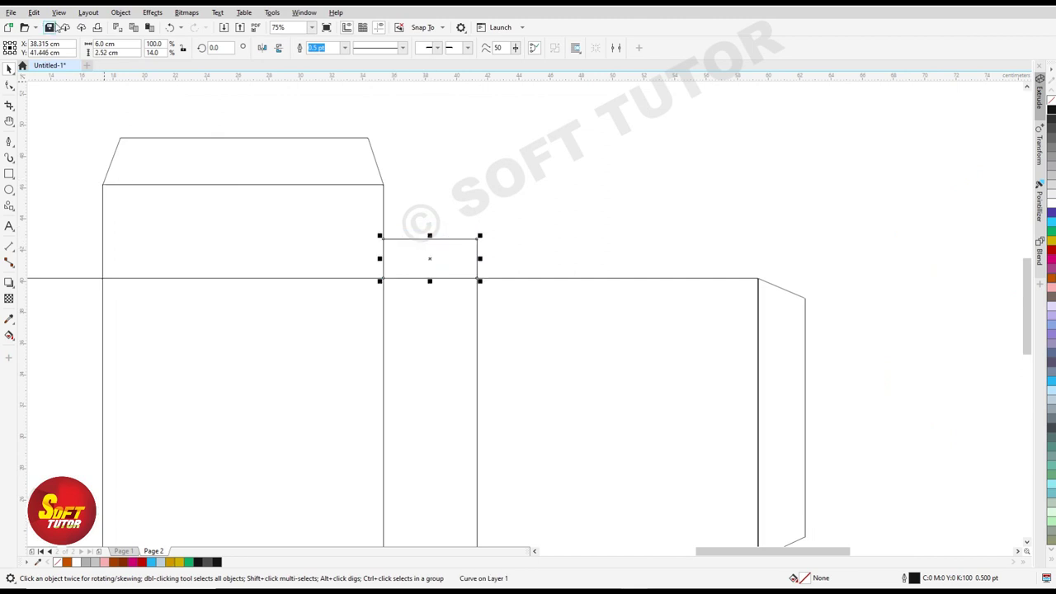
Turn on alignment guides and resize the small rectangle to 6.0 × 2.52 cm against the panel.
left_click(58, 12)
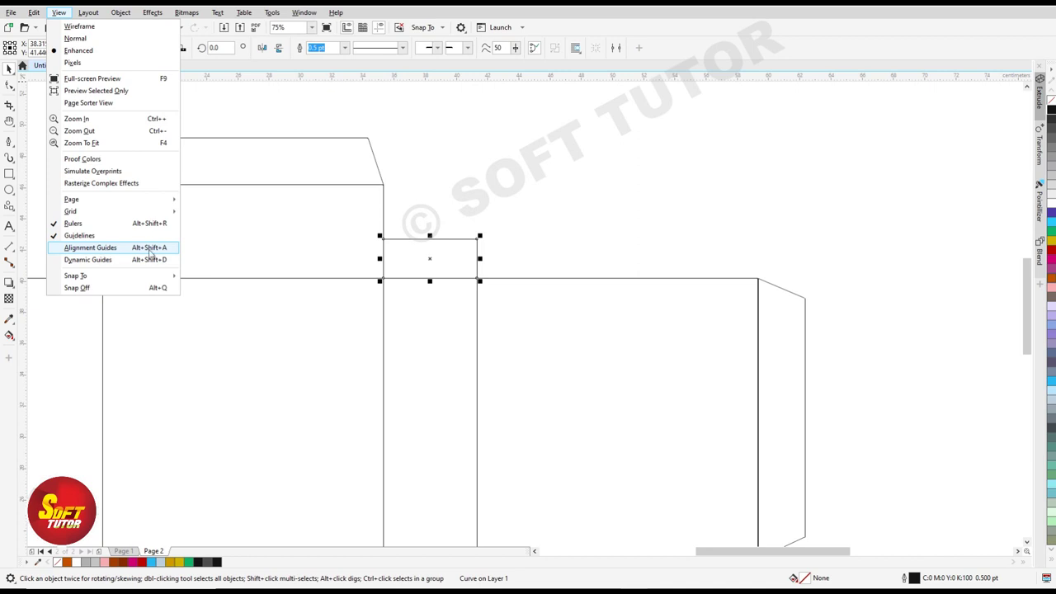
left_click(73, 251)
left_click_drag(429, 238, 421, 238)
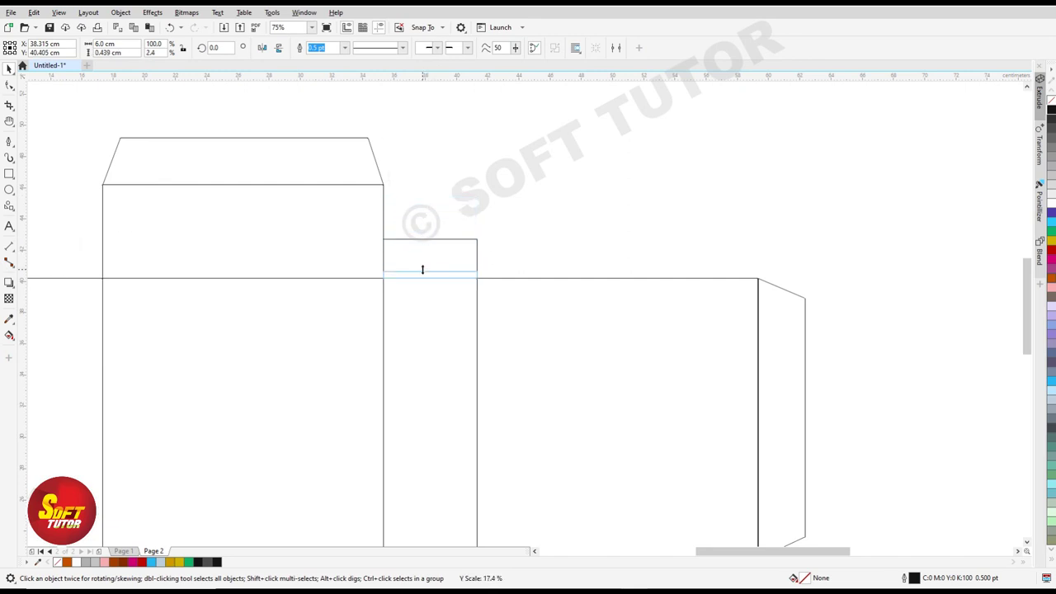
left_click_drag(421, 237, 420, 239)
scroll(515, 256, "down", 2)
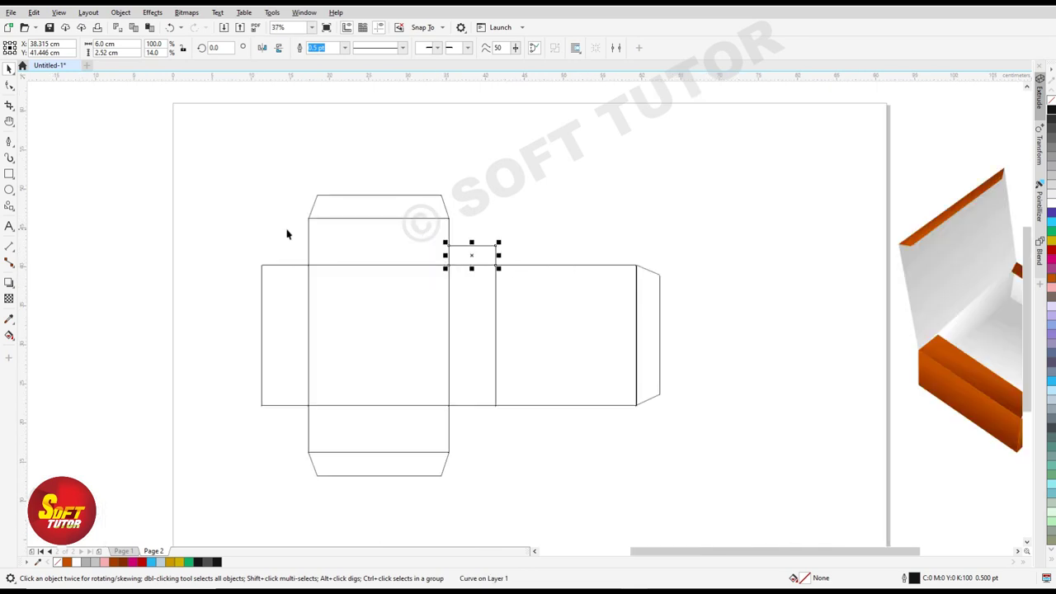
scroll(330, 236, "up", 2)
scroll(736, 262, "up", 2)
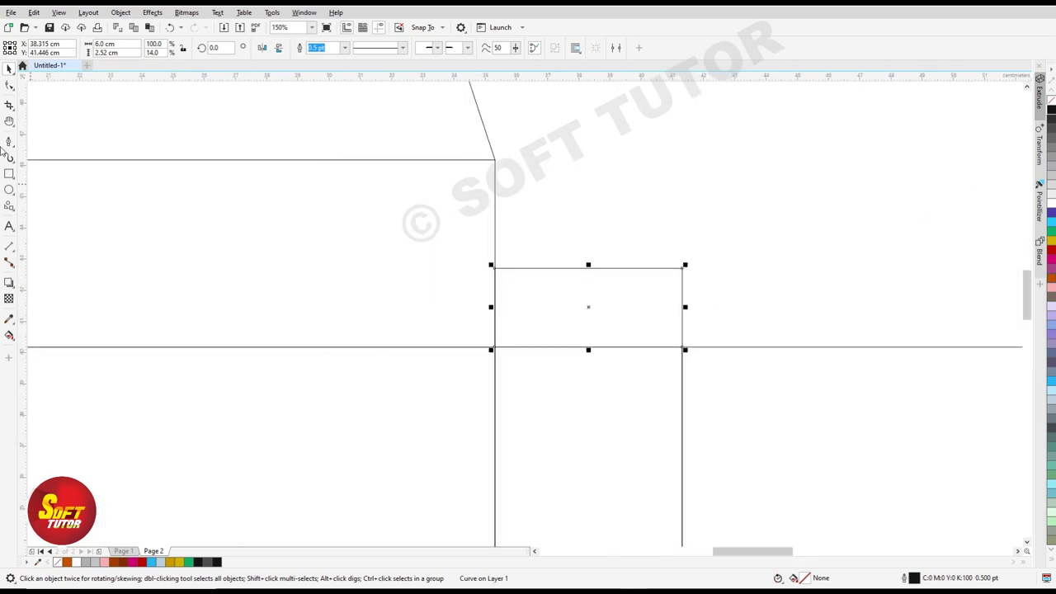
left_click(9, 85)
Slant the dust flap's sides inward, adding nodes at a guideline to straighten their upper parts.
left_click_drag(495, 268, 505, 270)
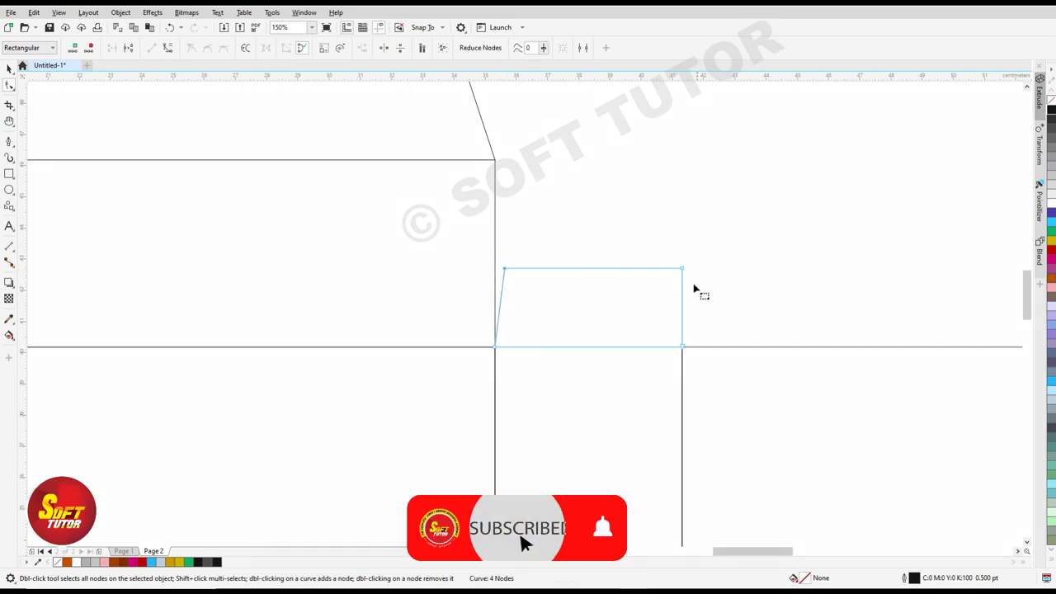
left_click(683, 269)
left_click_drag(683, 269, 670, 269)
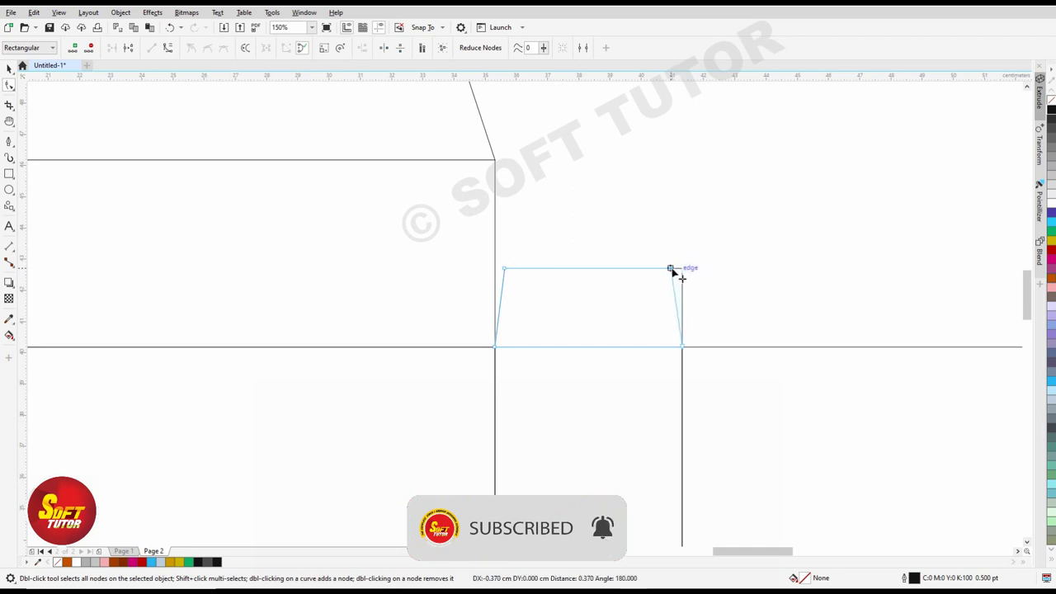
left_click_drag(547, 76, 556, 328)
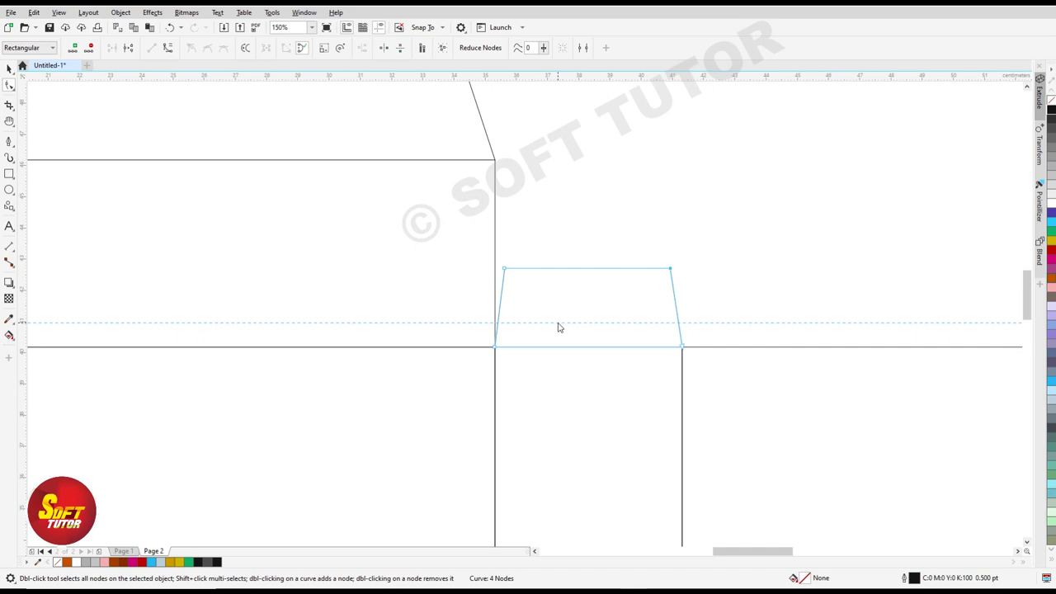
left_click(528, 324)
scroll(527, 324, "up", 2)
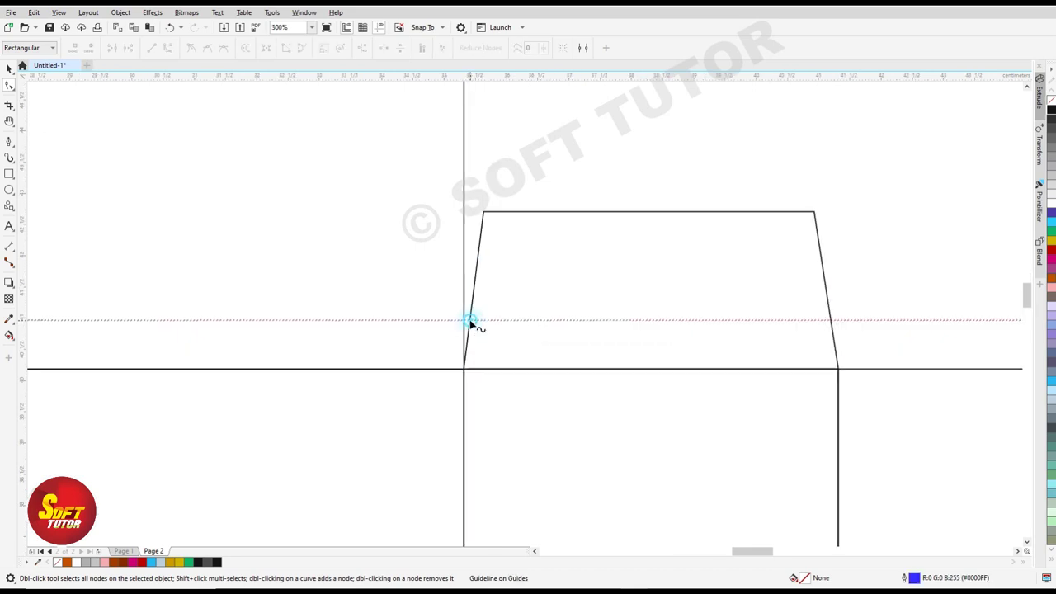
double_click(470, 322)
left_click(831, 321)
double_click(831, 321)
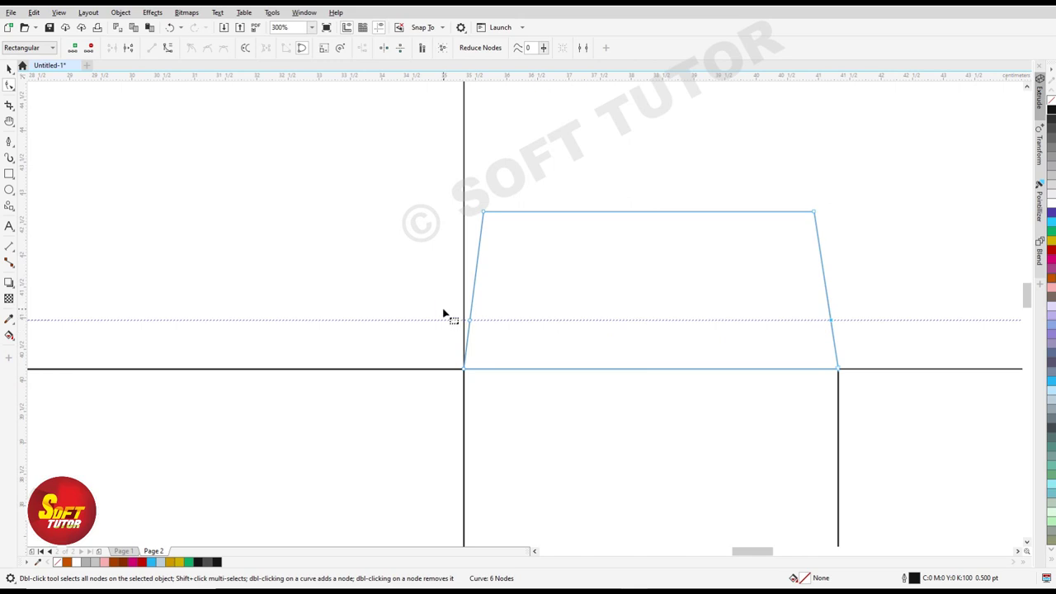
left_click_drag(470, 321, 481, 321)
left_click_drag(830, 321, 818, 322)
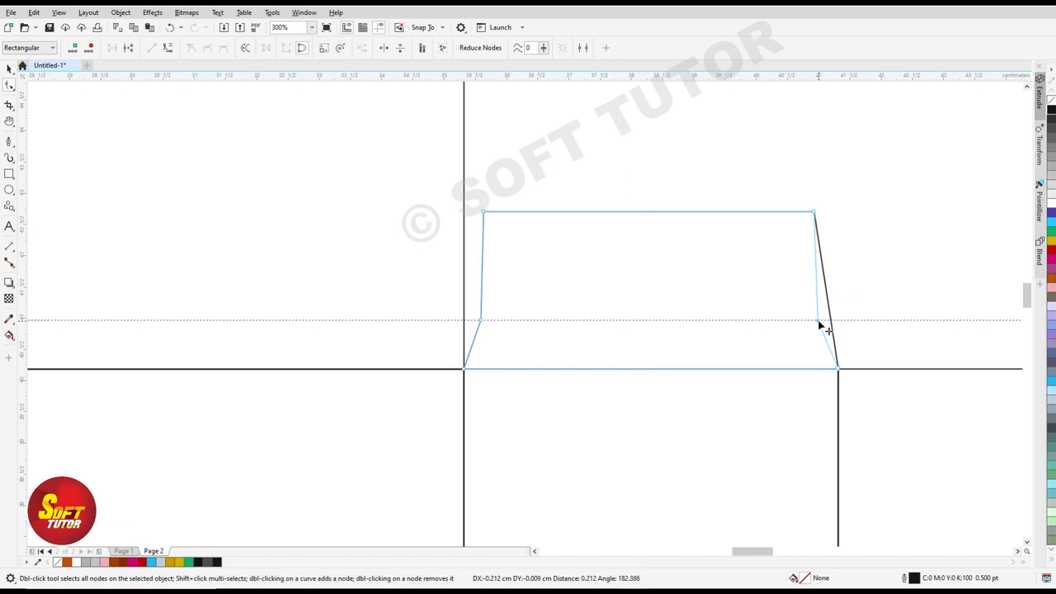
left_click_drag(819, 325, 815, 322)
Delete the temporary horizontal guideline.
scroll(424, 309, "down", 2)
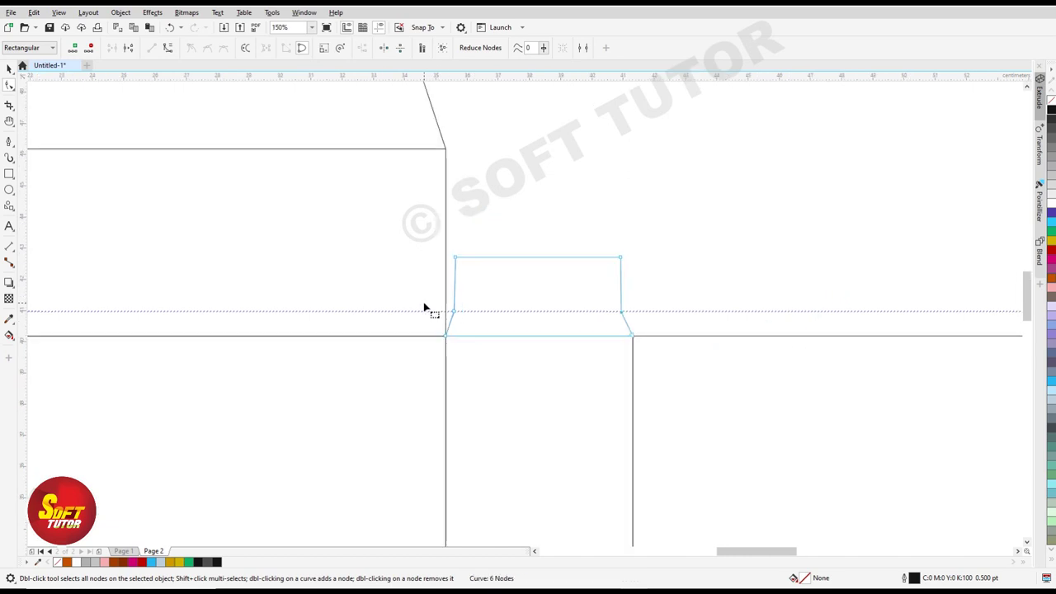
key("space")
left_click(674, 312)
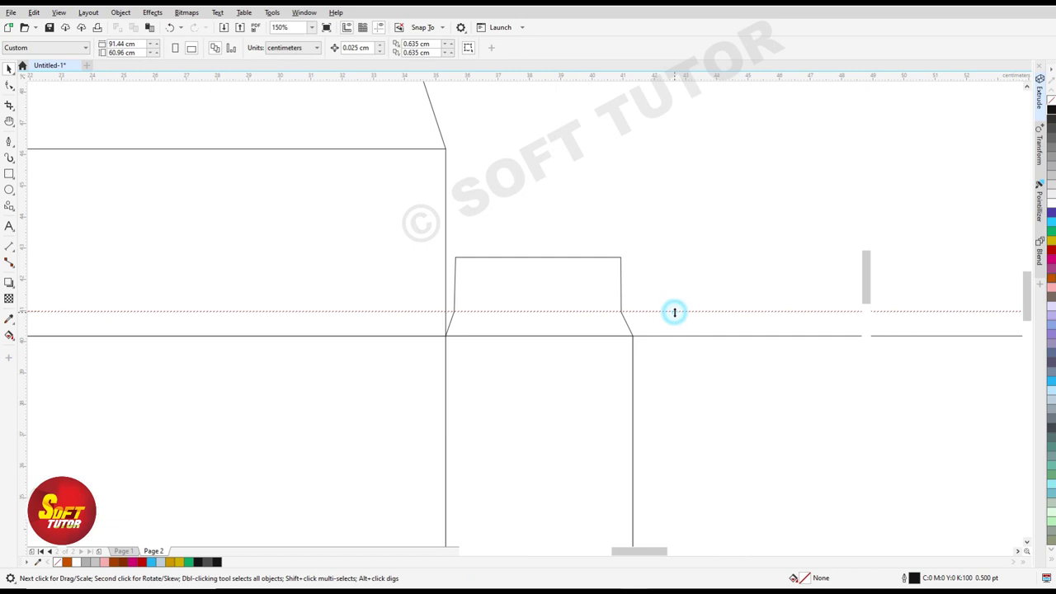
double_click(674, 312)
key("Delete")
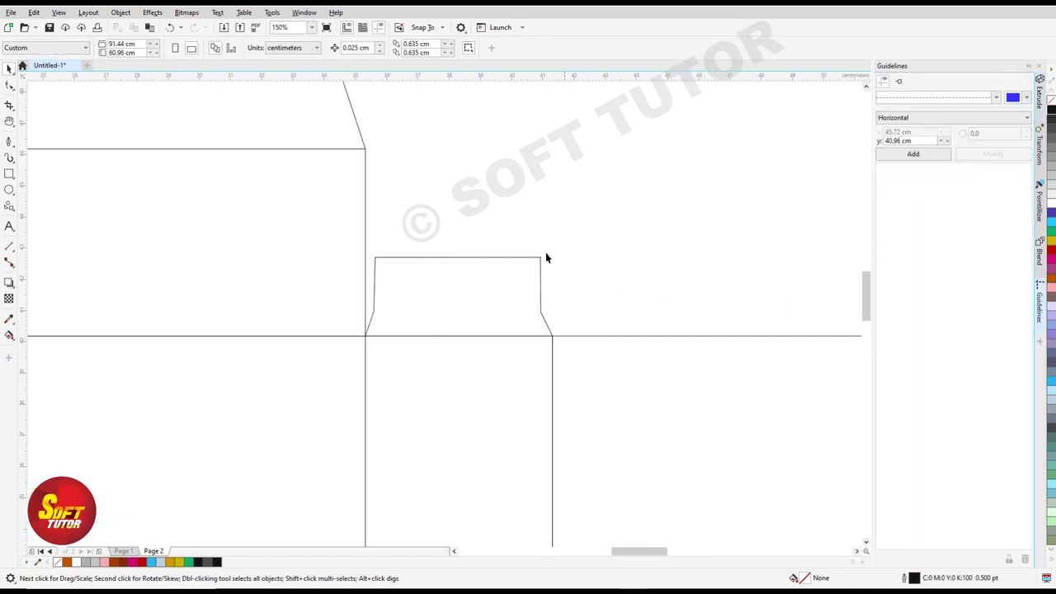
scroll(444, 228, "down", 4)
Nudge the tuck tab's top-left node slightly to the right.
left_click(442, 246)
scroll(442, 246, "up", 2)
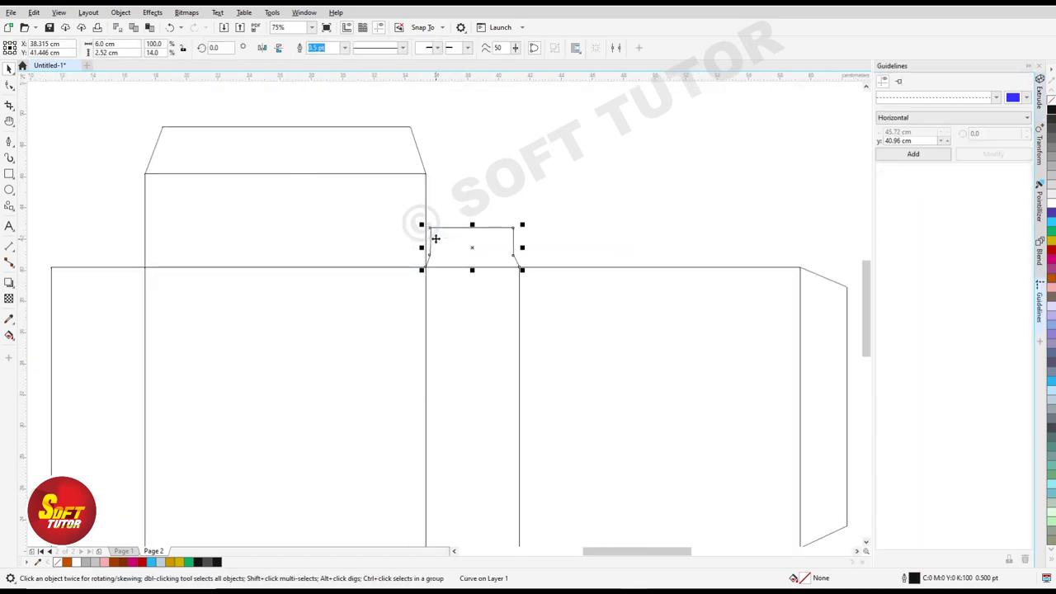
key("space")
scroll(435, 228, "up", 2)
left_click_drag(429, 234, 435, 233)
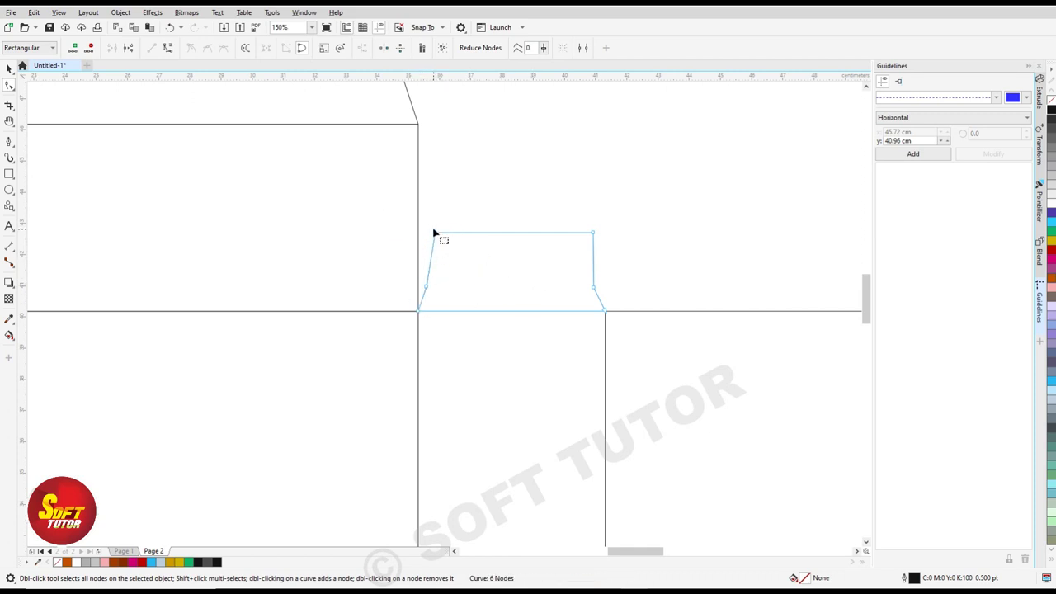
scroll(437, 238, "down", 4)
key("space")
Select the tuck tab together with the left panel.
left_click(318, 240)
left_click(568, 196)
left_click(495, 204)
scroll(448, 199, "up", 2)
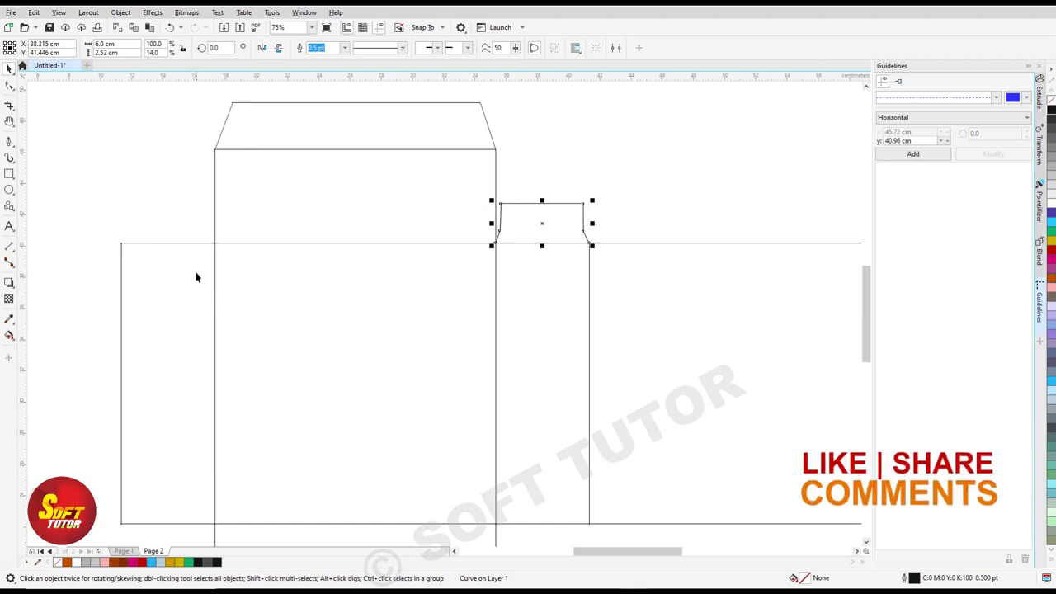
left_click(155, 280, "shift")
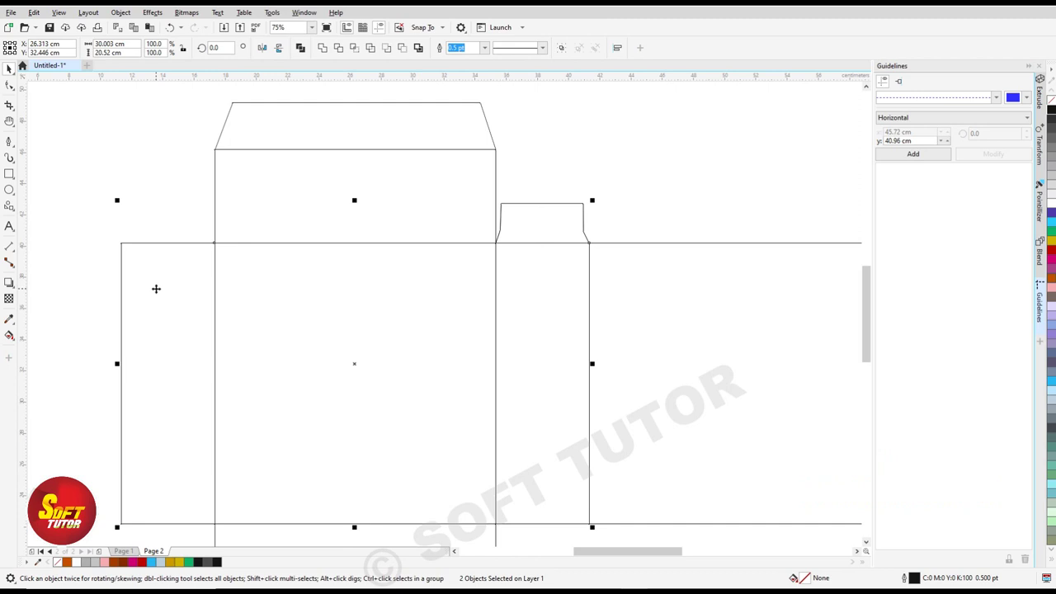
Centre the tuck tab copy above the left side panel, then select both top tabs.
key("l")
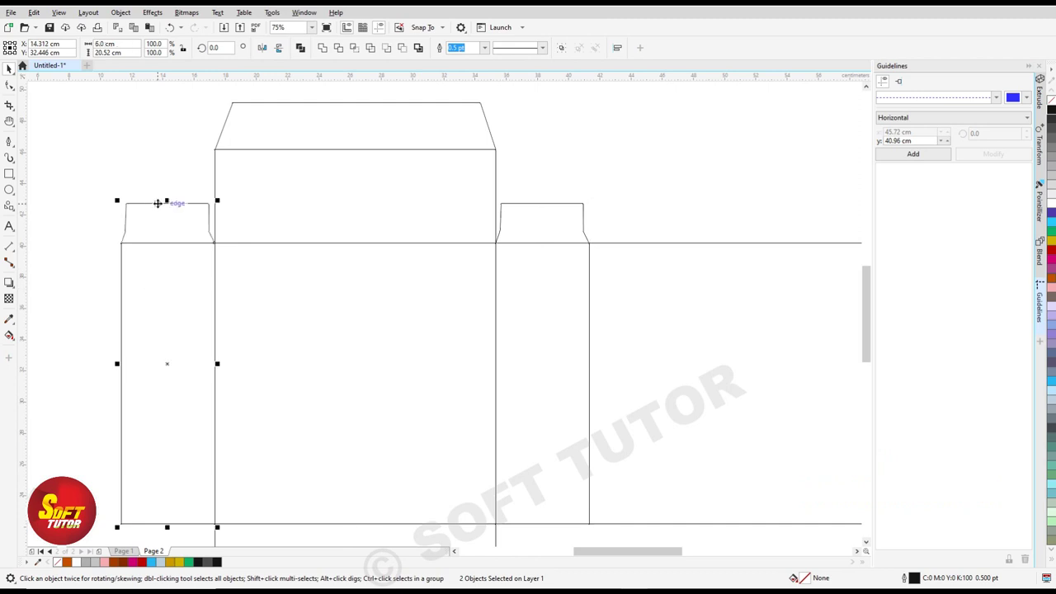
left_click(715, 198)
key("h")
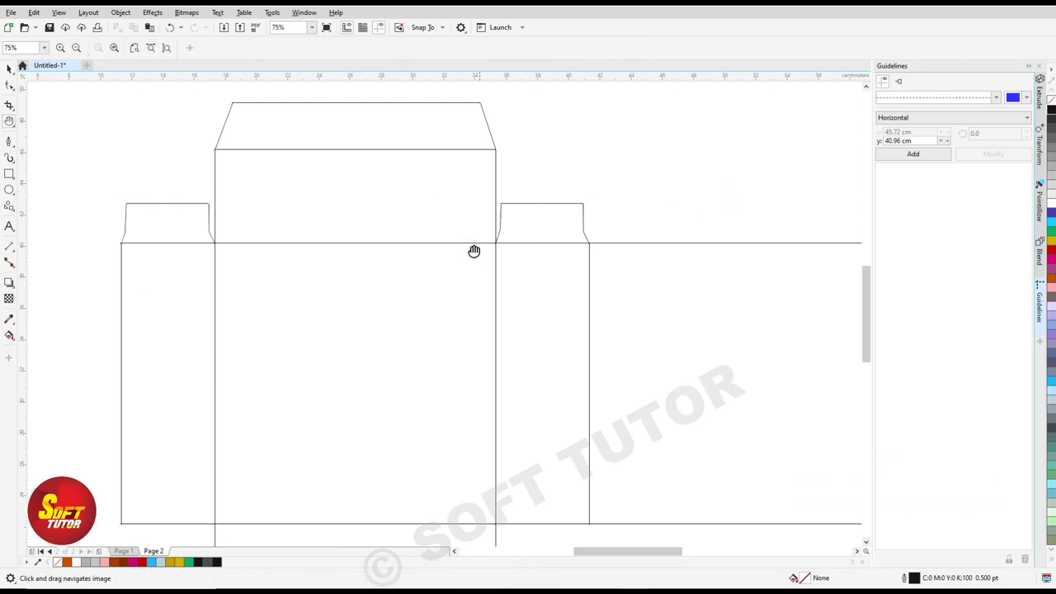
left_click_drag(373, 370, 368, 293)
scroll(367, 293, "down", 3)
key("space")
left_click(309, 189)
left_click(478, 186, "shift")
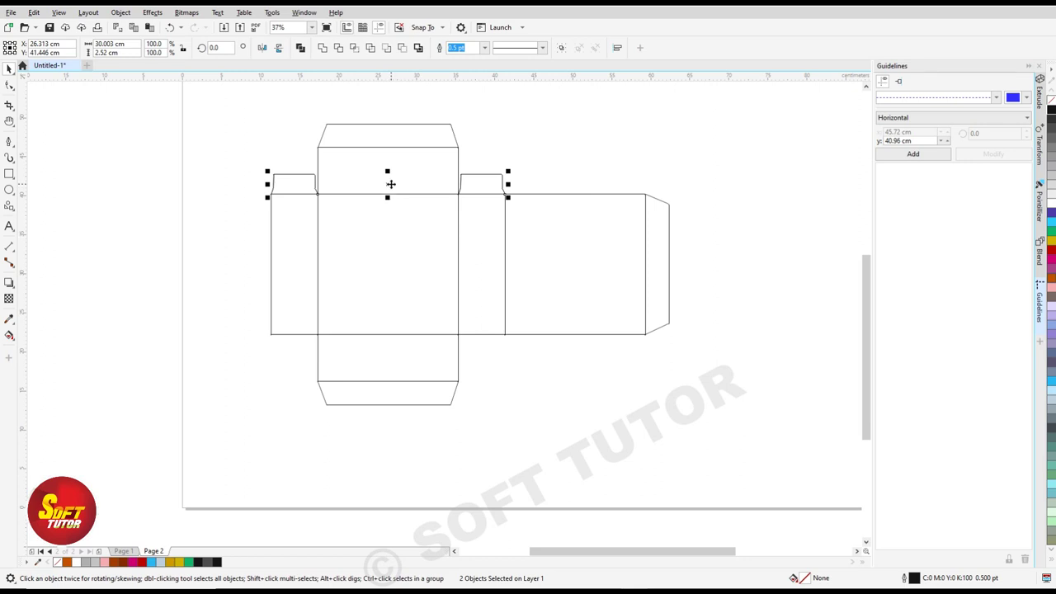
Copy both top tabs downward, mirror them vertically, and snap them to the side panels' bottom edges.
left_click_drag(391, 183, 397, 361)
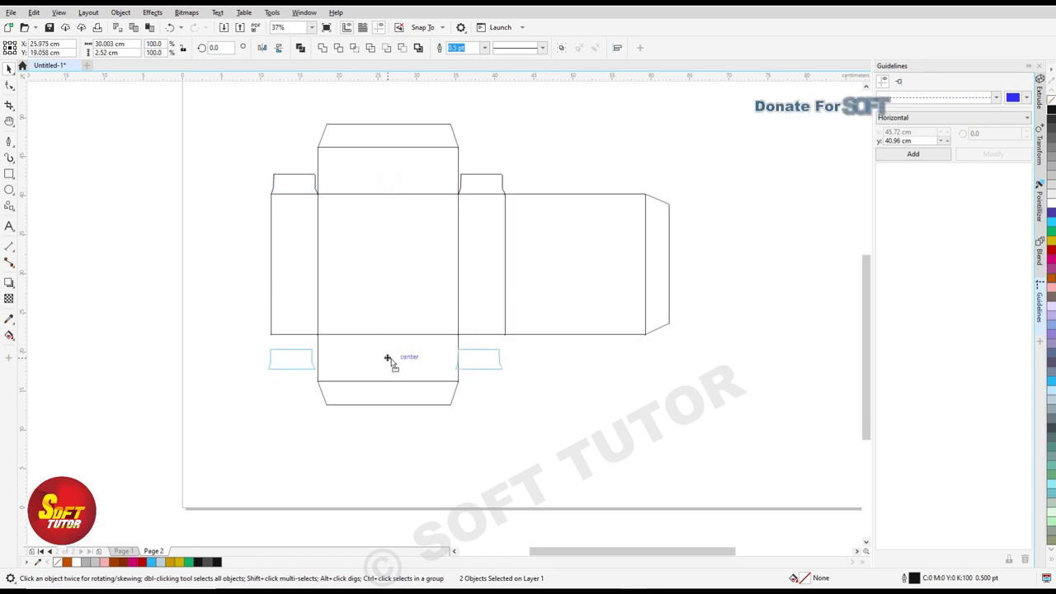
left_click_drag(397, 361, 393, 359)
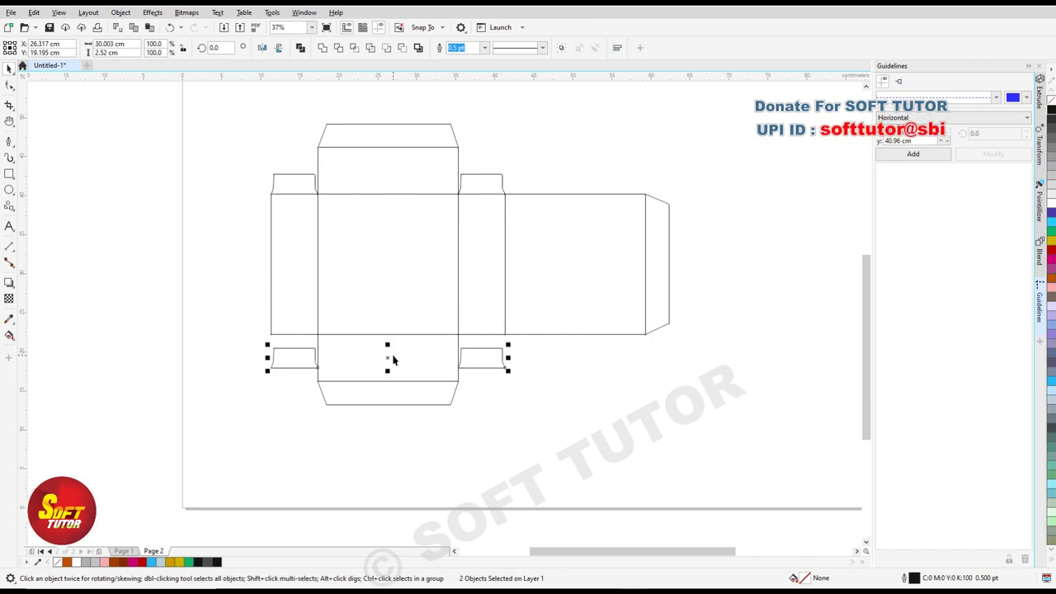
left_click(278, 47)
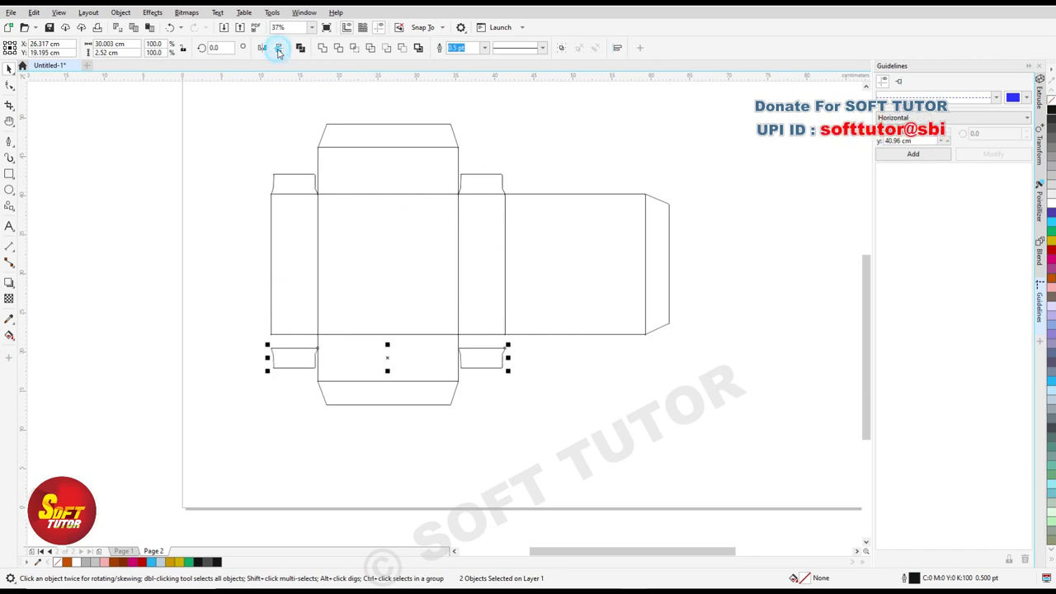
scroll(432, 355, "up", 3)
left_click_drag(251, 386, 247, 332)
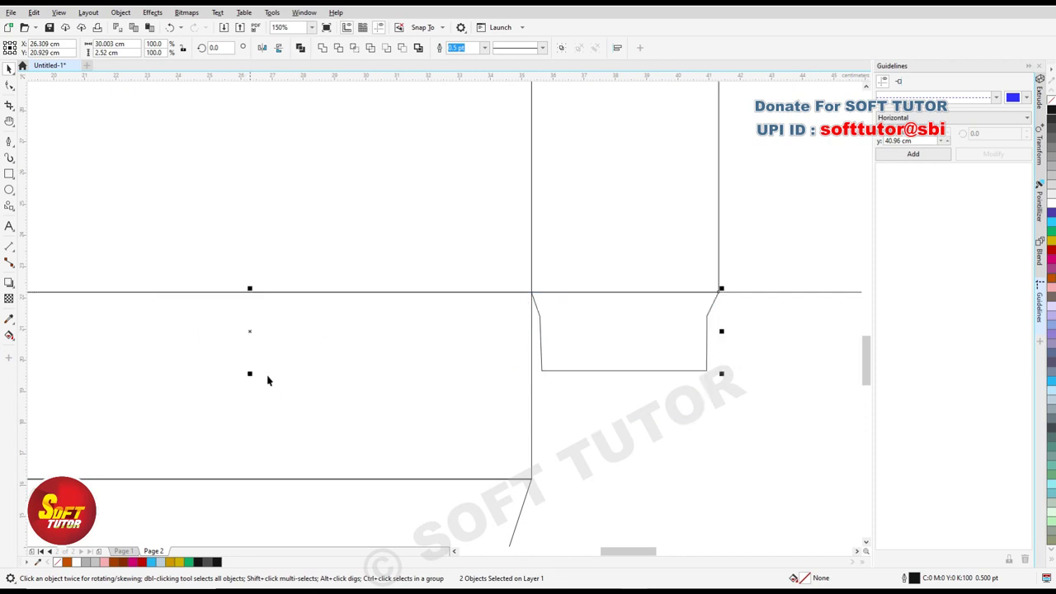
scroll(432, 358, "down", 3)
scroll(453, 396, "down", 2)
left_click(627, 418)
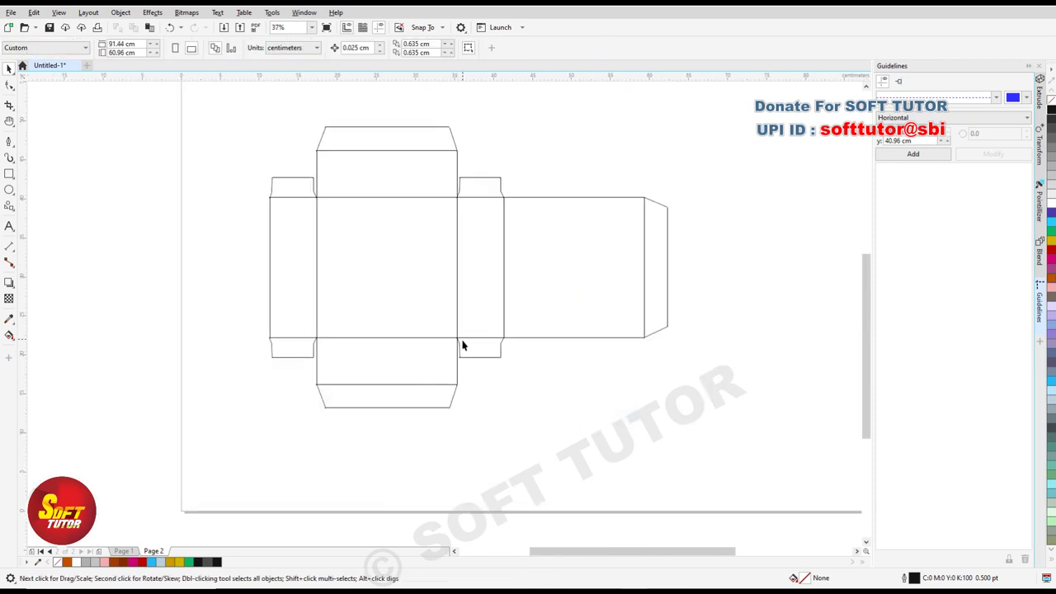
scroll(368, 345, "down", 2)
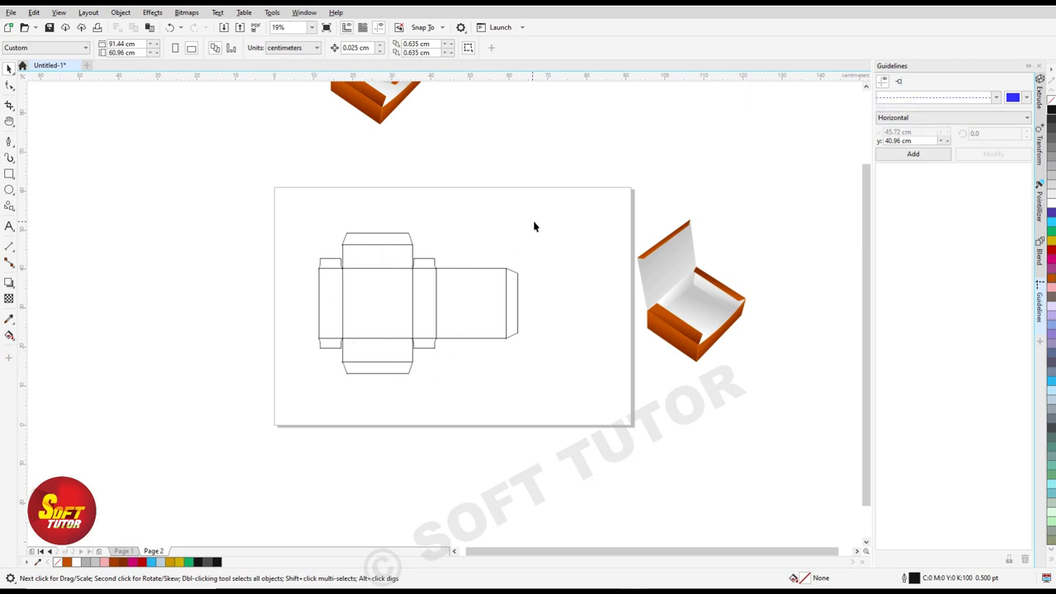
left_click(377, 308)
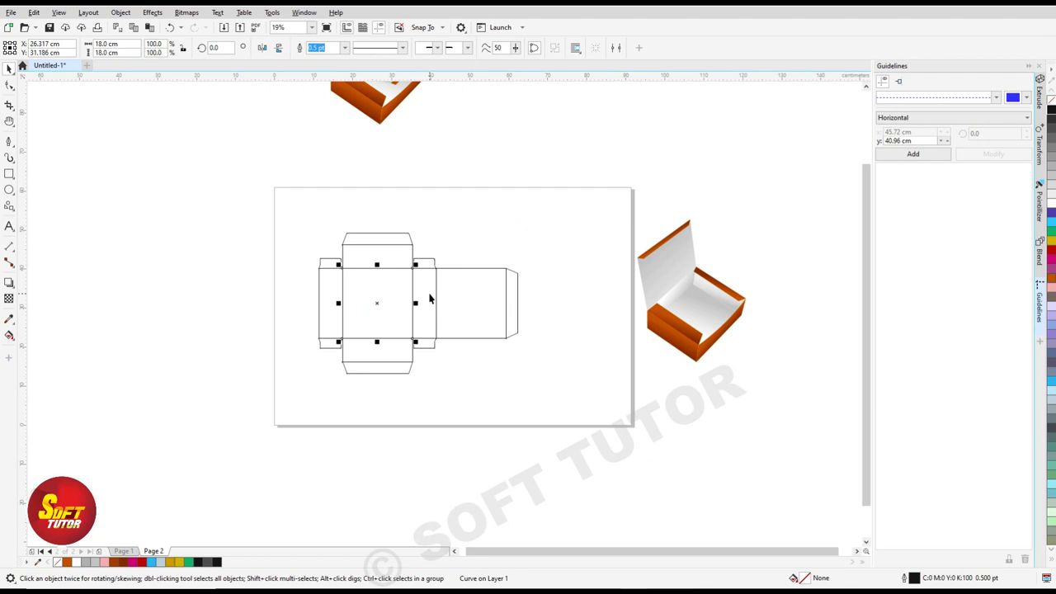
left_click(711, 332)
left_click(672, 291)
left_click(657, 265)
left_click(453, 237)
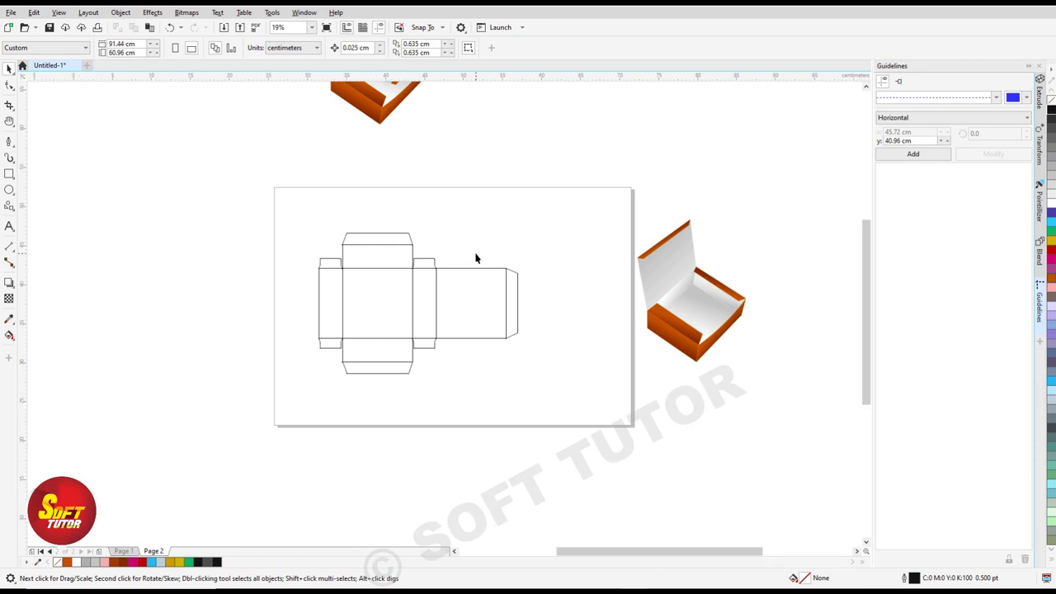
scroll(476, 257, "up", 2)
left_click(435, 249)
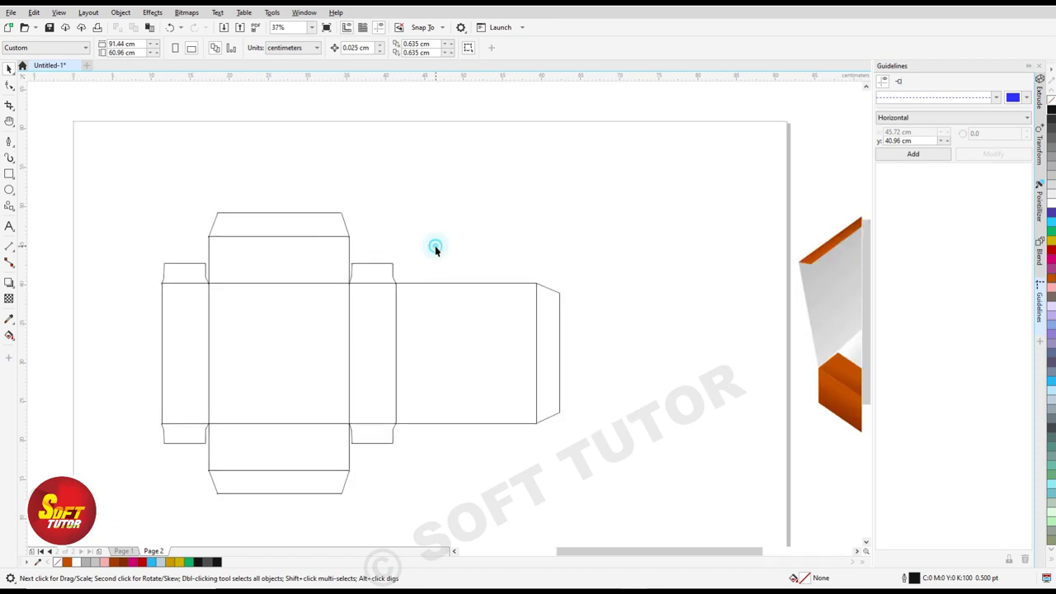
left_click(194, 326)
left_click(269, 316)
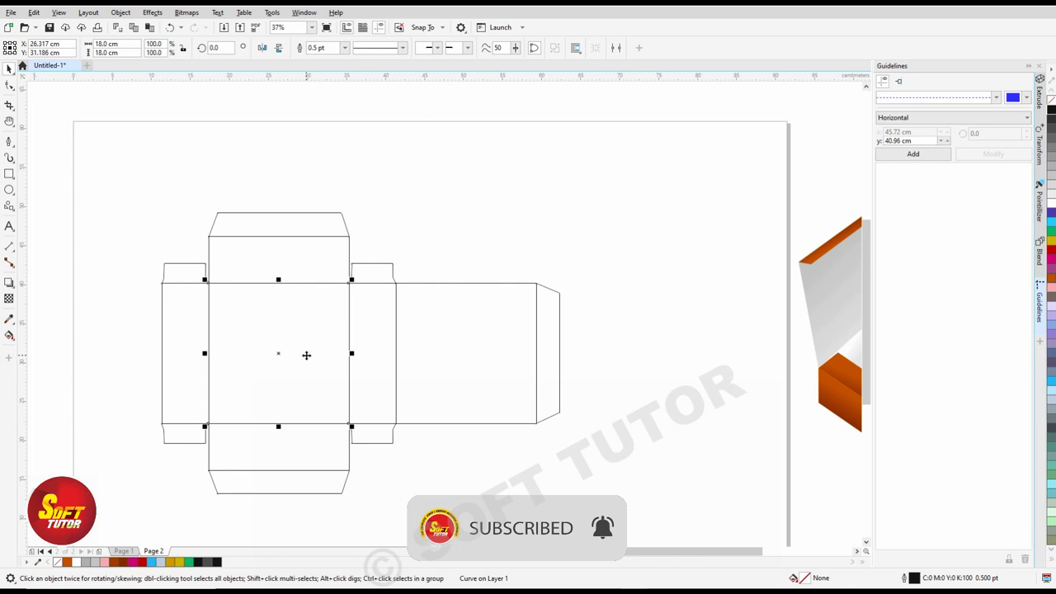
left_click(485, 178)
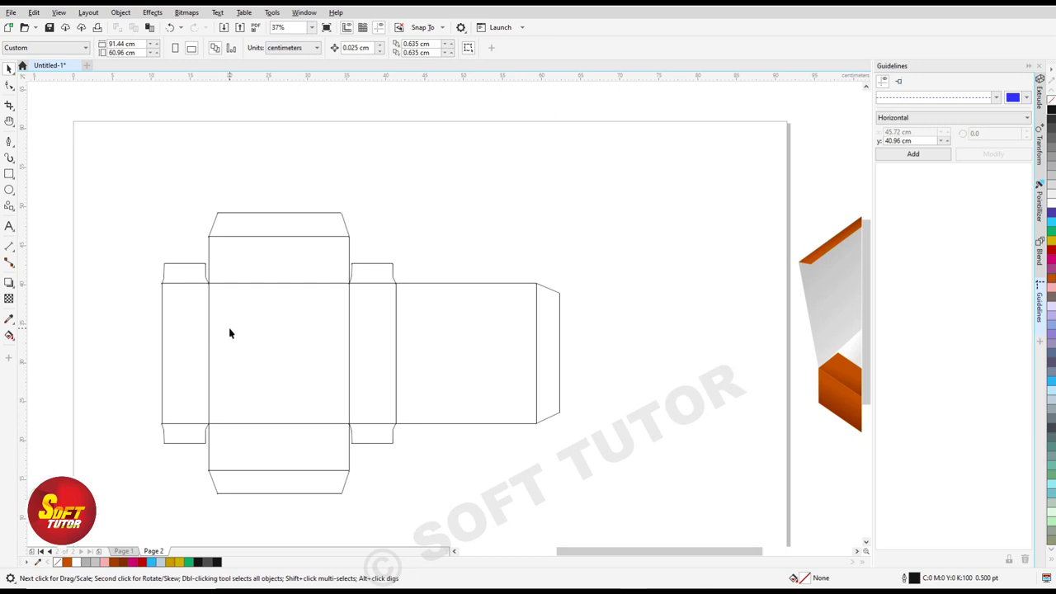
left_click(192, 325)
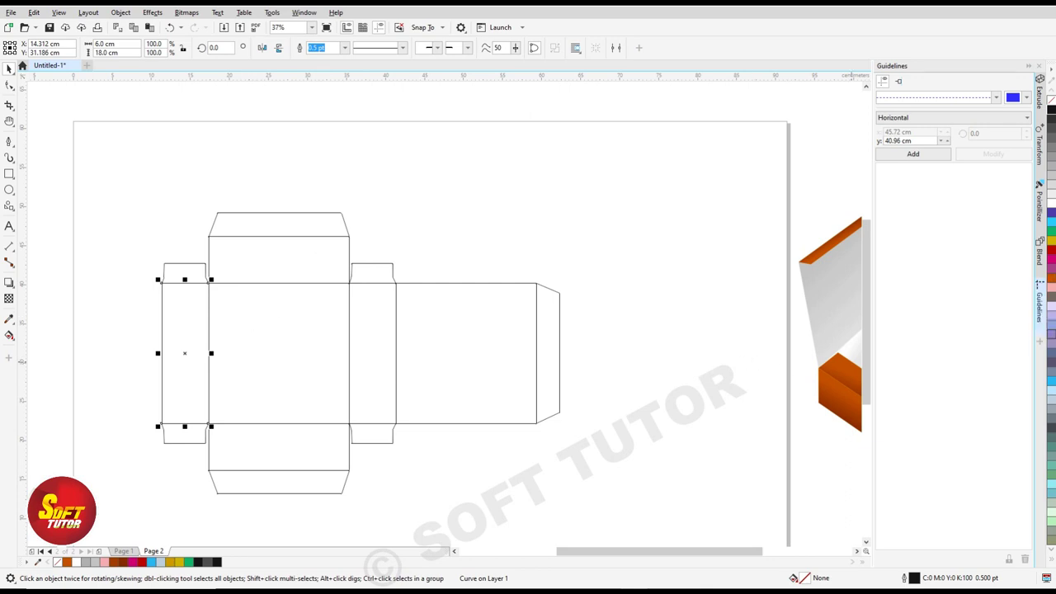
Fill the left side, top and bottom panels Ice Blue.
left_click(1052, 392)
left_click(301, 261)
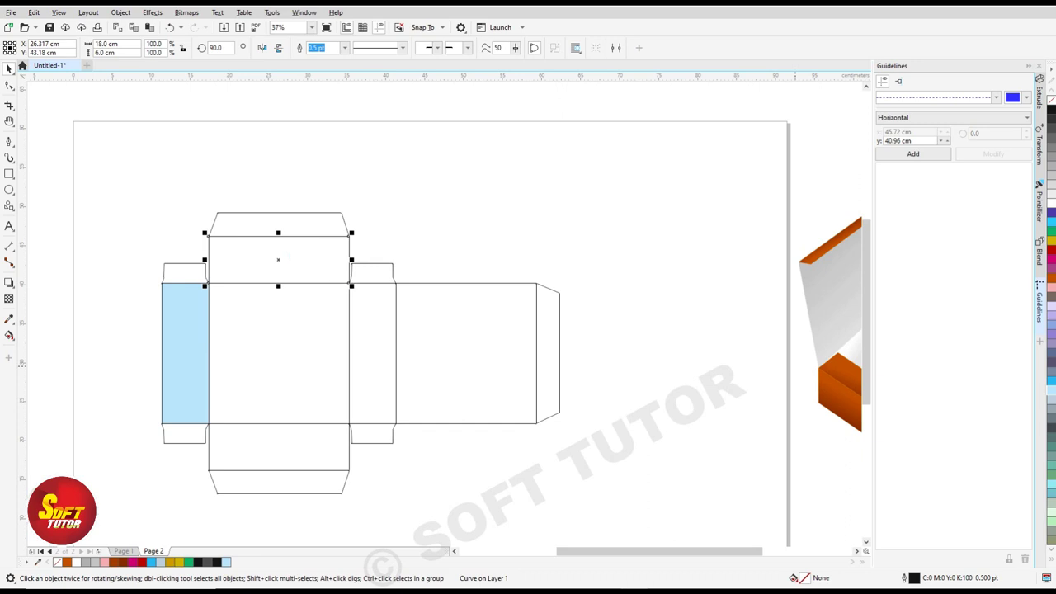
left_click(1052, 391)
left_click(304, 446)
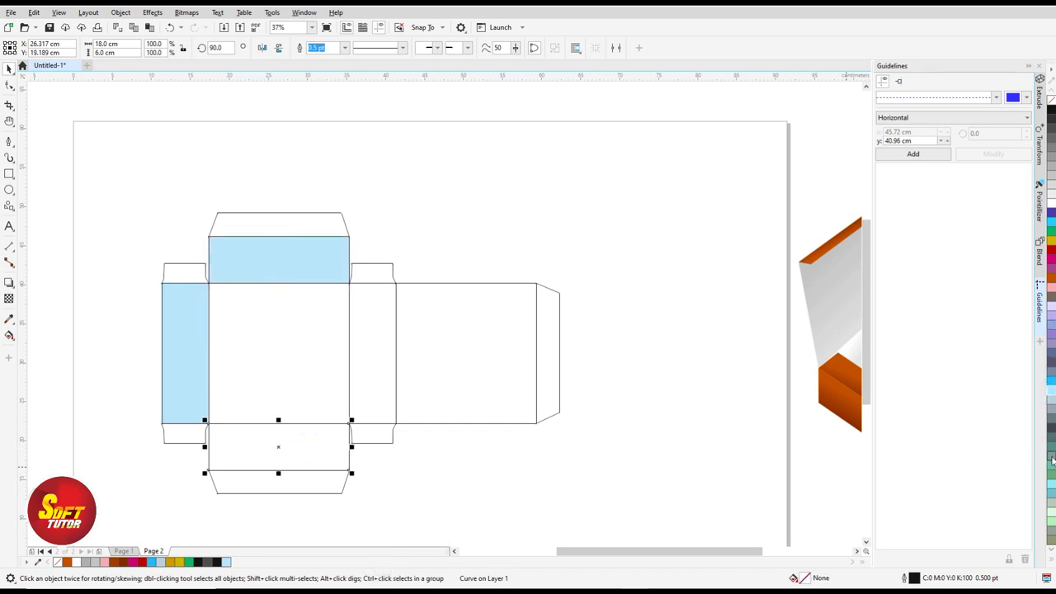
left_click(1052, 391)
Fill the narrow right side panel and the large back panel Ice Blue.
left_click(380, 347)
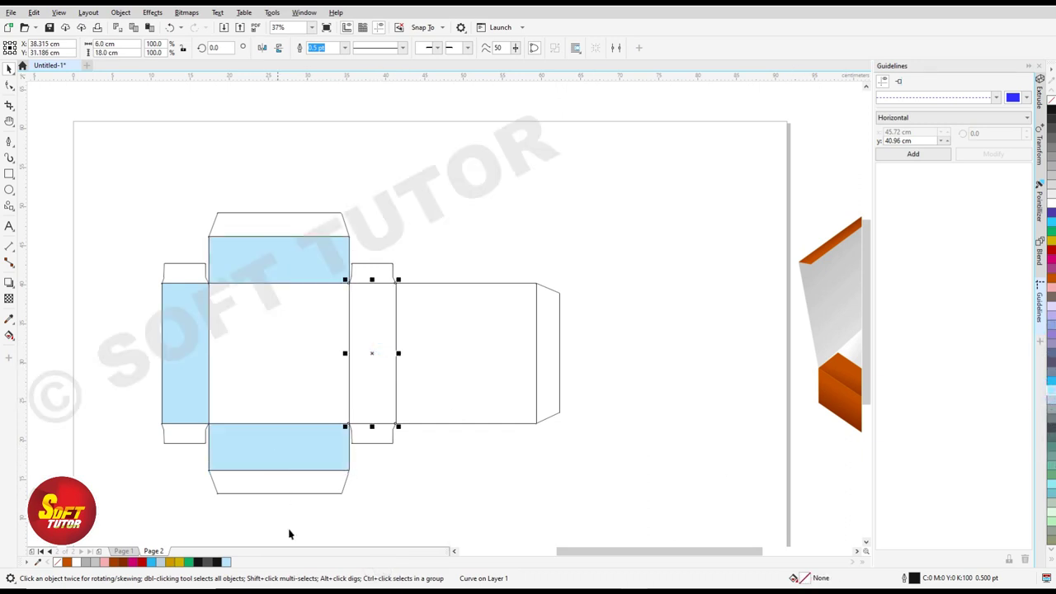
left_click(226, 561)
left_click(471, 341)
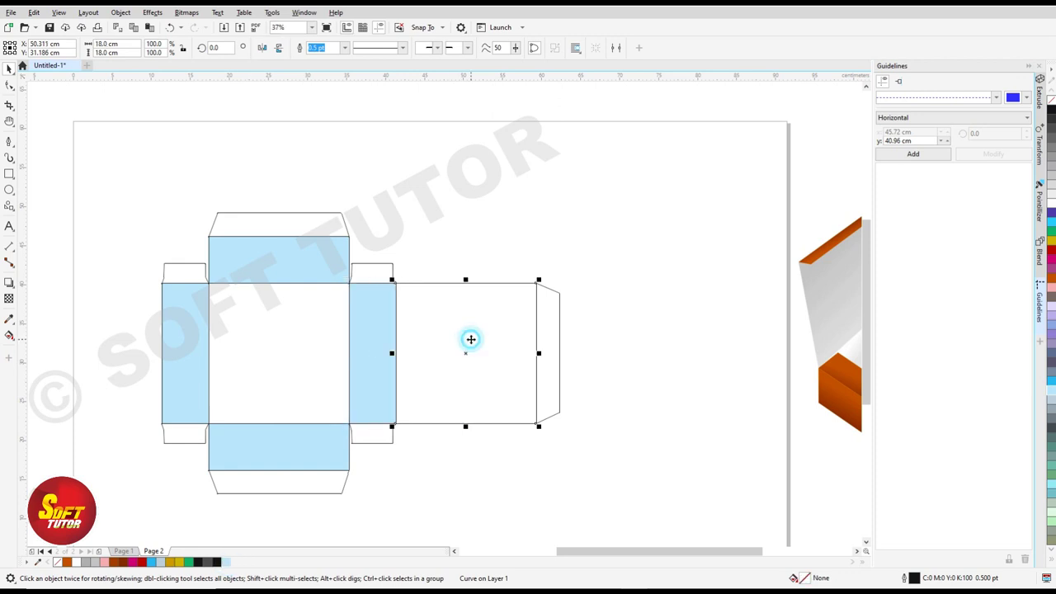
left_click(226, 562)
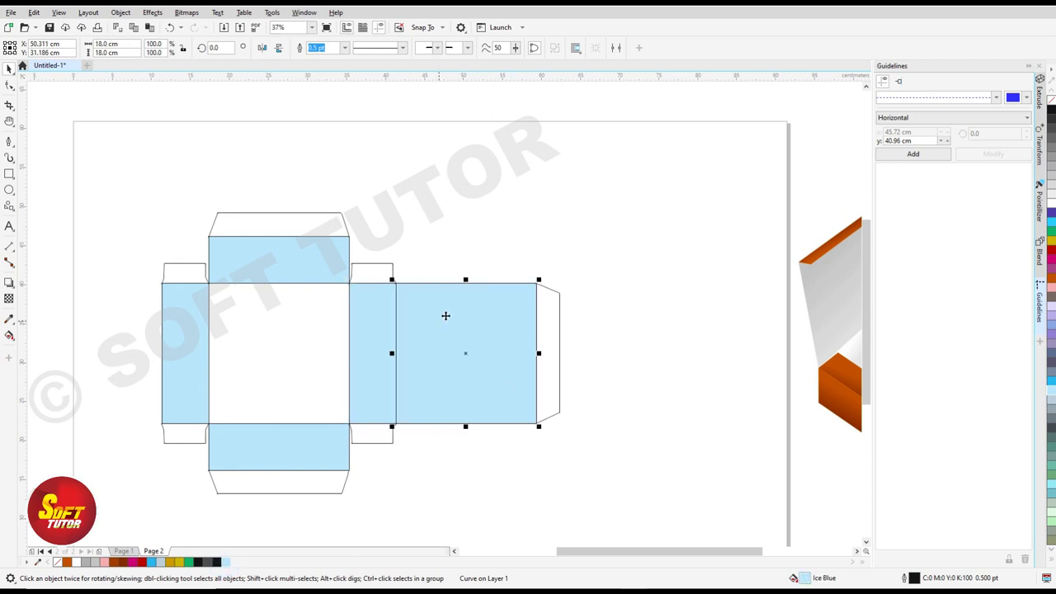
left_click(433, 478)
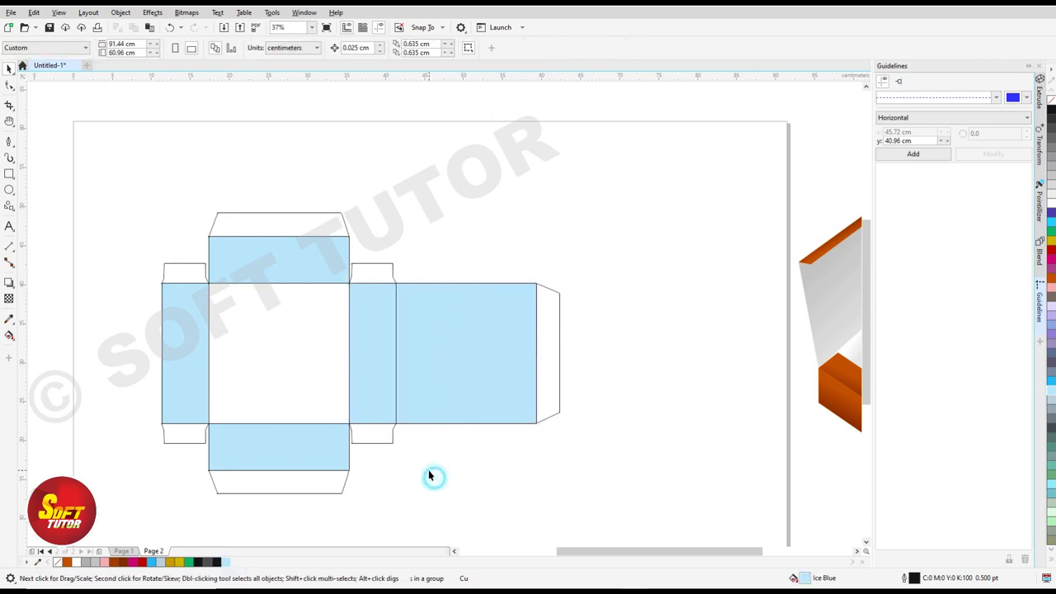
left_click(428, 472)
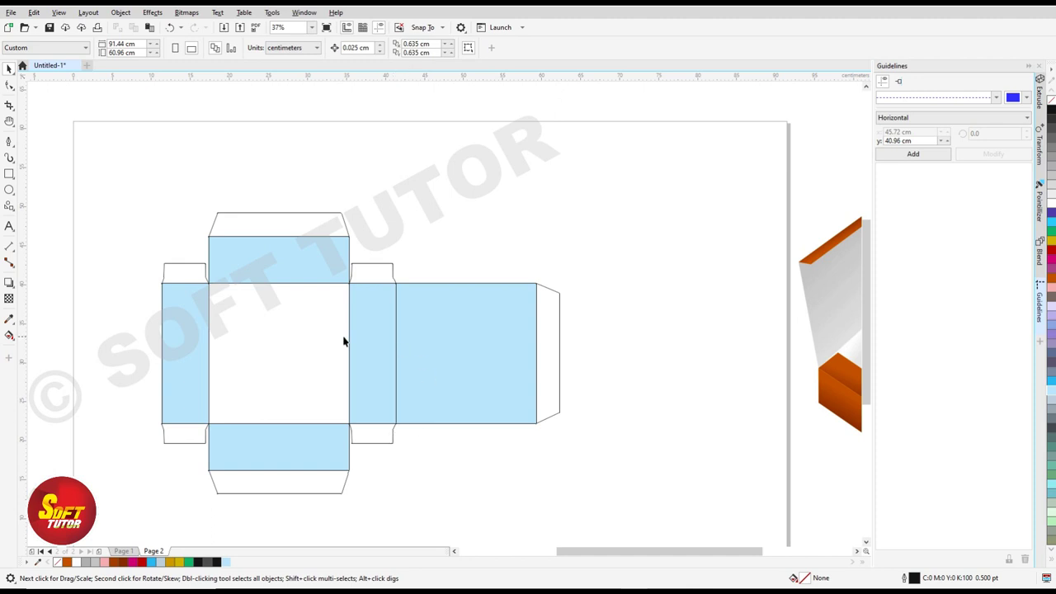
Fill the top and bottom tuck flaps Ice Blue, leaving the small tabs white.
left_click(372, 274)
left_click(170, 272)
left_click(378, 438)
left_click(280, 228)
left_click(271, 308)
left_click(299, 483)
left_click(280, 228)
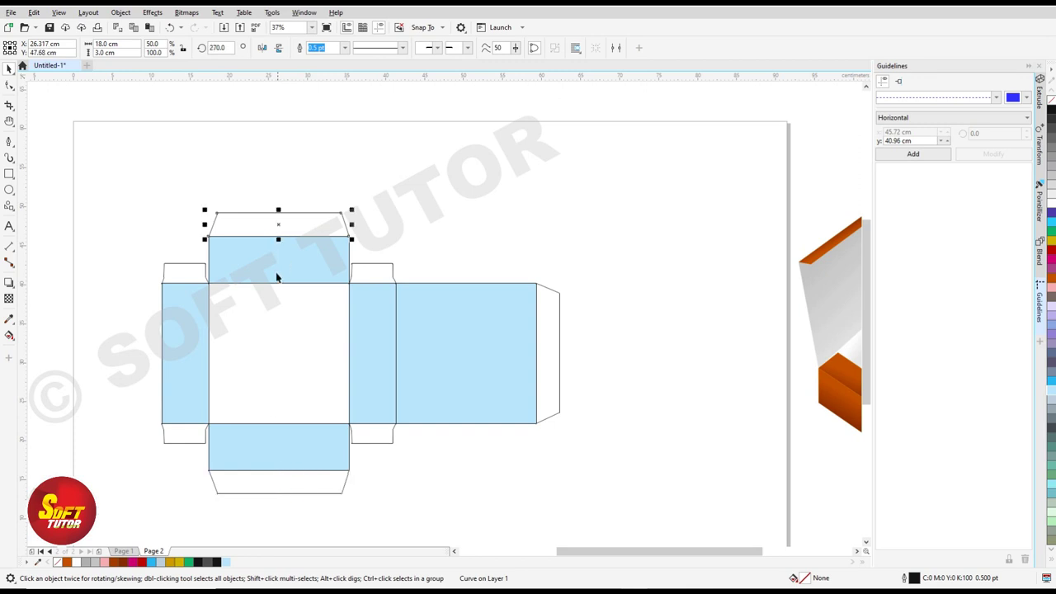
left_click(226, 562)
left_click(280, 483)
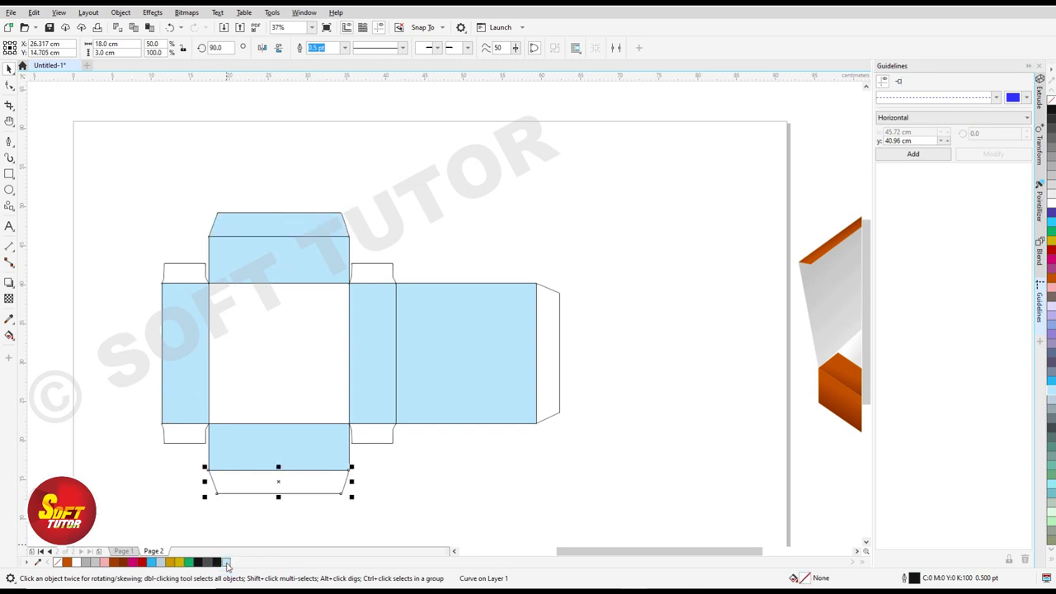
left_click(225, 562)
left_click(443, 496)
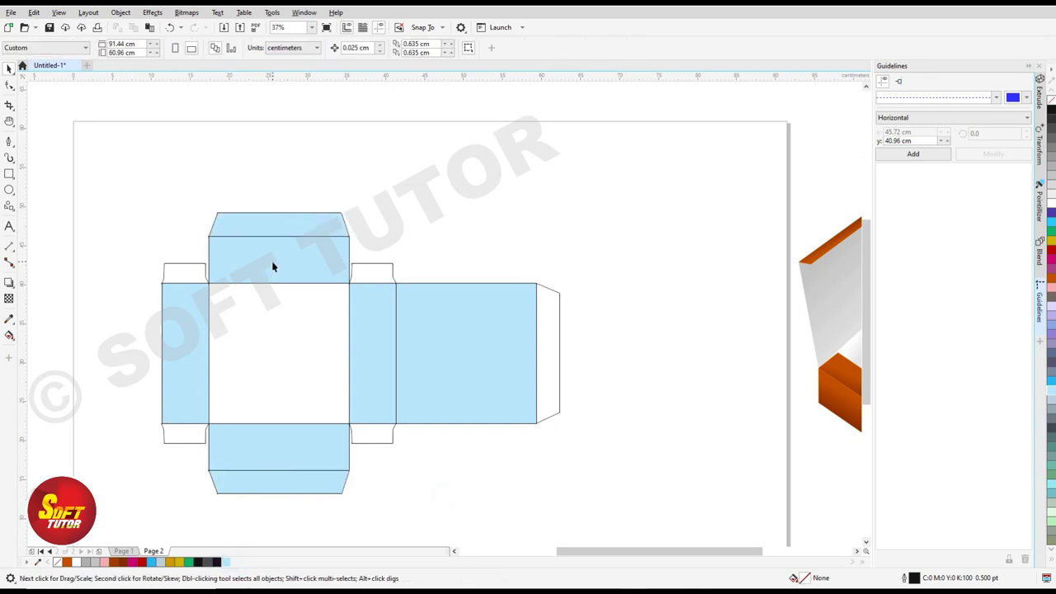
left_click(270, 229)
left_click(468, 199)
scroll(277, 185, "down", 2)
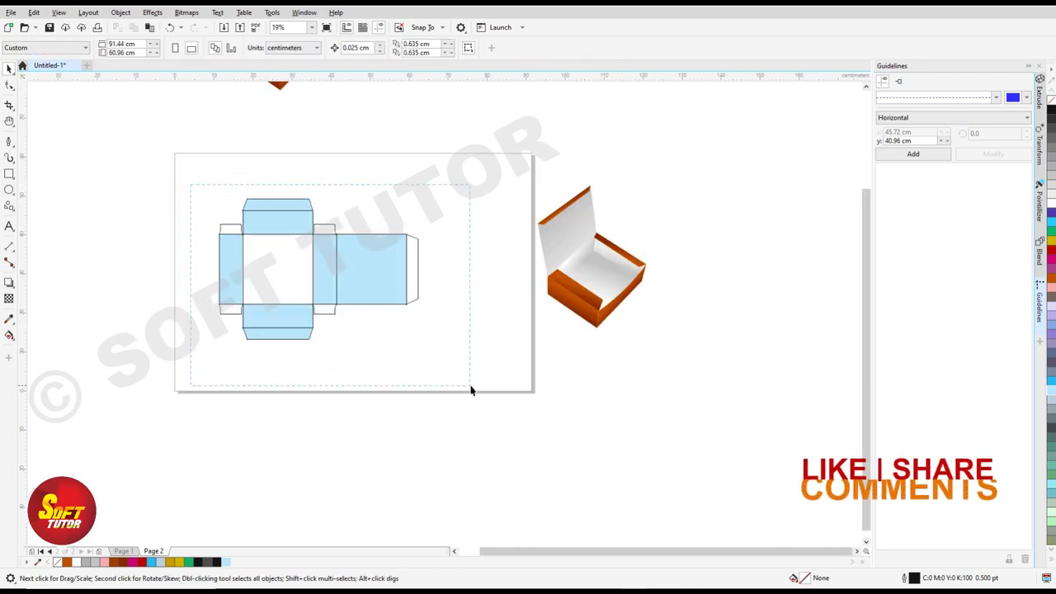
Rotate the whole box net 270° so the front panel hangs downward.
left_click_drag(468, 390, 468, 390)
left_click(342, 252)
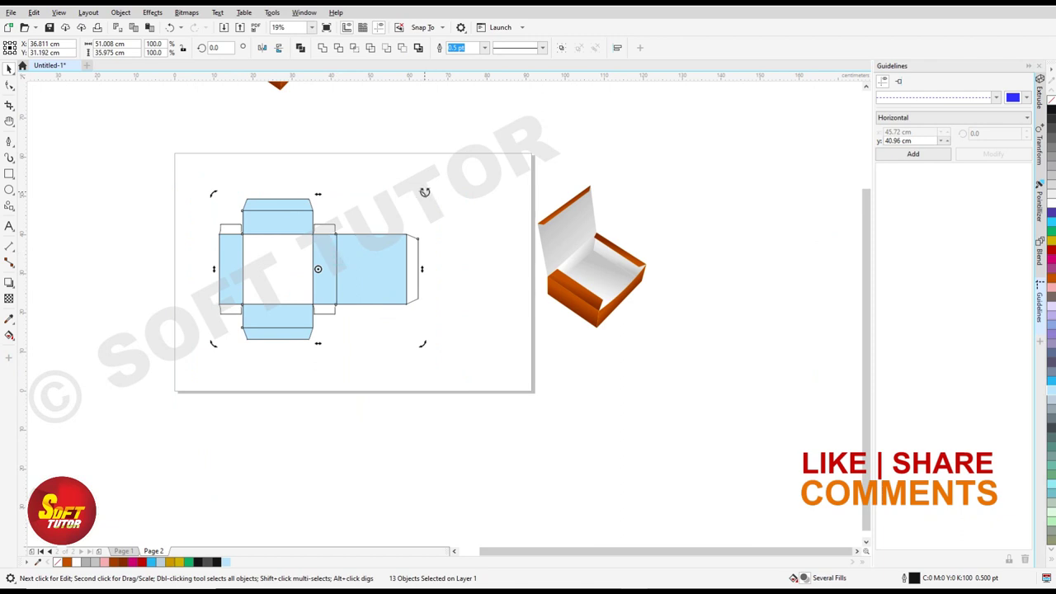
left_click(302, 160)
left_click_drag(160, 188, 526, 382)
left_click(356, 265)
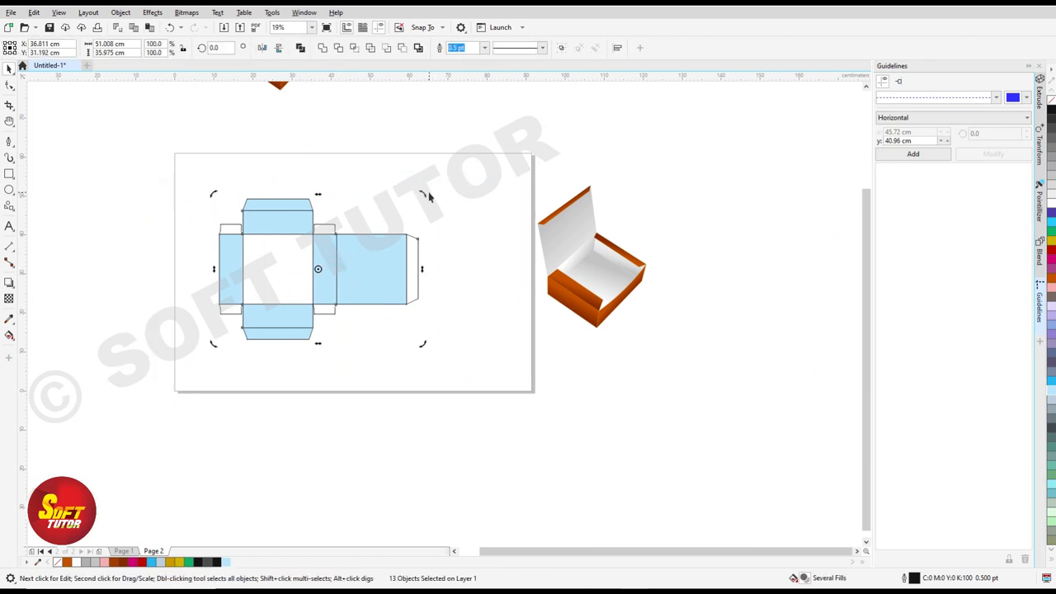
left_click_drag(423, 193, 364, 333)
left_click(462, 330)
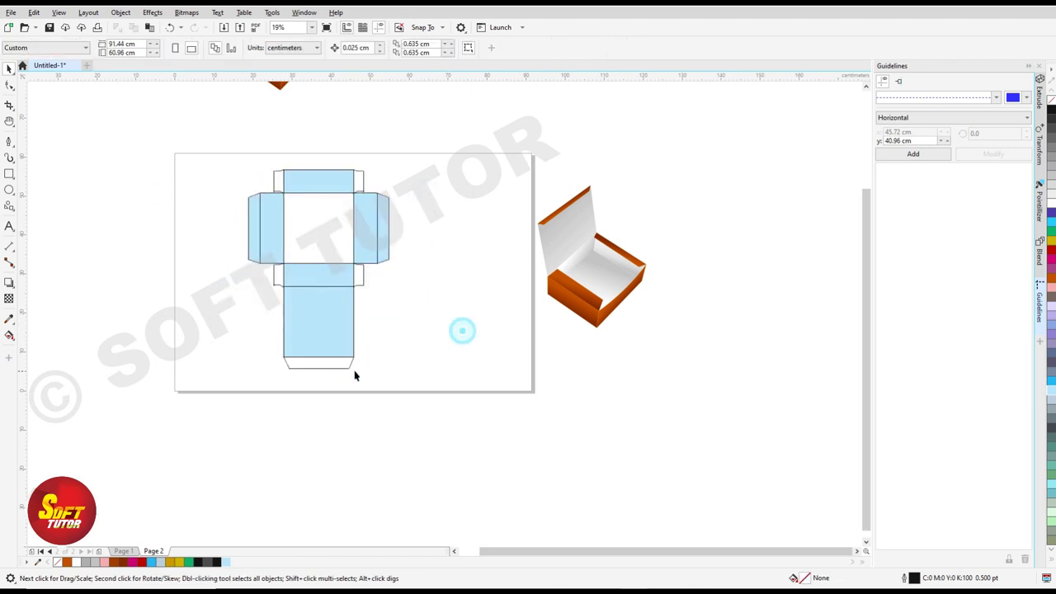
Check the rotated front panel, then go to Page 1 with the logo and photo.
scroll(322, 311, "up", 2)
left_click(531, 314)
left_click(322, 328)
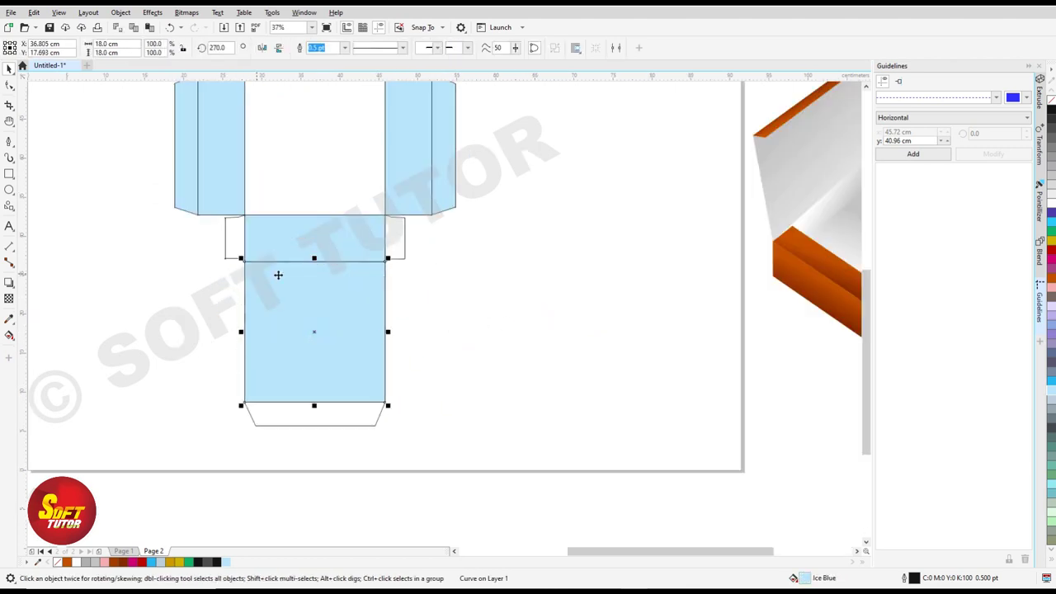
left_click(523, 377)
left_click(337, 330)
scroll(343, 326, "down", 2)
scroll(339, 276, "up", 2)
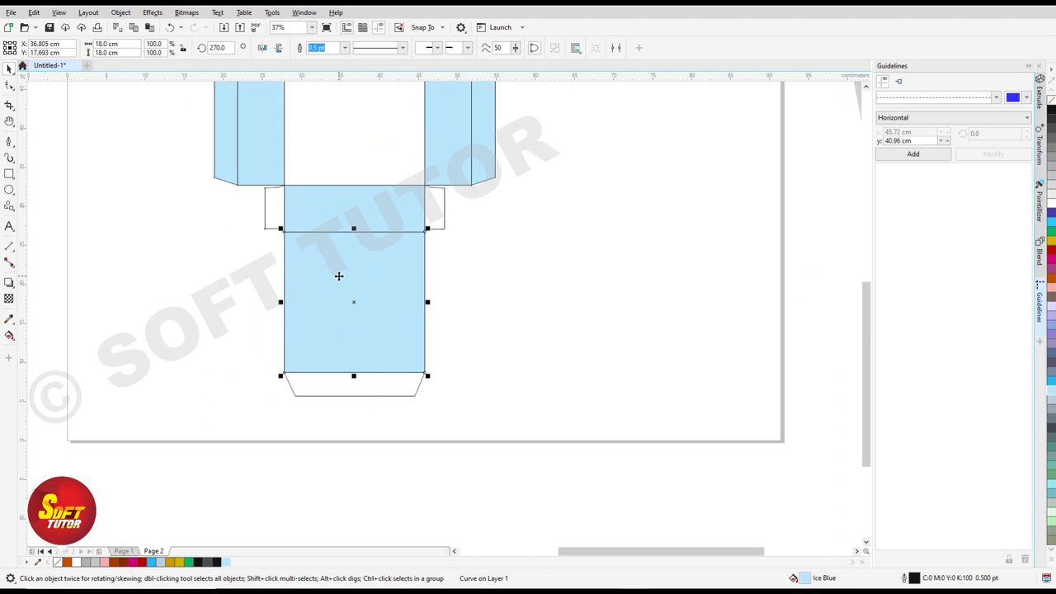
left_click(124, 551)
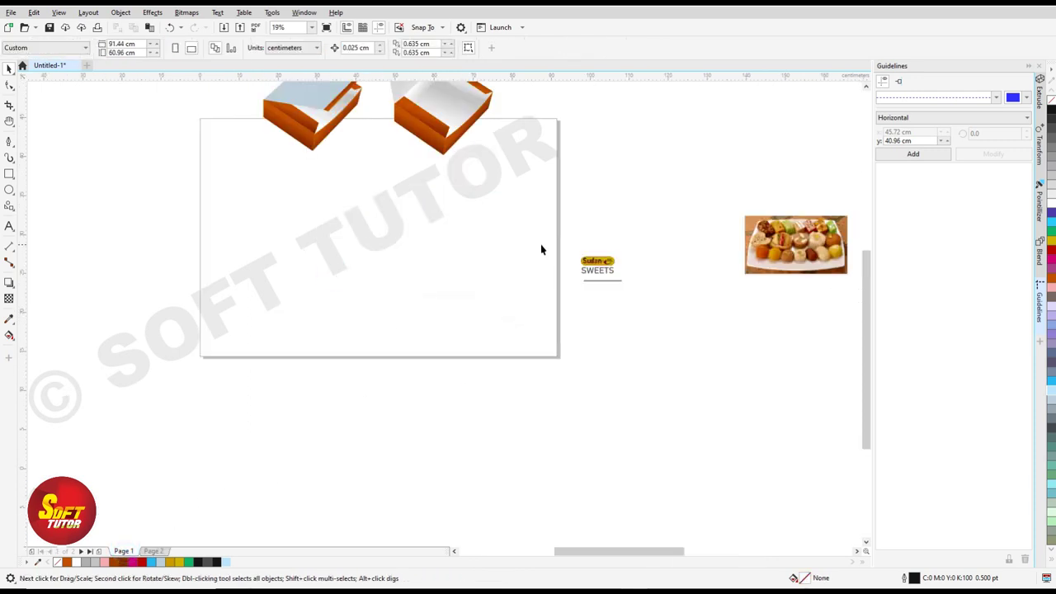
Move the SWEETS logo, tagline and sweets photo from Page 1 to Page 2 beside the front panel.
scroll(489, 245, "down", 2)
left_click_drag(488, 173, 828, 300)
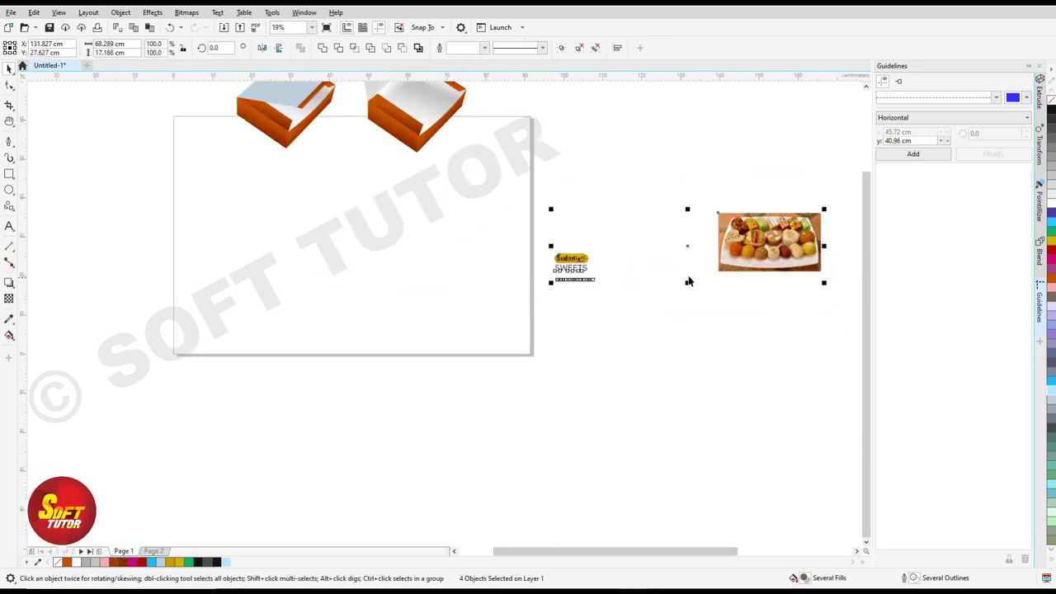
left_click_drag(575, 260, 157, 552)
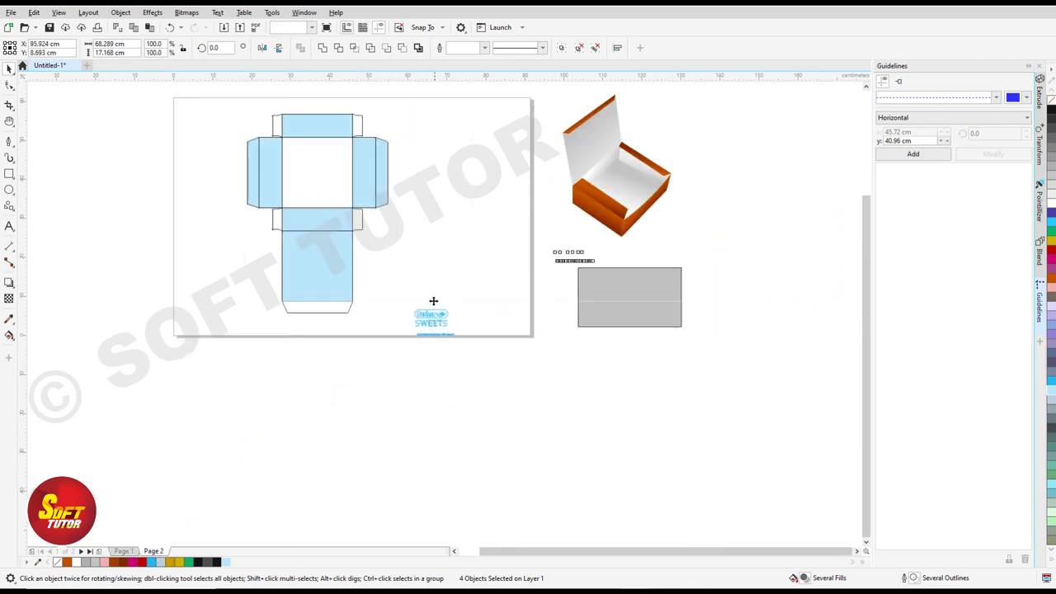
left_click_drag(156, 551, 410, 325)
left_click(445, 399)
scroll(388, 300, "up", 2)
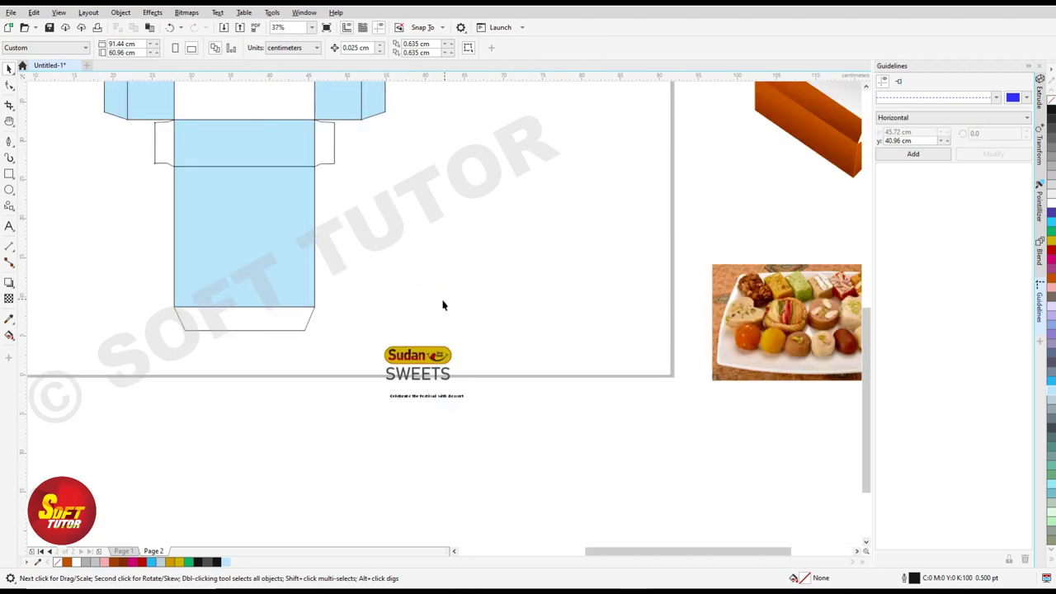
left_click_drag(792, 303, 431, 219)
scroll(229, 210, "up", 2)
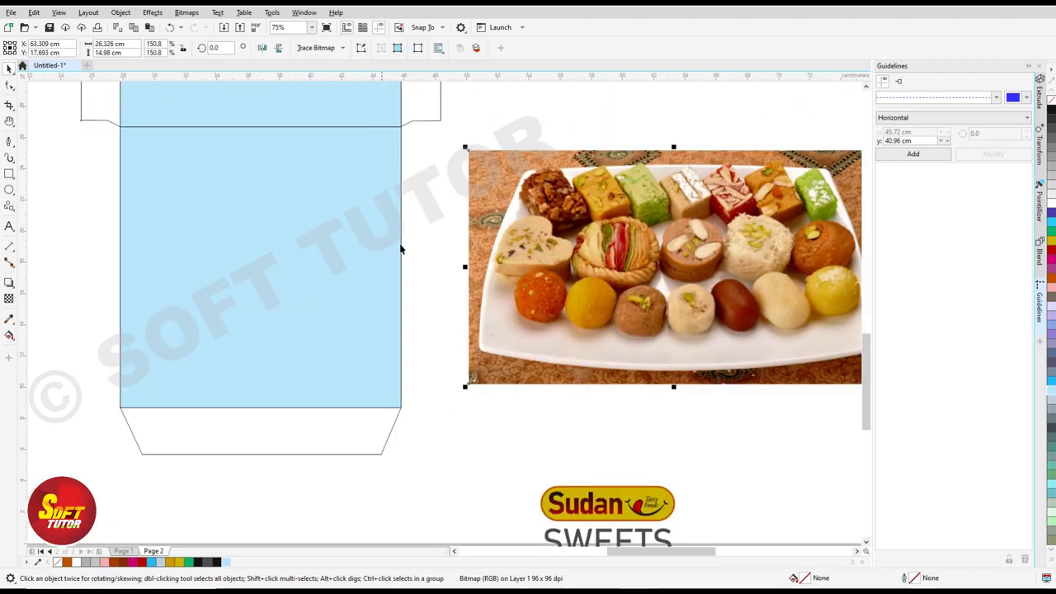
Fill the front panel with orange sampled from the sweets photo and remove its outline.
scroll(404, 252, "down", 2)
left_click(420, 246)
left_click(330, 240)
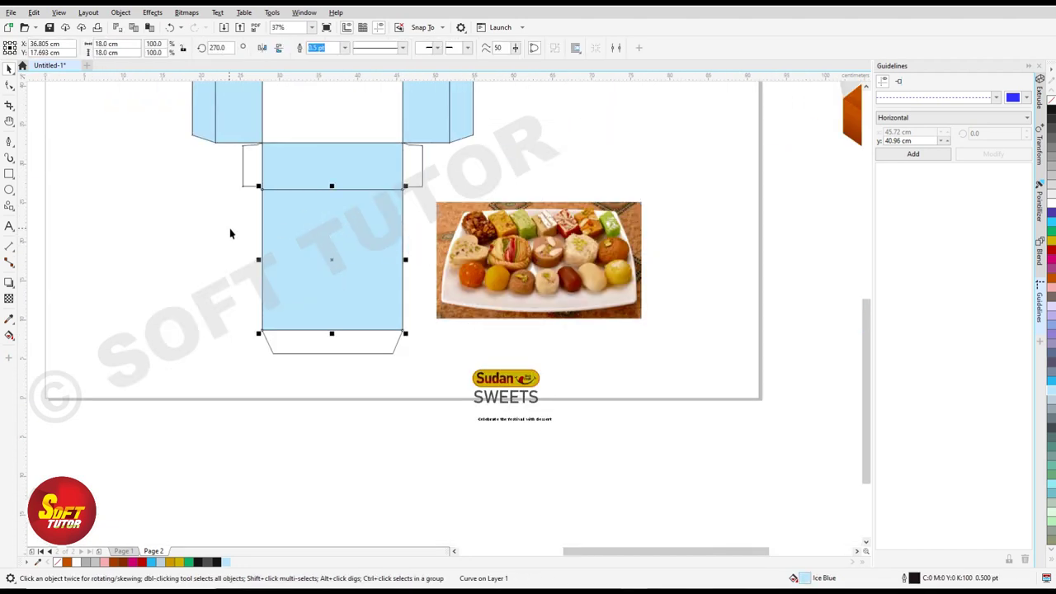
scroll(138, 262, "up", 2)
left_click(9, 320)
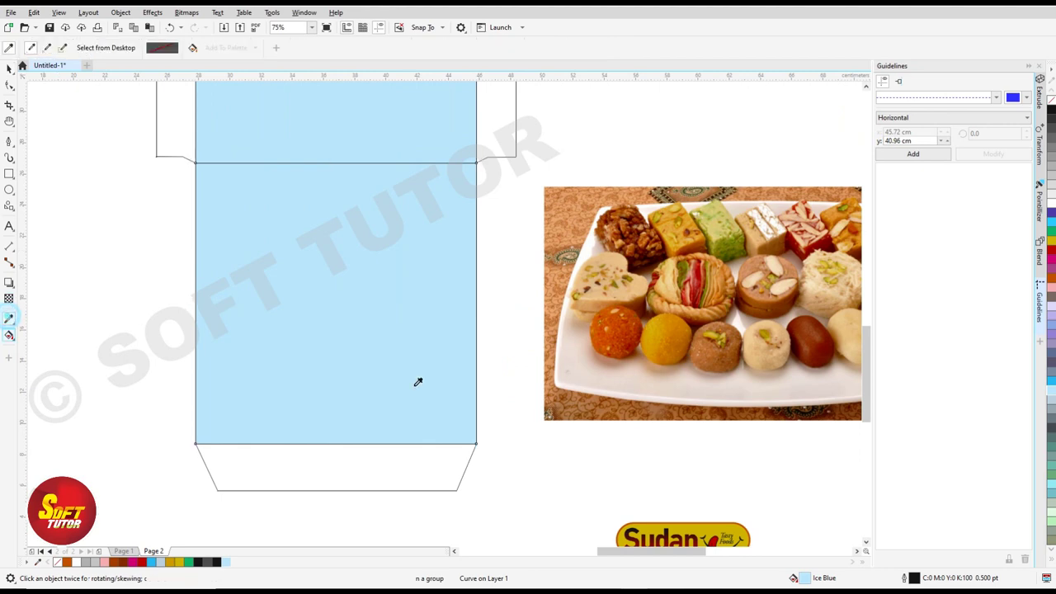
left_click(665, 337)
left_click(393, 276)
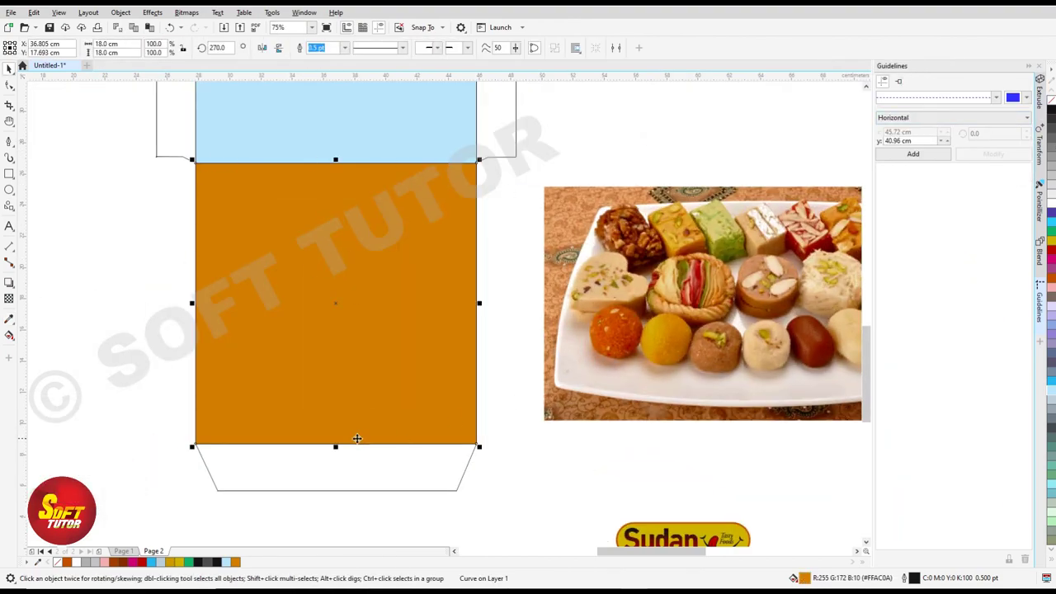
right_click(1051, 99)
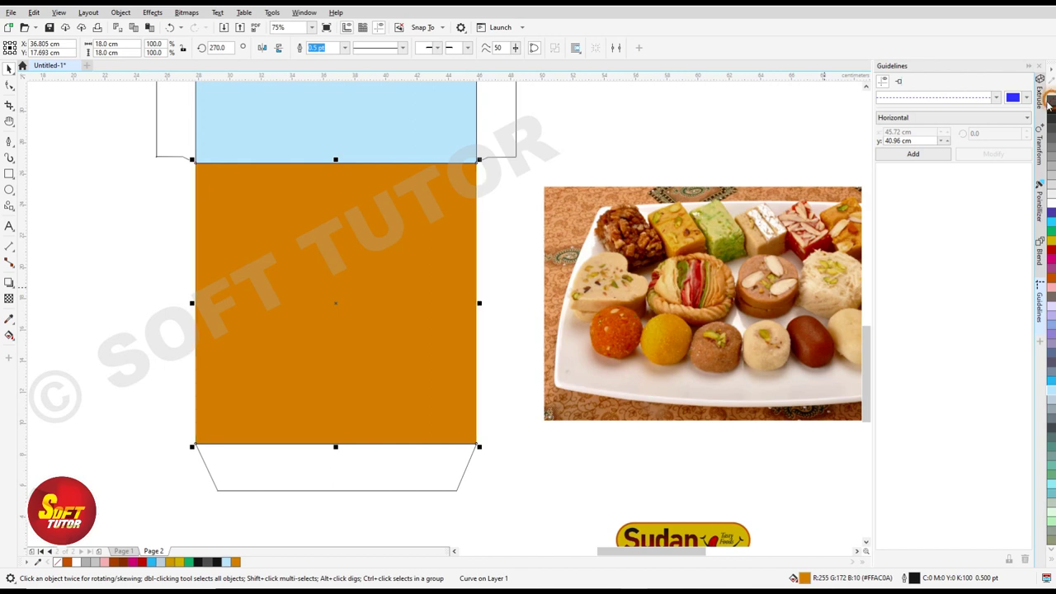
left_click(625, 255)
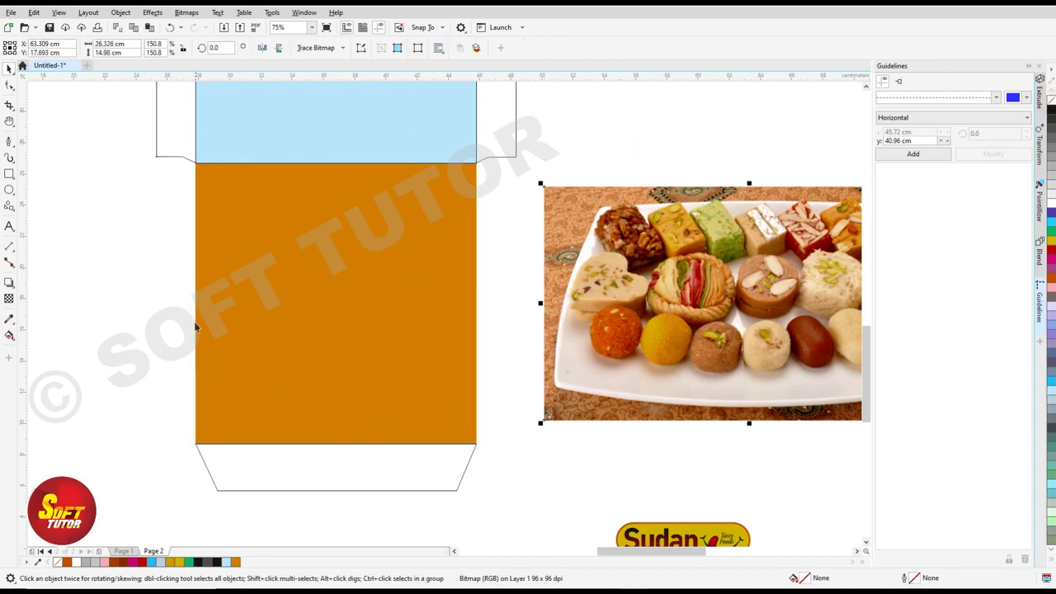
scroll(411, 258, "down", 2)
left_click(528, 165)
scroll(615, 233, "up", 3)
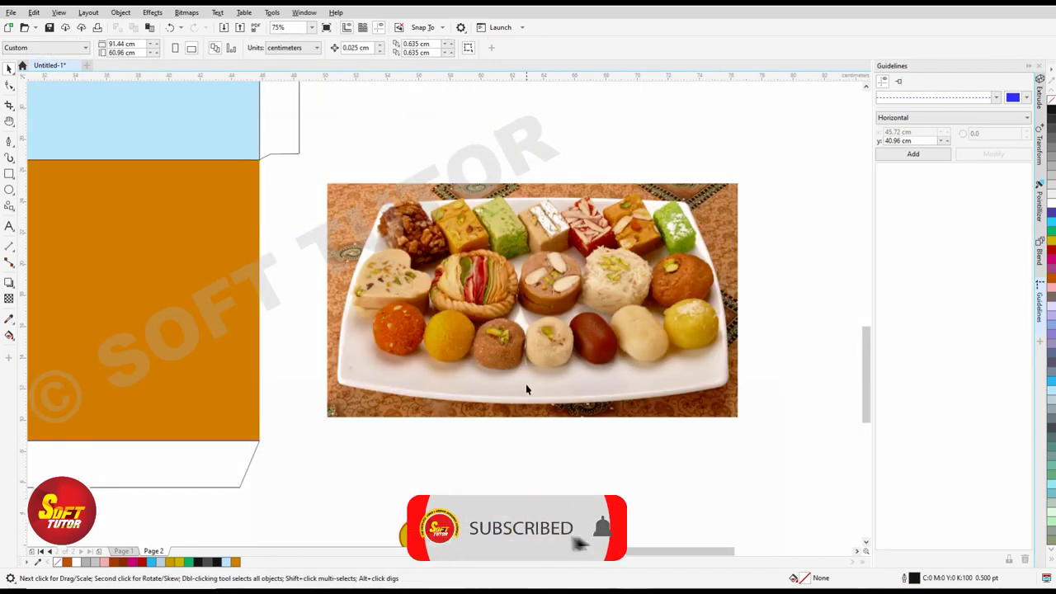
Start a Bézier curve at the front panel's left side, shaping the first wave crests.
key("h")
left_click_drag(312, 353, 447, 335)
scroll(375, 336, "up", 1)
left_click_drag(360, 337, 413, 346)
key("space")
left_click(108, 237)
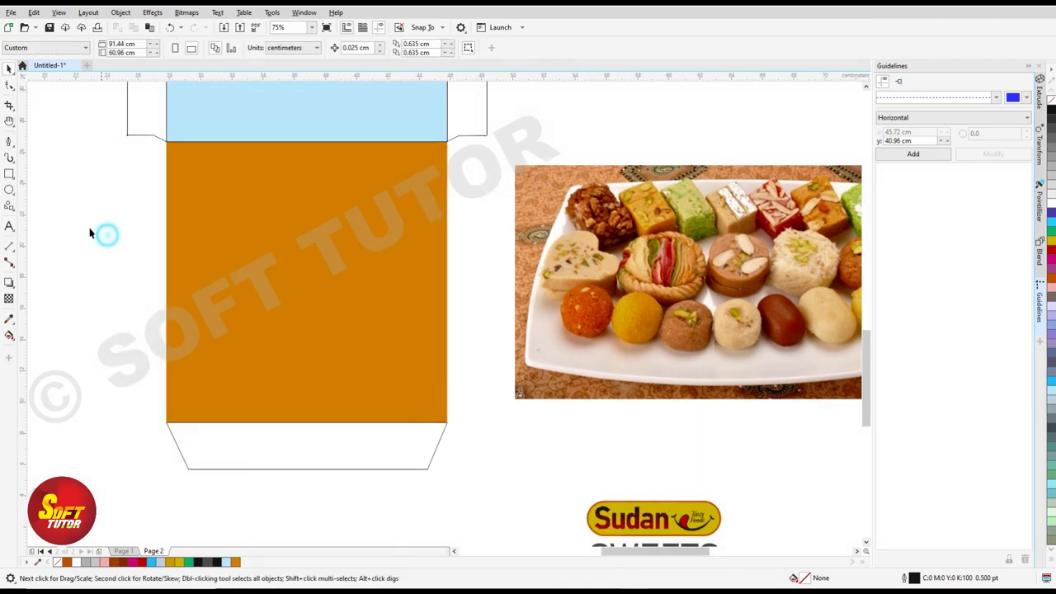
left_click(9, 141)
left_click(155, 289)
left_click_drag(264, 284, 316, 349)
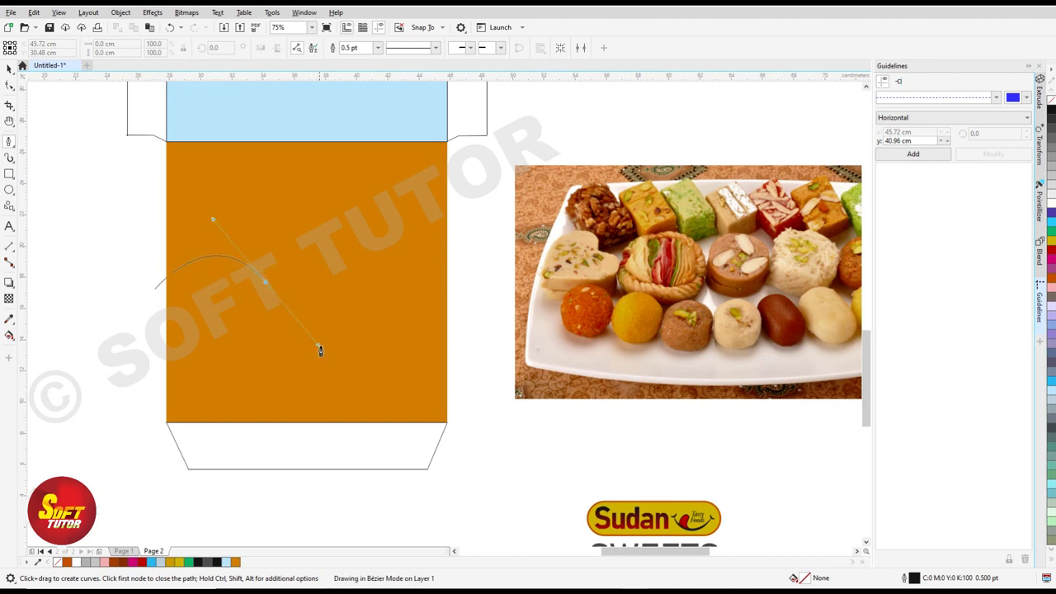
left_click_drag(410, 264, 487, 282)
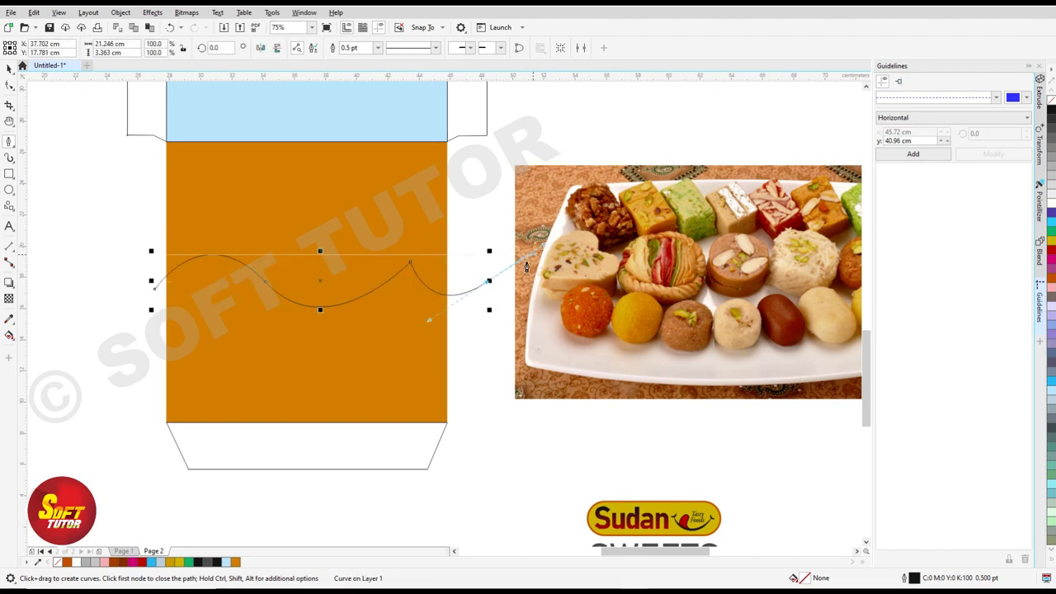
Carry the curve up the right side and across the top, closing the wavy shape.
left_click_drag(487, 281, 472, 152)
left_click(485, 120)
left_click(99, 128)
left_click(156, 291)
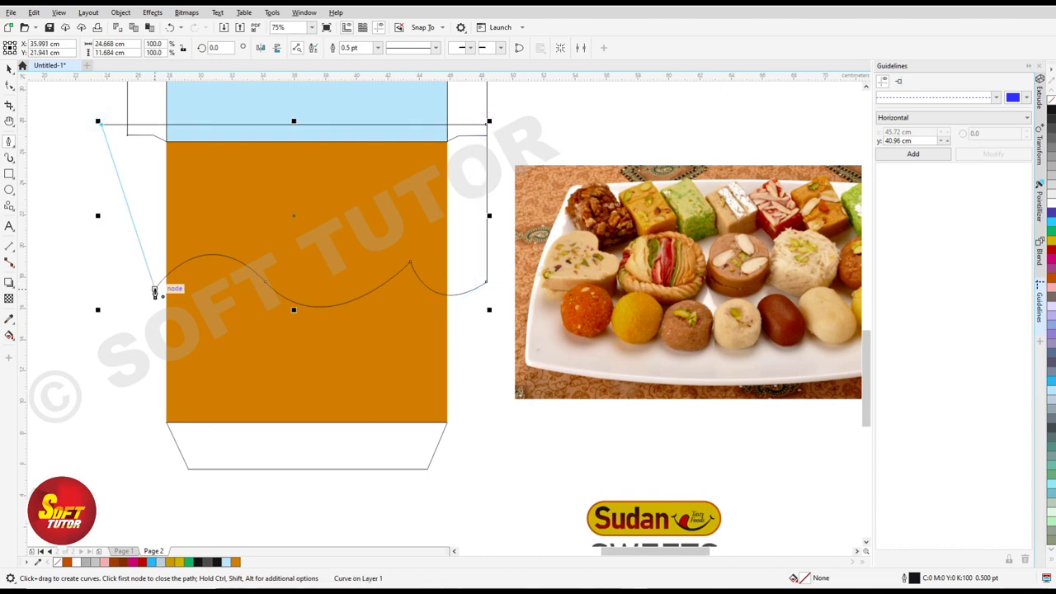
key("space")
scroll(467, 230, "down", 2)
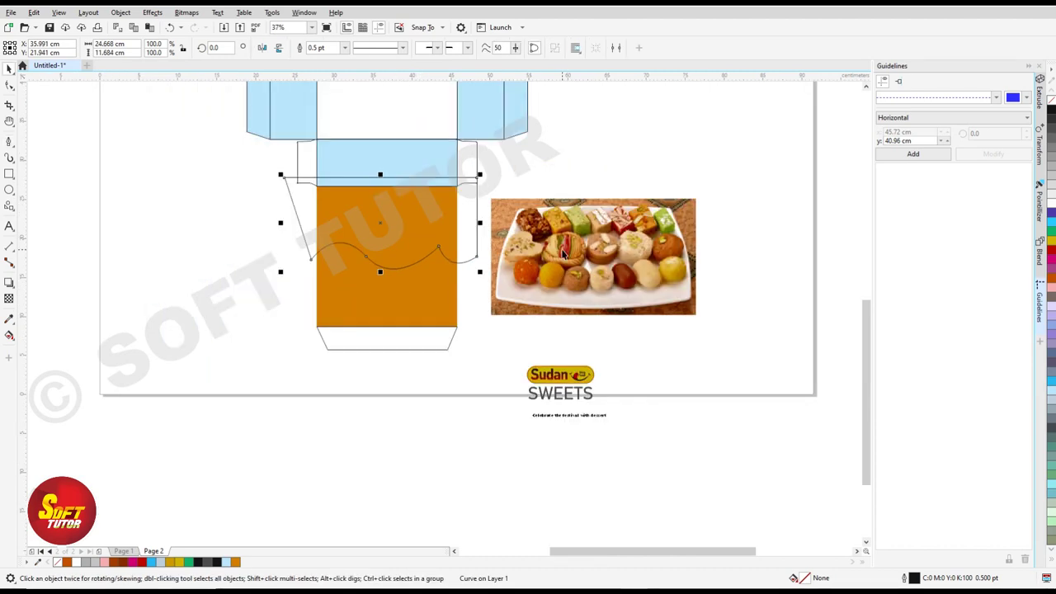
left_click(563, 254)
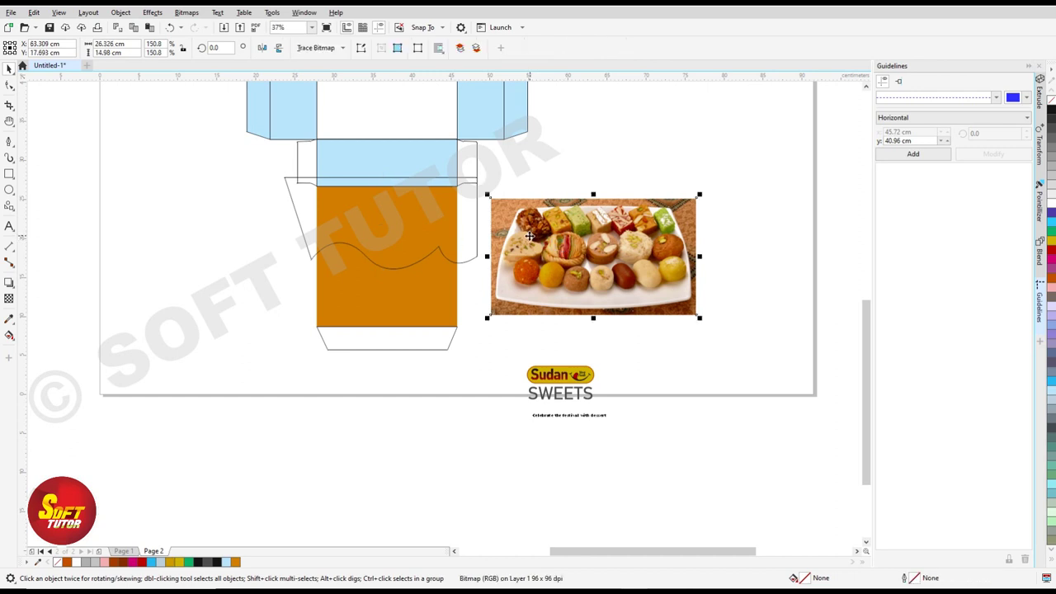
PowerClip the sweets photo and wavy shape inside the orange front panel.
left_click(573, 186)
left_click(537, 239)
left_click(477, 223, "shift")
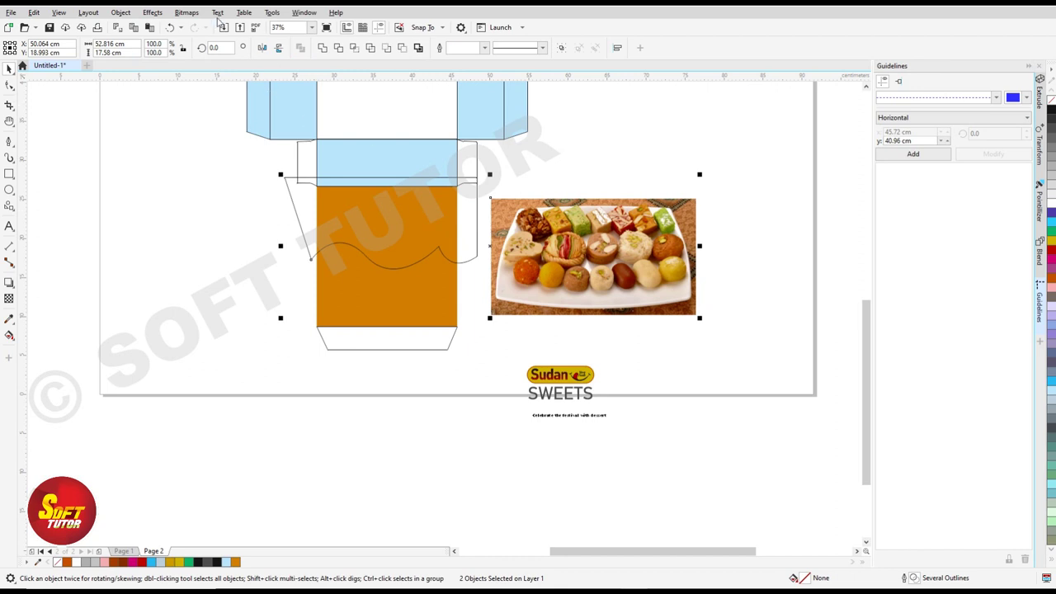
left_click(153, 13)
left_click(121, 12)
mouse_move(138, 54)
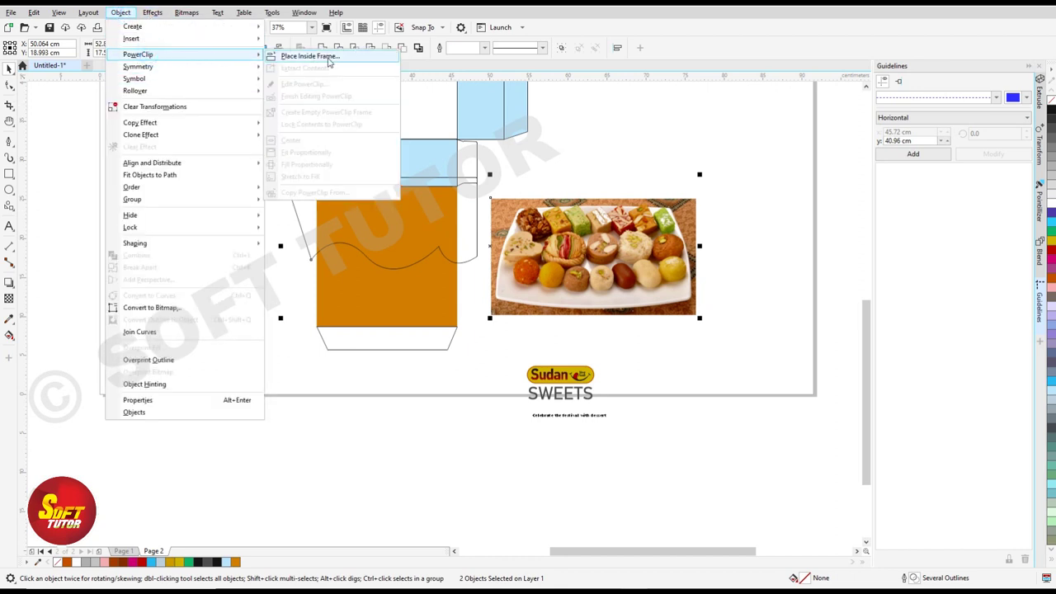
left_click(327, 57)
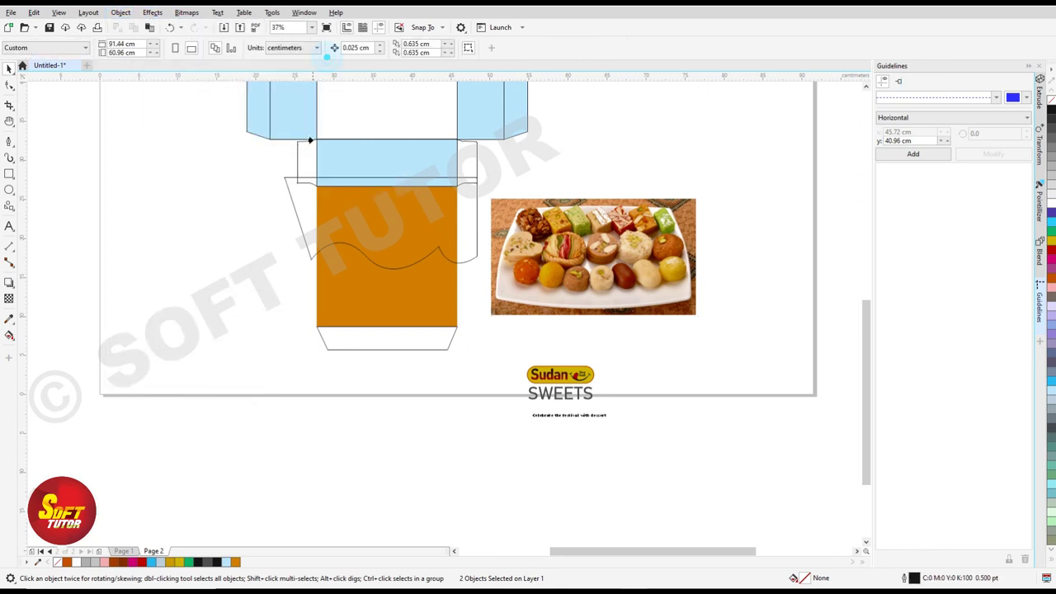
left_click(343, 297)
Inside the panel's contents, duplicate the wavy shape and move the copy to the left.
double_click(368, 288)
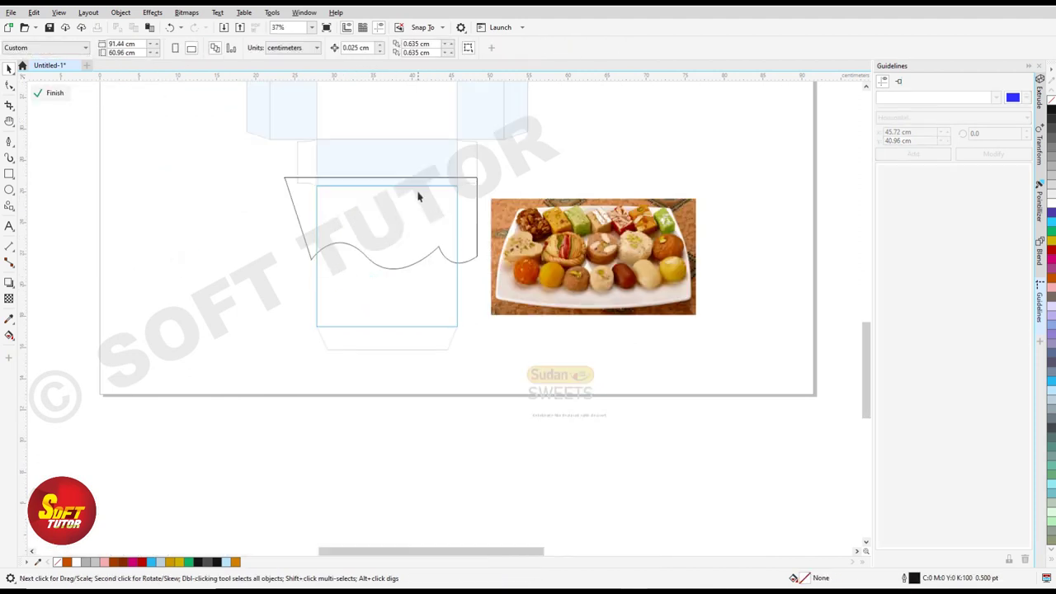
scroll(420, 196, "up", 2)
left_click(703, 291)
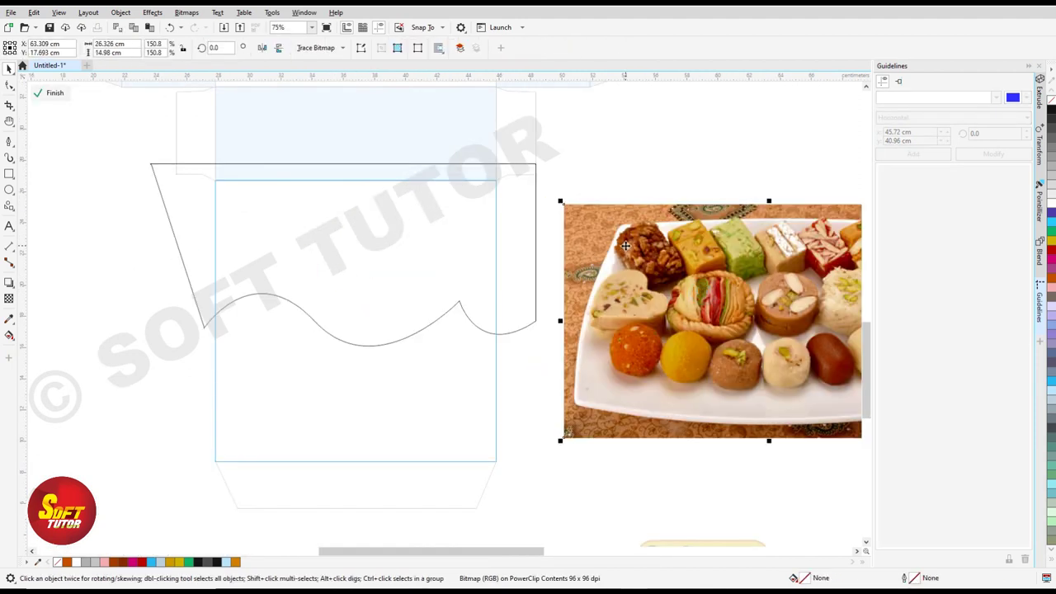
left_click(377, 229)
left_click(580, 181)
scroll(580, 181, "down", 2)
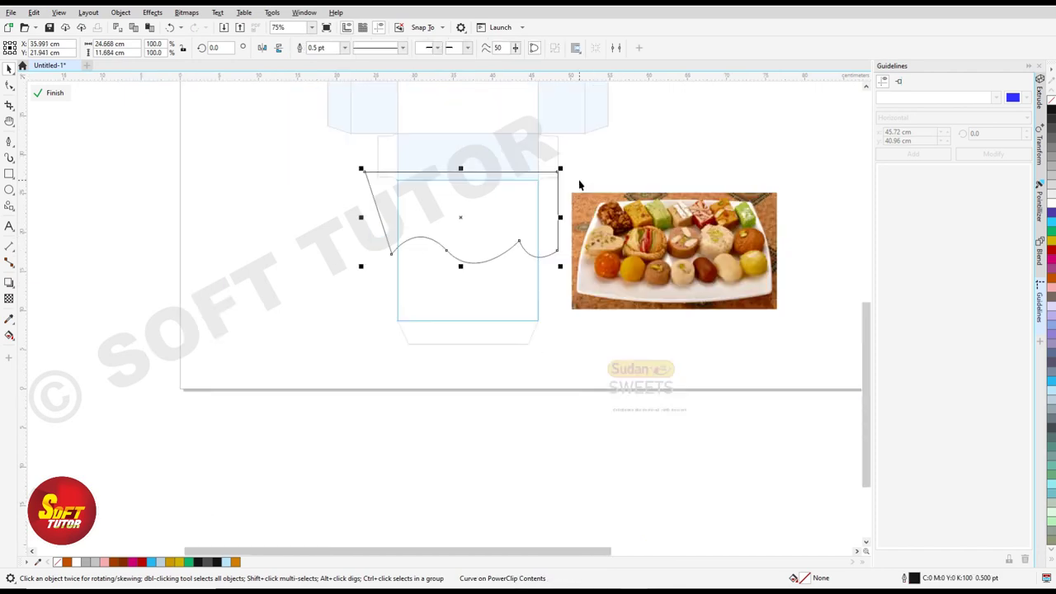
left_click(499, 212)
key("ctrl+d")
left_click_drag(465, 212, 223, 224)
PowerClip the sweets photo into the wavy shape and open it for editing.
left_click(705, 234)
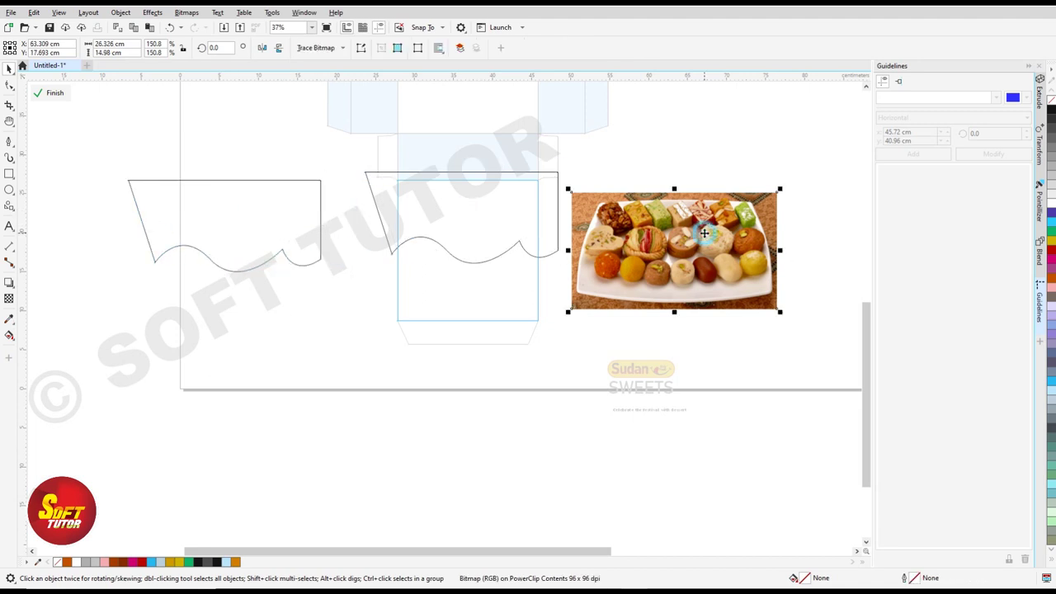
left_click(120, 12)
mouse_move(138, 54)
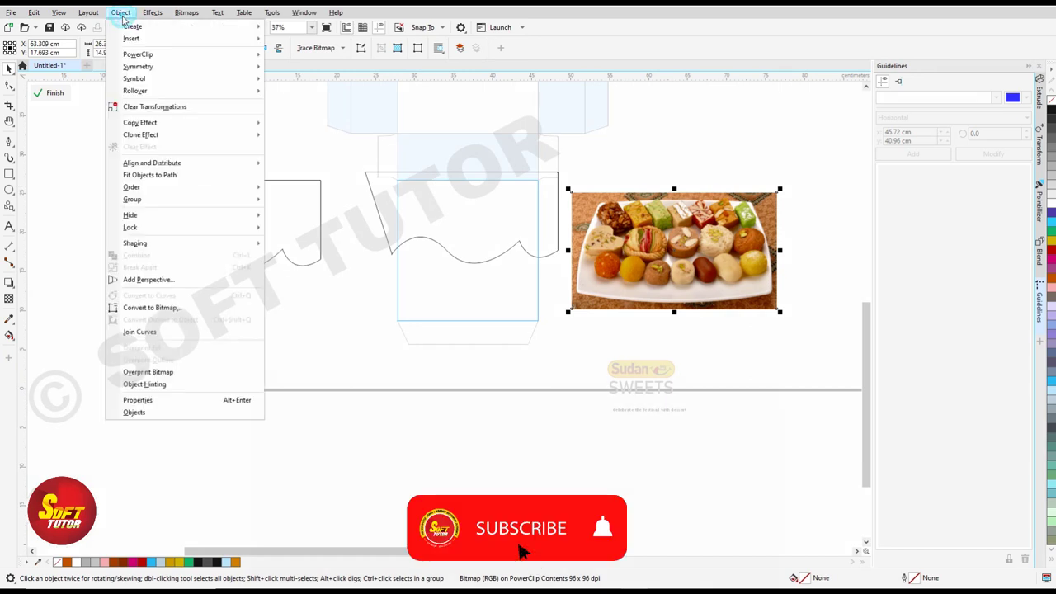
left_click(327, 58)
left_click(401, 177)
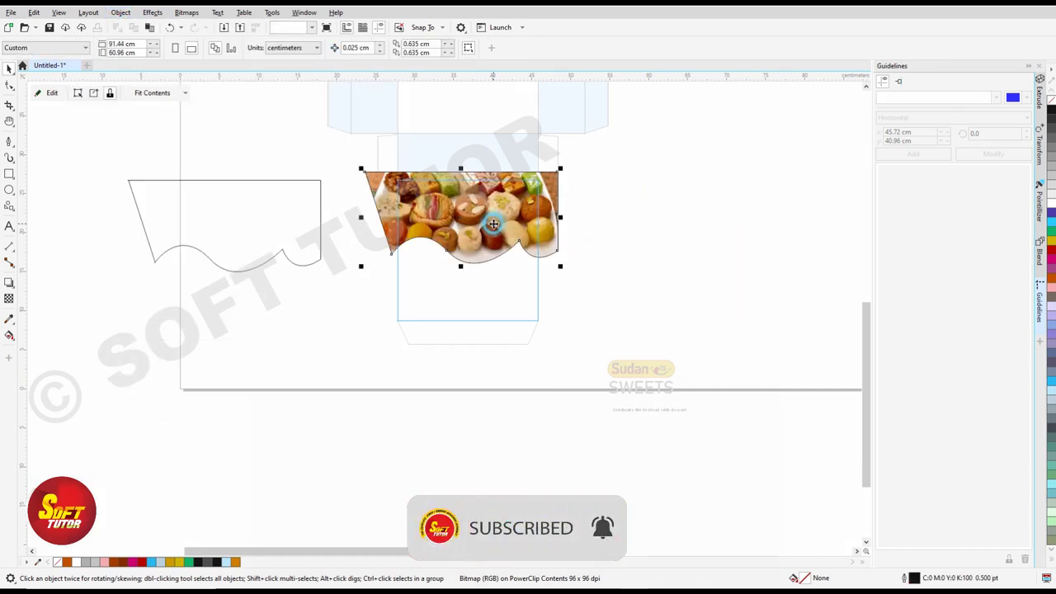
double_click(485, 221)
left_click(472, 216)
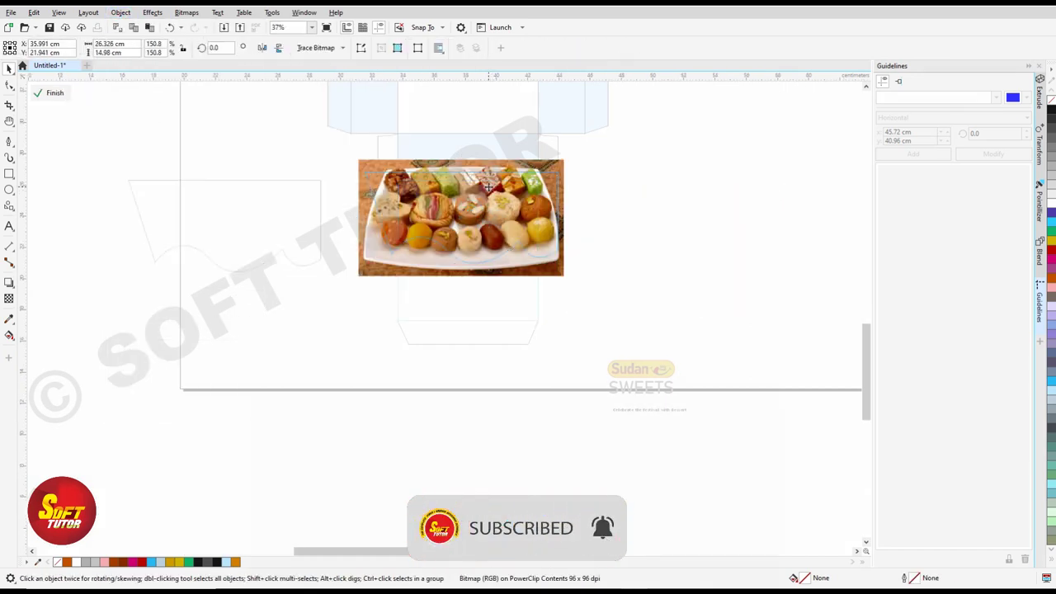
Reposition the photo within the wave and remove the wave's outline.
scroll(475, 217, "up", 2)
left_click_drag(481, 216, 459, 227)
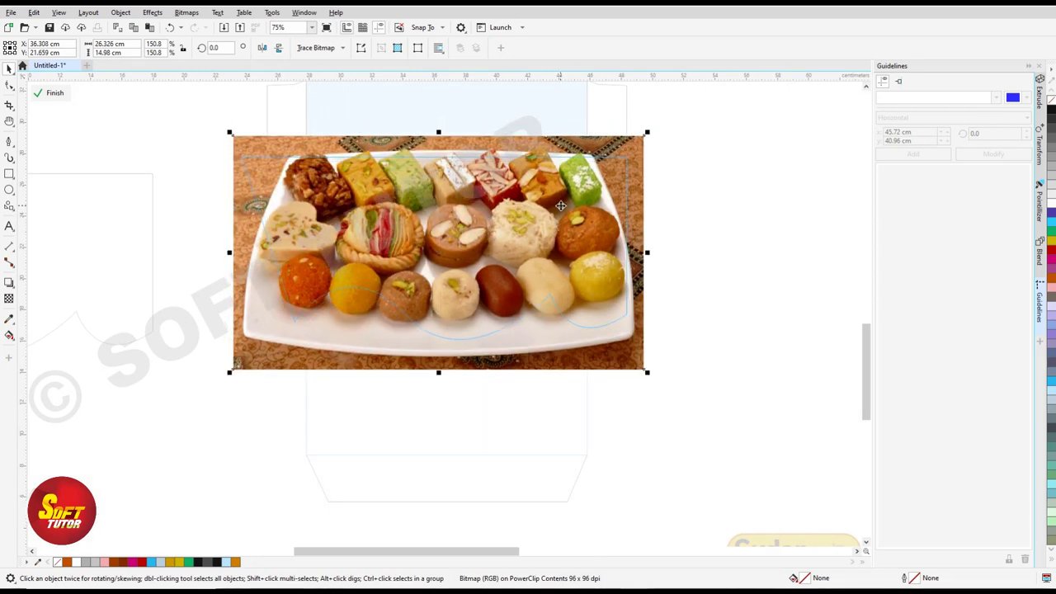
left_click(725, 198, "ctrl")
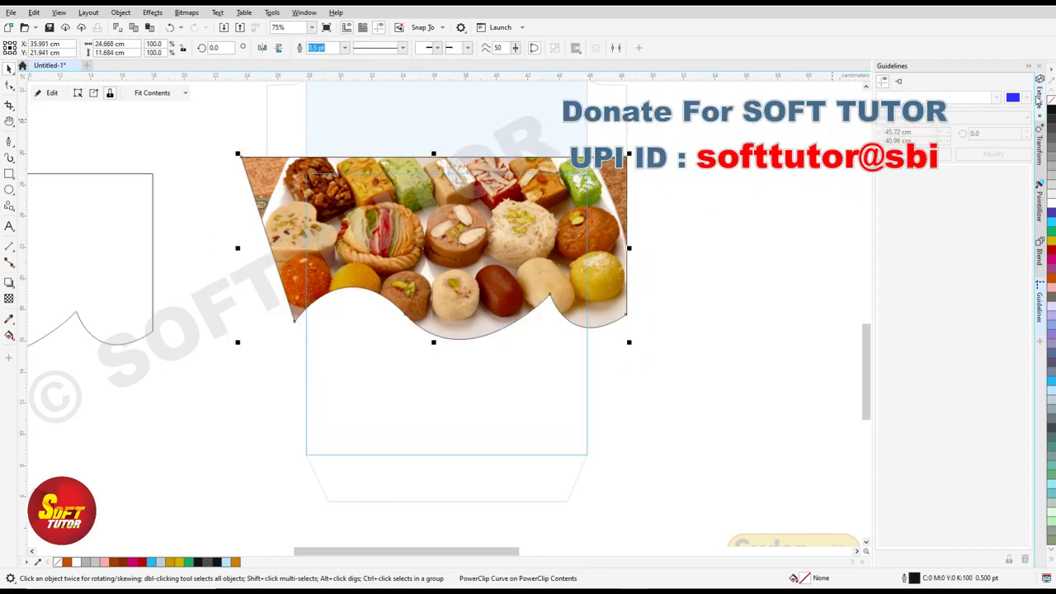
right_click(1050, 98)
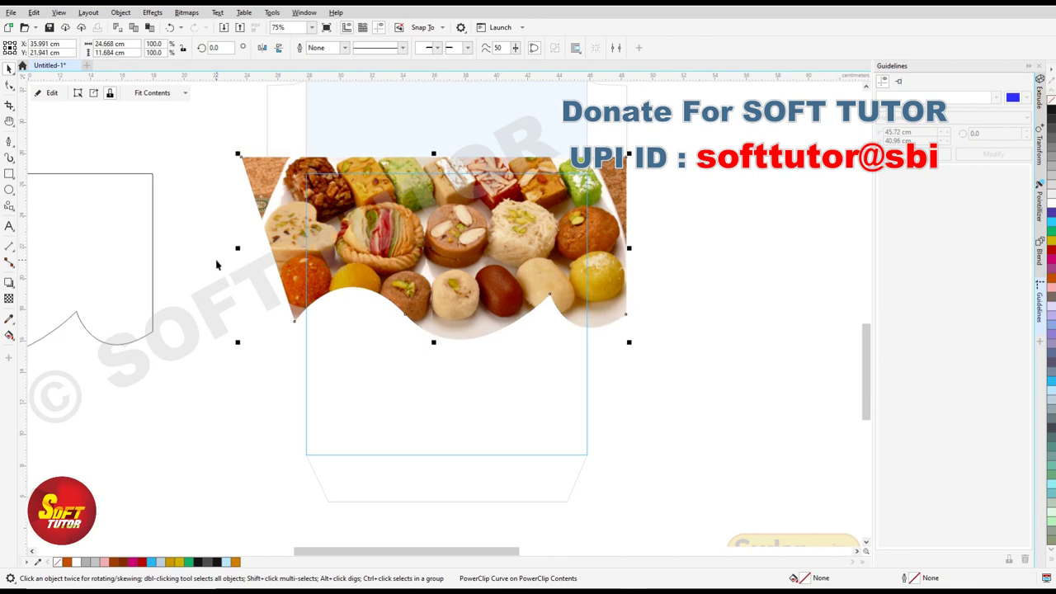
Place the spare wavy curve along the sweets photo's bottom edge inside the front panel.
left_click(216, 264, "ctrl")
scroll(216, 264, "down", 1)
left_click(174, 243)
mouse_move(115, 248)
left_mouse_down()
mouse_move(176, 279)
mouse_move(160, 276)
mouse_move(363, 266)
left_mouse_up()
scroll(372, 264, "up", 2)
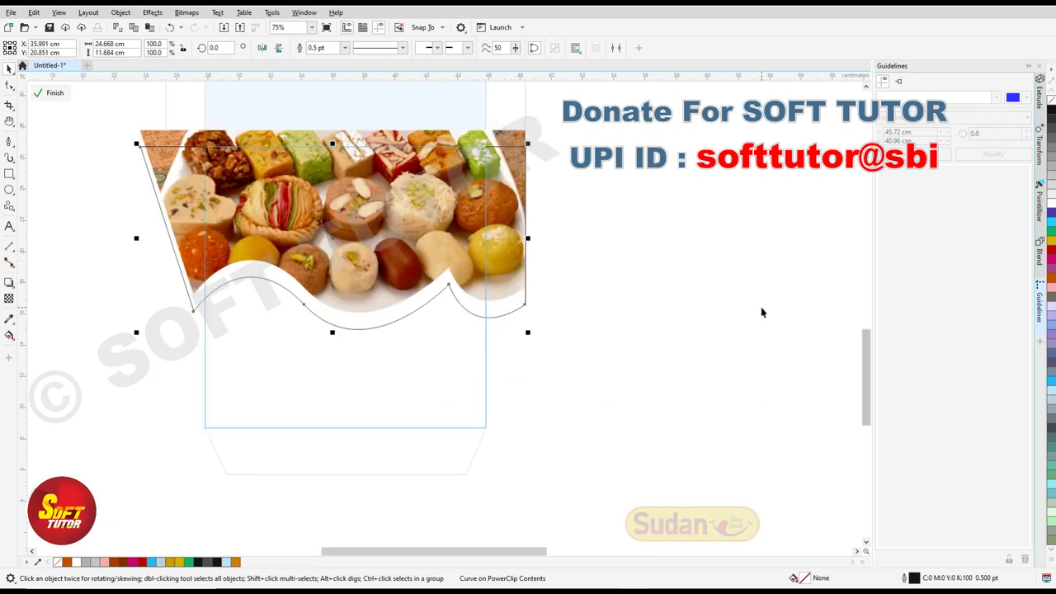
Fill the wavy curve with red sampled from the photo, replacing a trial gold, and remove its outline.
left_click(9, 318)
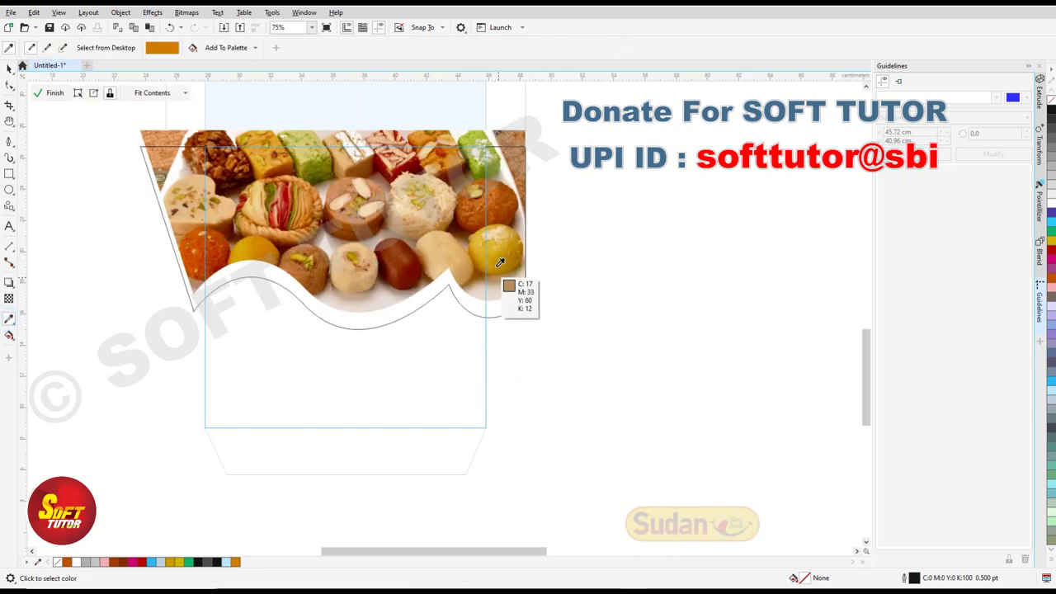
left_click(495, 256)
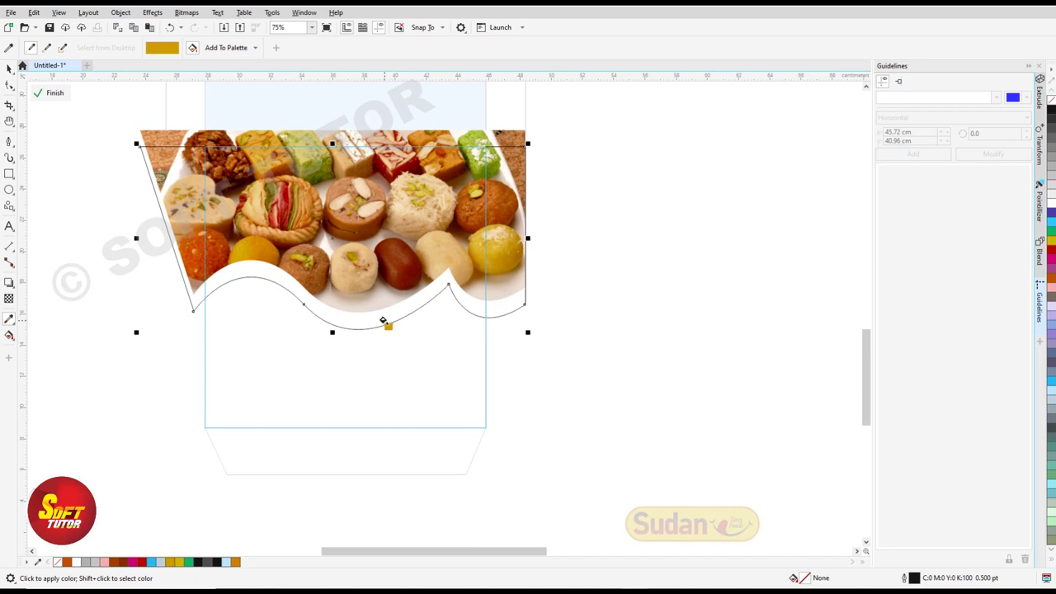
left_click(372, 320)
key("space")
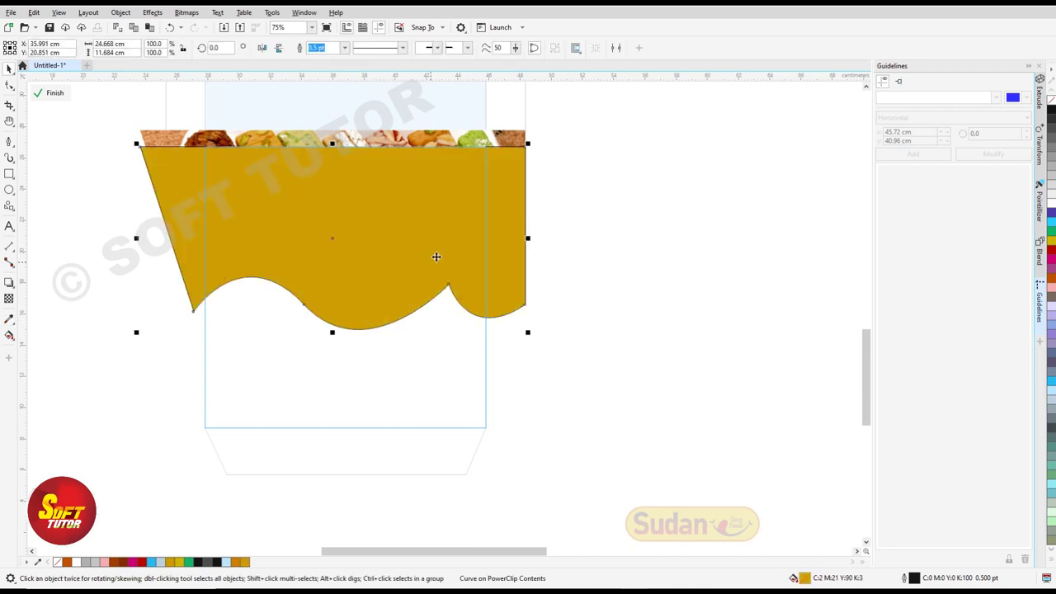
key("ctrl+z")
key("space")
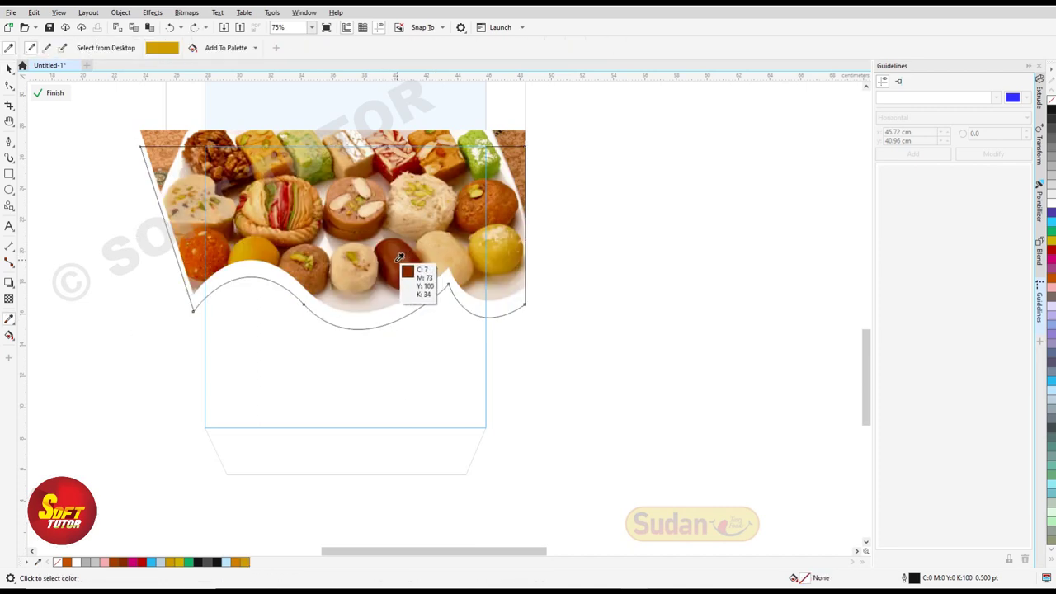
left_click(288, 200)
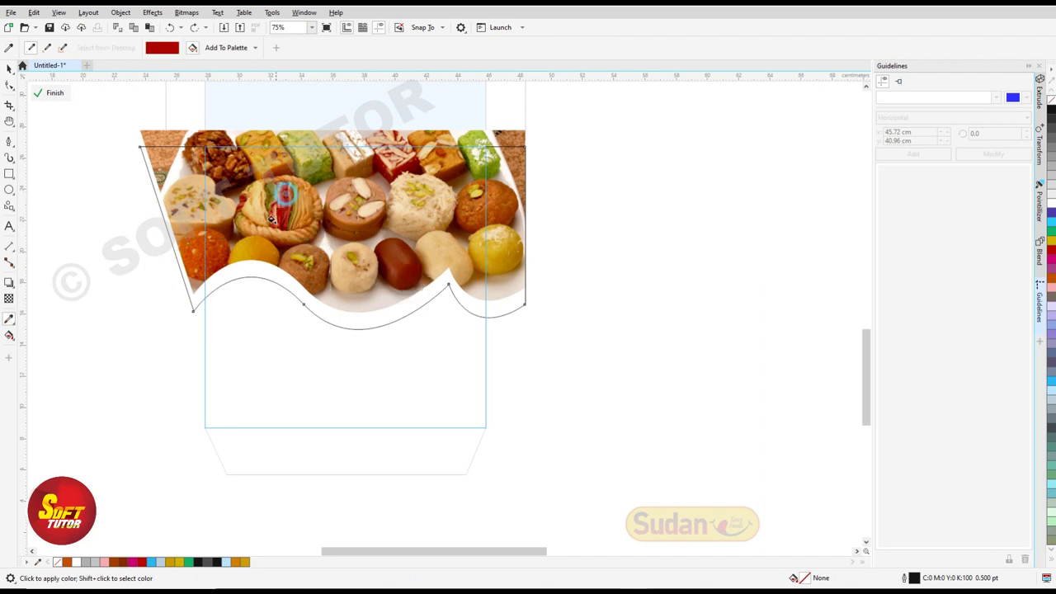
left_click(372, 318)
key("space")
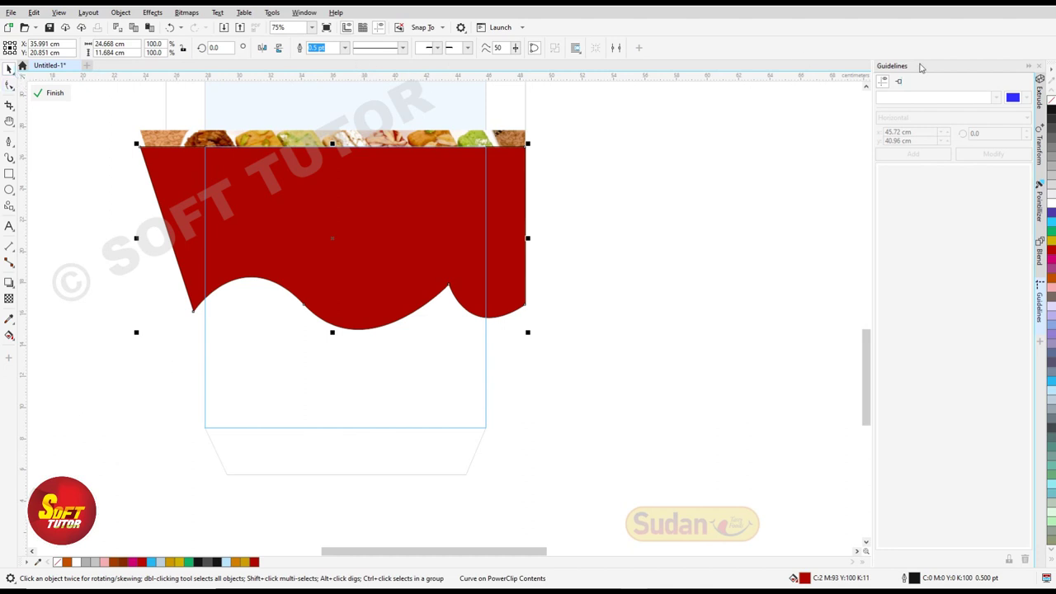
right_click(1053, 99)
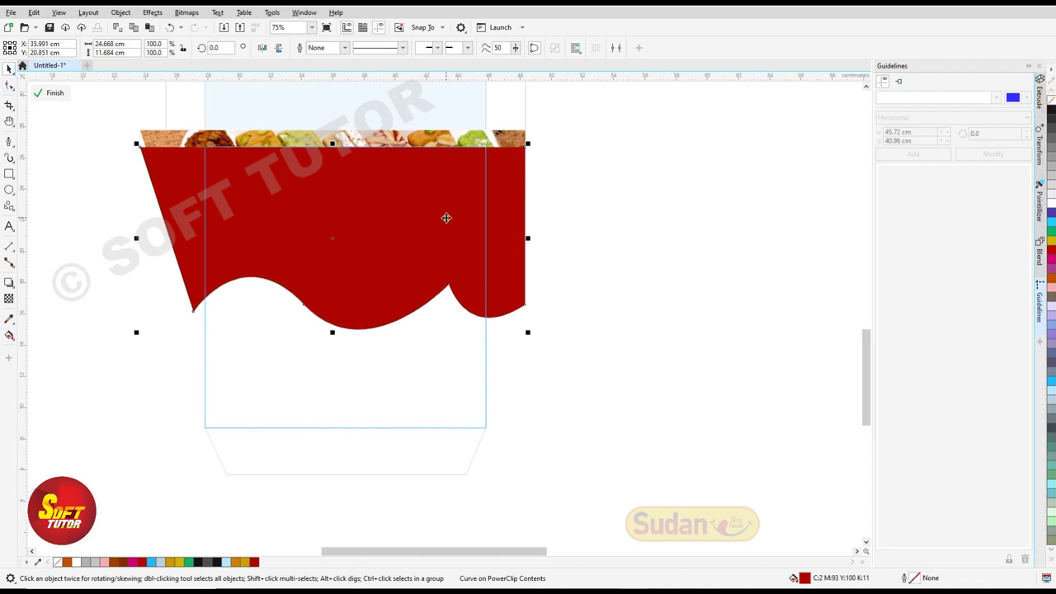
Send the red wave behind the sweets photo and nudge it slightly upward.
right_click(373, 228)
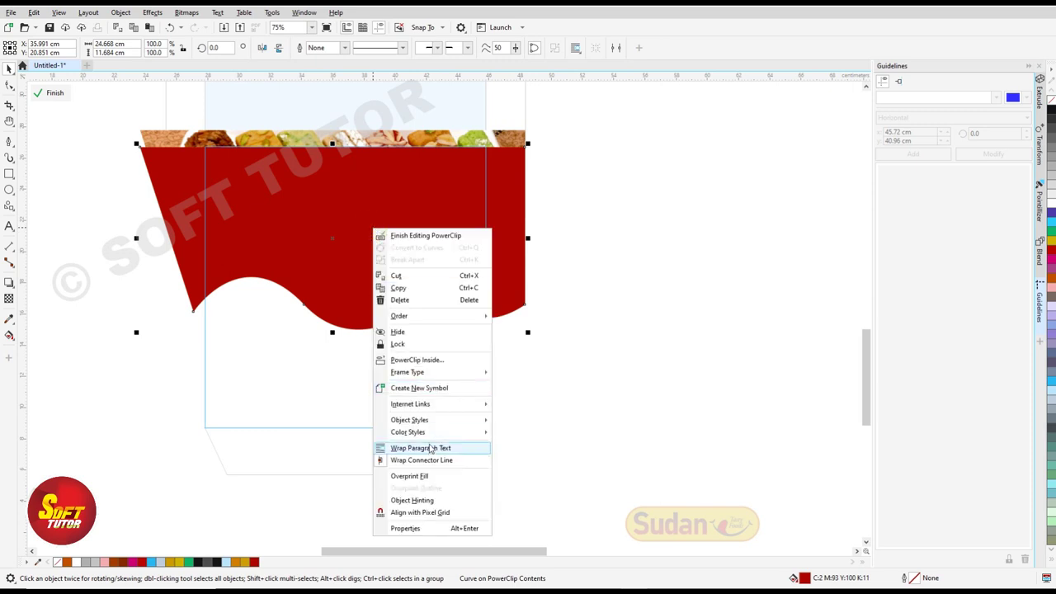
mouse_move(429, 316)
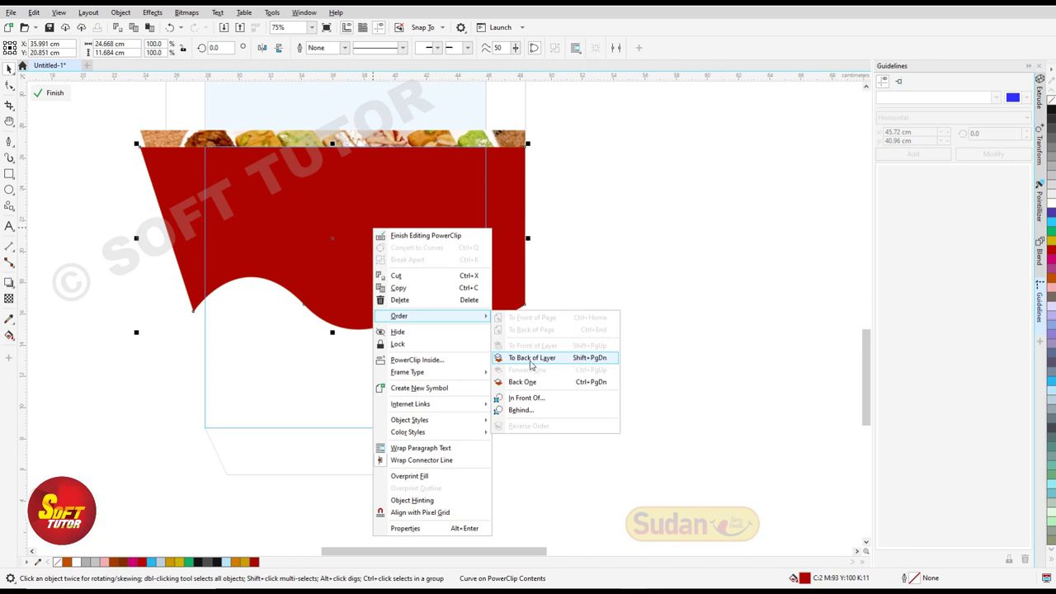
left_click(550, 360)
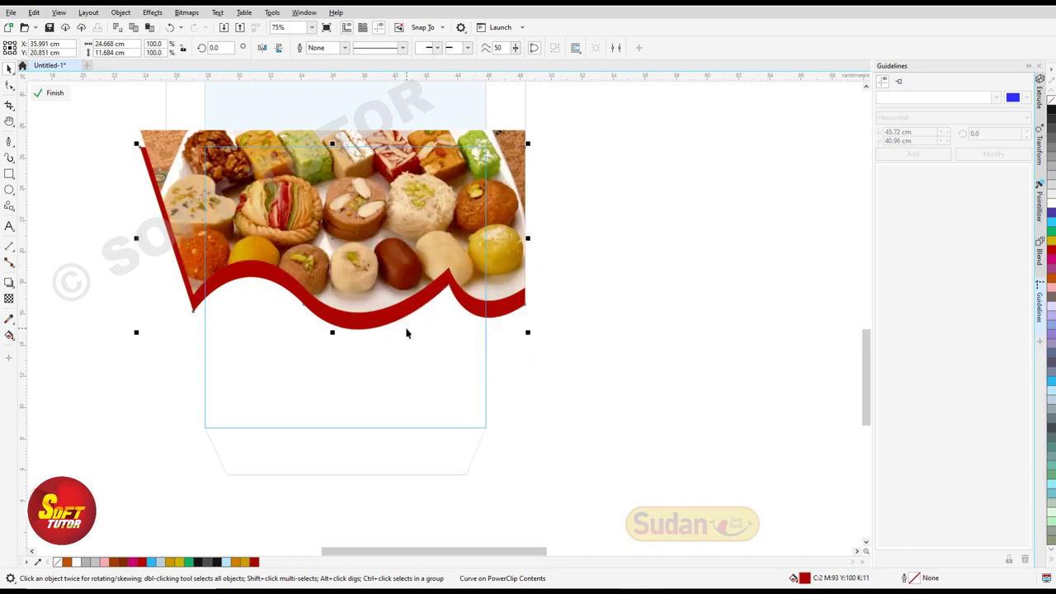
key("Up")
key("Up")
key("Up")
key("Up")
key("Up")
key("Up")
key("Up")
key("Up")
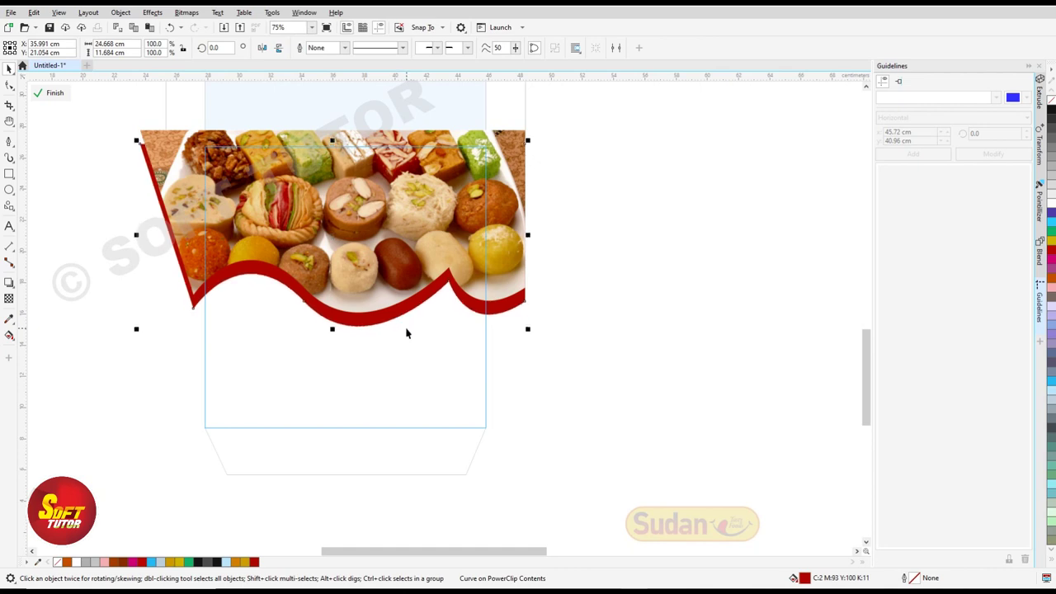
left_click(625, 278, "ctrl")
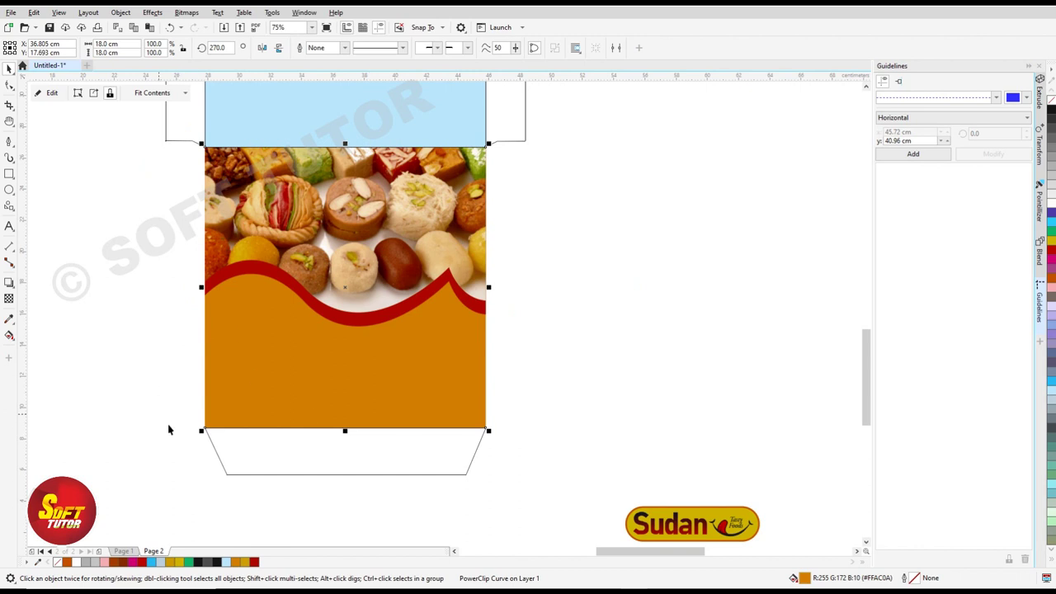
Move the Sudan logo and the SWEETS text onto the orange front panel below the photo.
left_click(719, 315)
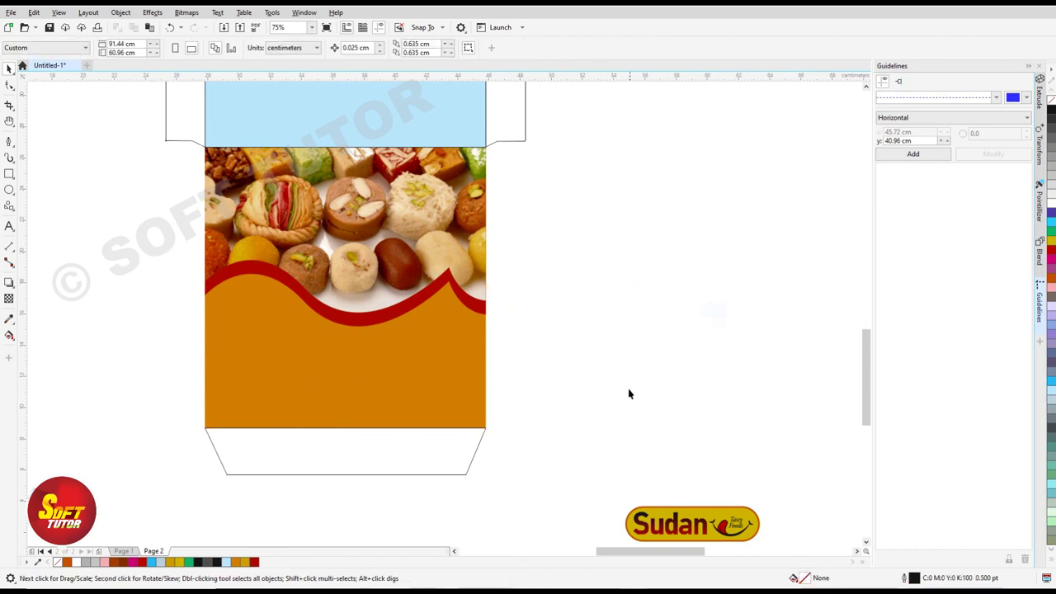
key("h")
left_click_drag(563, 415, 591, 297)
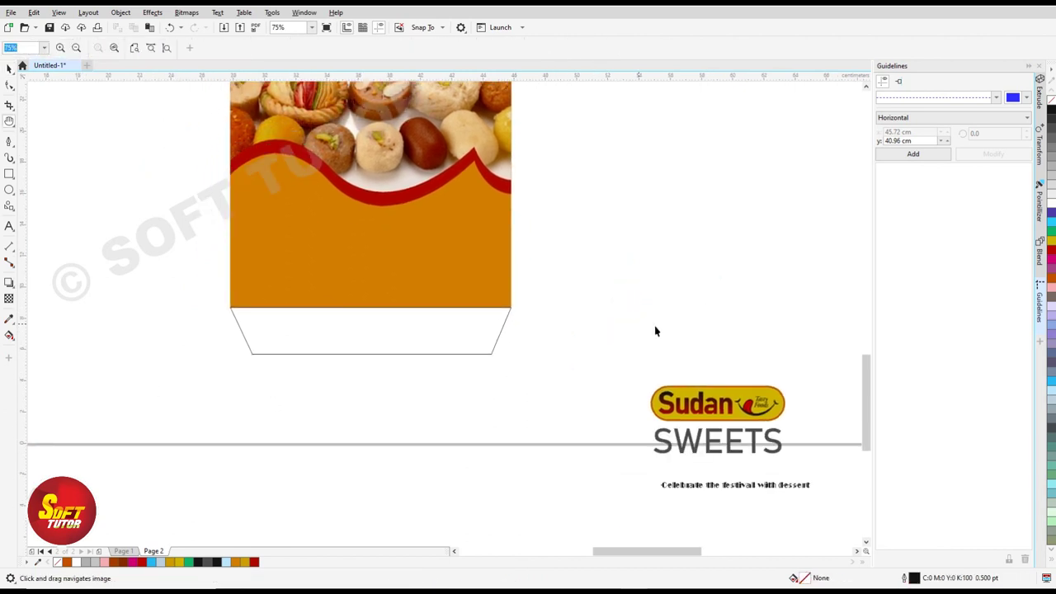
key("space")
left_click(748, 410)
left_click_drag(749, 410, 392, 255)
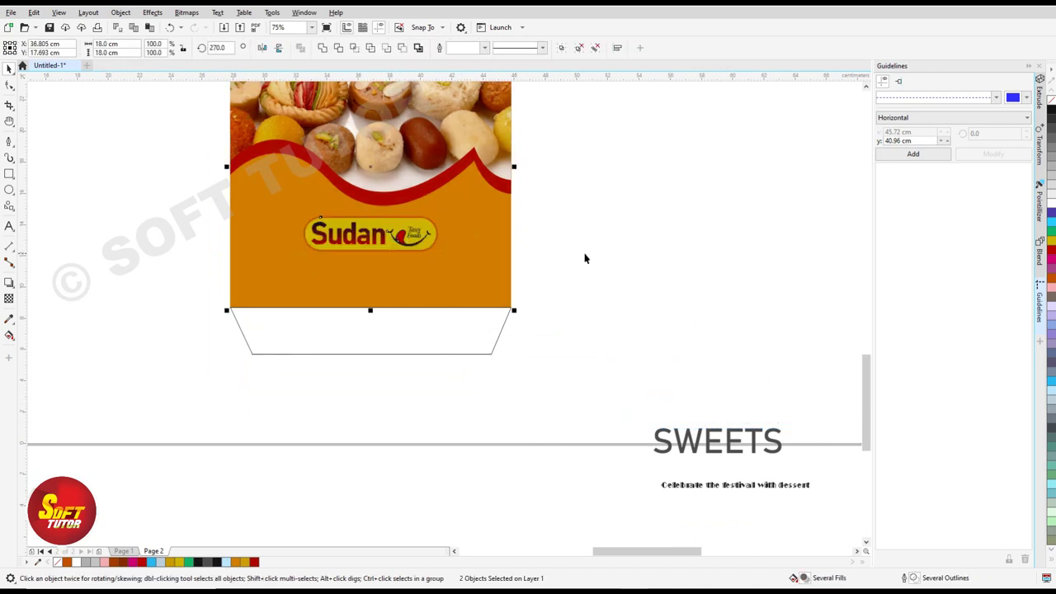
left_click(649, 251)
left_click(716, 450)
left_click_drag(713, 439, 363, 269)
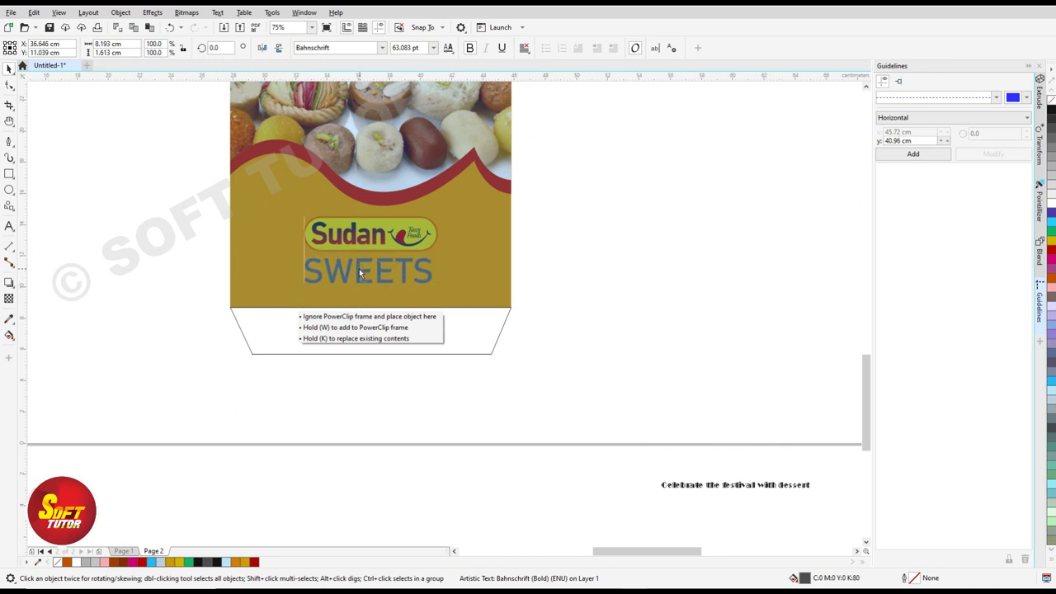
Nudge the Sudan logo and SWEETS together slightly upward on the panel.
left_click(455, 255)
left_click(681, 265)
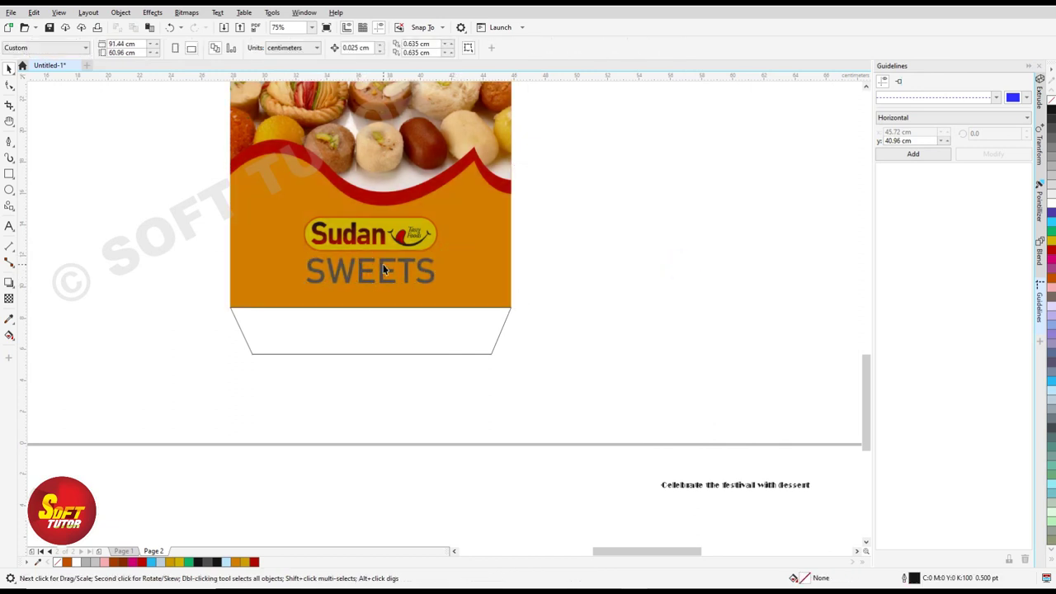
left_click(405, 284)
left_click_drag(536, 202, 266, 301)
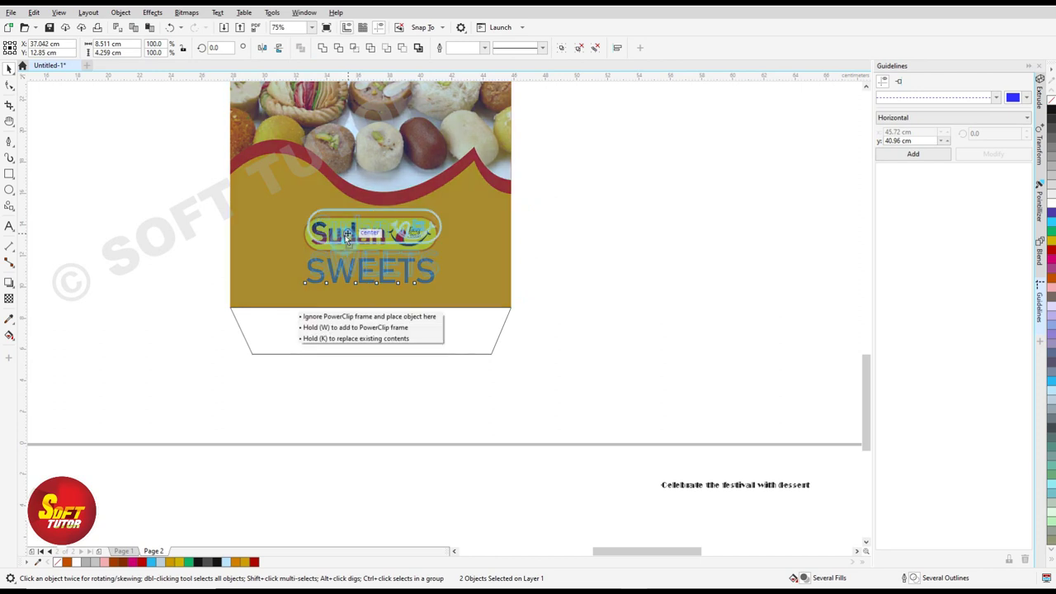
left_click_drag(332, 248, 332, 239)
Recolour the SWEETS lettering white from the palette.
left_click(483, 236)
left_click(776, 248)
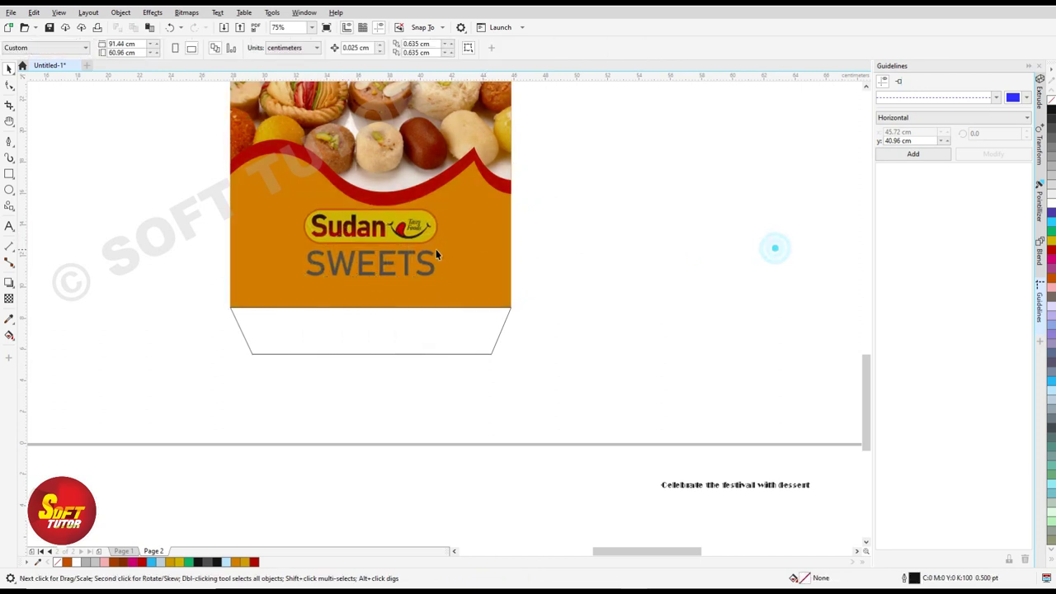
left_click(373, 270)
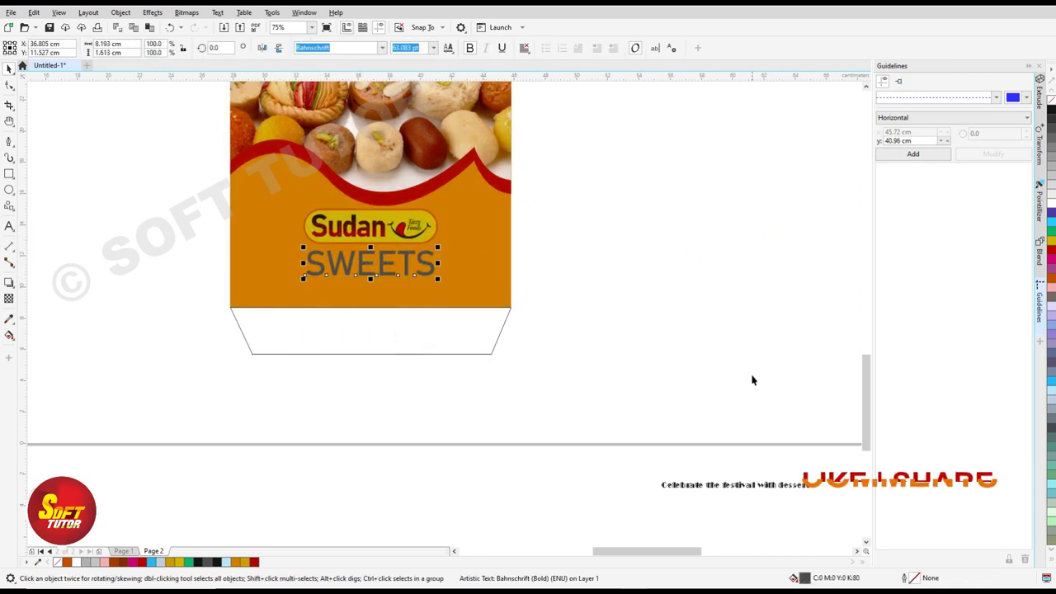
left_click(1050, 208)
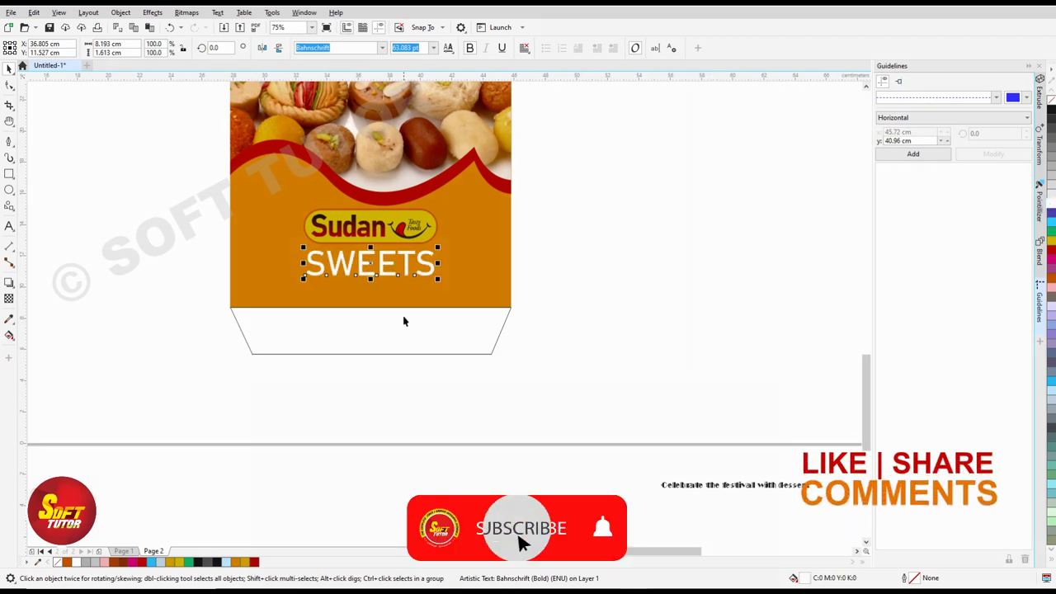
left_click(708, 276)
Place the 'Celebrate the festival with dessert' tagline on the panel beneath SWEETS.
left_click_drag(734, 489, 367, 298)
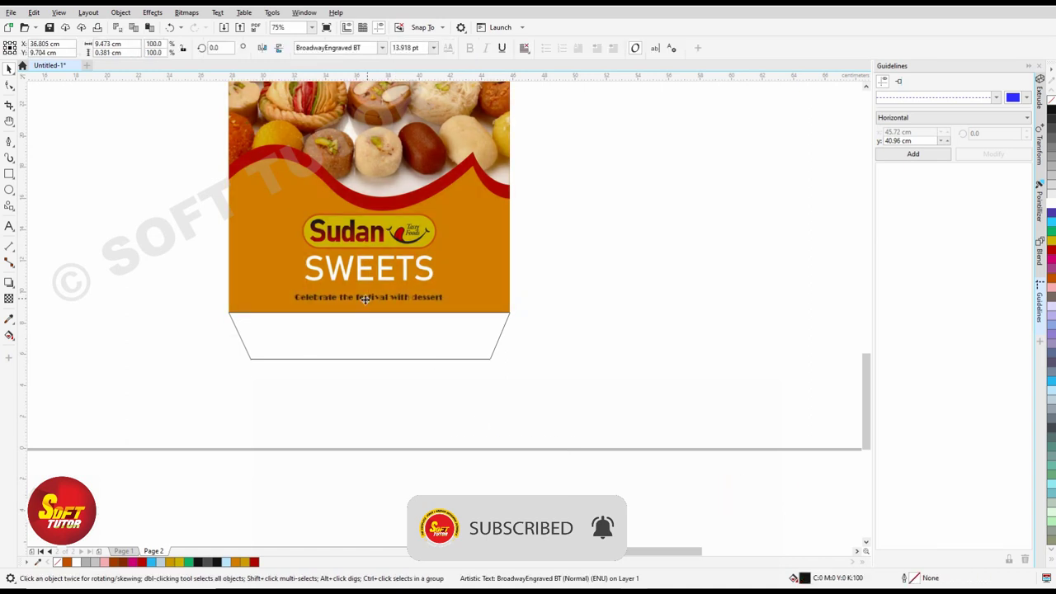
left_click_drag(242, 303, 660, 283)
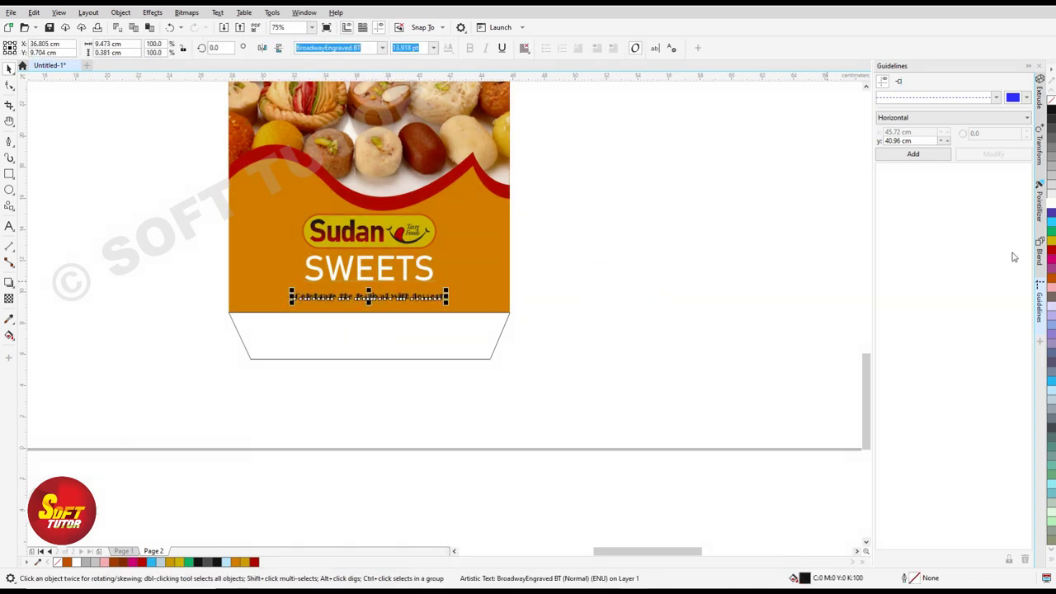
scroll(355, 299, "up", 2)
left_click(828, 311)
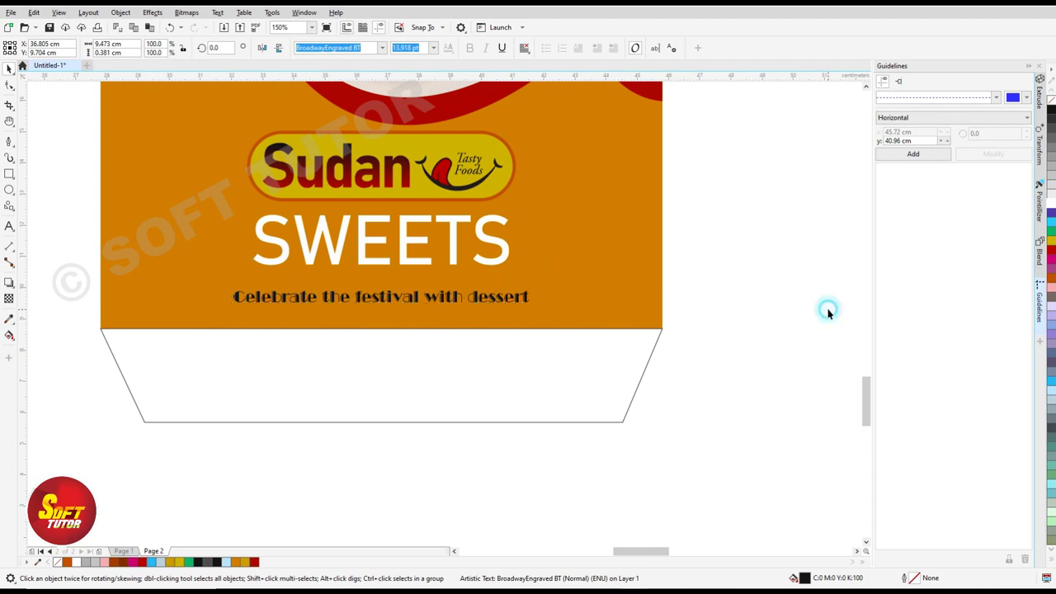
scroll(463, 369, "up", 3)
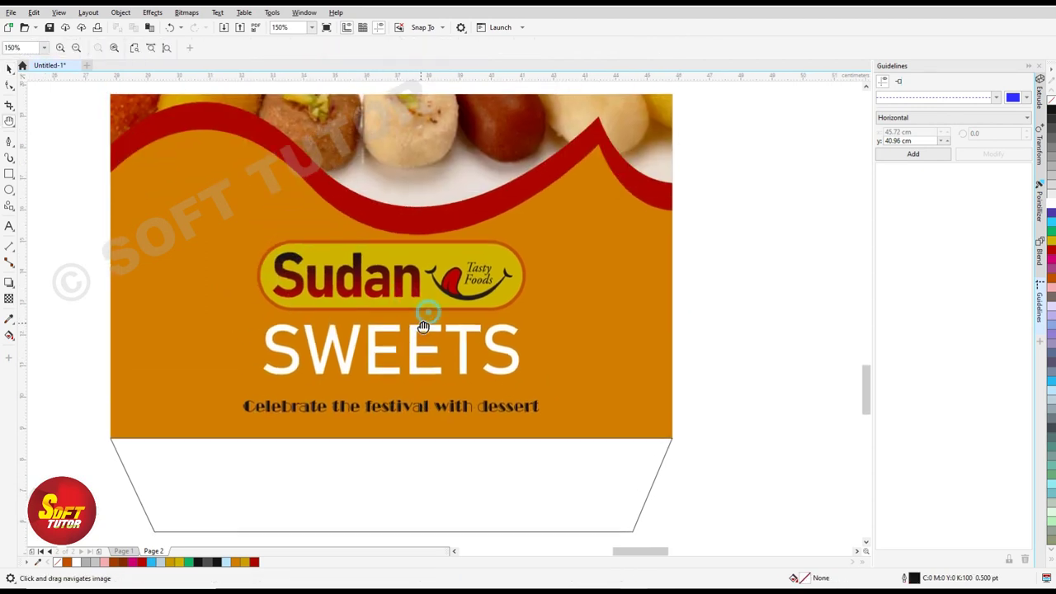
left_click(415, 332)
scroll(393, 304, "down", 2)
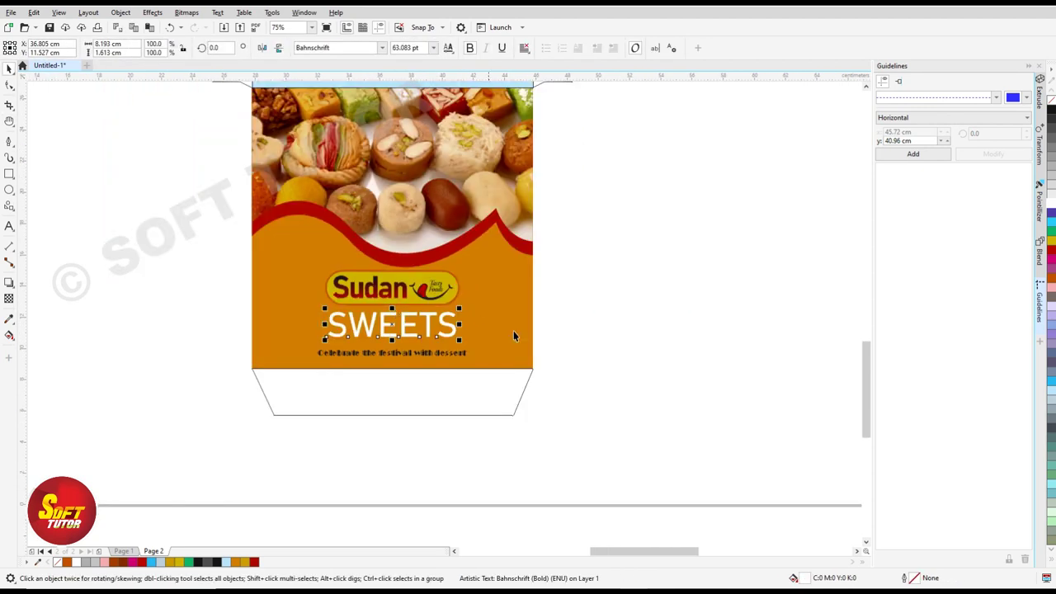
left_click(599, 332)
scroll(315, 310, "down", 2)
scroll(315, 310, "up", 2)
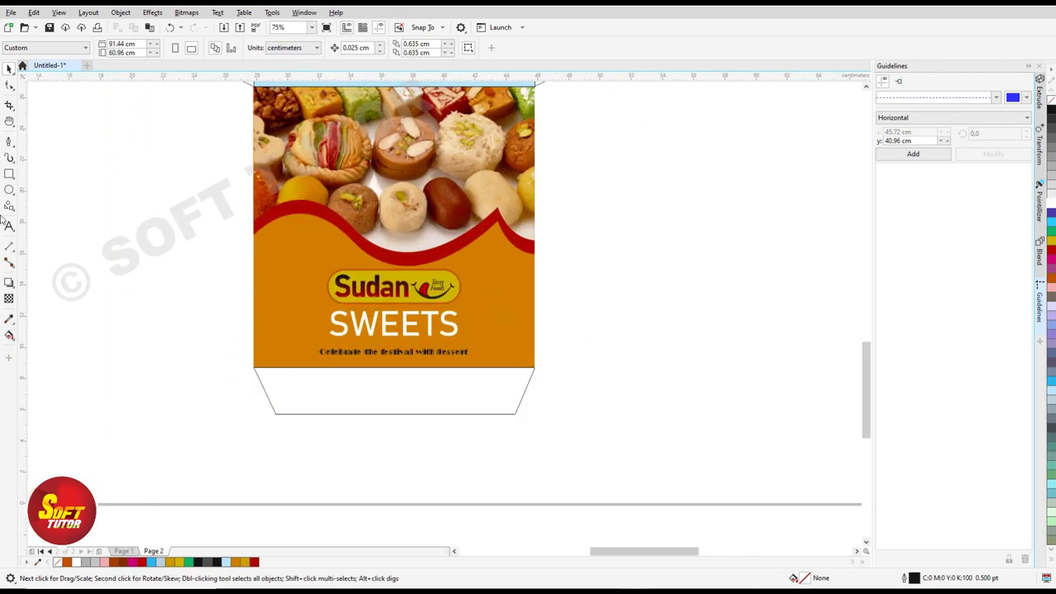
Draw a small 0.825 cm square just left of the tagline.
left_click(10, 175)
scroll(268, 346, "up", 2)
left_click_drag(256, 342, 281, 369)
Give the square a white fill and a 2 pt green outline.
key("space")
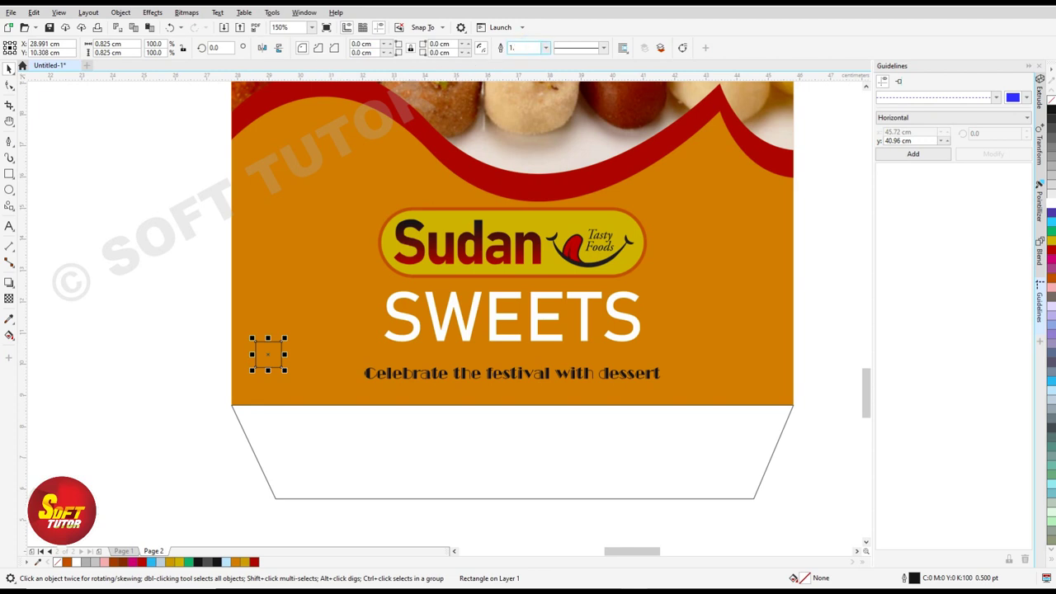
type("2")
key("Return")
scroll(275, 355, "up", 2)
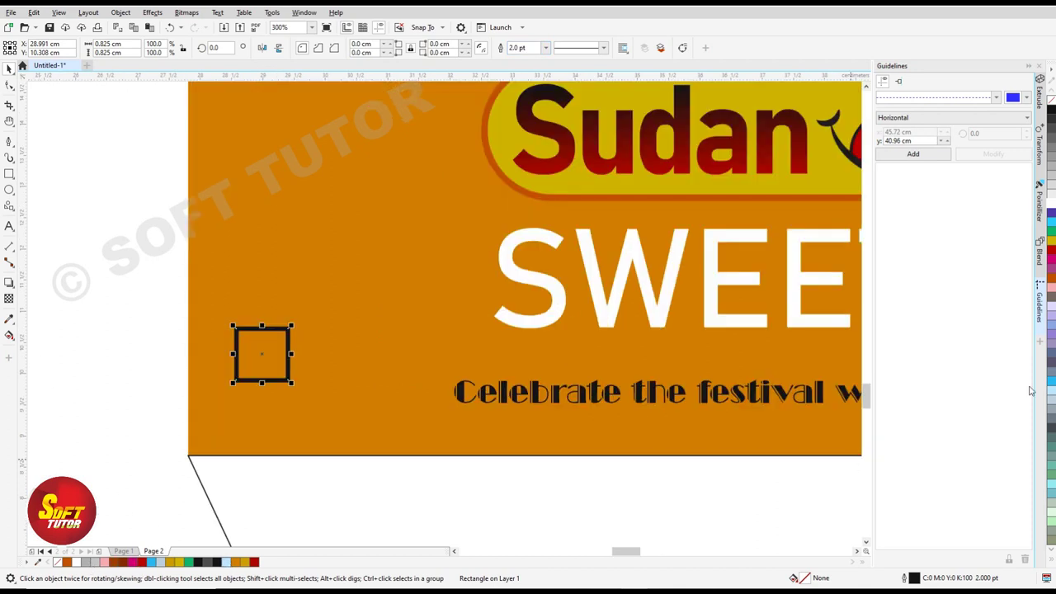
left_click(1052, 202)
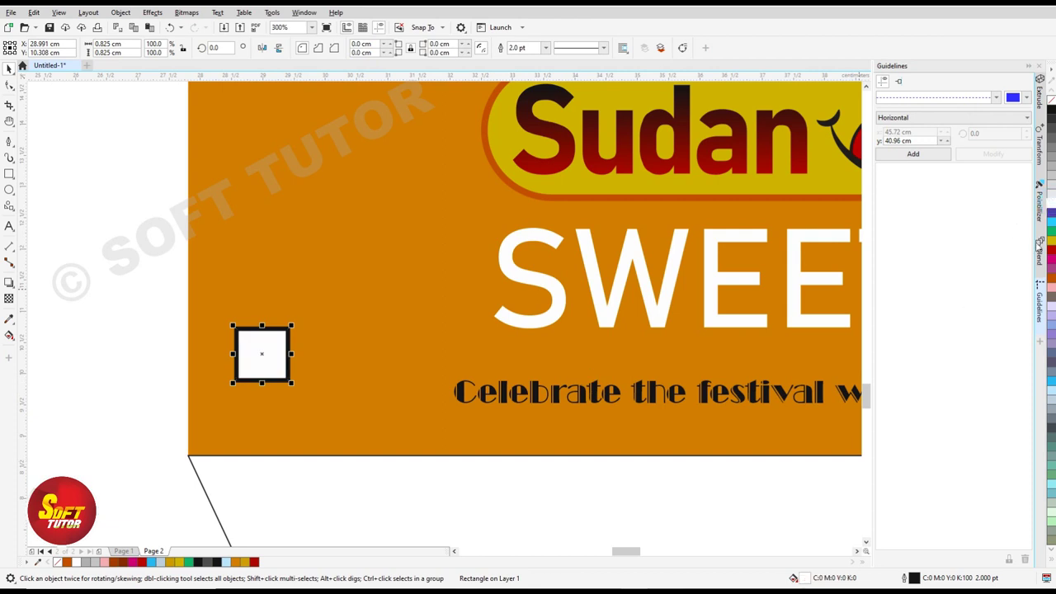
right_click(1053, 234)
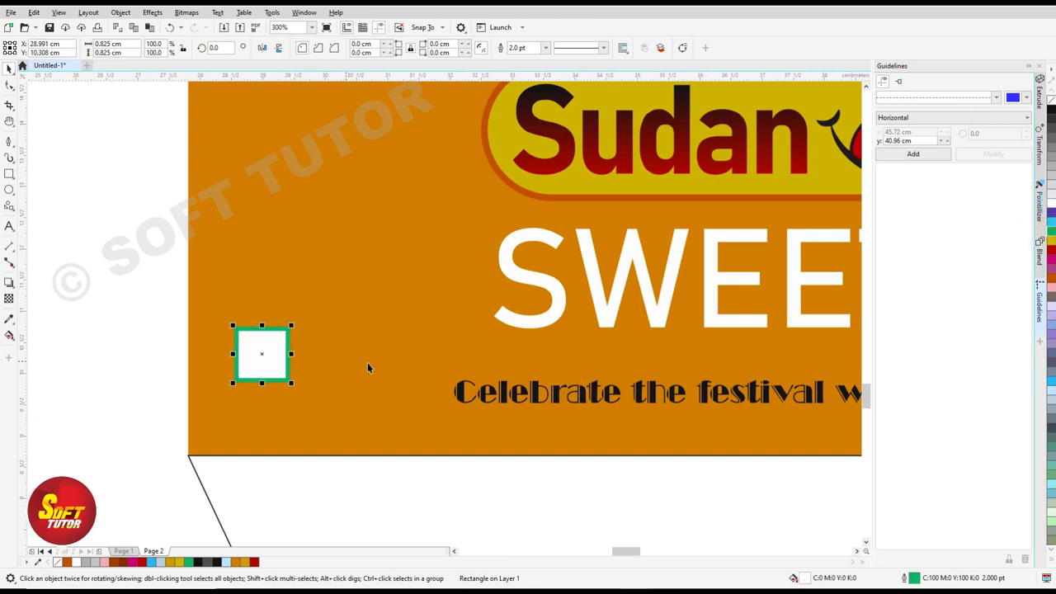
Draw a small green circle with no outline and centre it in the square.
left_click(10, 190)
left_click_drag(121, 333, 139, 360)
left_click_drag(146, 373, 148, 375)
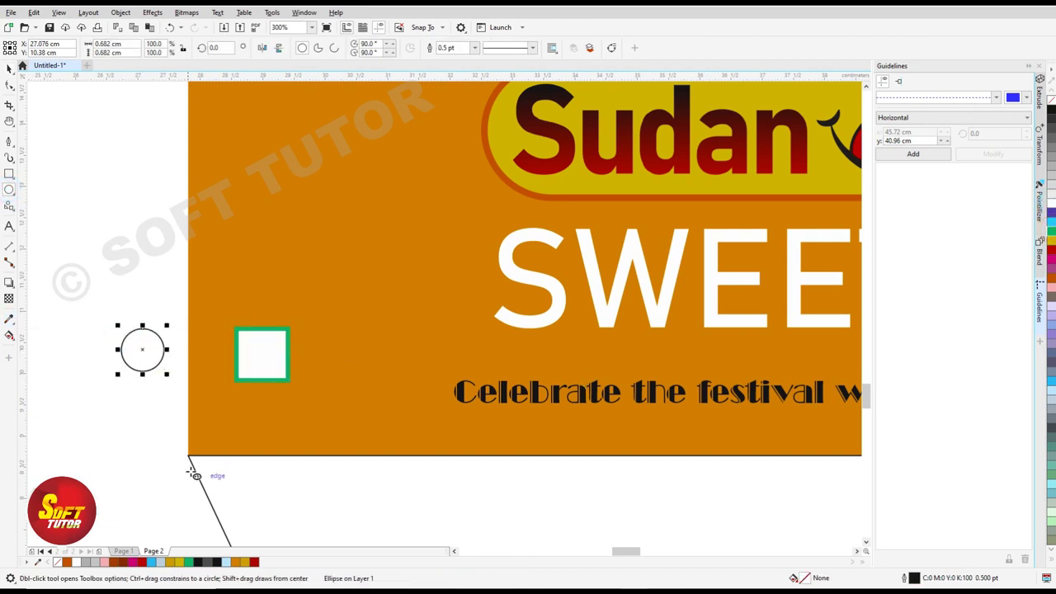
left_click(188, 562)
right_click(59, 562)
key("space")
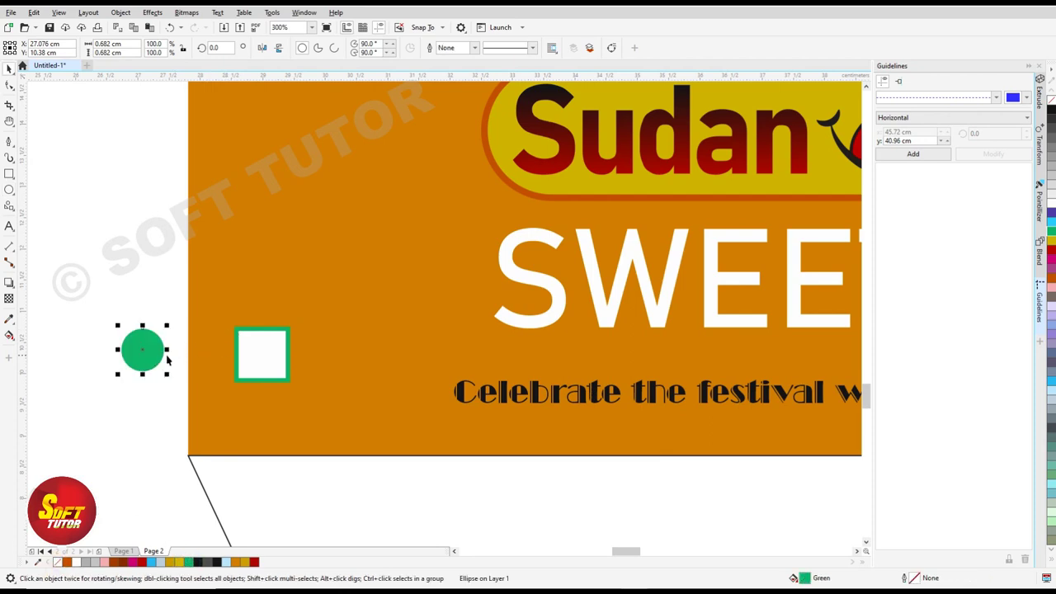
left_click_drag(142, 349, 263, 355)
Shrink the green circle to 0.533 cm and move it back beside the square.
scroll(261, 354, "up", 2)
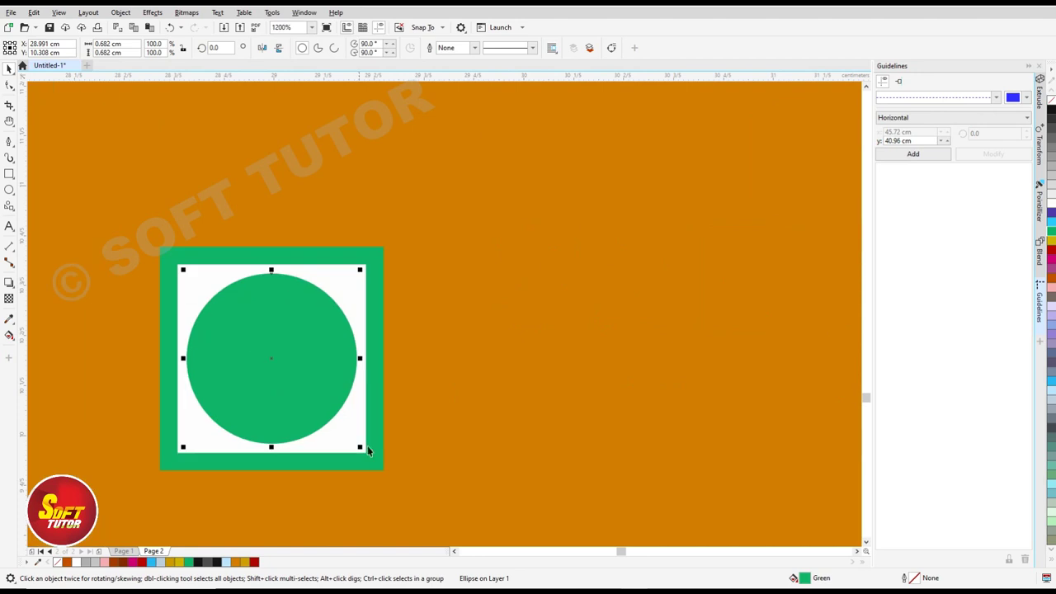
left_click_drag(363, 449, 338, 419)
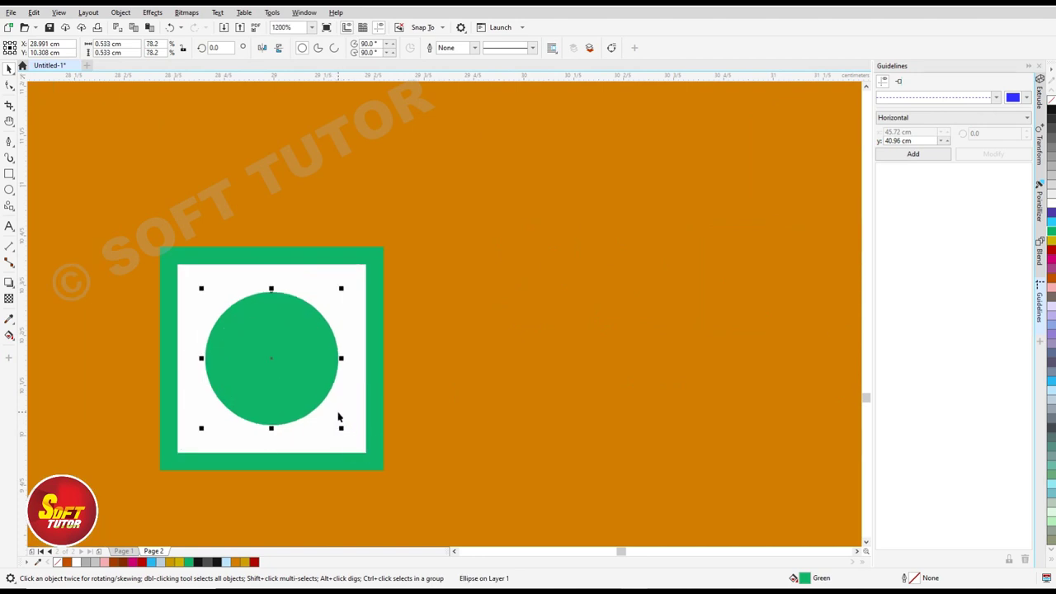
scroll(314, 374, "down", 1)
scroll(315, 374, "down", 2)
left_click_drag(314, 374, 193, 370)
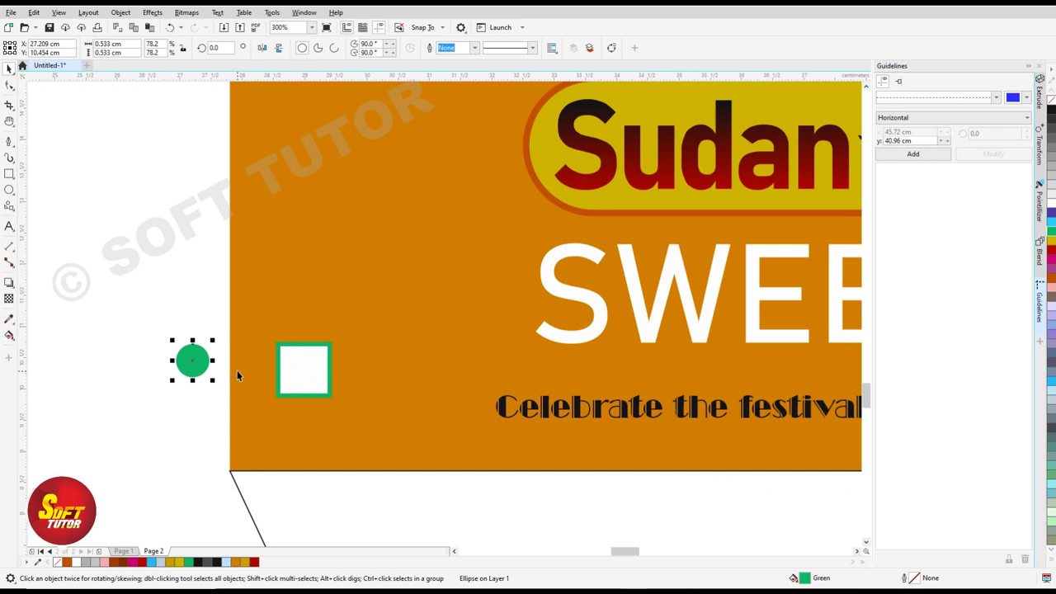
PowerClip the green dot centred inside the white square to finish the veg mark.
left_click(60, 13)
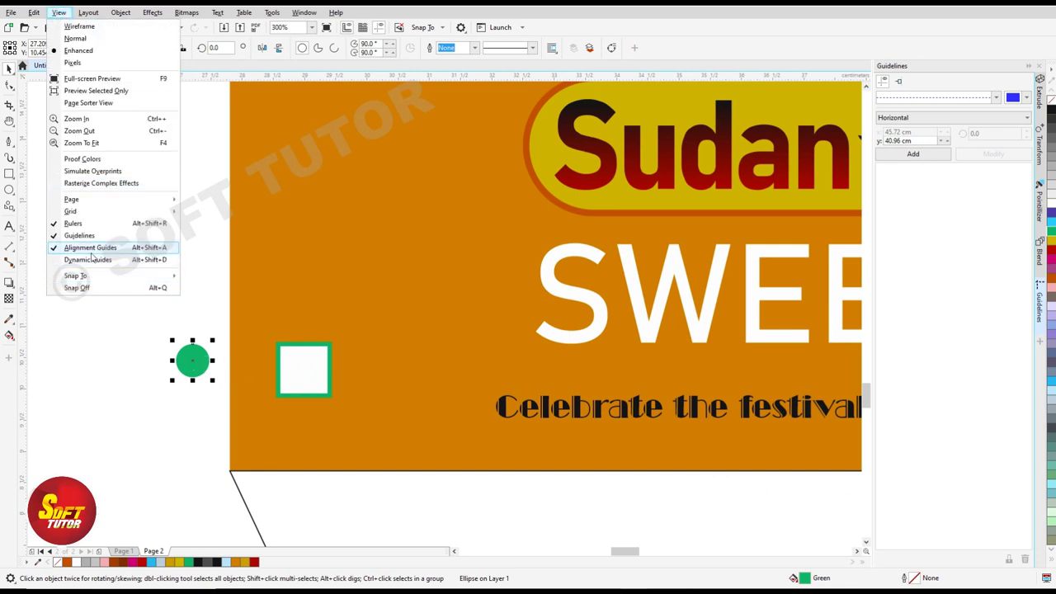
left_click(132, 345)
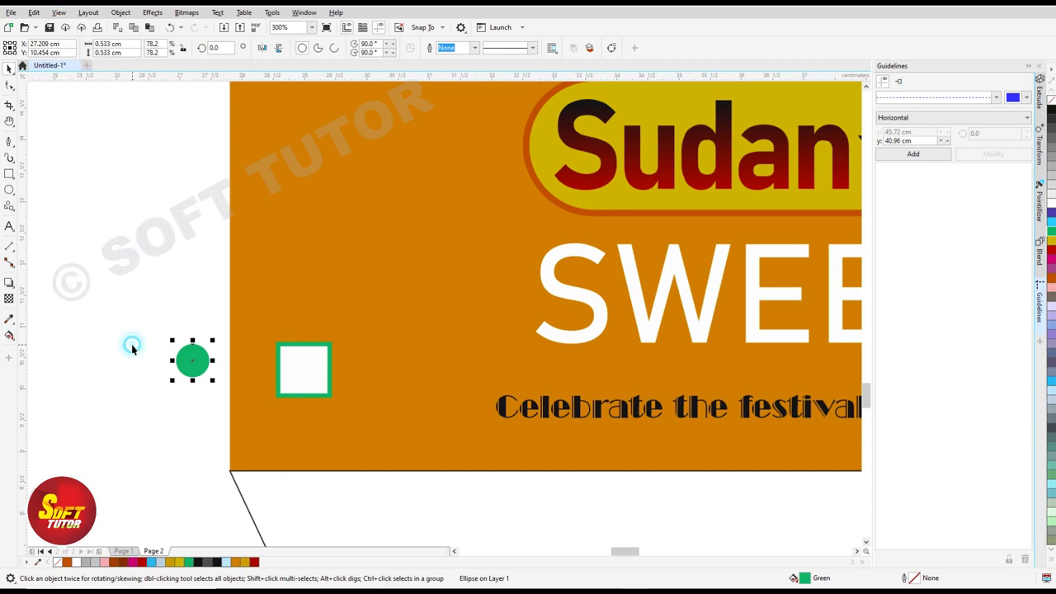
scroll(223, 368, "up", 2)
left_click_drag(183, 365, 387, 379)
key("F4")
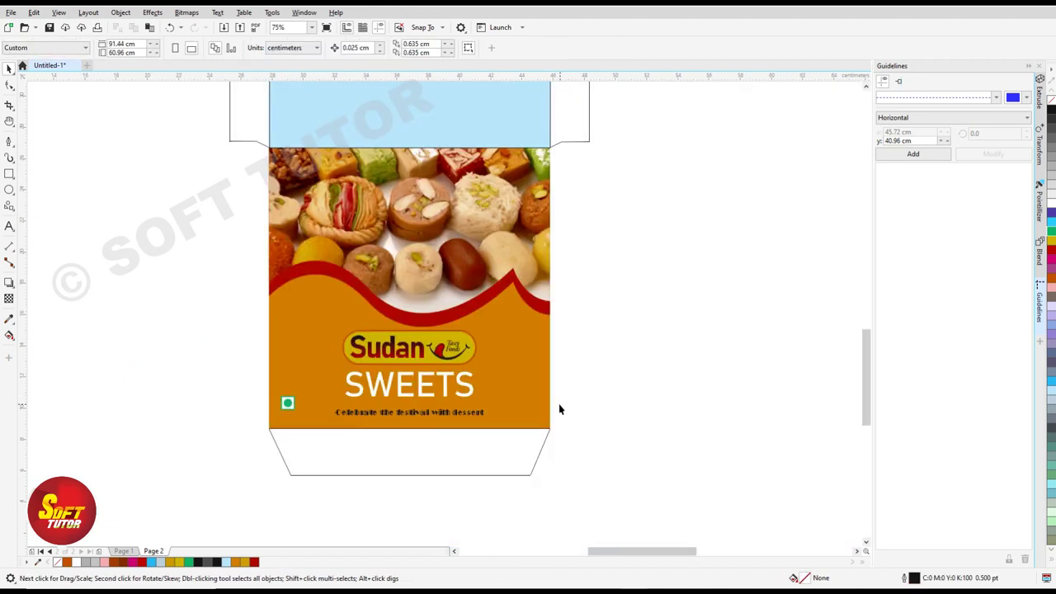
left_click(445, 387)
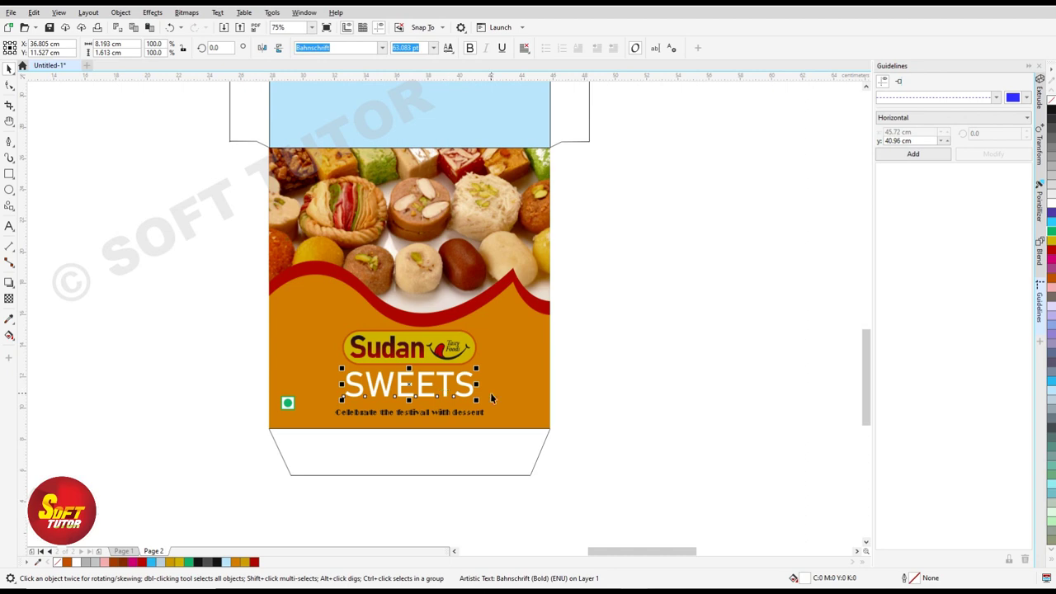
Apply a vertical linear fountain fill to the bottom flap.
scroll(452, 374, "down", 3)
left_click(523, 330)
scroll(415, 373, "up", 2)
left_click(372, 409)
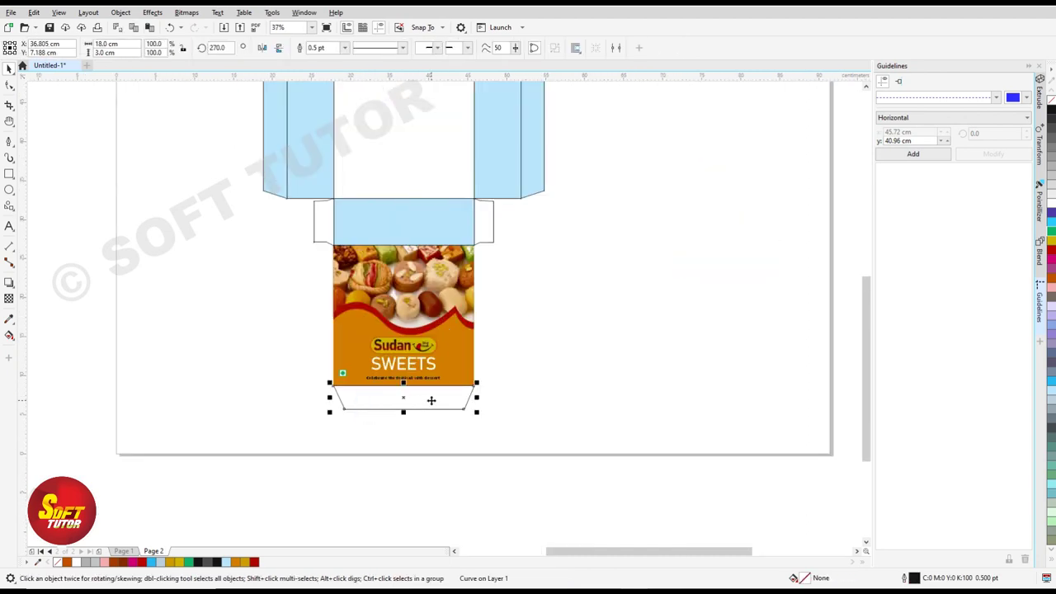
scroll(400, 403, "up", 2)
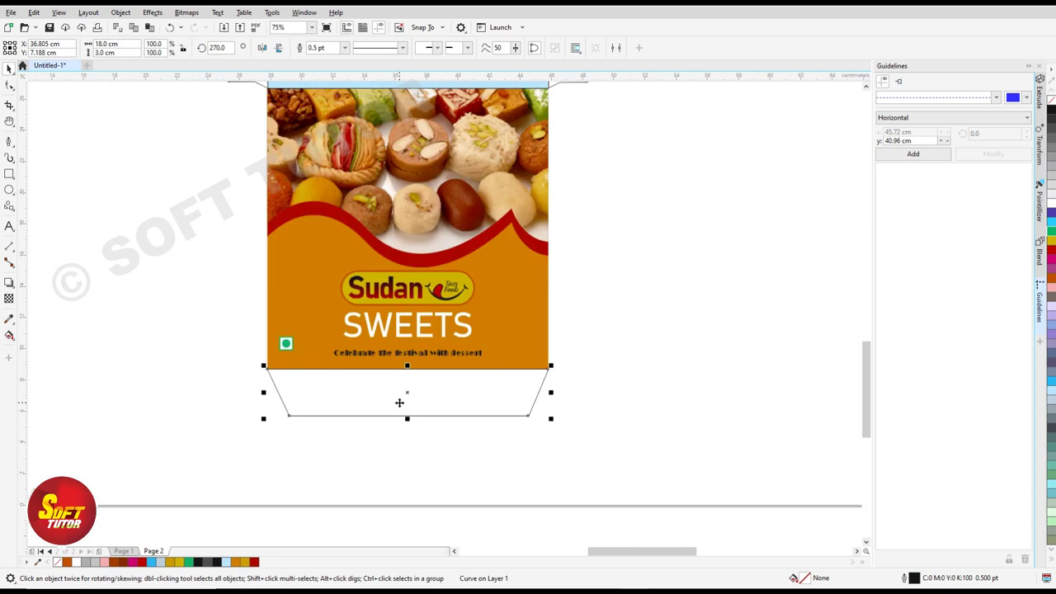
left_click(10, 336)
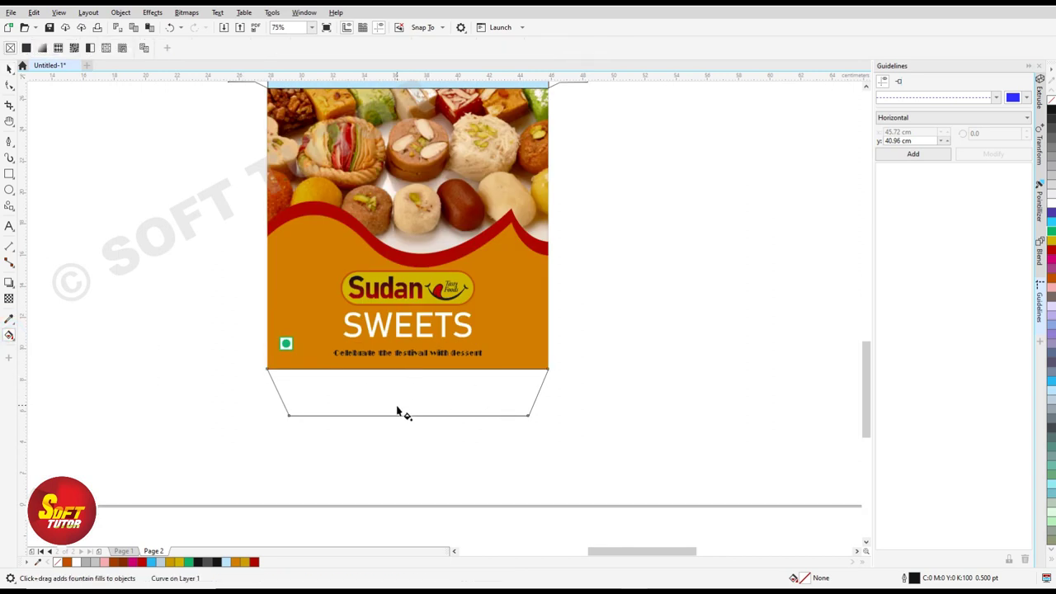
left_click_drag(399, 415, 399, 373)
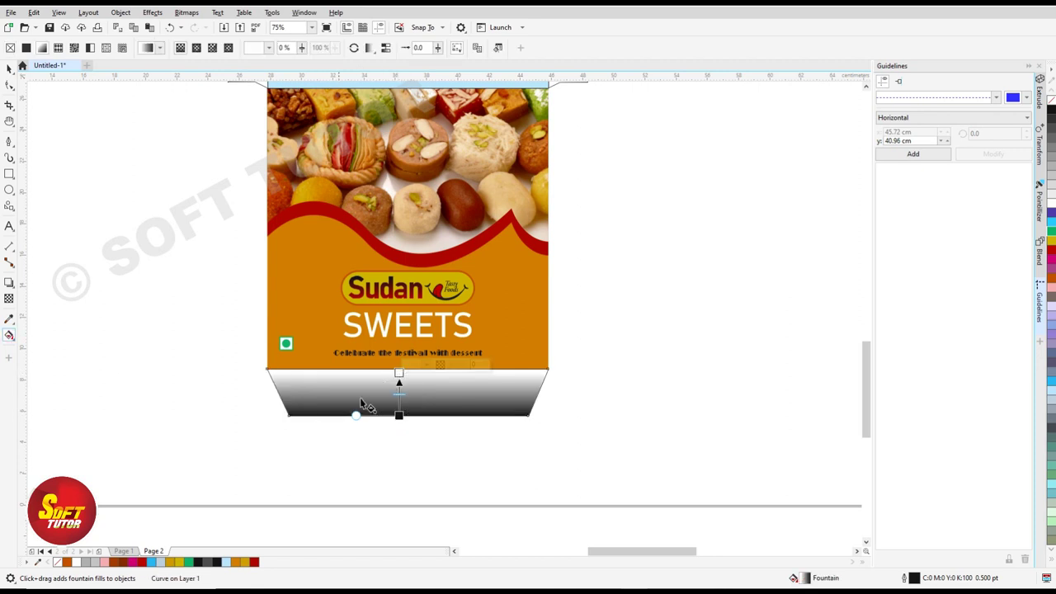
Set the gradient stops to gold and orange, darkening one stop in the CMYK mixer.
left_click(399, 415)
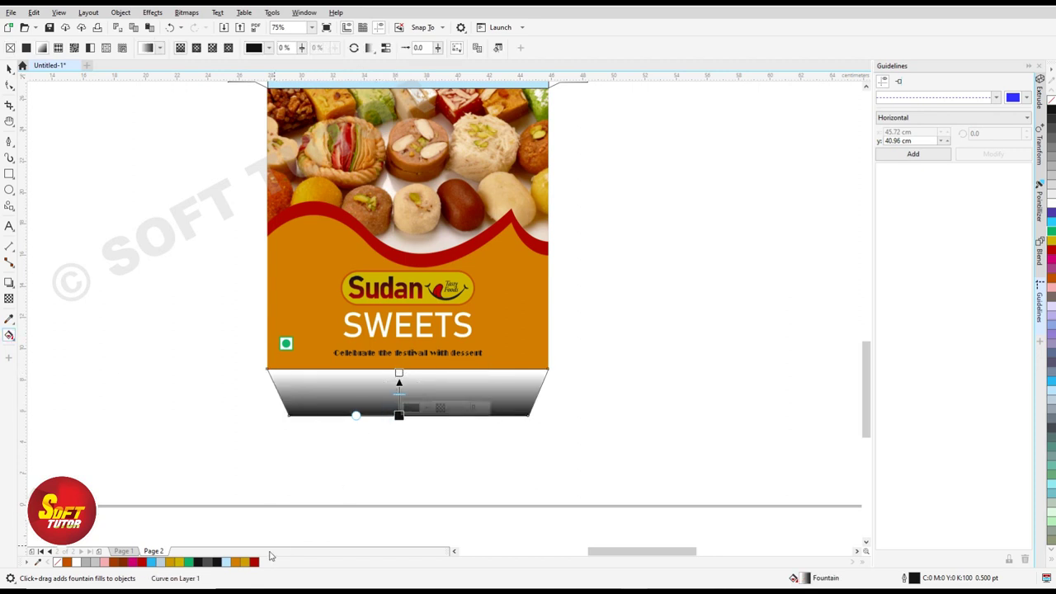
left_click(237, 562)
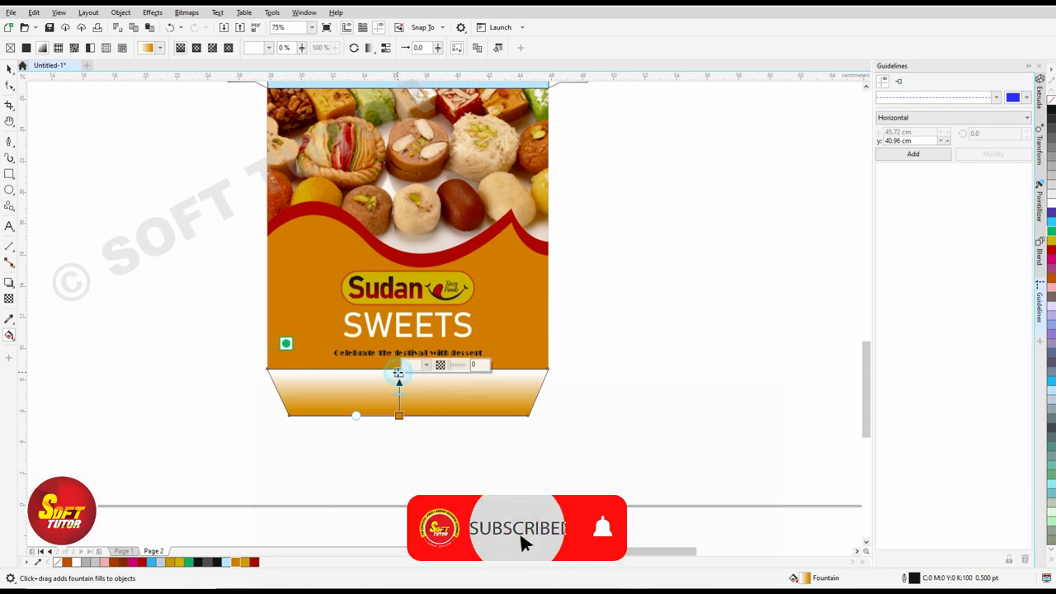
left_click(245, 564)
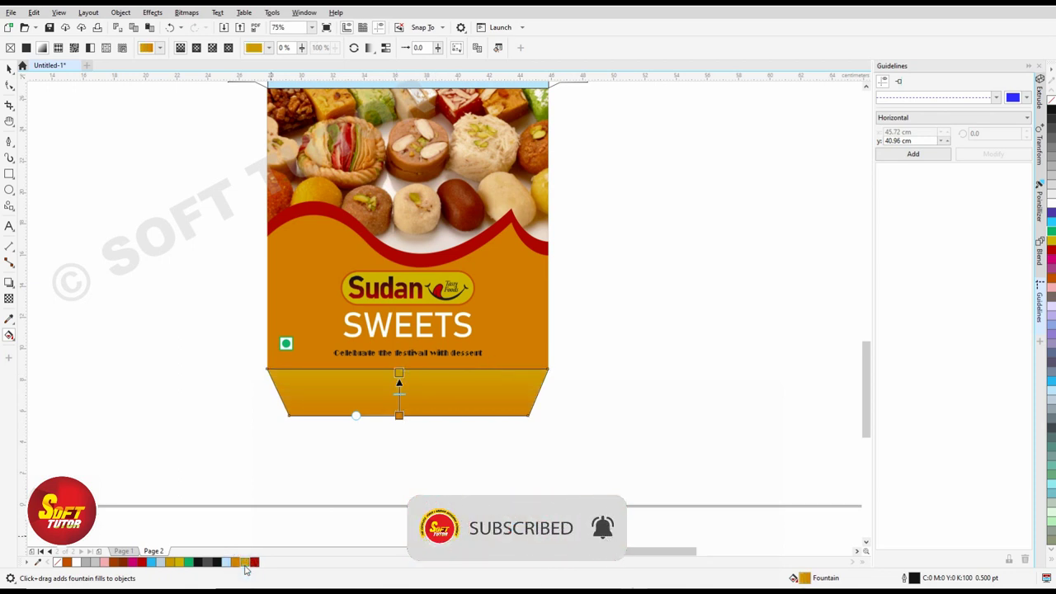
left_click(399, 374)
left_click(417, 365)
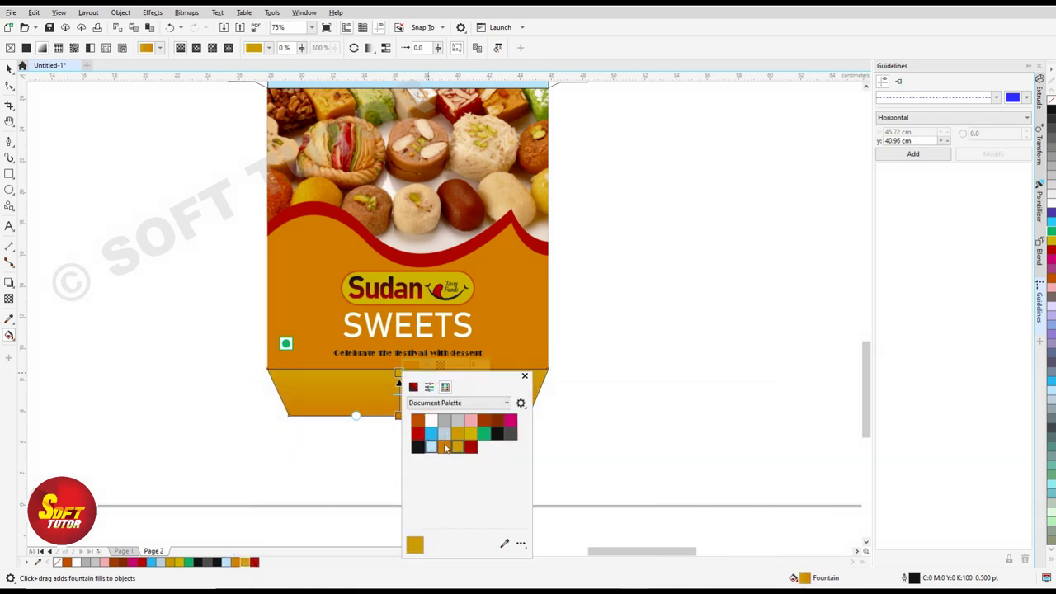
left_click(414, 386)
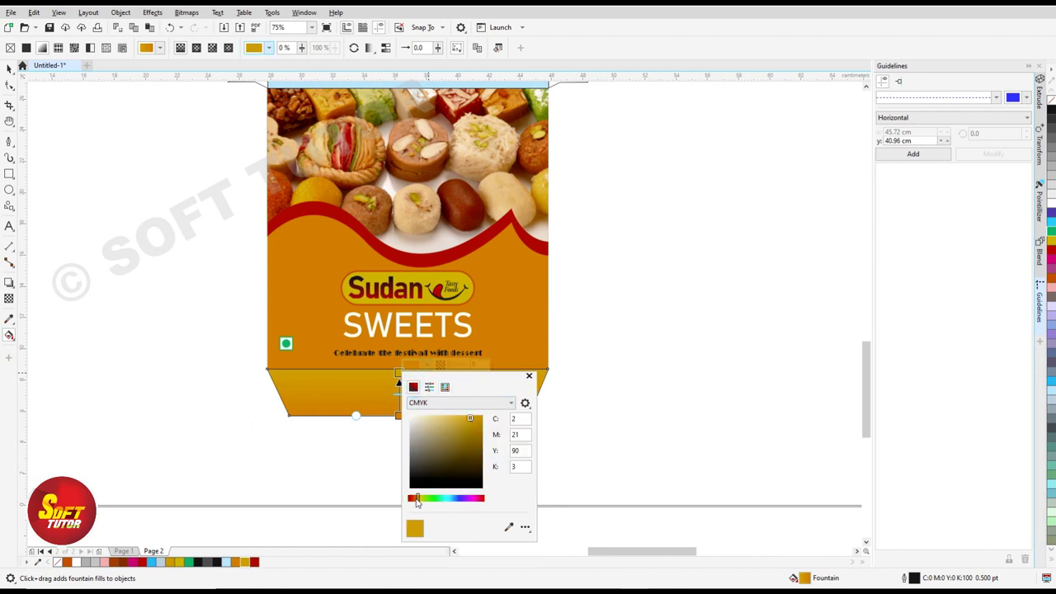
left_click_drag(417, 499, 414, 499)
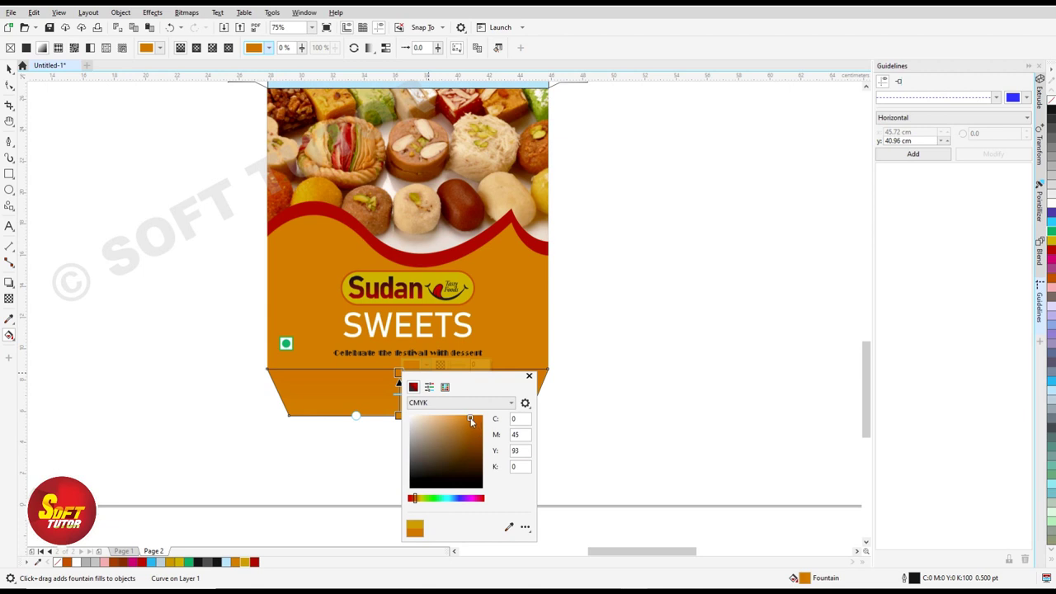
left_click_drag(471, 421, 485, 423)
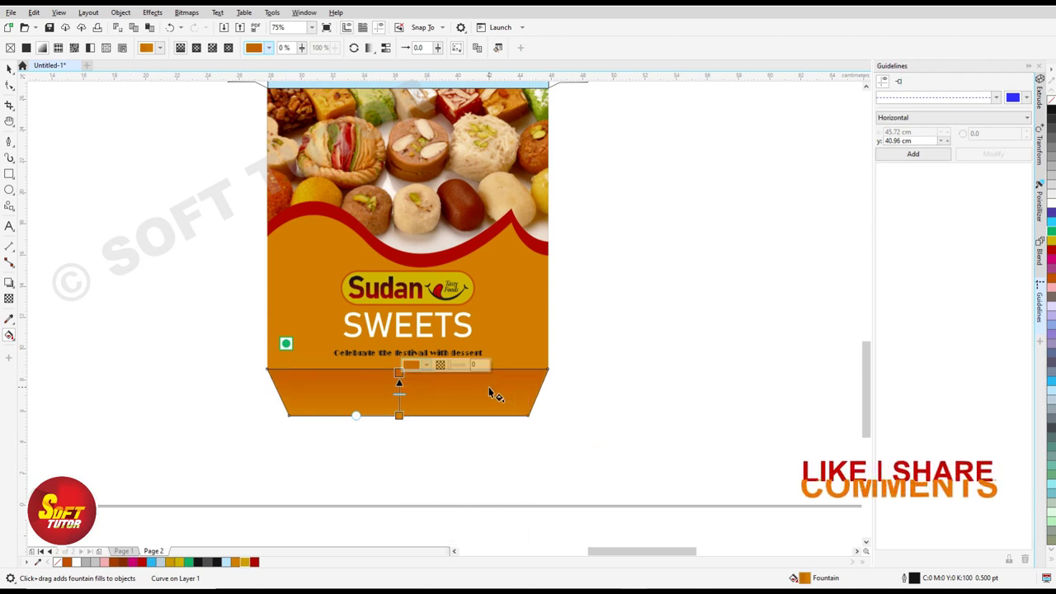
left_click(566, 384)
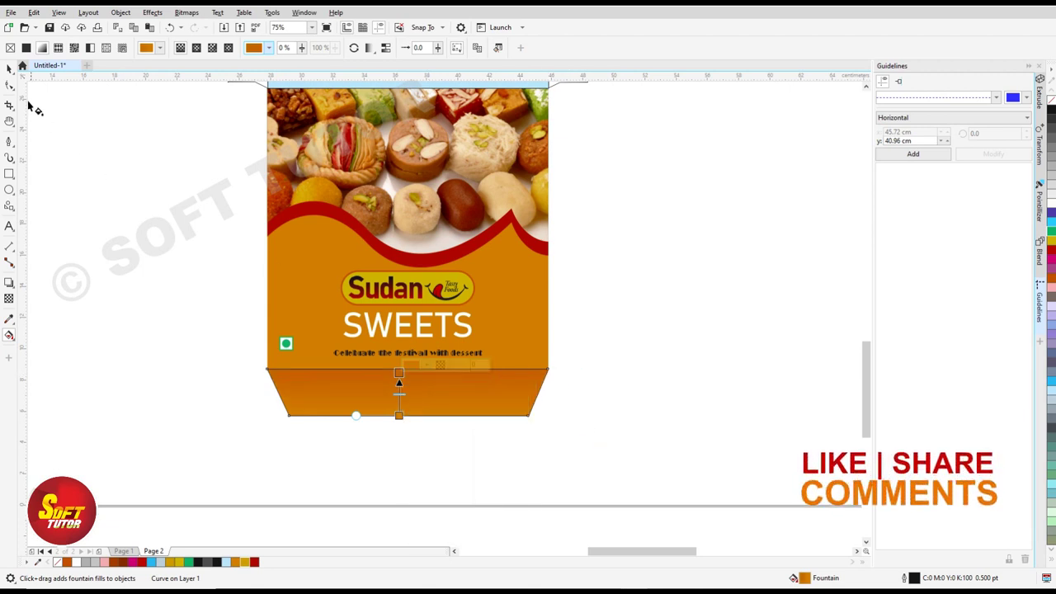
Deselect the bottom flap to review the orange gradient result.
left_click(9, 68)
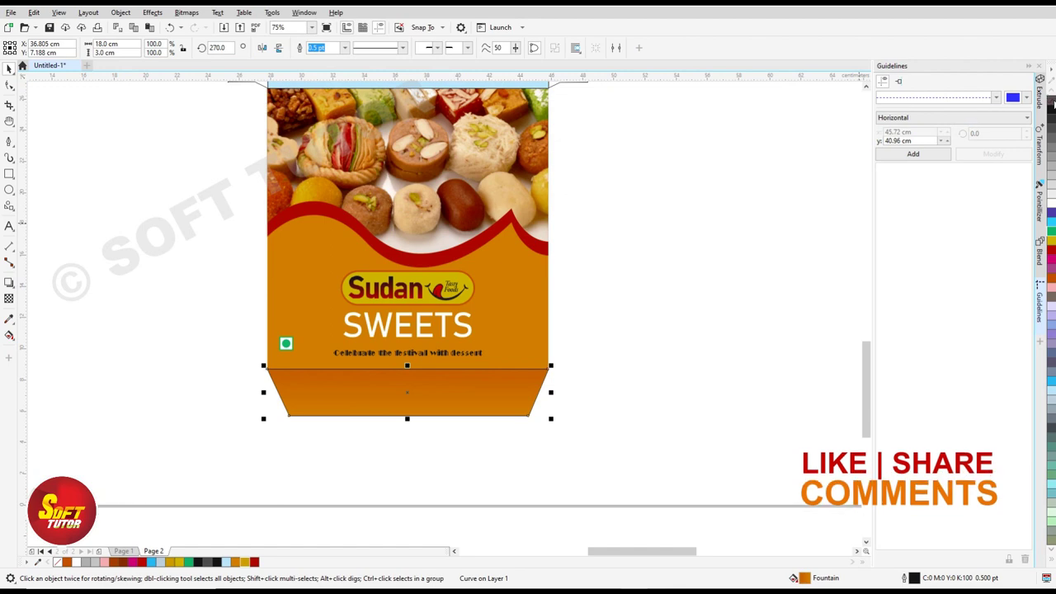
left_click(718, 372)
scroll(473, 395, "down", 3)
left_click(600, 358)
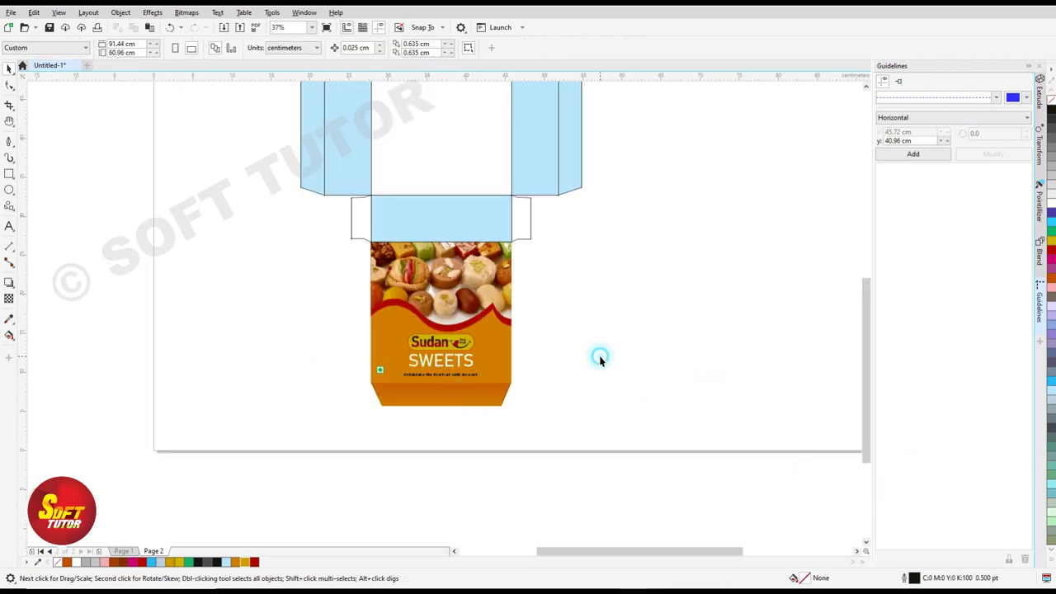
scroll(589, 363, "up", 2)
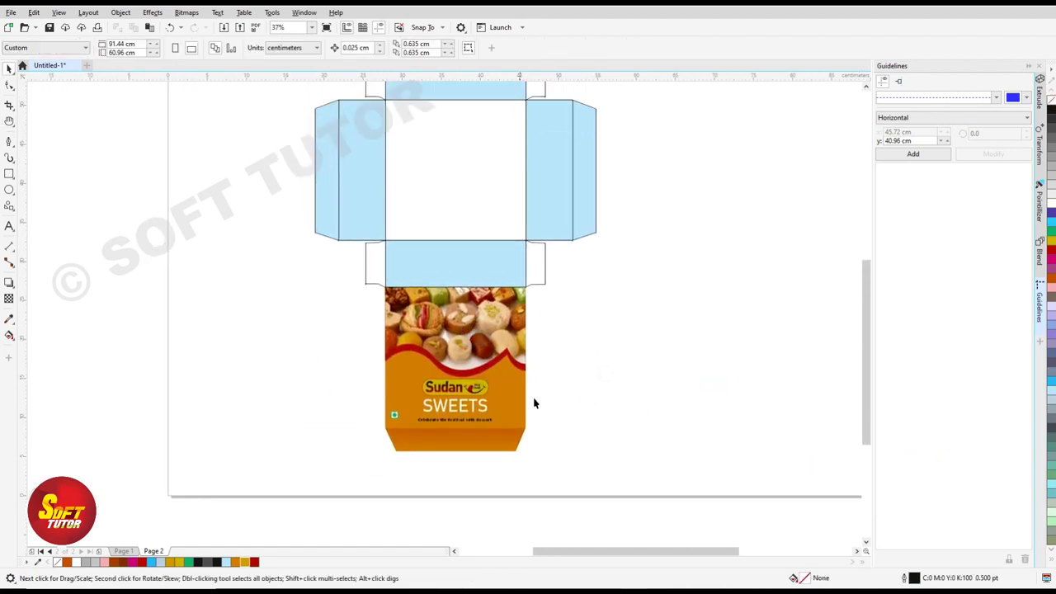
left_click(472, 441)
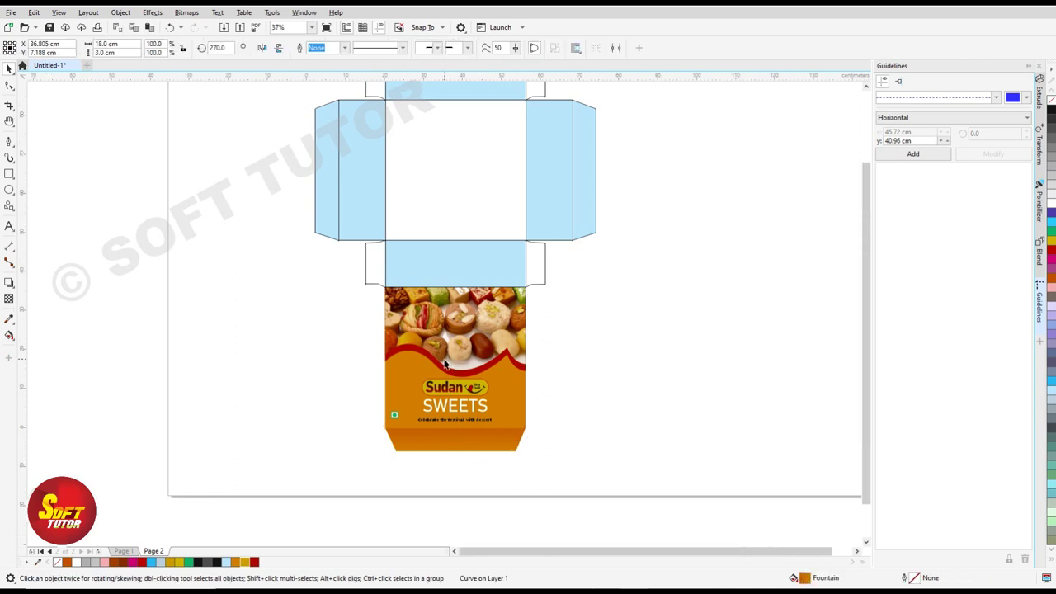
scroll(446, 363, "down", 2)
left_click(552, 347)
left_click(436, 399)
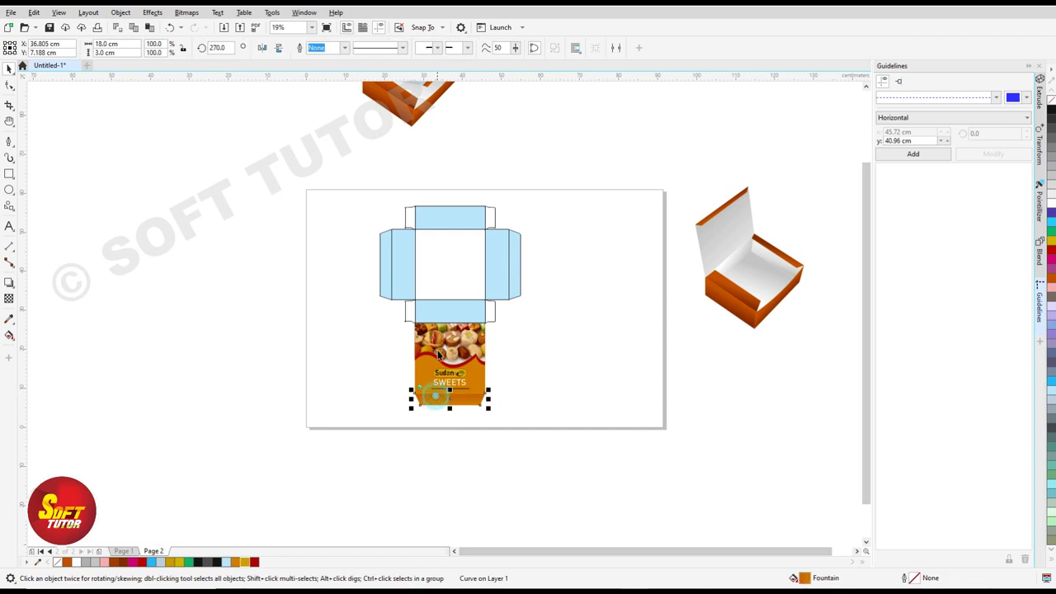
scroll(439, 355, "up", 2)
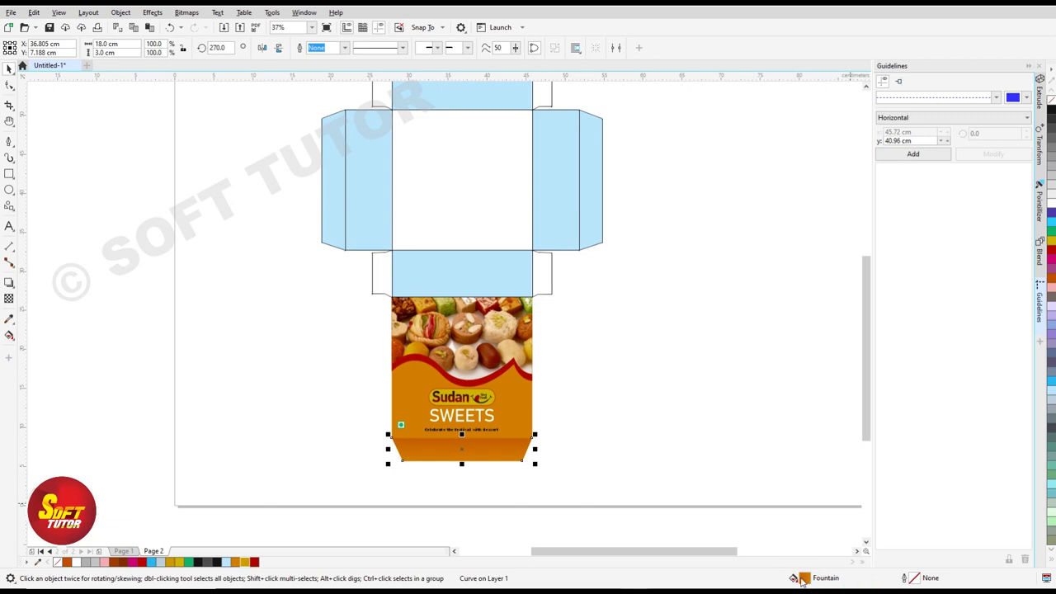
Copy the front panel's orange gradient onto the top panel and both side panels.
left_click_drag(805, 577, 562, 281)
left_click_drag(469, 275, 469, 274)
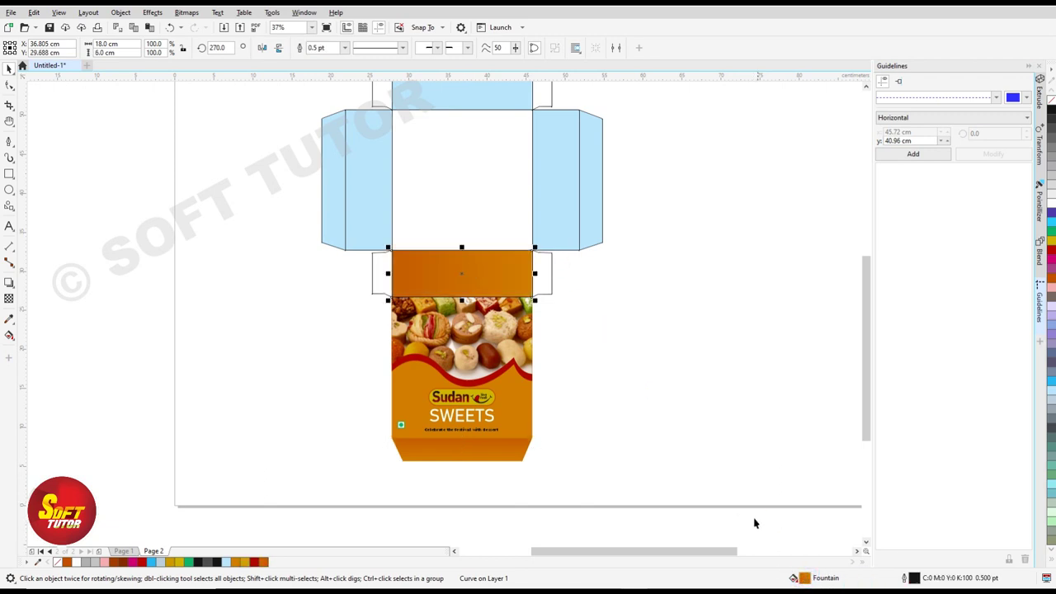
left_click_drag(665, 247, 671, 330)
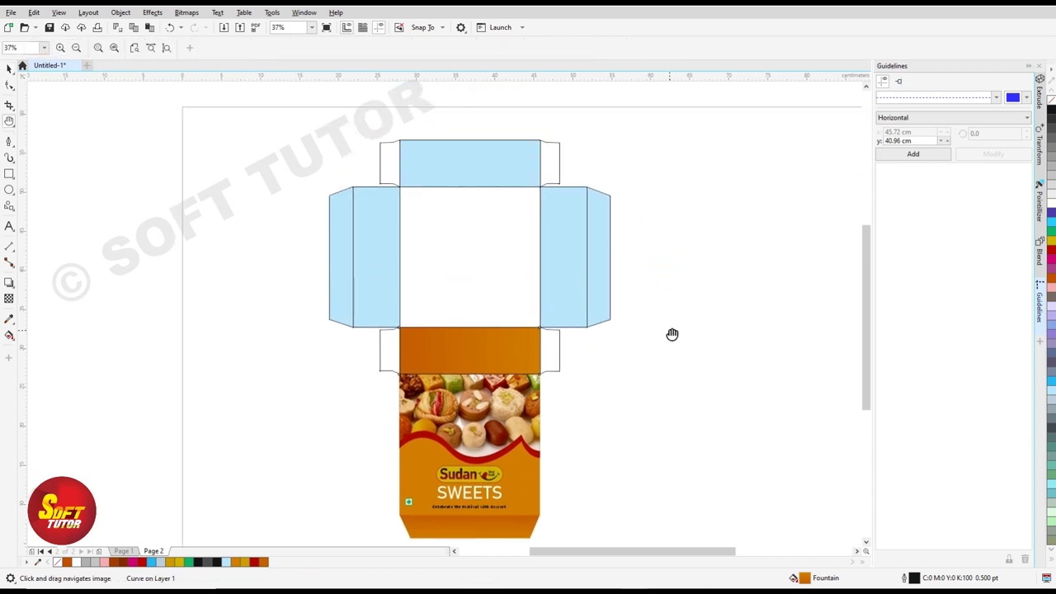
mouse_move(803, 576)
left_mouse_down()
mouse_move(554, 287)
mouse_move(556, 265)
left_mouse_up()
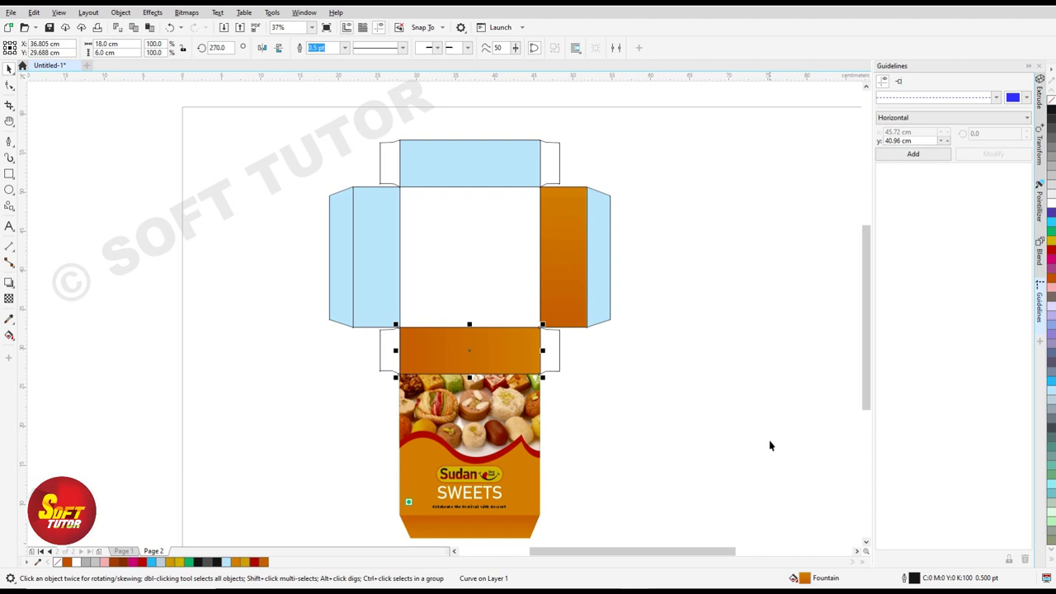
left_click_drag(819, 583, 530, 244)
left_click_drag(492, 175, 492, 176)
left_click_drag(805, 578, 371, 279)
Fill the left and right side flaps with the orange gradient and check each flap.
left_click(605, 266)
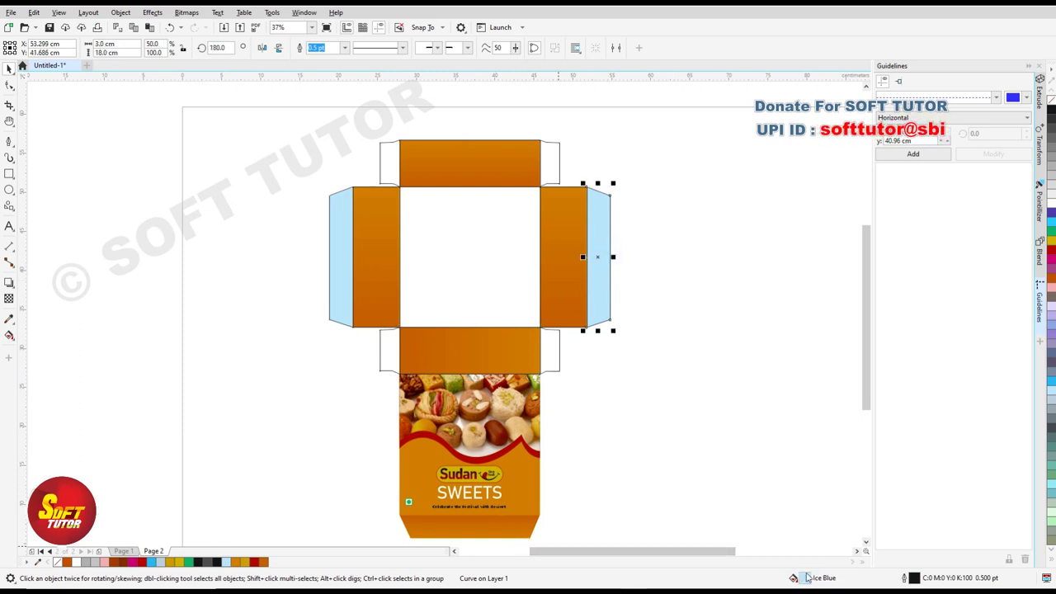
left_click(477, 526)
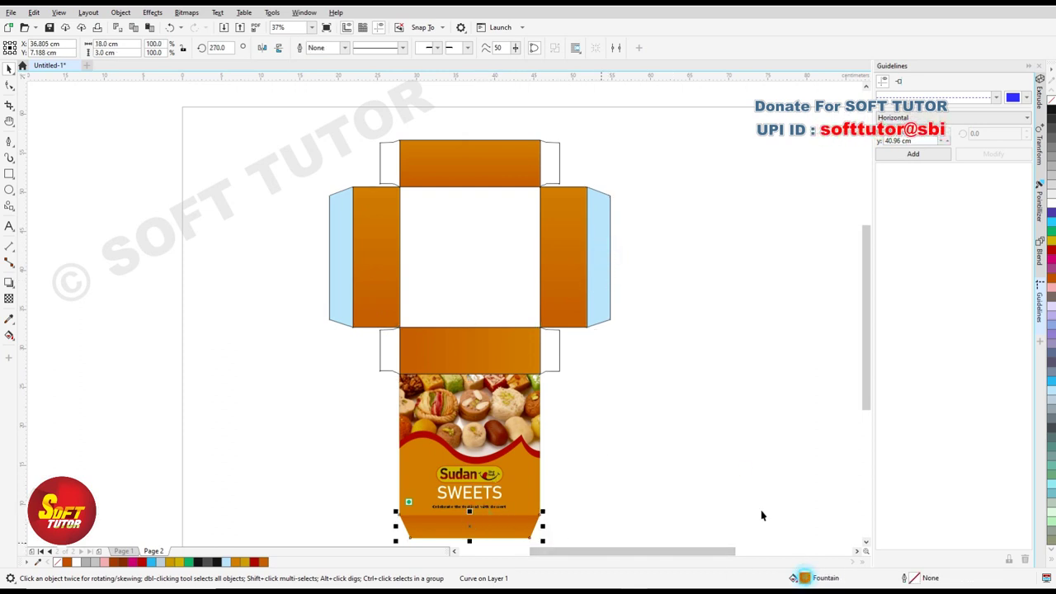
left_click_drag(805, 577, 596, 247)
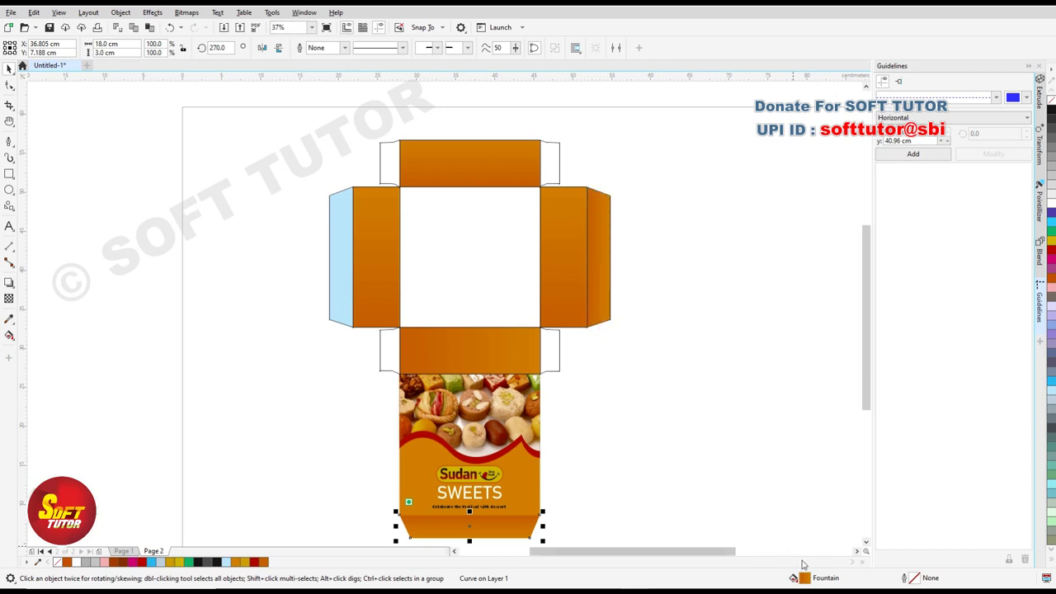
left_click_drag(804, 577, 347, 257)
left_click(706, 327)
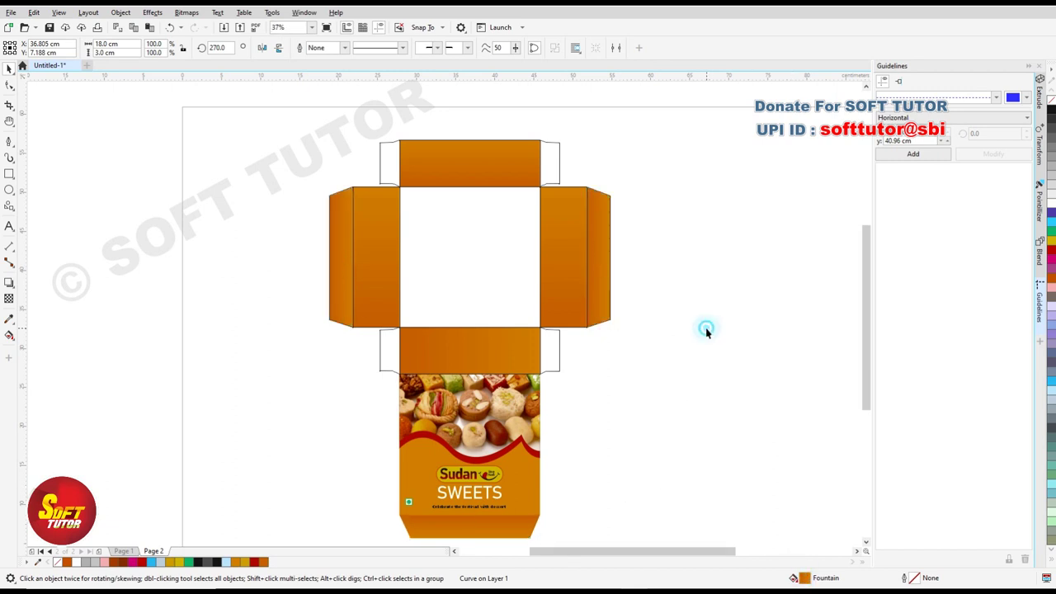
left_click(601, 198)
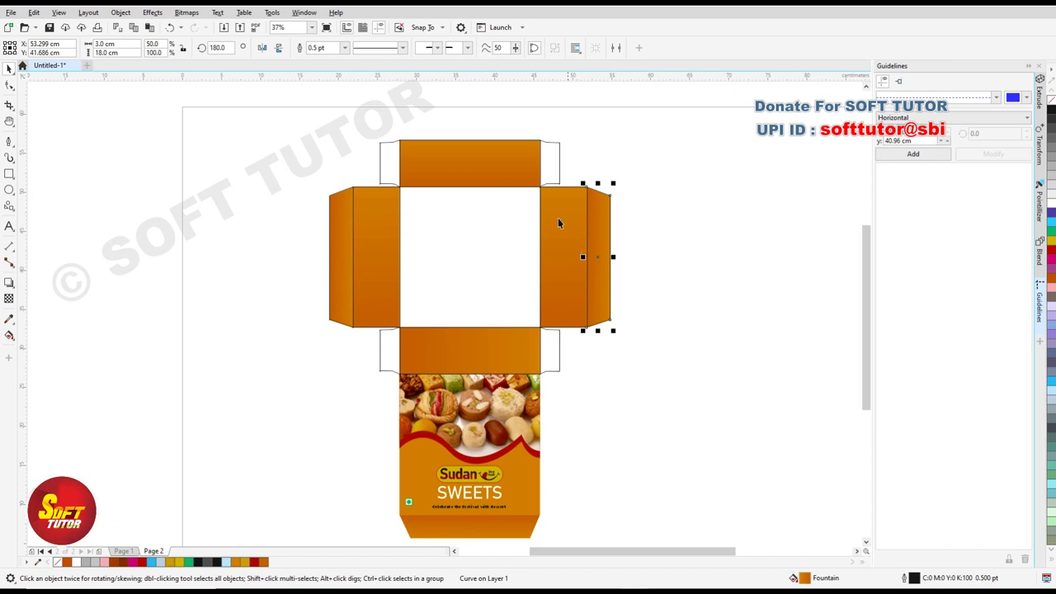
left_click(342, 247)
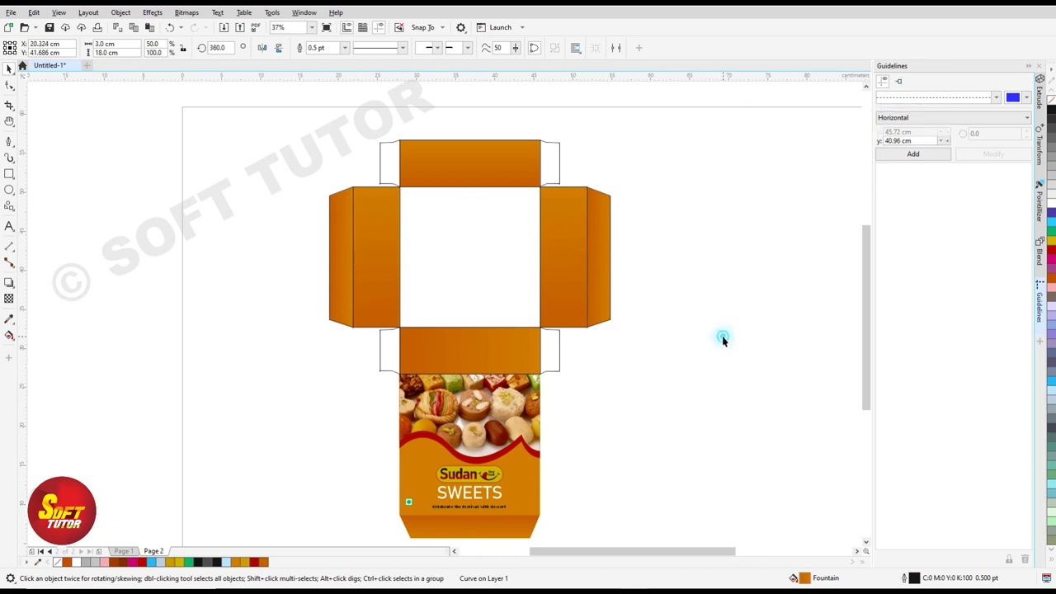
scroll(424, 219, "down", 2)
left_click_drag(342, 184, 627, 423)
Rotate the whole dieline 90° and shift it slightly right on the page.
left_click(445, 223)
left_click_drag(523, 175, 344, 201)
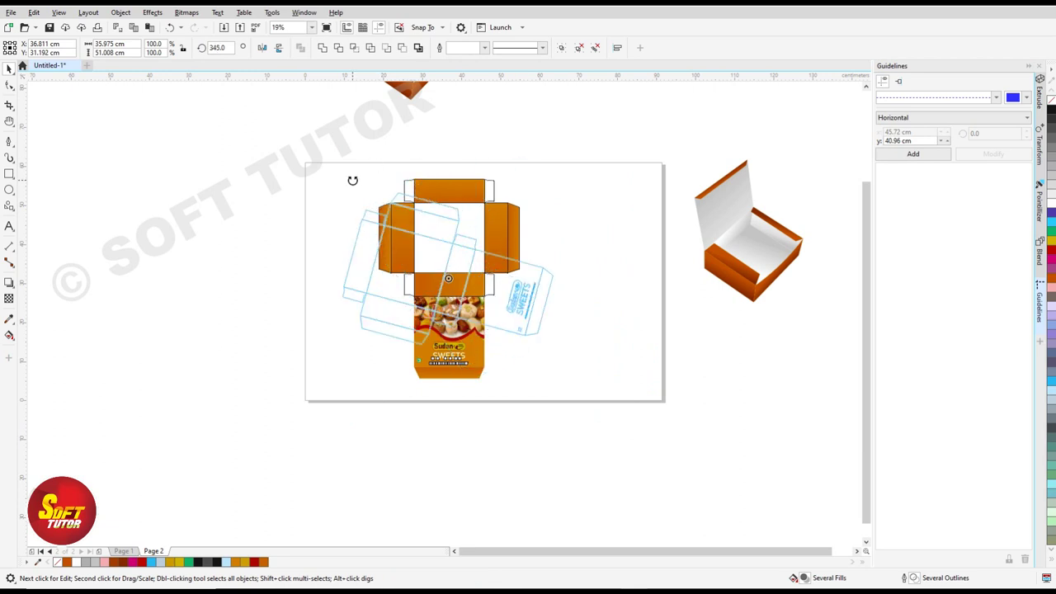
left_click(605, 254)
left_click(318, 184)
left_click_drag(330, 198, 569, 363)
left_click_drag(527, 266, 566, 263)
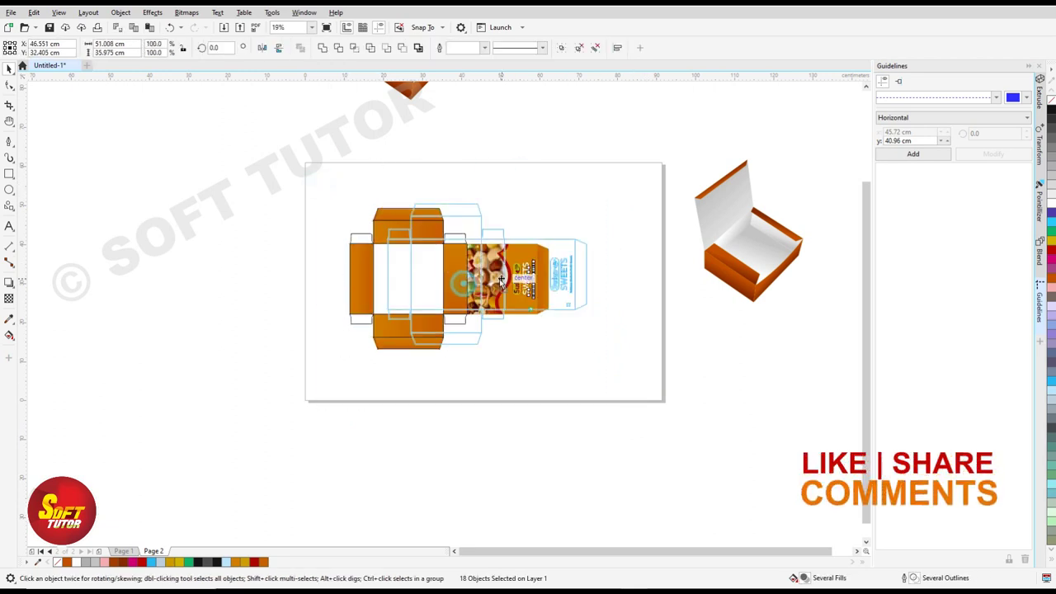
scroll(566, 262, "up", 4)
scroll(603, 291, "down", 2)
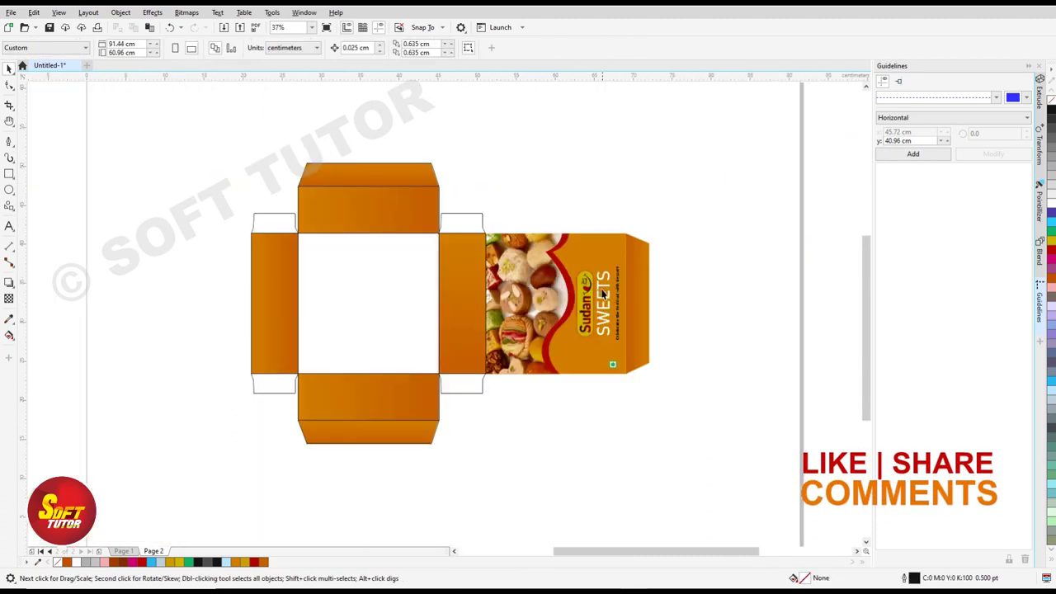
Duplicate the Sudan logo and SWEETS text onto the side panel and scale it down.
left_click(585, 288)
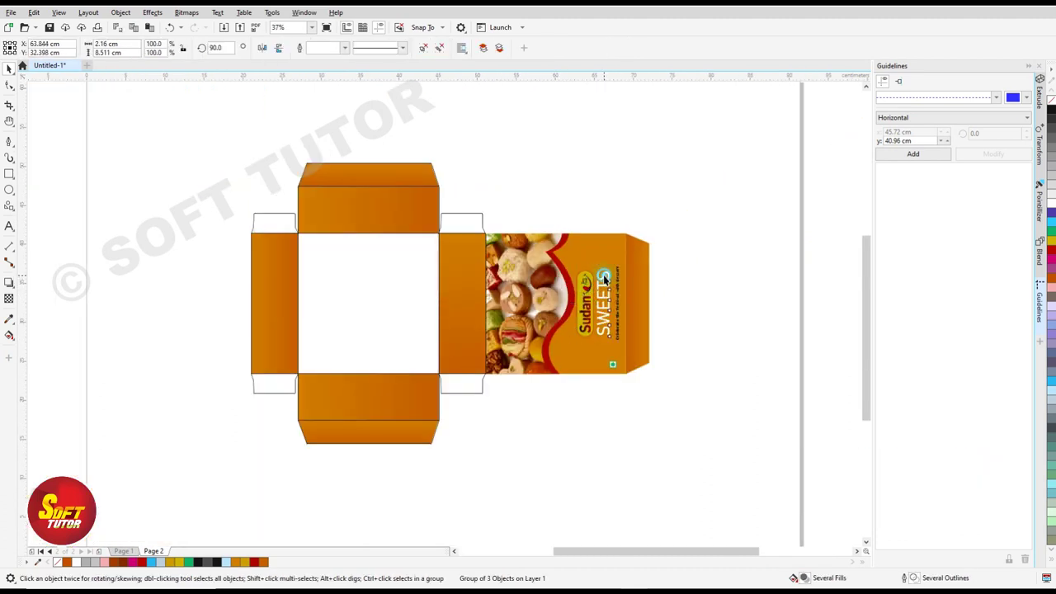
left_click(605, 281, "shift")
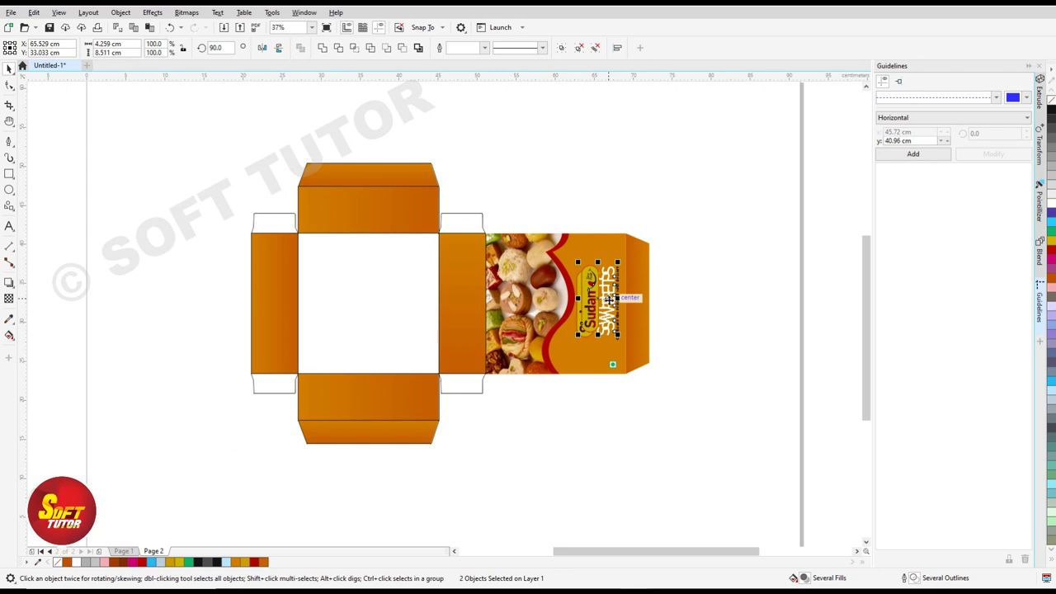
left_click_drag(605, 314, 529, 438)
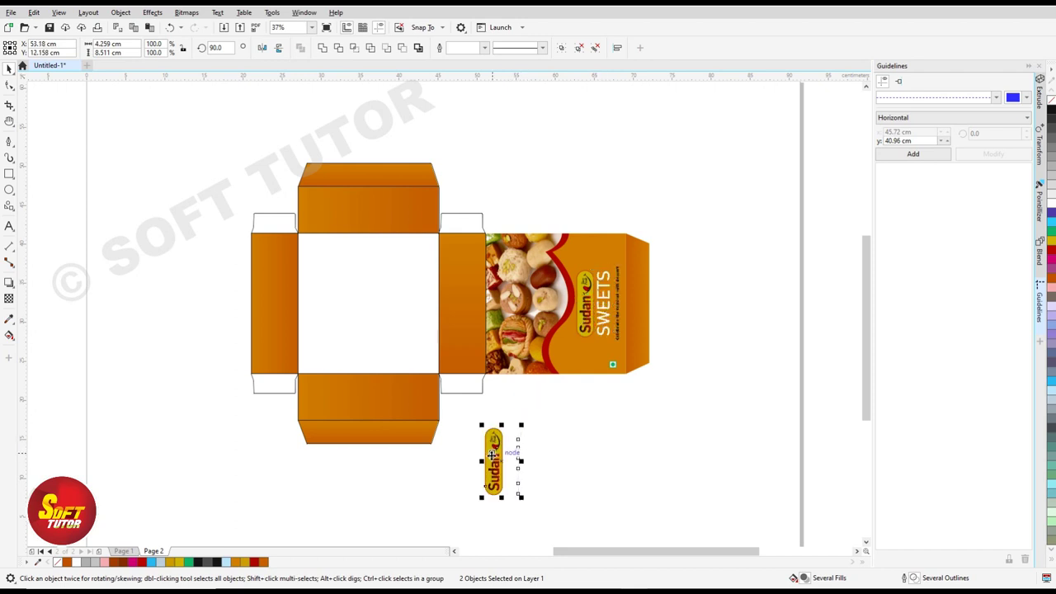
left_click_drag(492, 454, 457, 302)
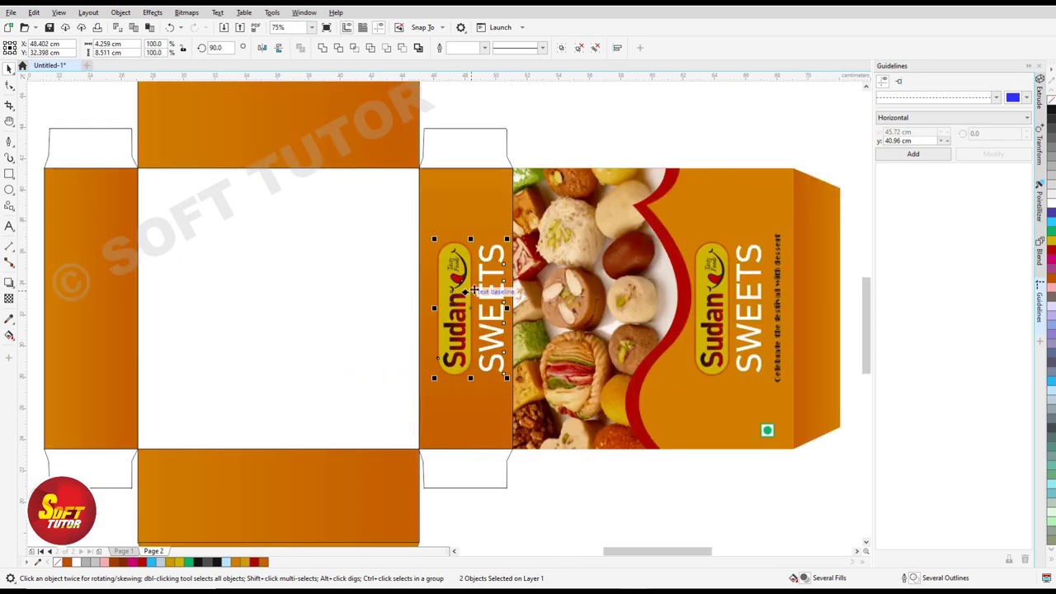
scroll(457, 302, "up", 2)
left_click_drag(505, 238, 495, 264)
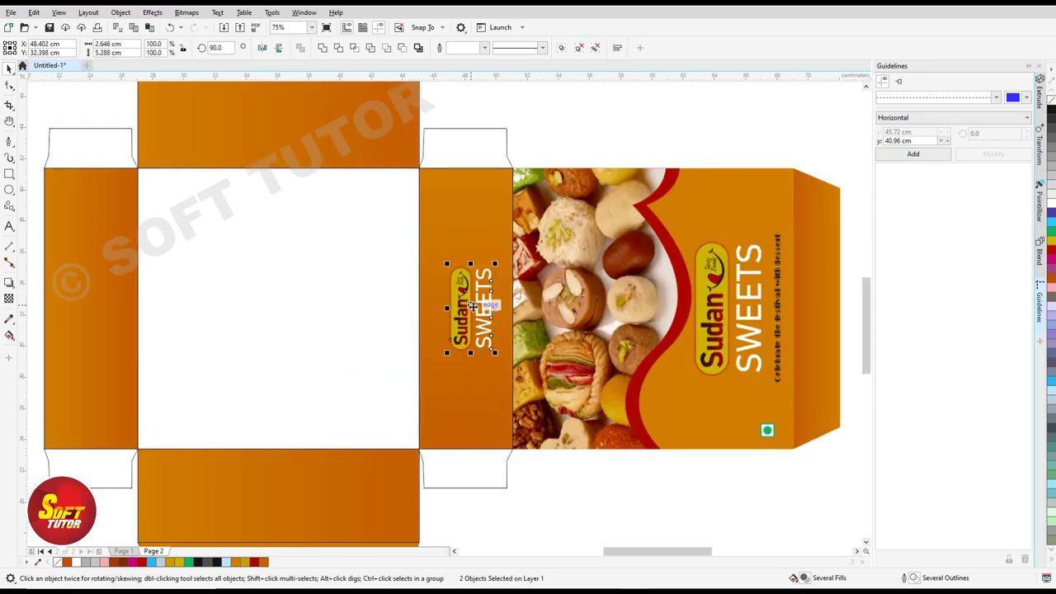
scroll(405, 309, "down", 2)
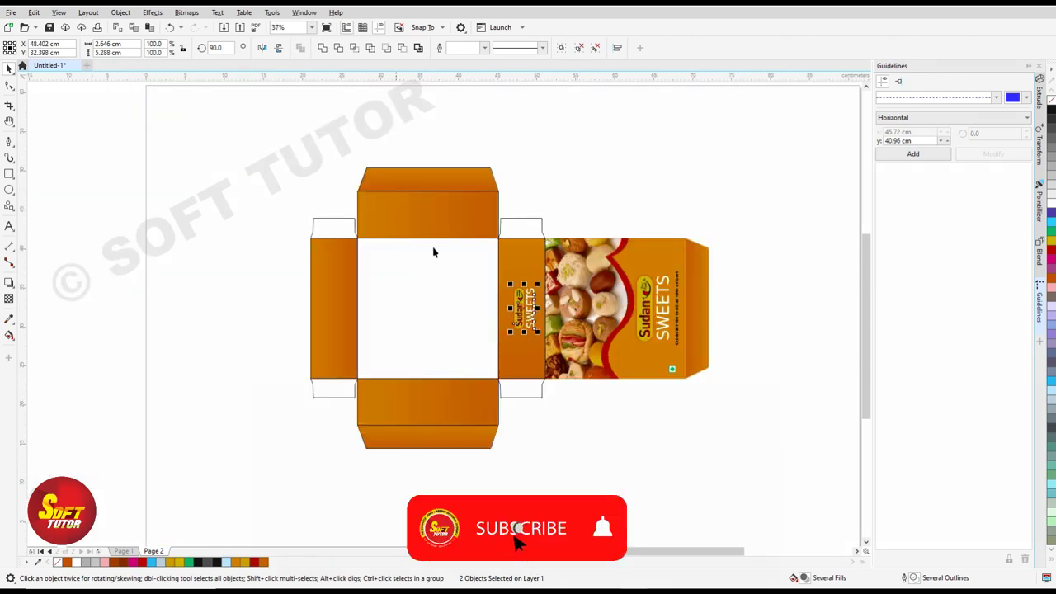
scroll(519, 289, "up", 2)
Rotate the side-panel logo copy 90° so it runs along the panel, nudging it into place.
left_click(529, 327)
mouse_move(557, 280)
left_mouse_down()
mouse_move(468, 384)
mouse_move(486, 393)
left_mouse_up()
left_click(653, 118)
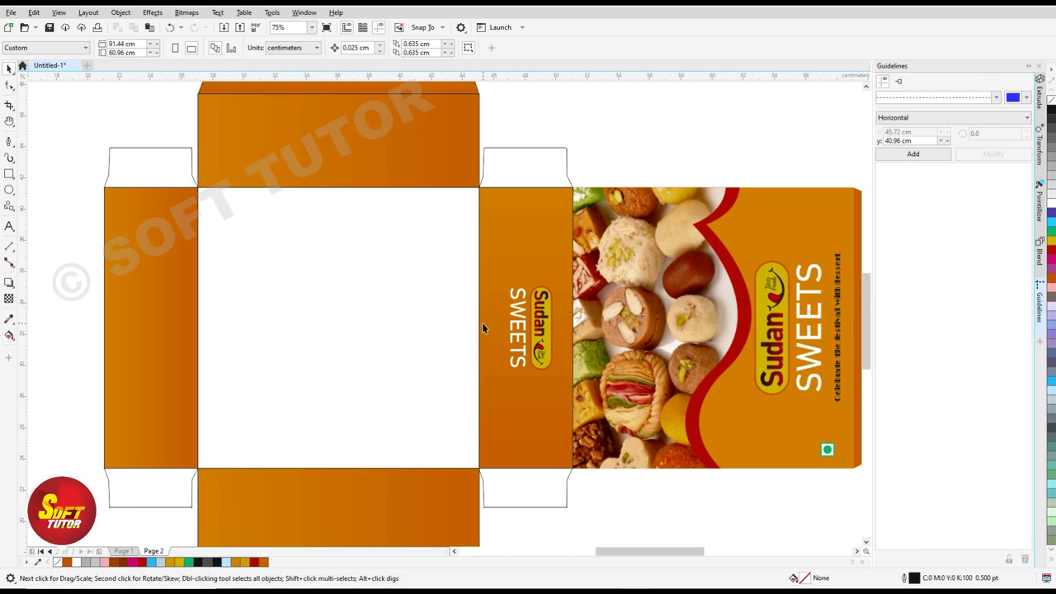
scroll(541, 292, "down", 2)
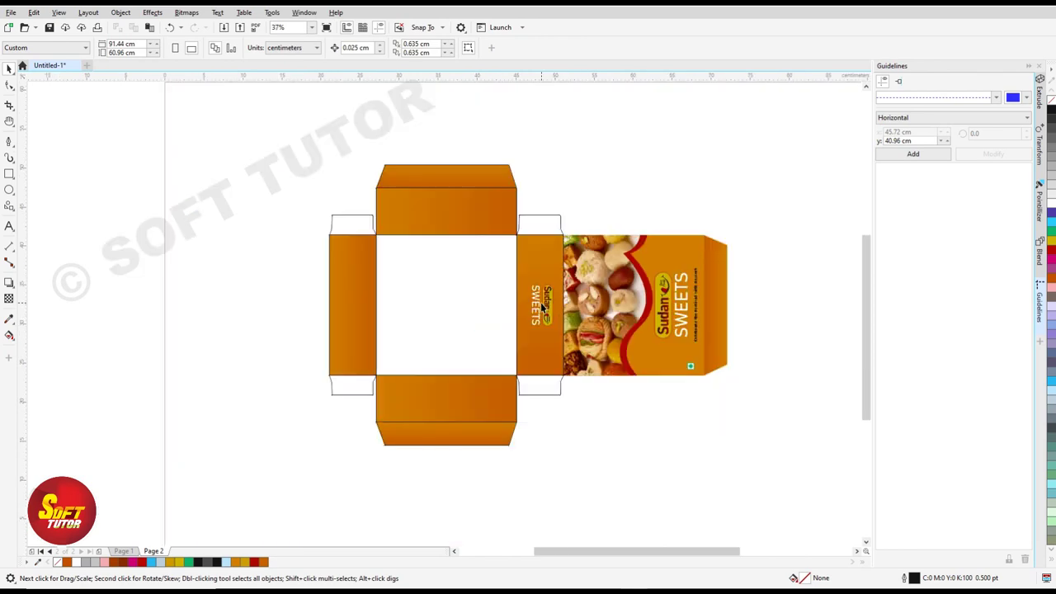
left_click(537, 301)
scroll(532, 304, "up", 2)
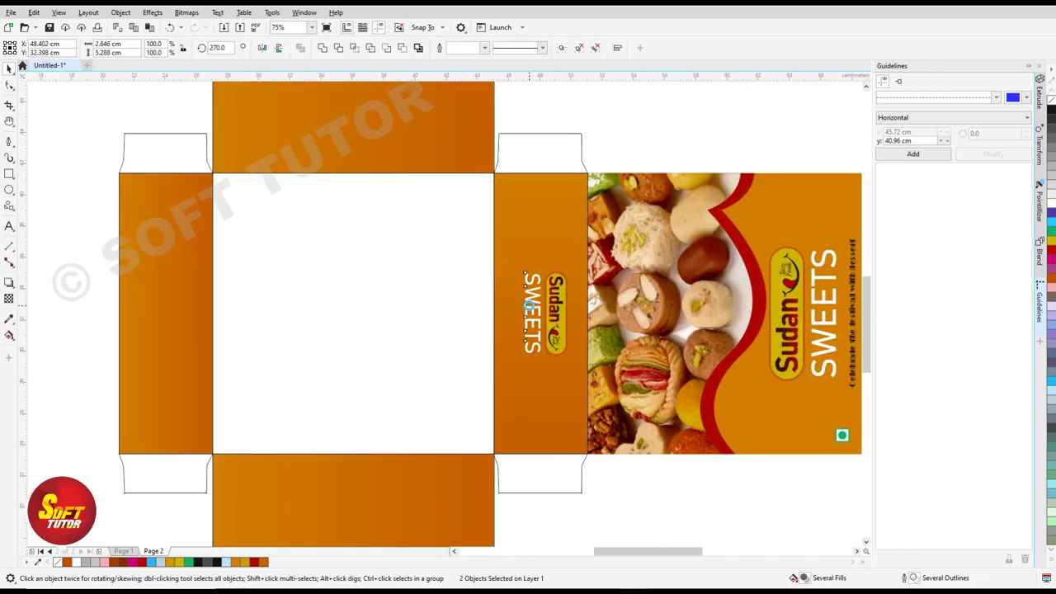
left_click(544, 229)
left_click(648, 123)
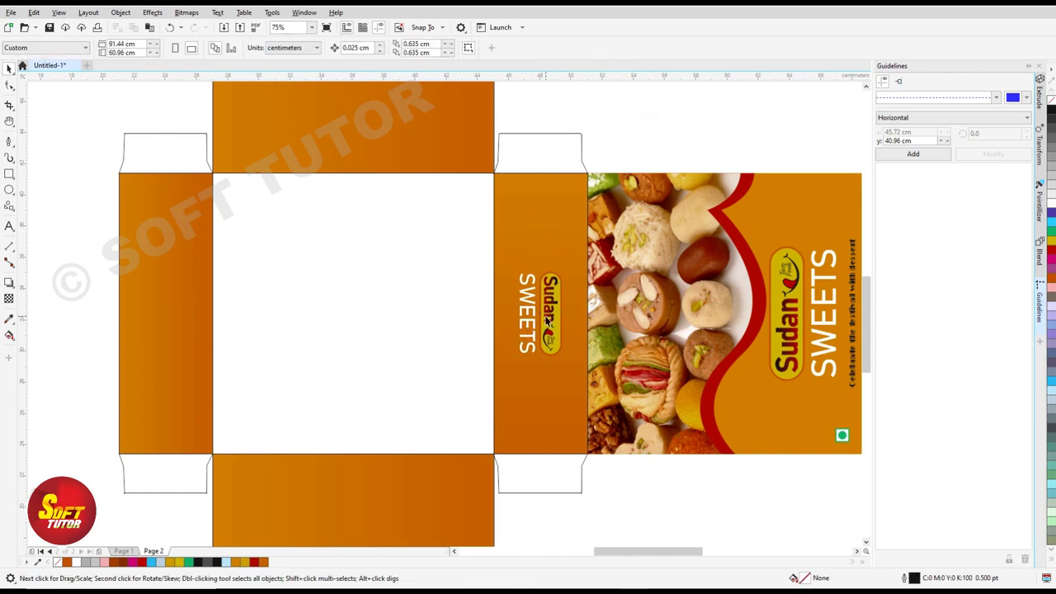
left_click(547, 320)
scroll(536, 322, "down", 2)
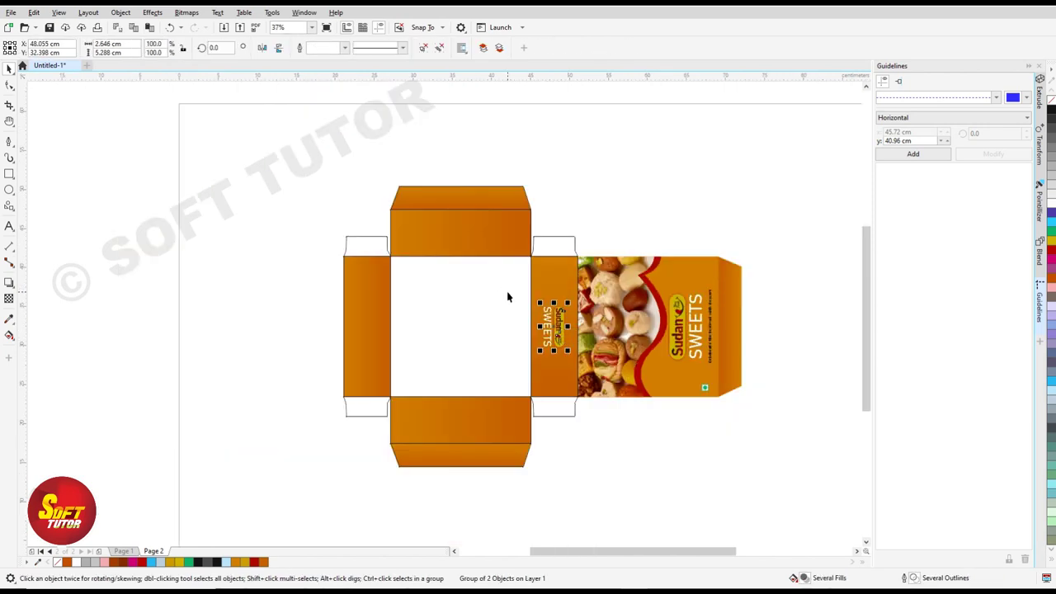
Copy the logo group onto the left side panel and turn it 180°.
mouse_move(551, 329)
left_mouse_down()
mouse_move(355, 331)
mouse_move(368, 328)
left_mouse_up()
scroll(368, 328, "up", 2)
left_click(386, 326)
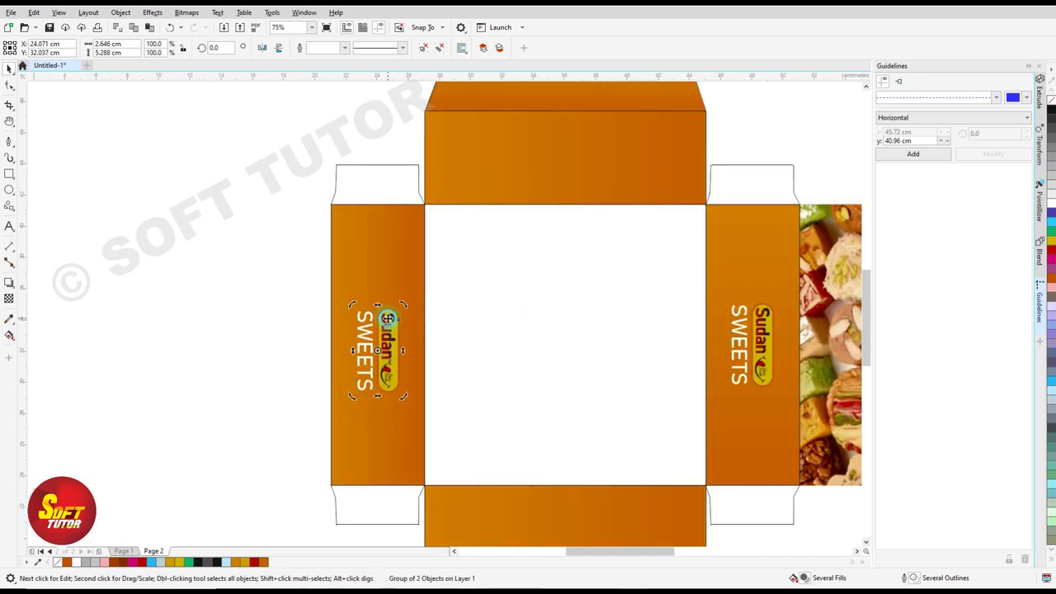
left_click_drag(406, 304, 349, 423)
left_click(243, 377)
Centre the left-panel logo vertically on its side panel.
left_click(398, 359)
left_click(402, 276, "shift")
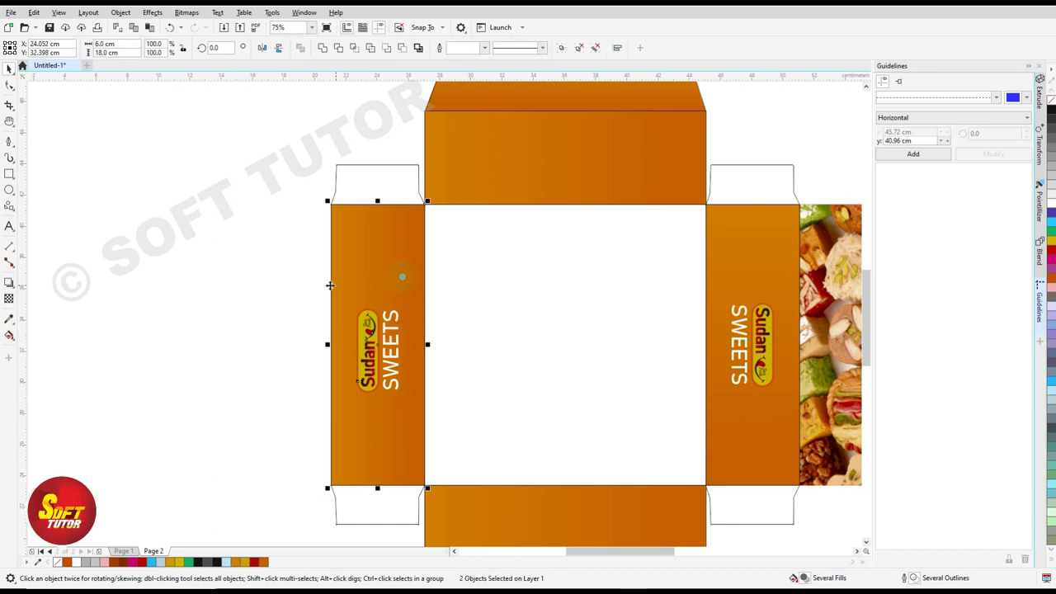
key("e")
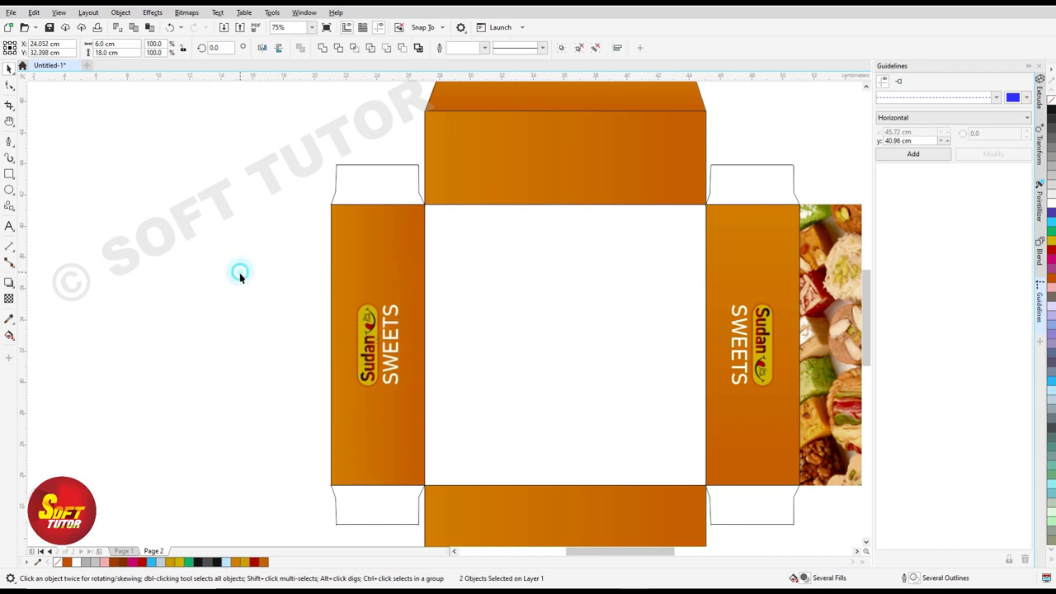
left_click(239, 273)
key("h")
left_click_drag(506, 305, 594, 339)
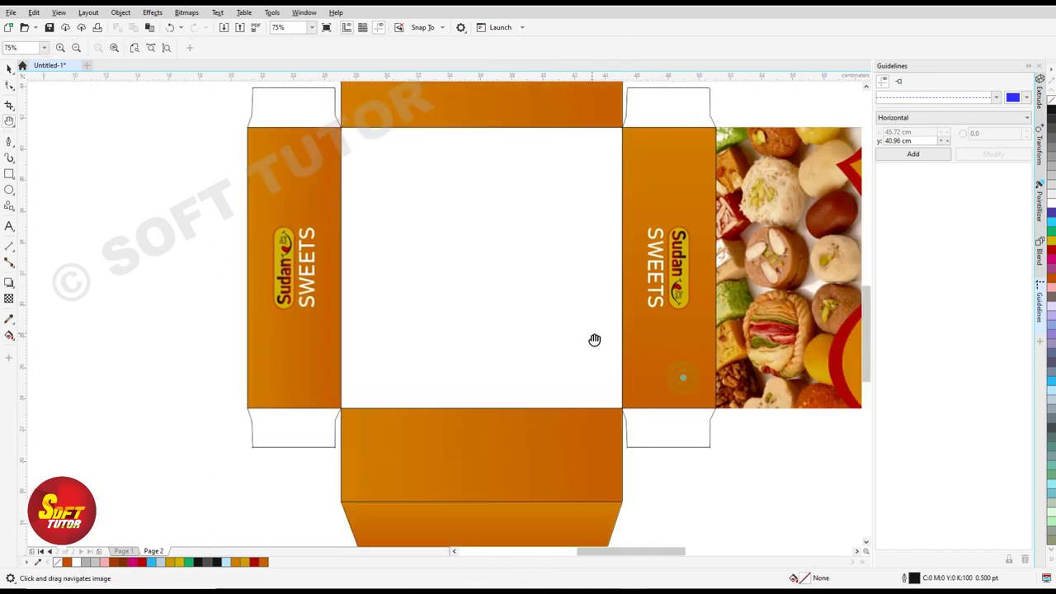
Add a paragraph text frame reading 'Company Address & Details' on the bottom panel.
left_click_drag(434, 458, 456, 387)
mouse_move(497, 339)
left_mouse_down()
mouse_move(499, 430)
mouse_move(498, 411)
left_mouse_up()
left_click_drag(542, 306, 541, 351)
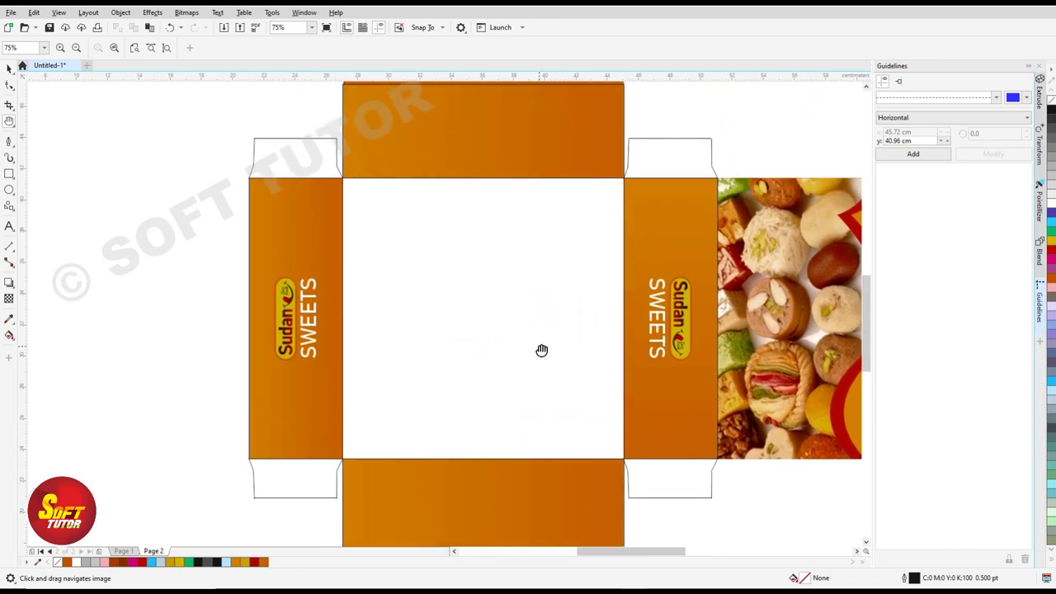
left_click_drag(536, 437, 512, 370)
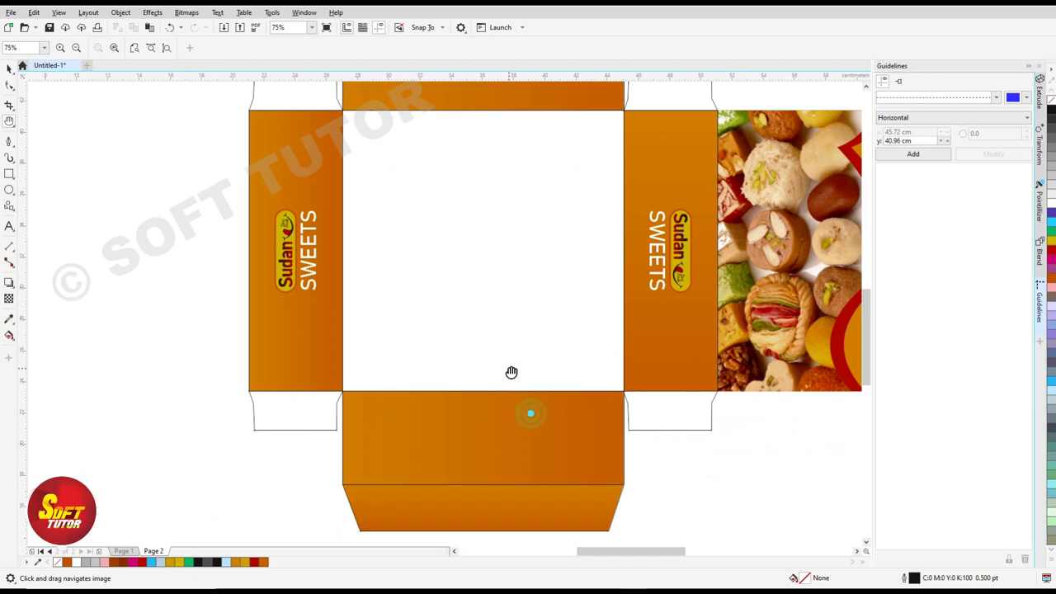
key("space")
key("F8")
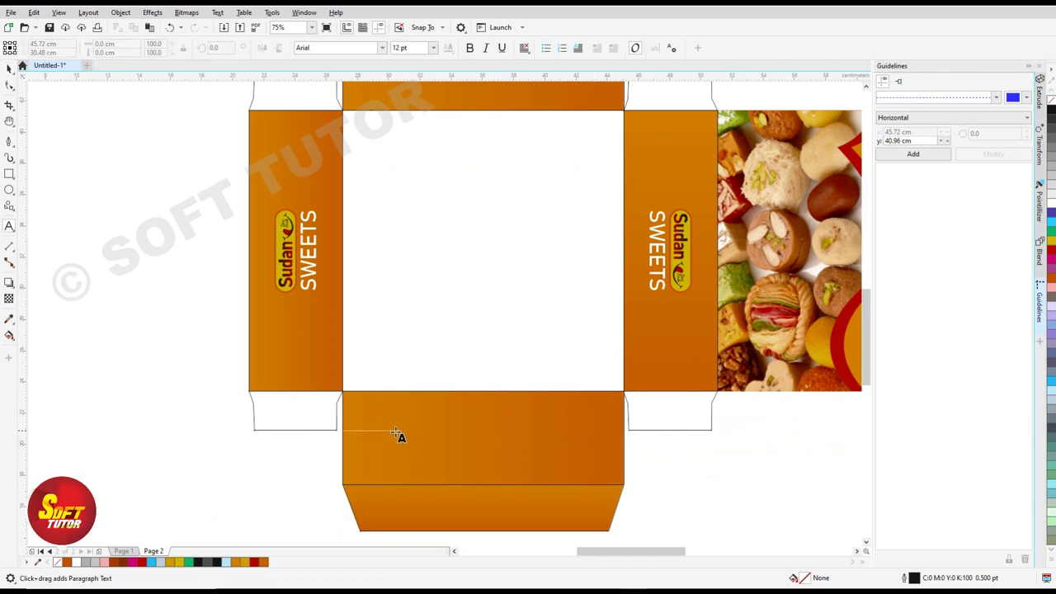
mouse_move(382, 418)
left_mouse_down()
mouse_move(489, 461)
mouse_move(535, 465)
left_mouse_up()
scroll(439, 453, "up", 3)
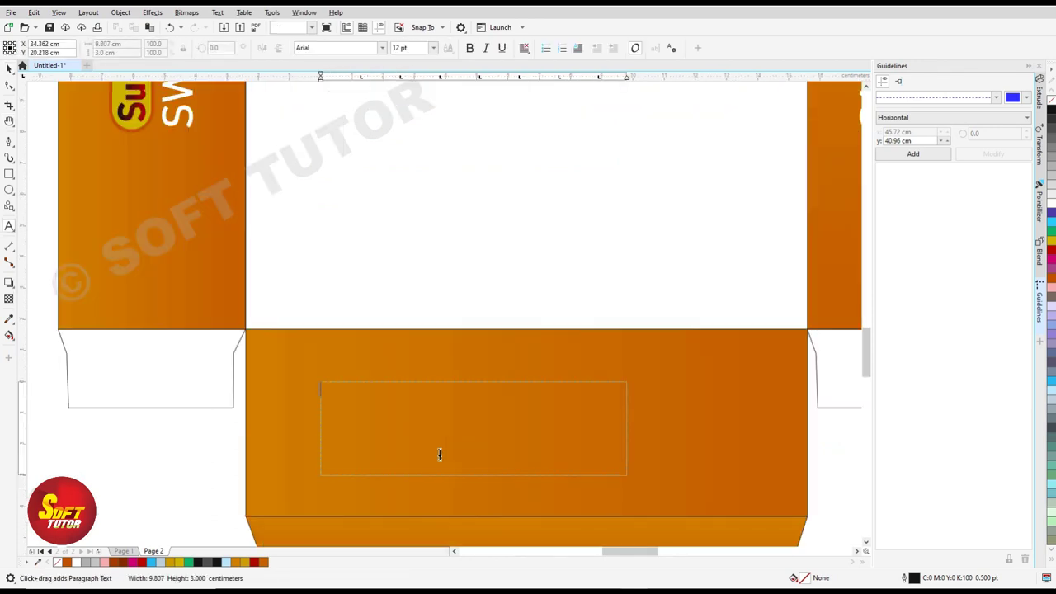
type("Company Address")
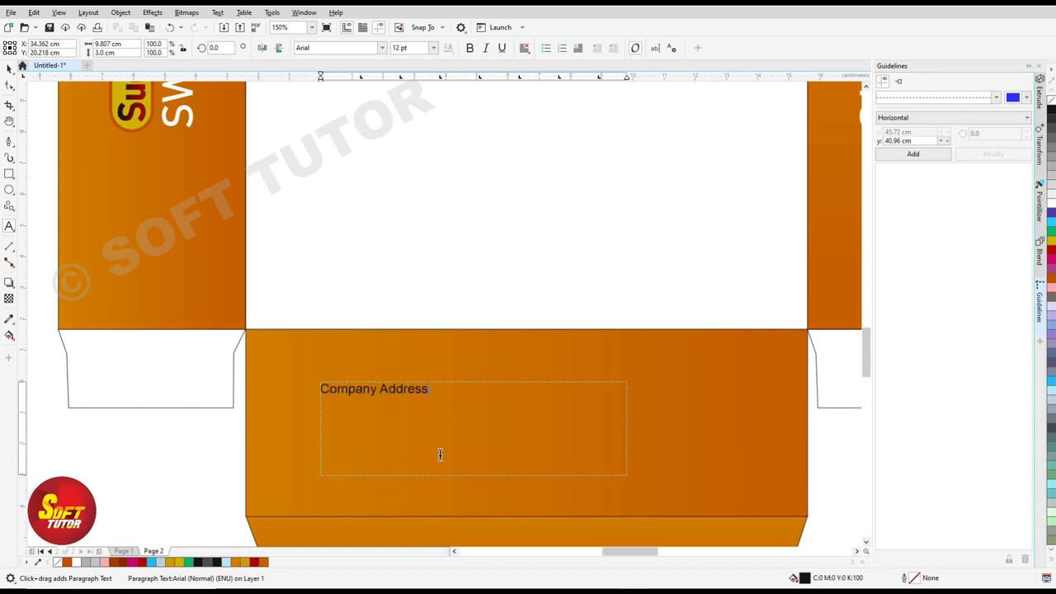
type("&")
key("ctrl+space")
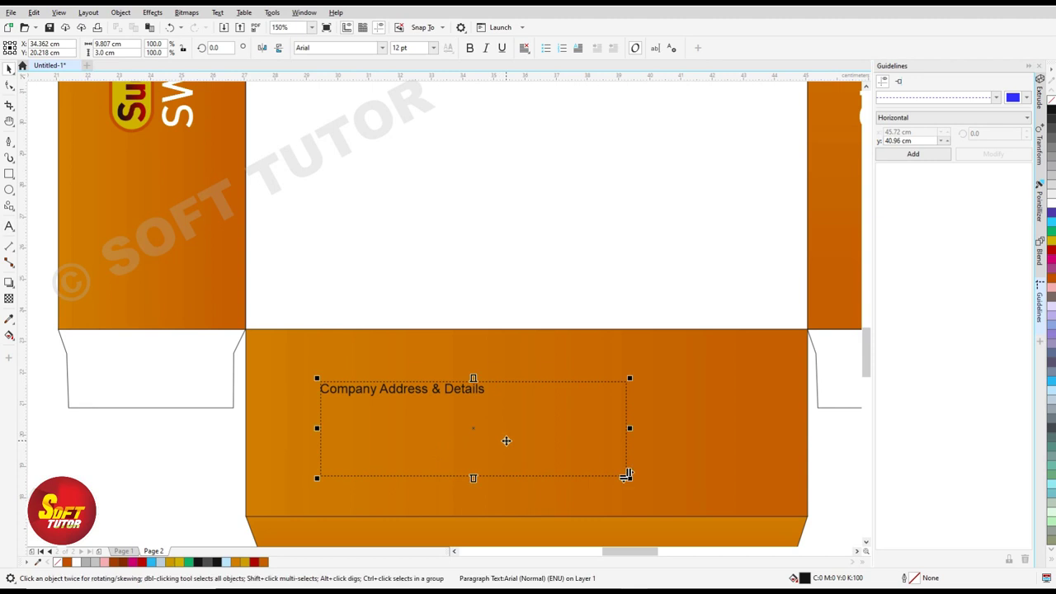
Move the address text frame up-left and narrow it.
left_click_drag(503, 442, 482, 430)
left_click(483, 429)
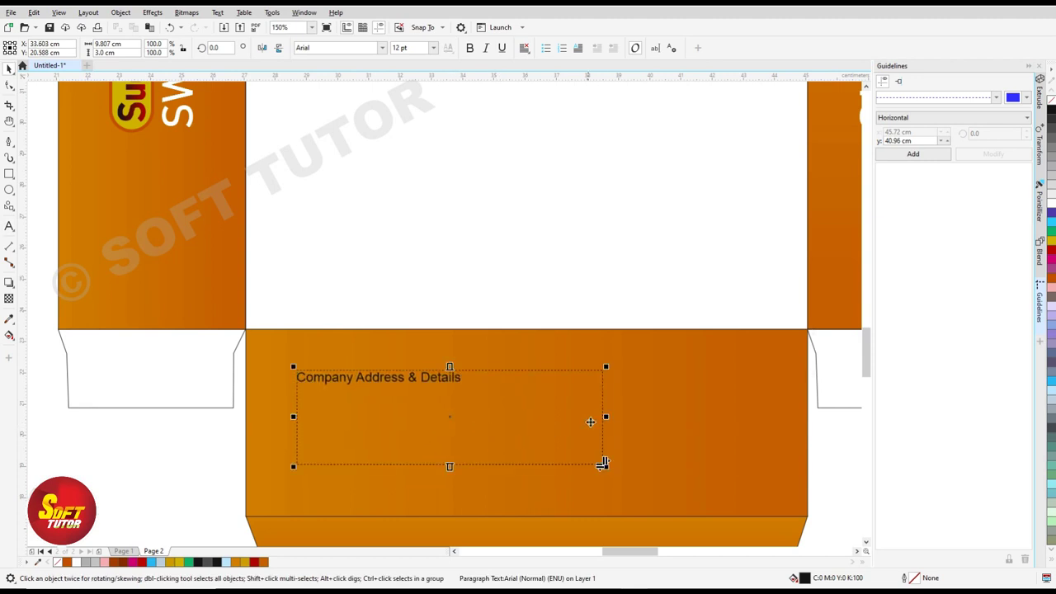
left_click_drag(605, 466, 506, 465)
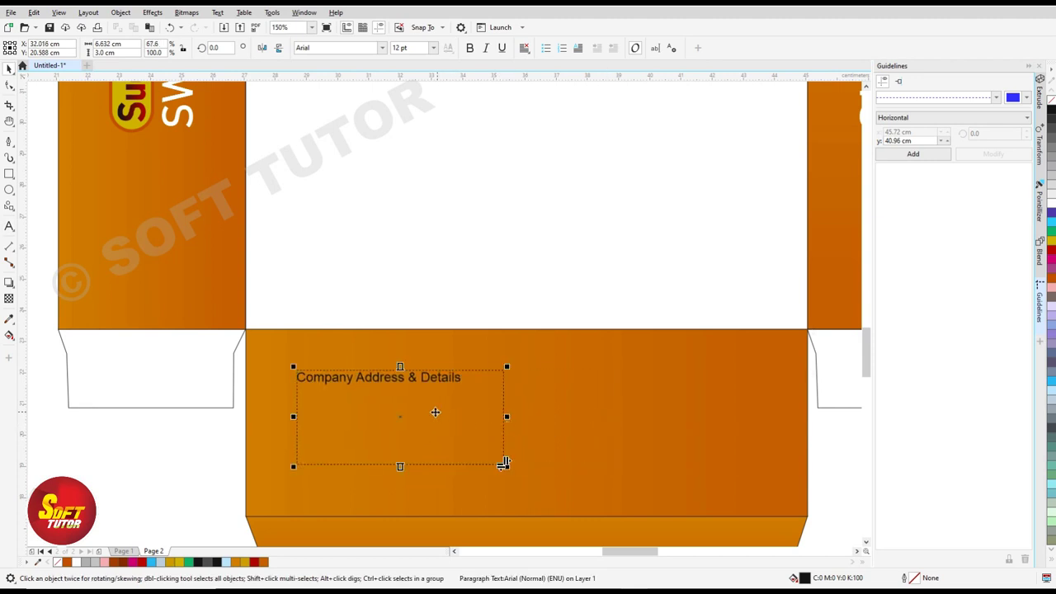
scroll(538, 441, "down", 2)
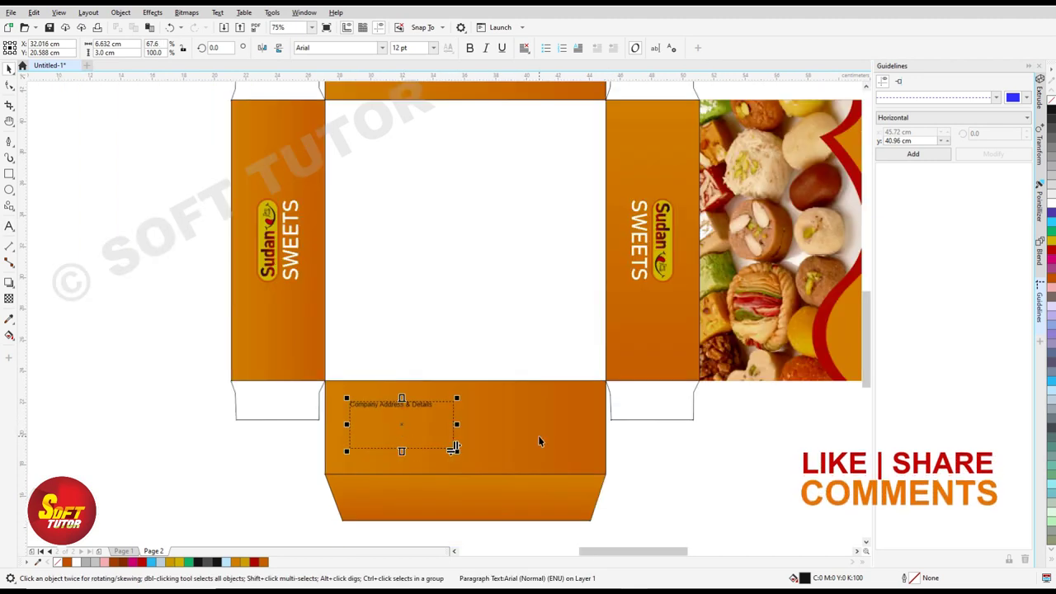
Draw a white, outline-free rectangle on the bottom panel's right side.
left_click(9, 174)
left_click_drag(486, 400, 588, 462)
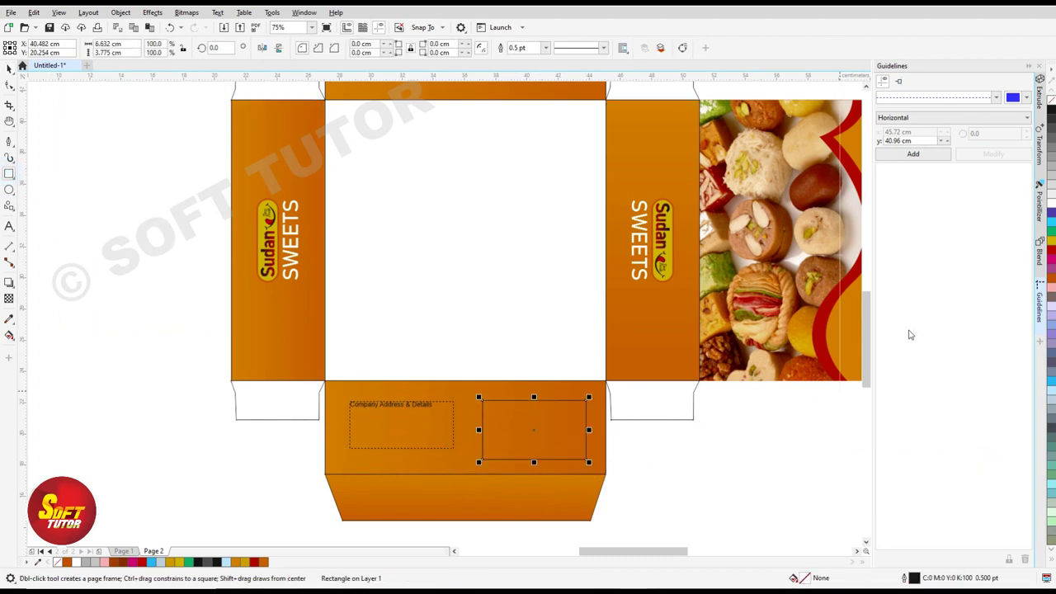
left_click(1052, 202)
right_click(1051, 99)
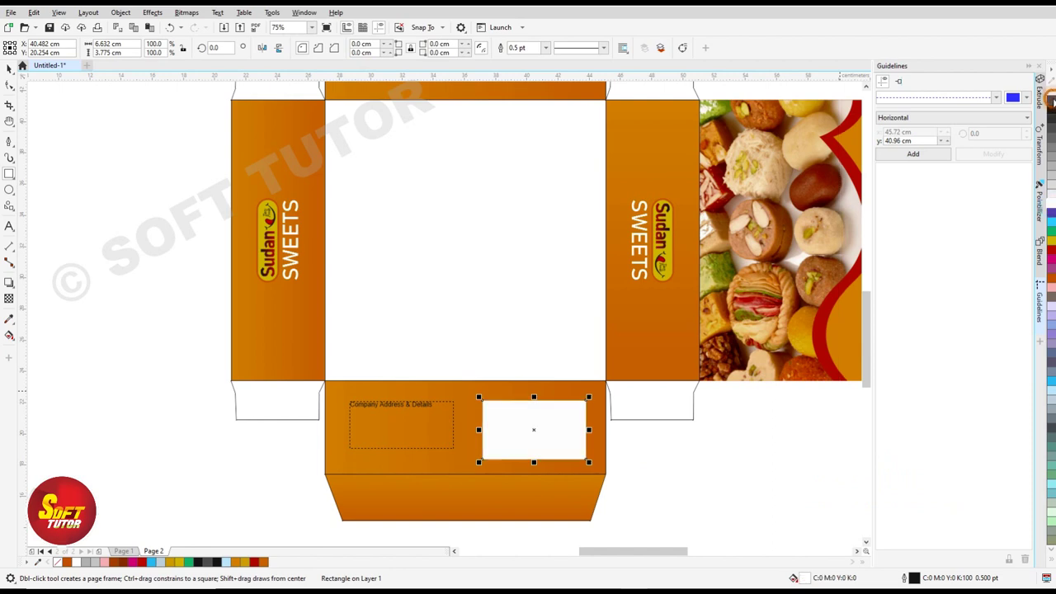
key("space")
left_click_drag(534, 451, 534, 446)
Undo a trial copy of the address text, then duplicate the side logo below the dieline.
left_click(733, 453)
scroll(424, 431, "up", 2)
left_click(424, 431)
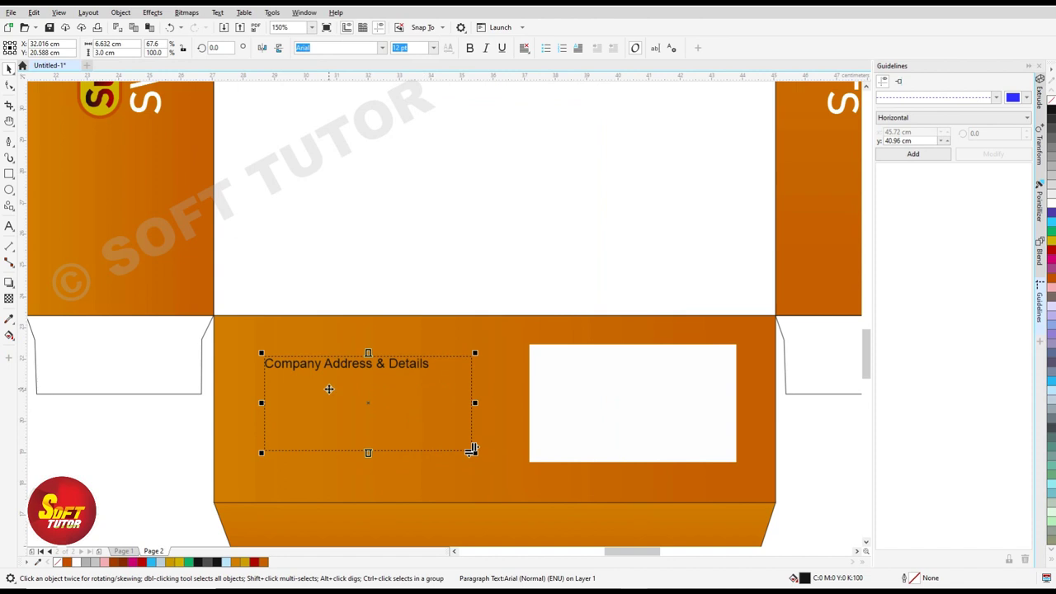
scroll(471, 450, "down", 2)
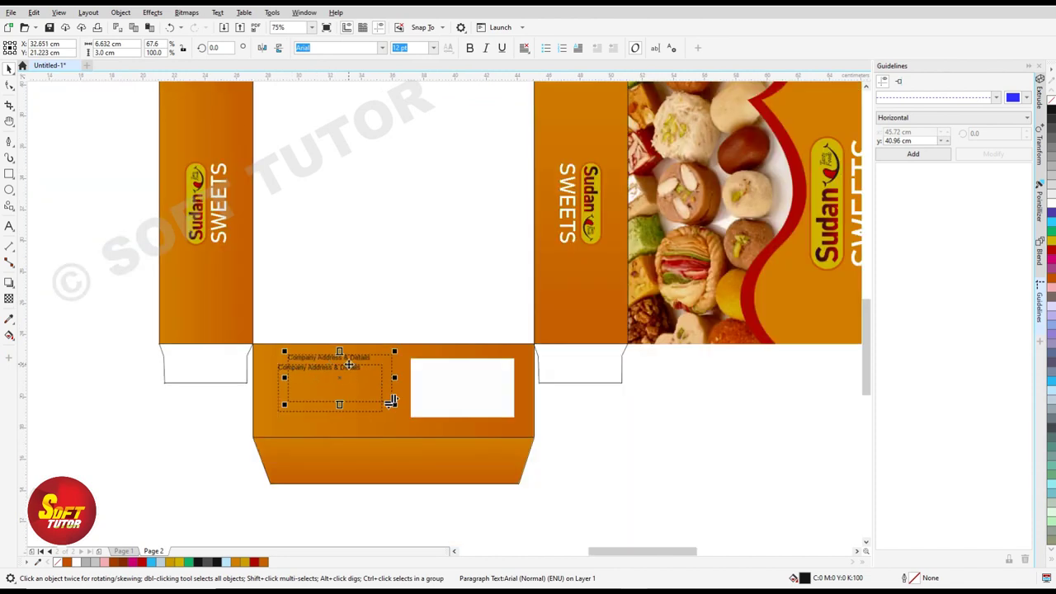
left_click_drag(342, 373, 483, 376)
key("ctrl+z")
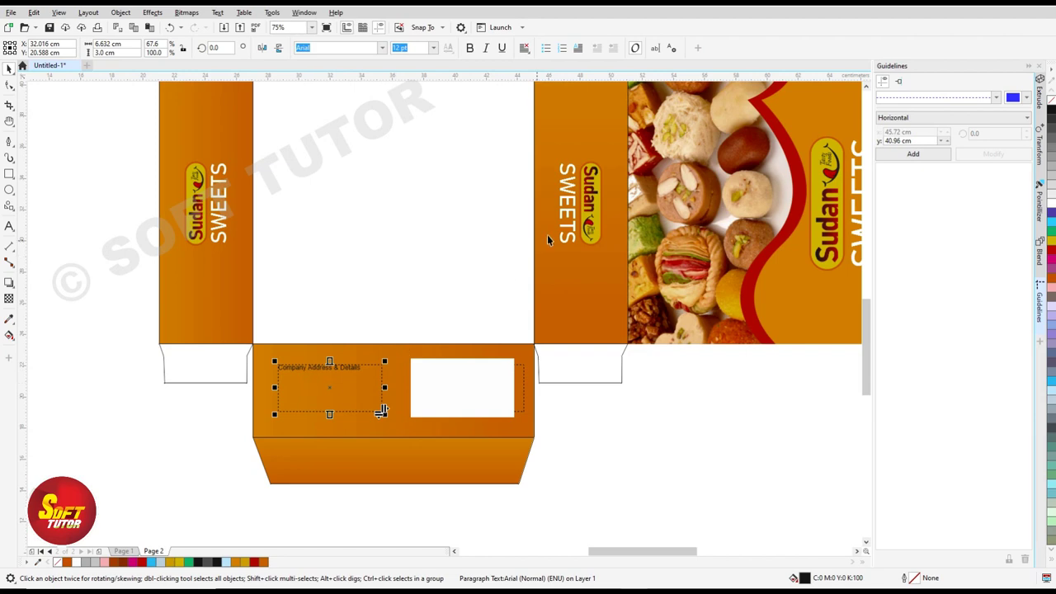
left_click(584, 198)
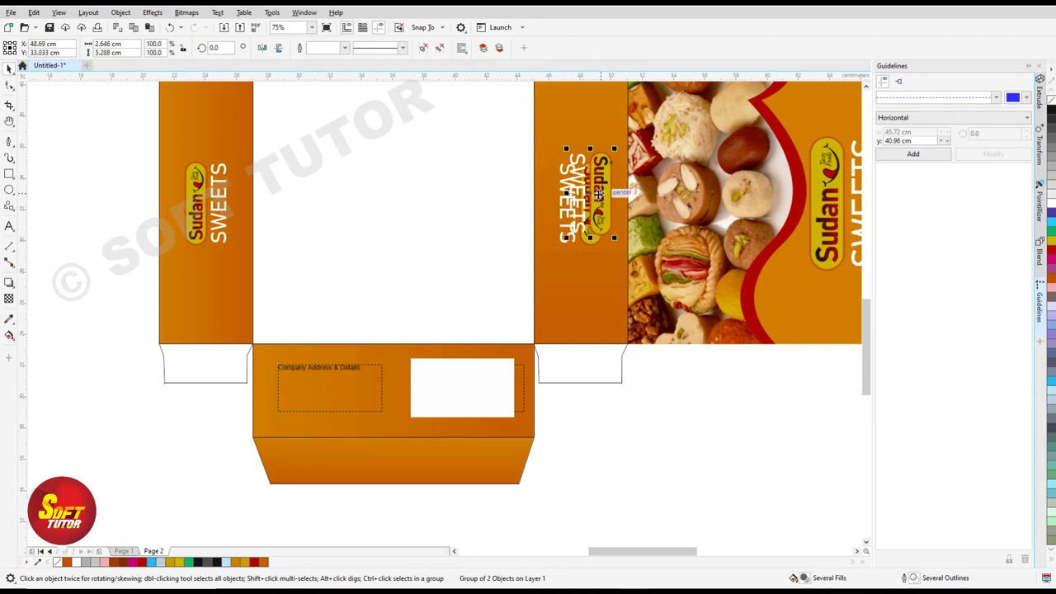
left_click_drag(588, 204, 610, 437)
Turn the logo copy horizontal and move the address text lower, shortening its frame.
left_click_drag(630, 393, 728, 414)
key("ctrl+c")
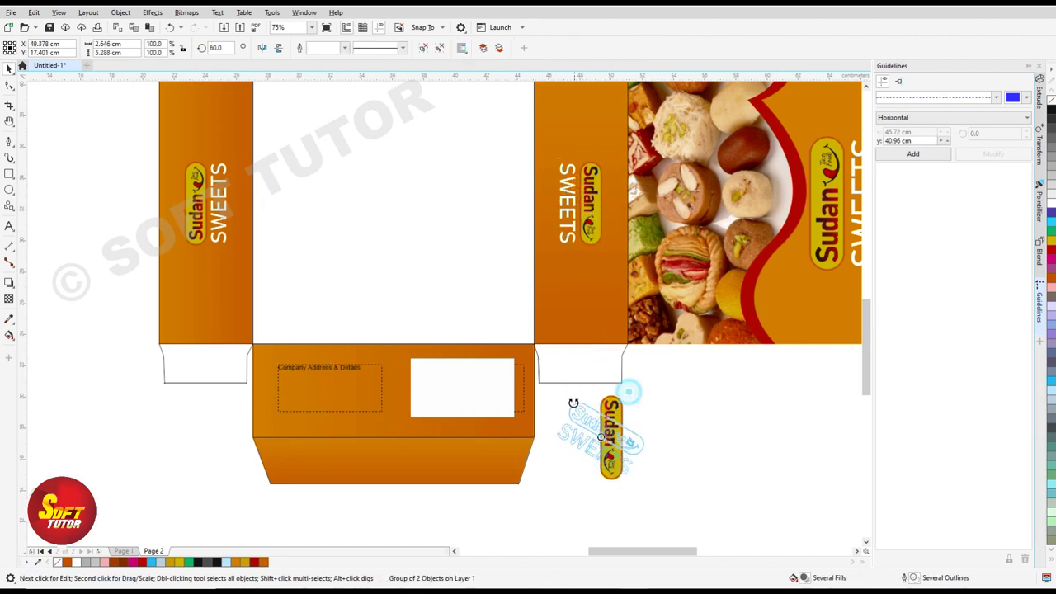
left_click(350, 381)
left_click_drag(351, 380, 328, 419)
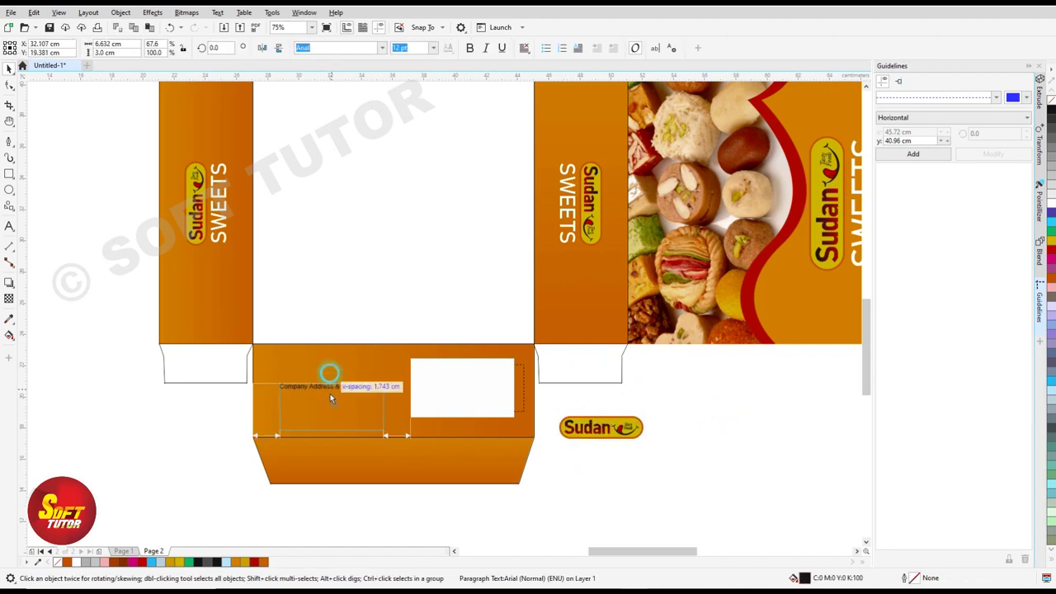
left_click_drag(329, 419, 329, 419)
Shrink the logo copy and place it on the bottom panel just above the address text.
left_click(570, 426)
left_click_drag(614, 434, 340, 369)
scroll(340, 370, "up", 3)
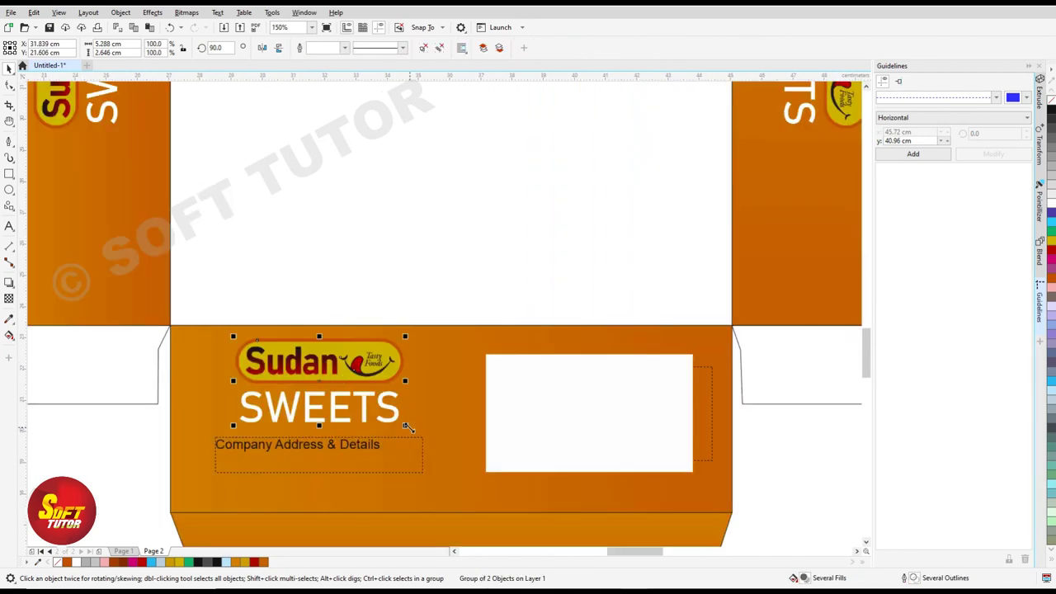
left_click_drag(405, 426, 358, 401)
left_click_drag(298, 372, 299, 390)
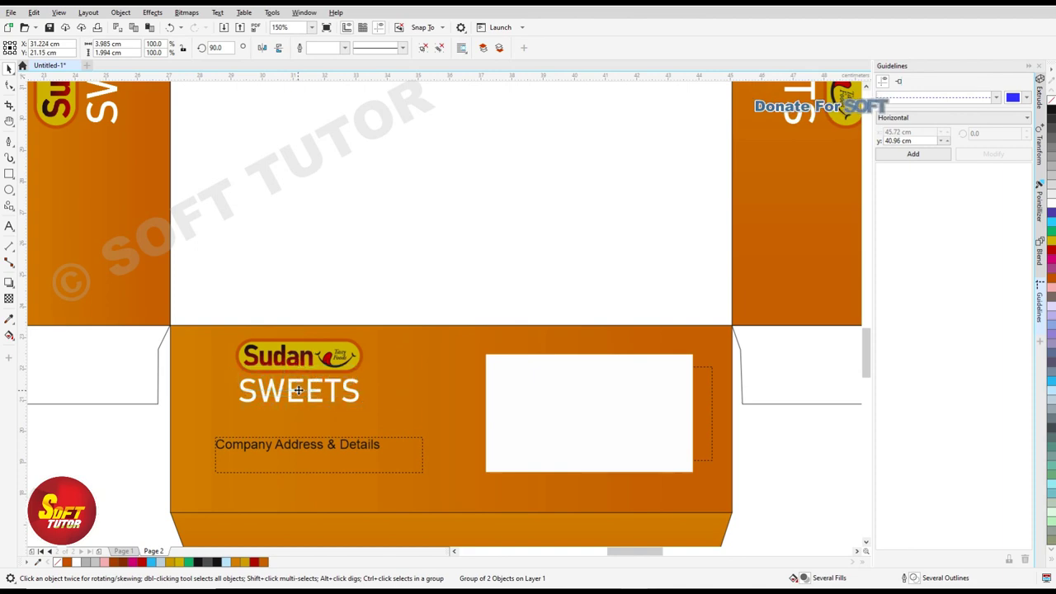
scroll(319, 388, "down", 2)
left_click(436, 379)
left_click(510, 386)
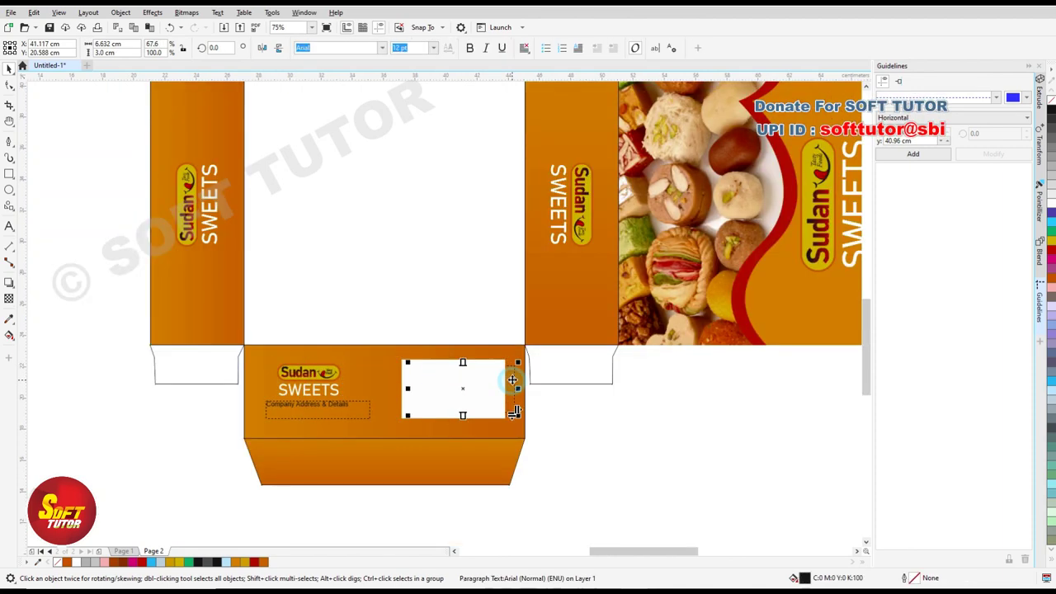
Type the label lines Wt :, MRP :, Date Of Mfg :, Date of Exp : and Product Code :.
key("ctrl+v")
scroll(429, 373, "up", 2)
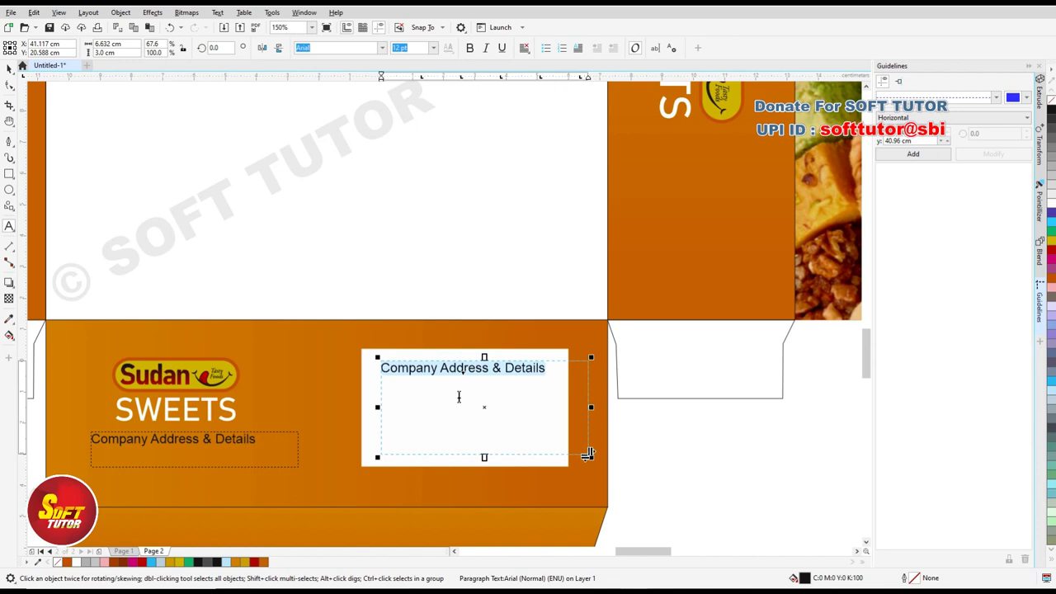
type("W")
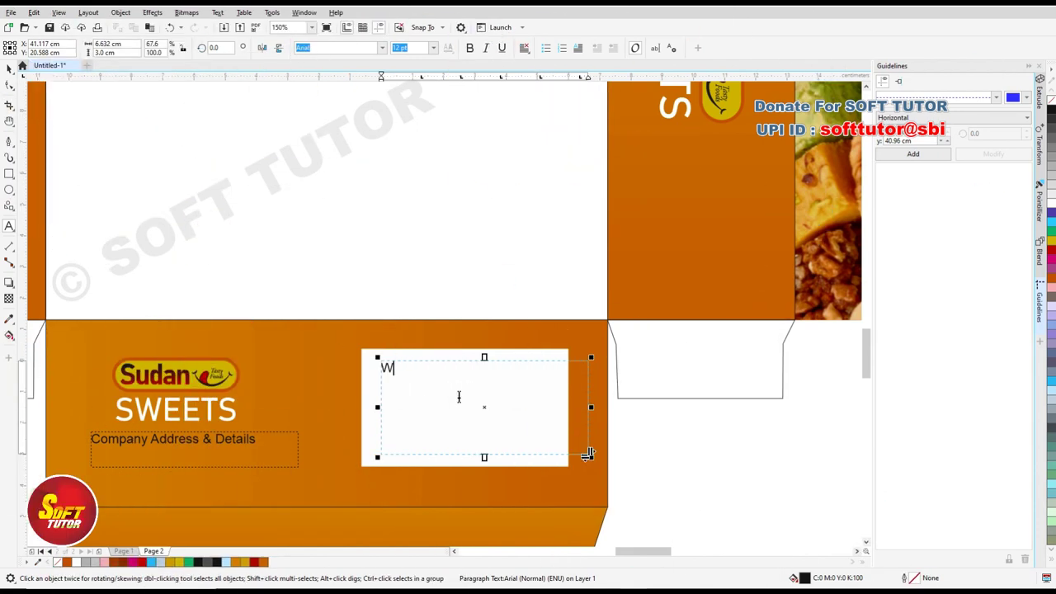
type("t    :")
key("Return")
type("MRP :")
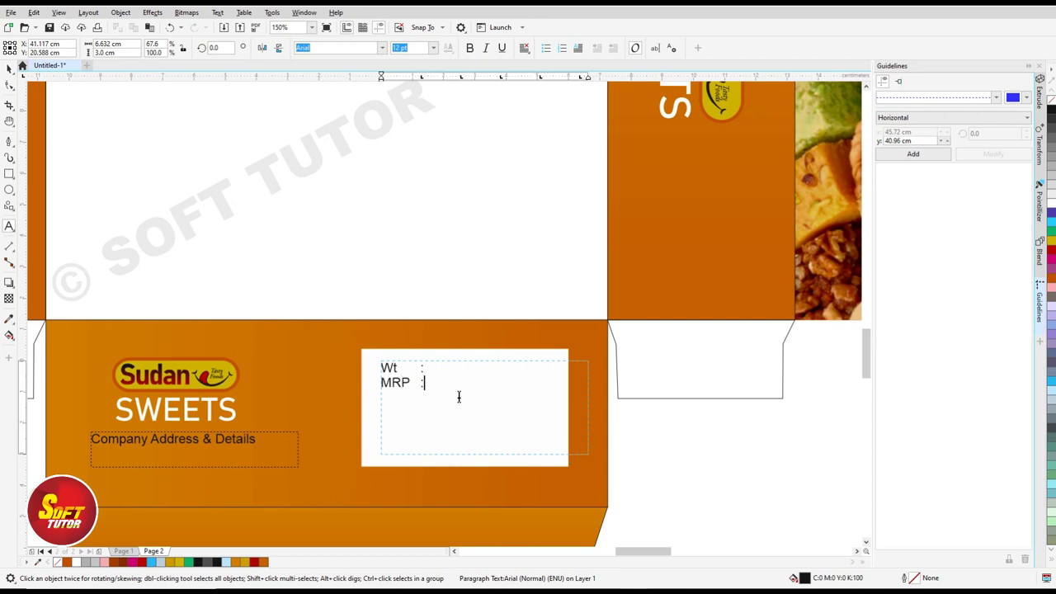
key("Return")
type("Date Of Mfg")
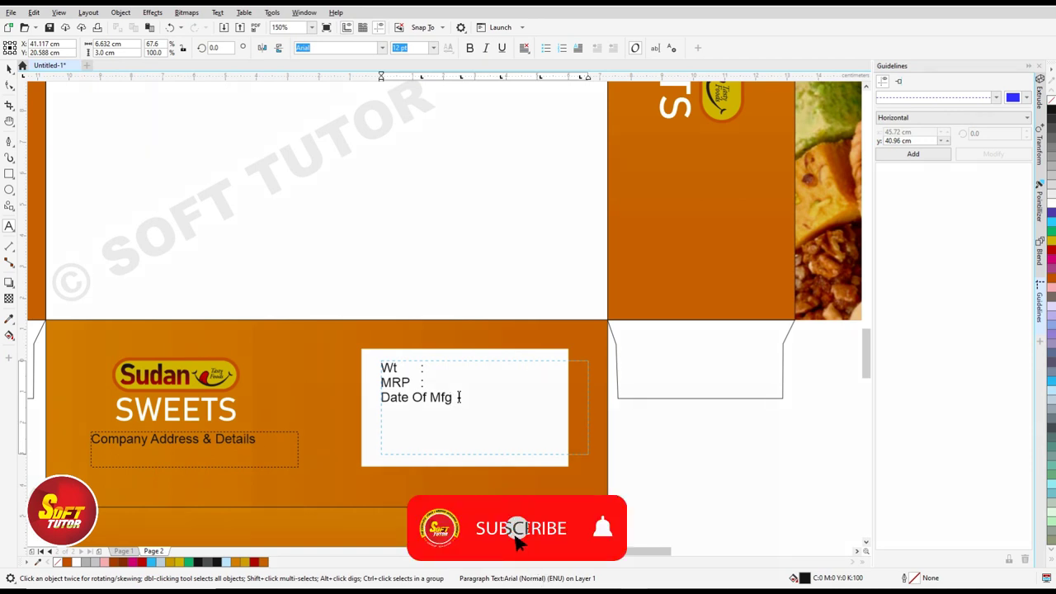
key("Return")
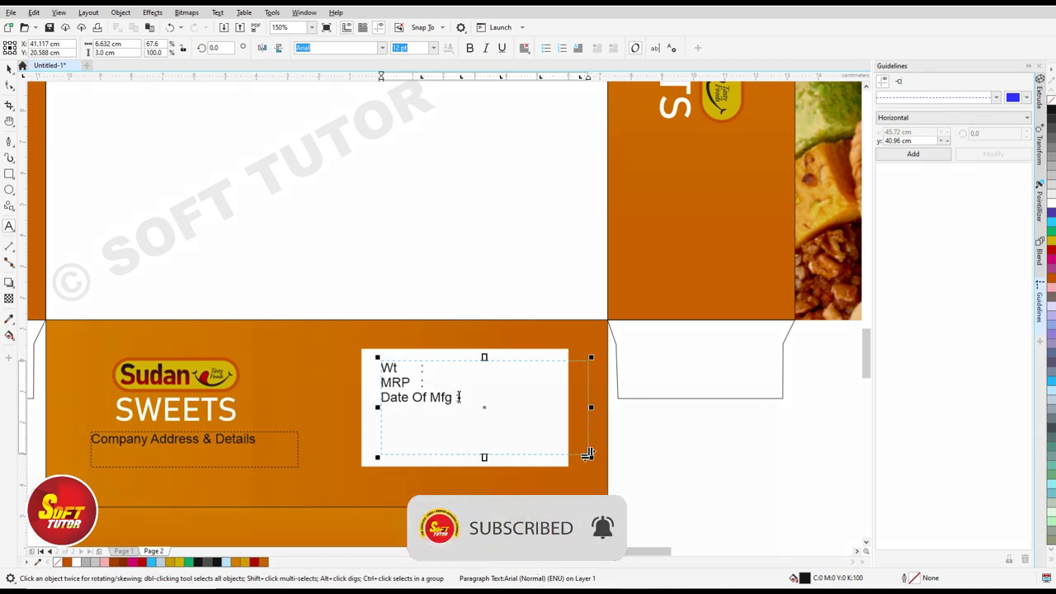
type("Date of Exp :")
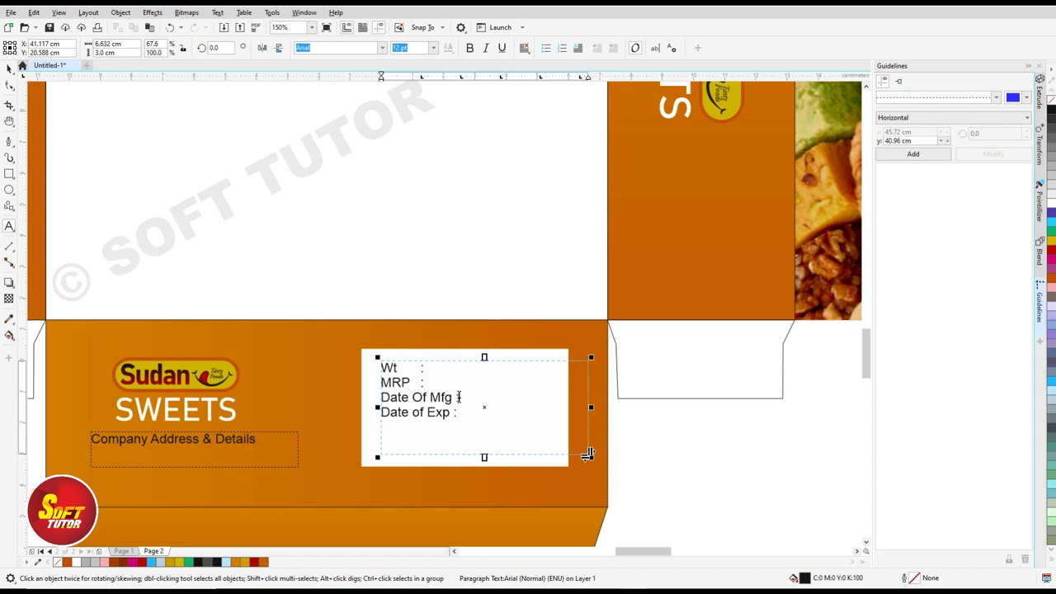
key("Return")
type("Product Code :")
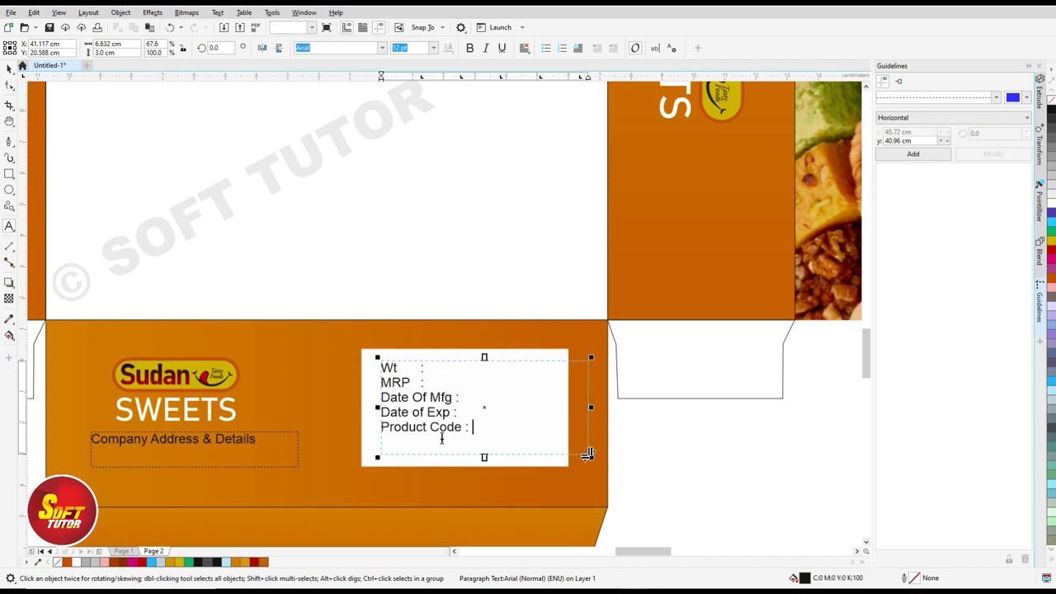
Shorten the label text frame to fit inside the white rectangle.
left_click(408, 450)
left_click_drag(587, 453, 588, 443)
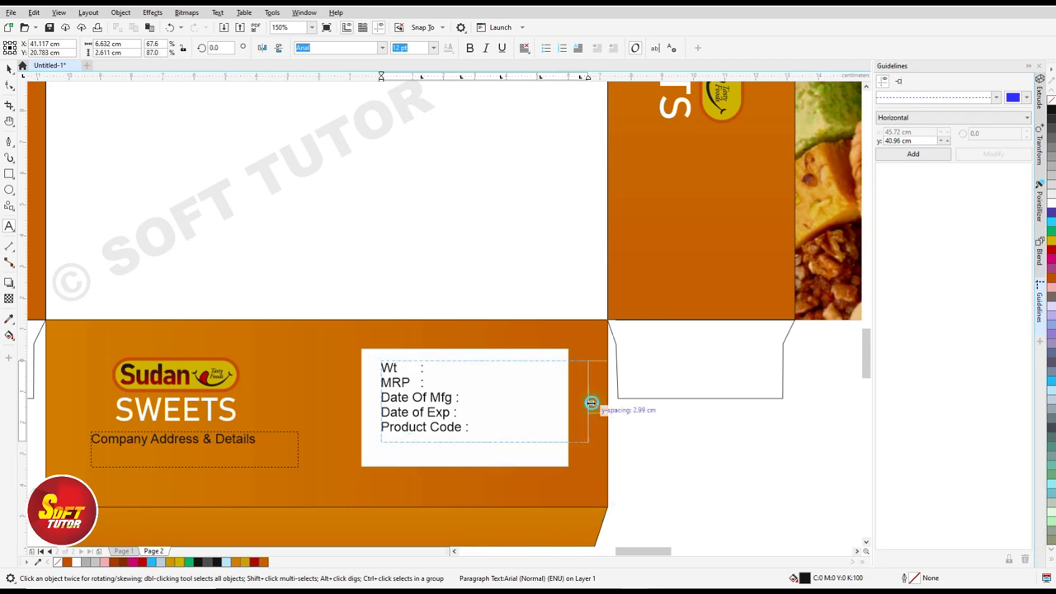
scroll(588, 443, "down", 2)
scroll(551, 438, "down", 1)
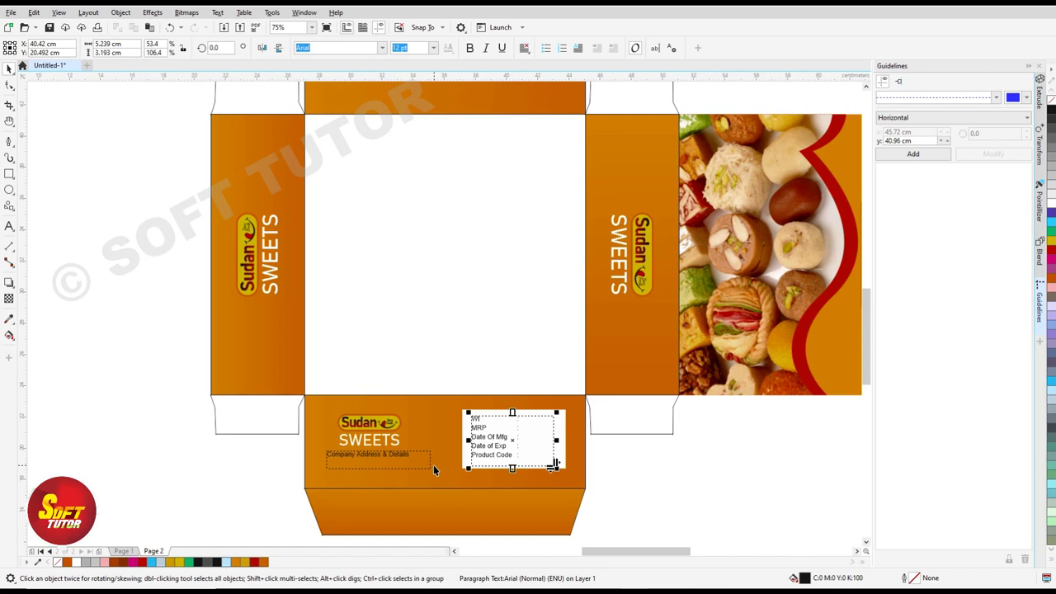
scroll(399, 314, "down", 2)
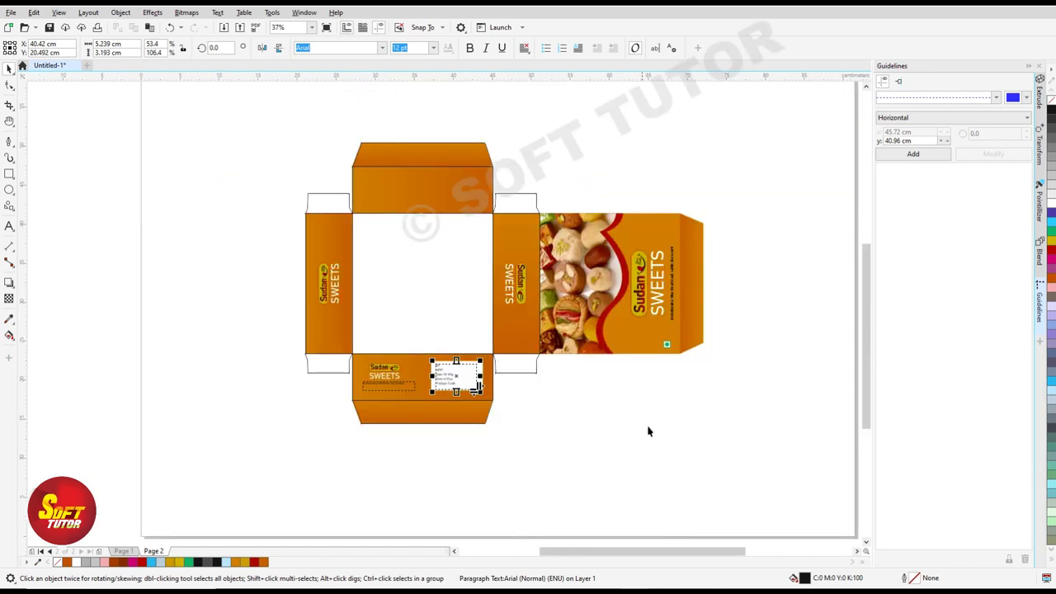
left_click(666, 433)
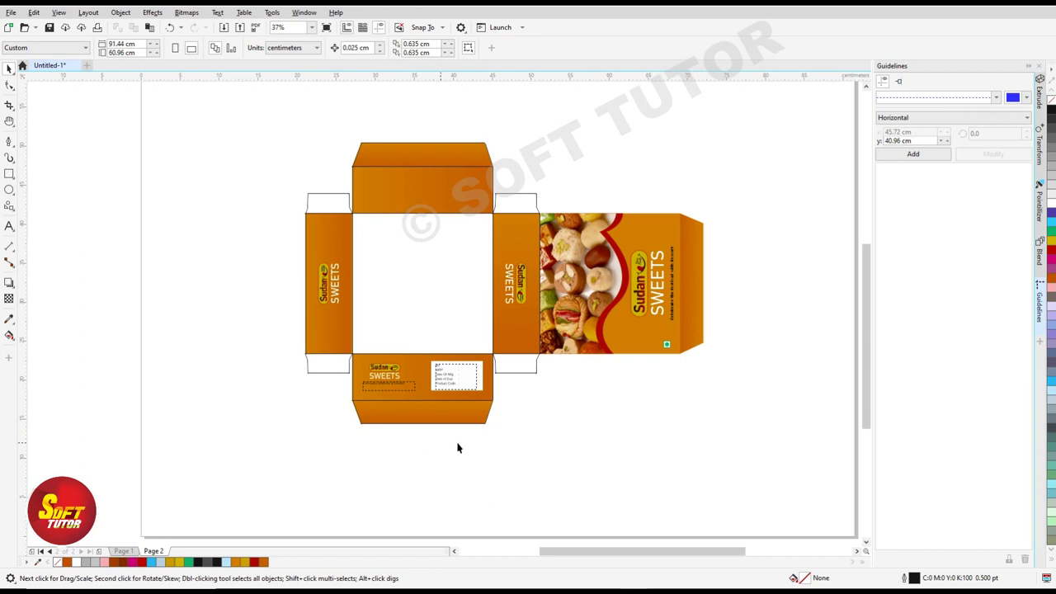
key("h")
mouse_move(455, 232)
left_mouse_down()
mouse_move(456, 290)
mouse_move(382, 300)
left_mouse_up()
scroll(382, 300, "down", 2)
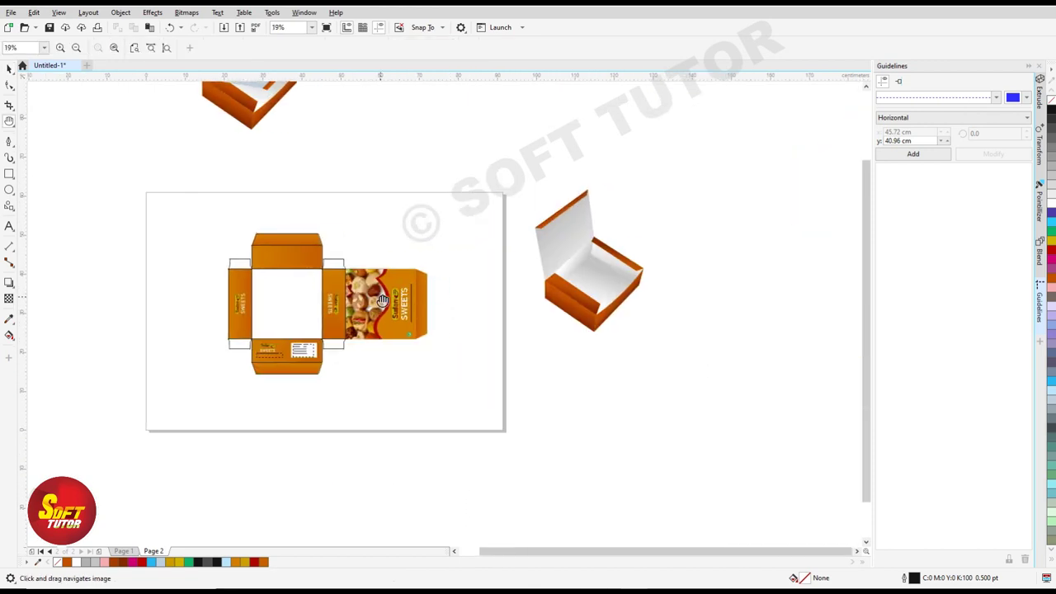
left_click_drag(310, 231, 407, 295)
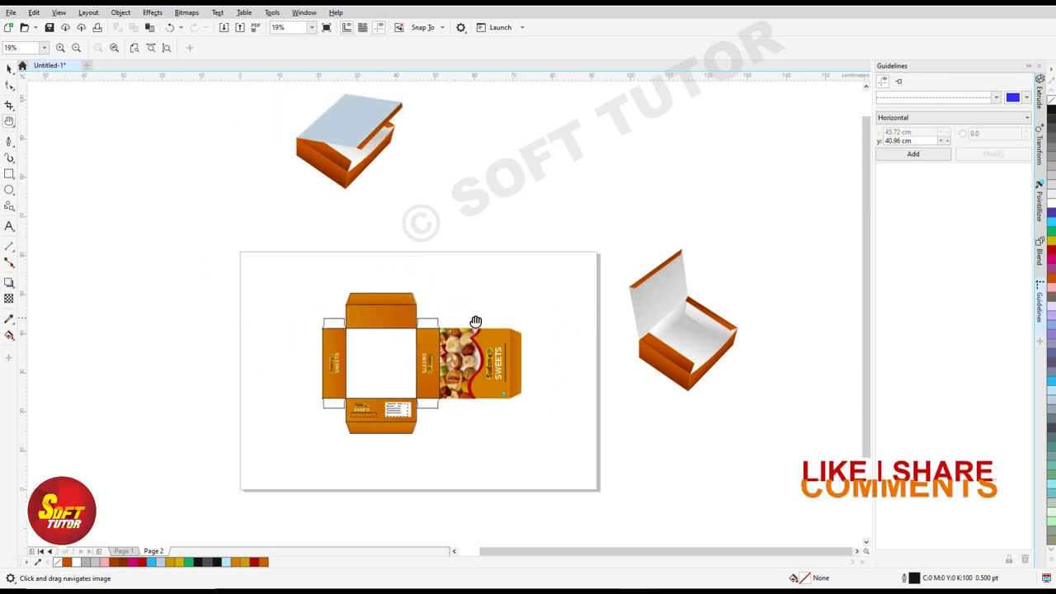
key("space")
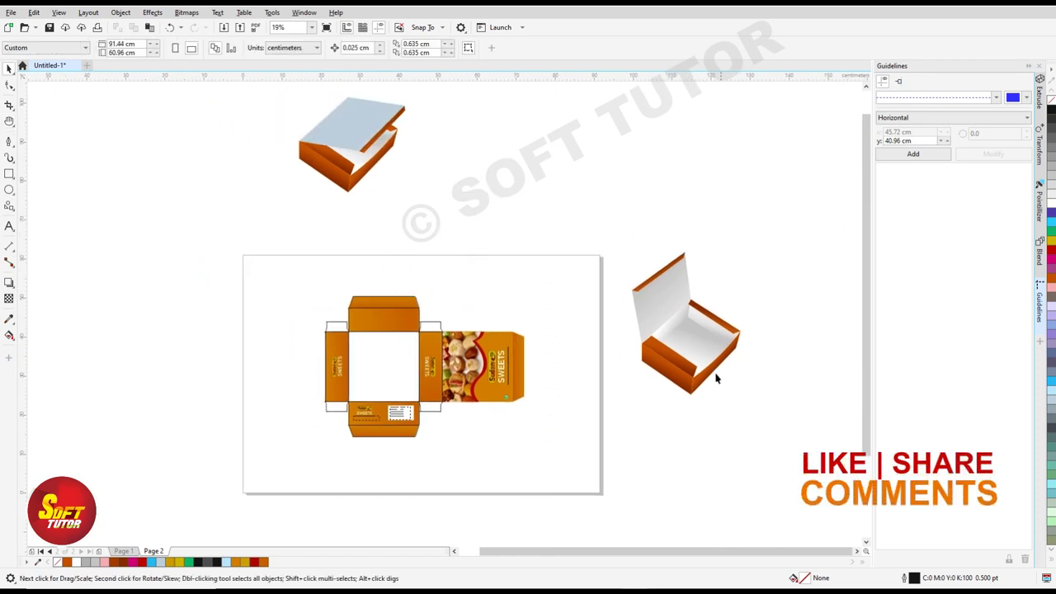
scroll(507, 395, "up", 2)
scroll(500, 406, "down", 2)
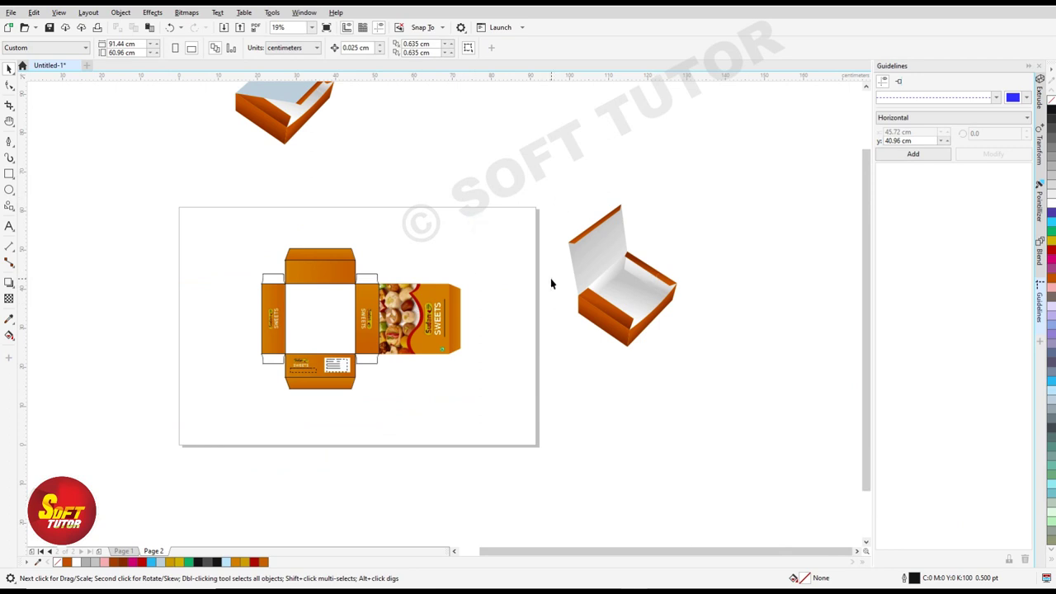
scroll(486, 242, "down", 2)
scroll(371, 170, "up", 2)
Move the 3D box mockup to the left of the page.
left_click(415, 149)
left_click_drag(322, 107, 474, 235)
left_click_drag(413, 158, 241, 378)
Group the flat dieline and place a spare copy off-page at upper left.
mouse_move(349, 313)
left_mouse_down()
mouse_move(672, 500)
mouse_move(634, 477)
left_mouse_up()
key("ctrl+g")
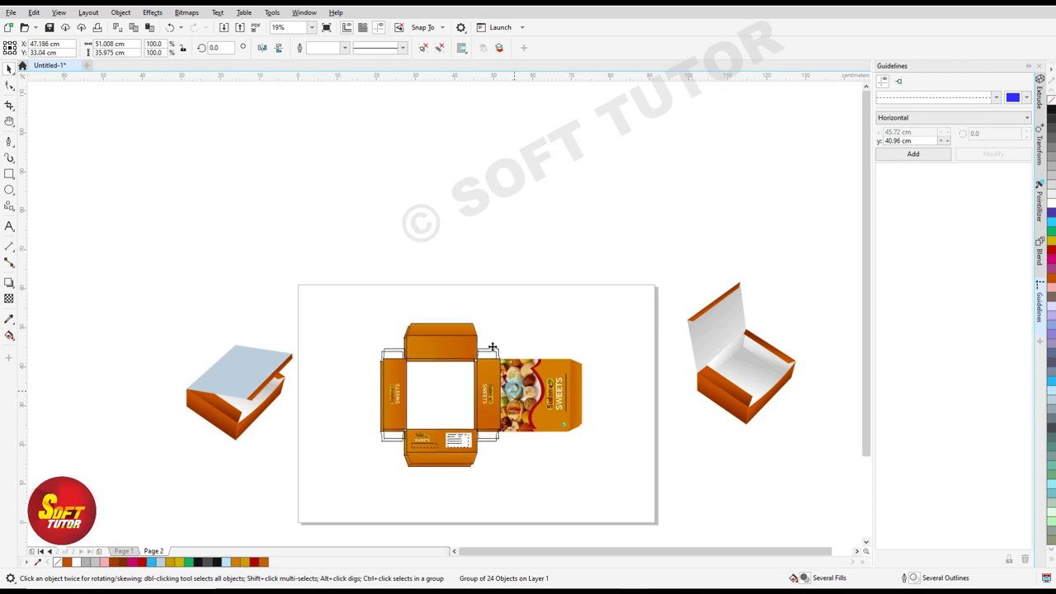
left_click_drag(518, 390, 197, 243)
left_click(453, 217)
key("h")
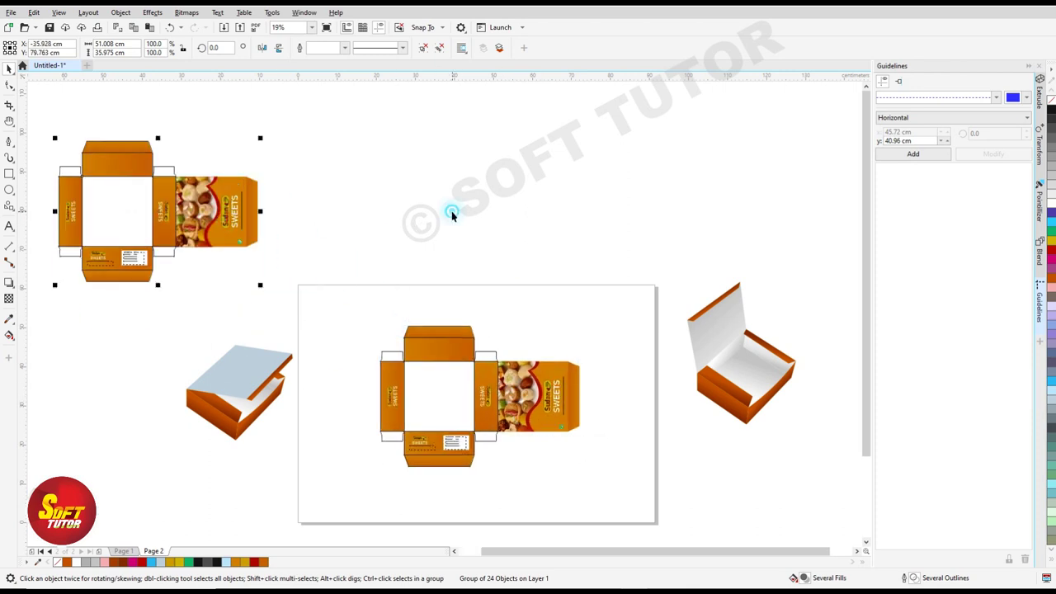
left_click_drag(390, 419, 465, 361)
key("space")
Group the six front-panel artwork pieces and pull the group up-right off the dieline.
left_click_drag(236, 283, 439, 416)
left_click(526, 320)
scroll(501, 327, "up", 2)
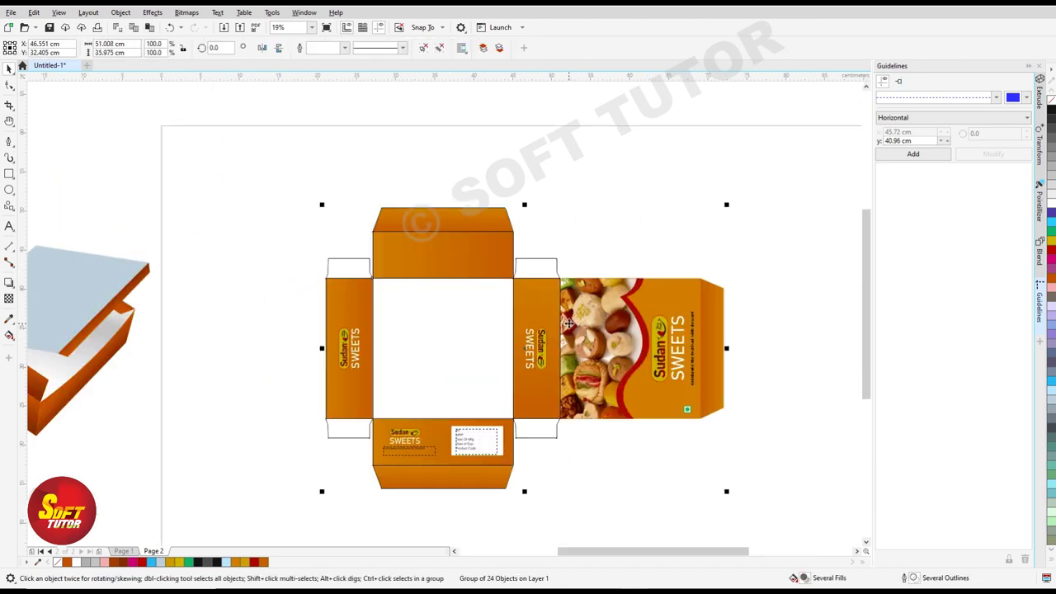
scroll(504, 286, "down", 2)
scroll(583, 304, "up", 2)
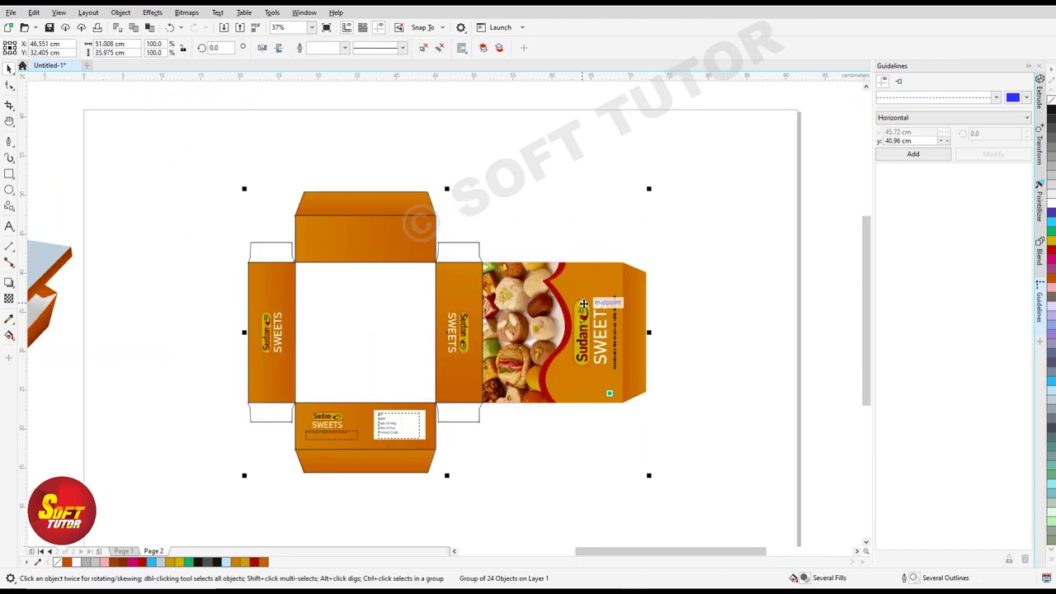
left_click(502, 258)
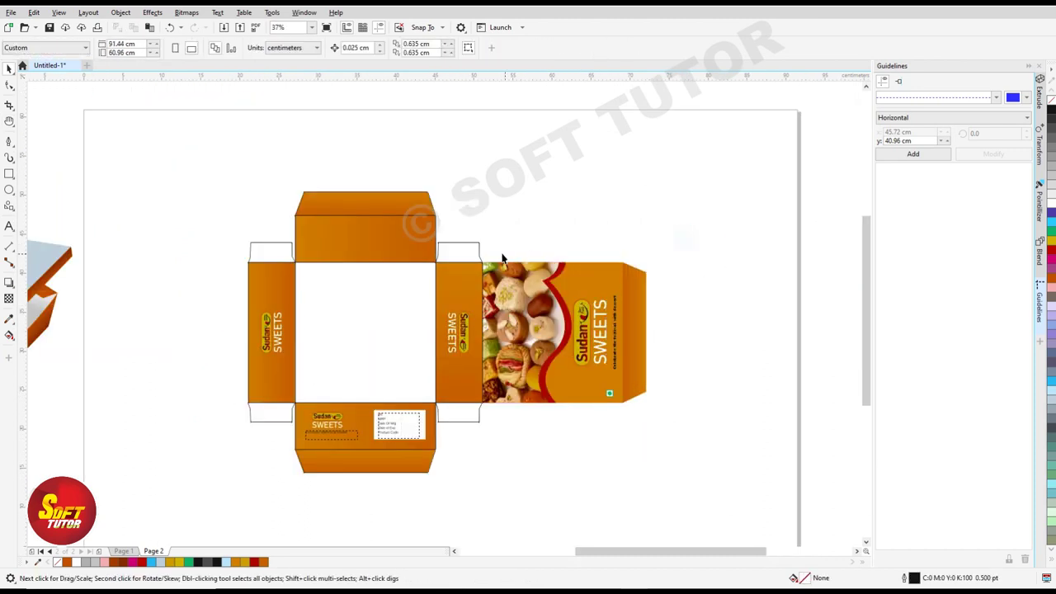
left_click(590, 407)
left_click(458, 252)
mouse_move(628, 235)
left_mouse_down()
mouse_move(599, 344)
mouse_move(484, 427)
left_mouse_up()
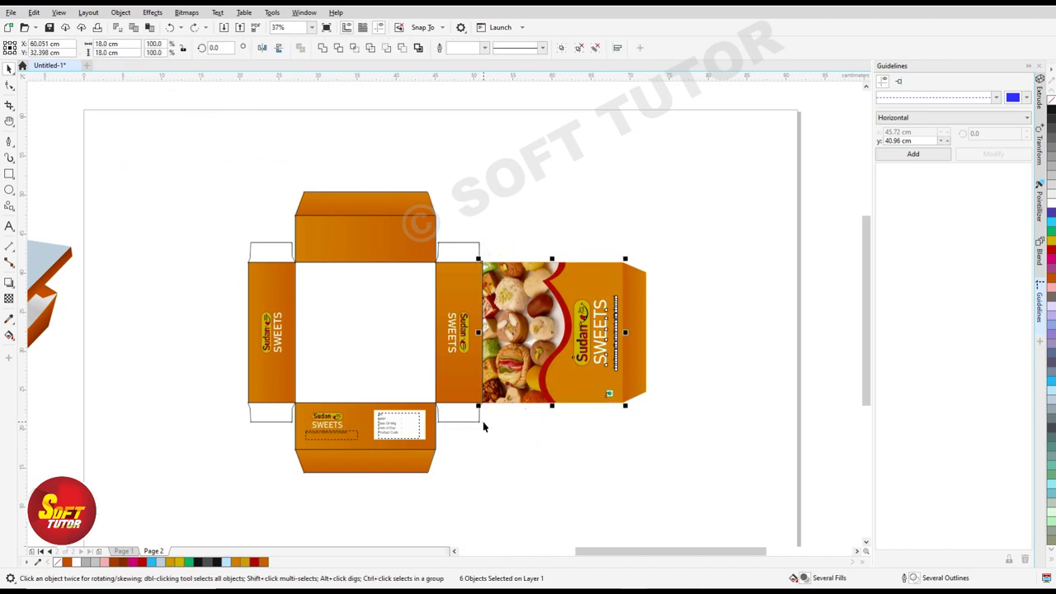
key("ctrl+g")
mouse_move(547, 295)
left_mouse_down()
mouse_move(698, 157)
mouse_move(642, 167)
left_mouse_up()
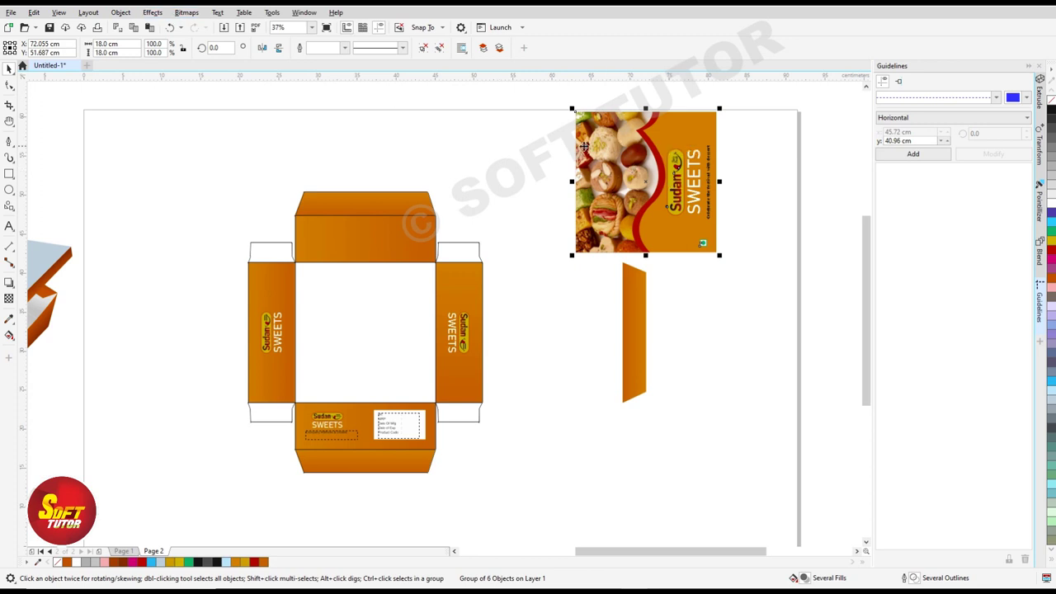
Convert the front-panel artwork into a single bitmap.
left_click(187, 12)
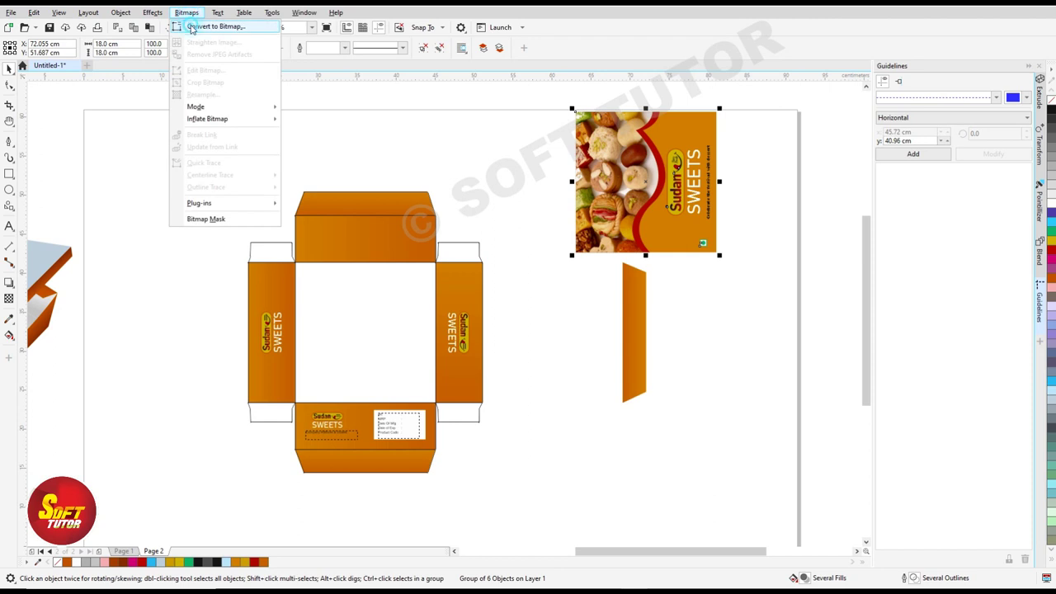
left_click(191, 27)
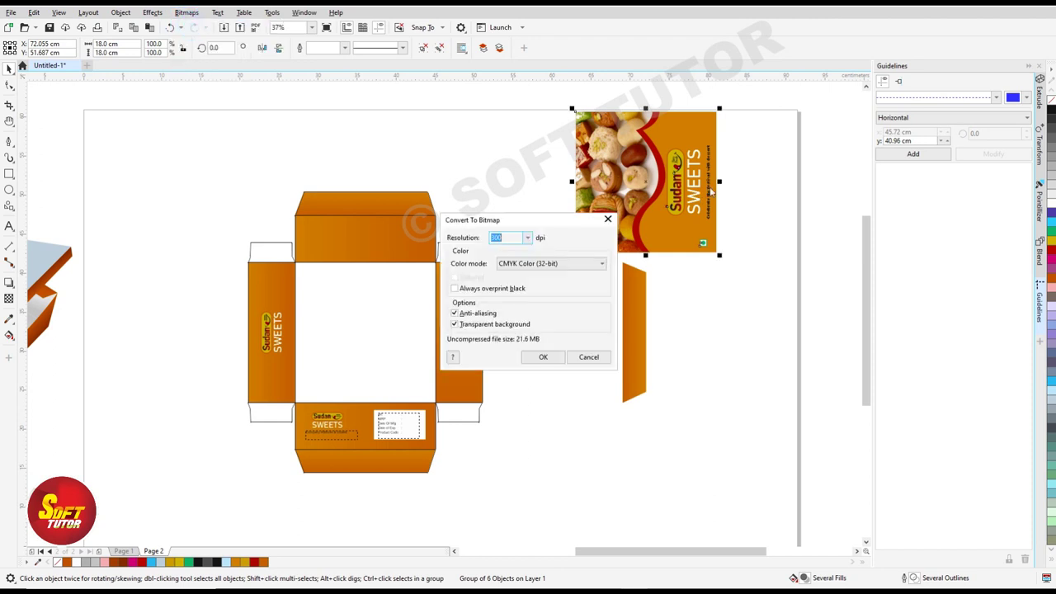
left_click(538, 363)
scroll(619, 283, "down", 2)
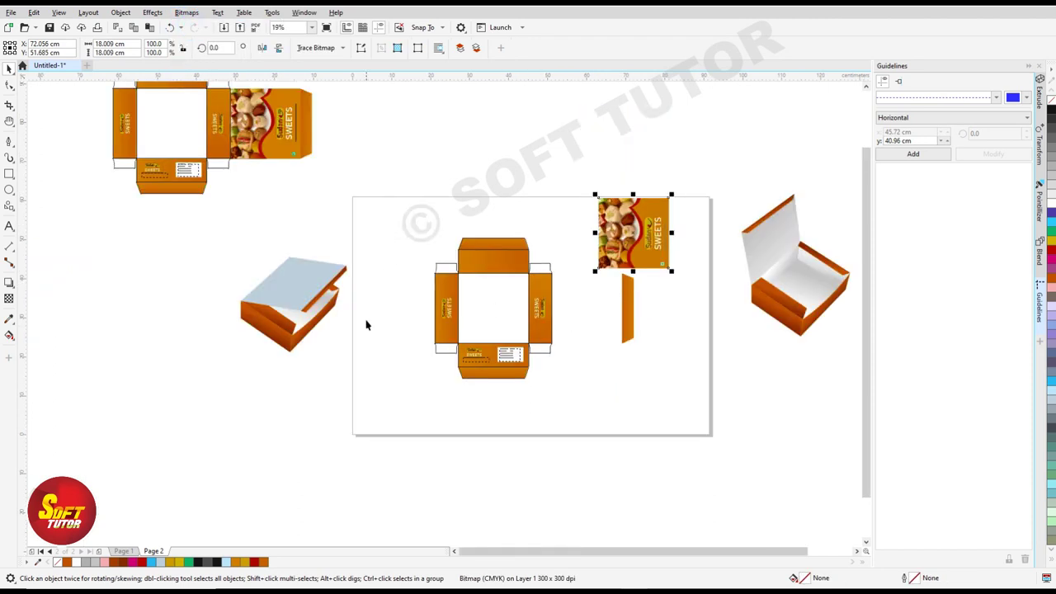
Shift the central dieline aside and bring the left 3D box mockup onto the page.
left_click_drag(396, 217, 585, 413)
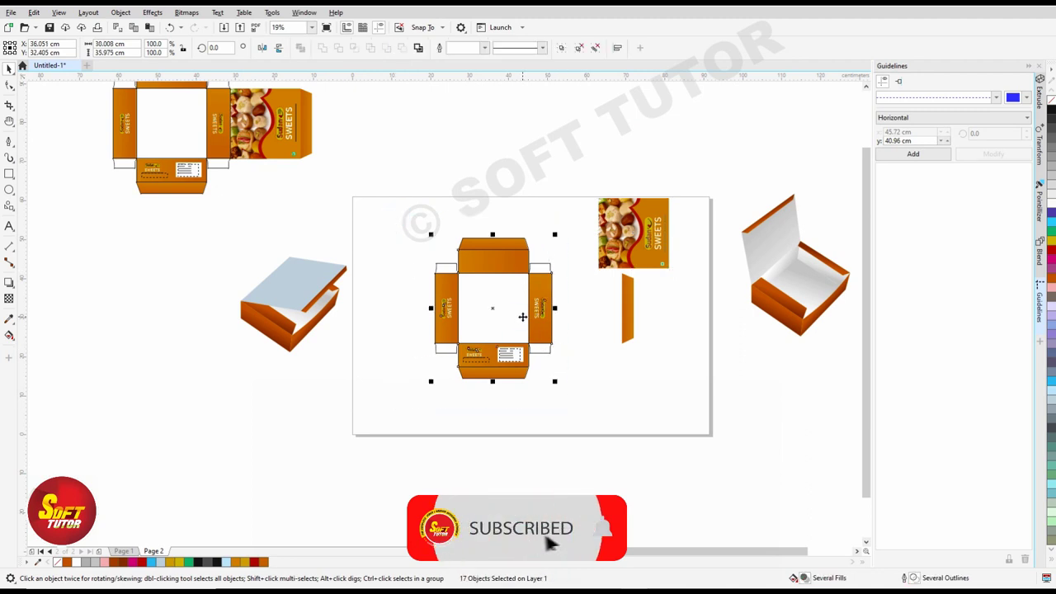
left_click_drag(523, 317, 564, 344)
left_click(299, 121)
left_click_drag(196, 238, 353, 368)
left_click_drag(293, 320, 410, 280)
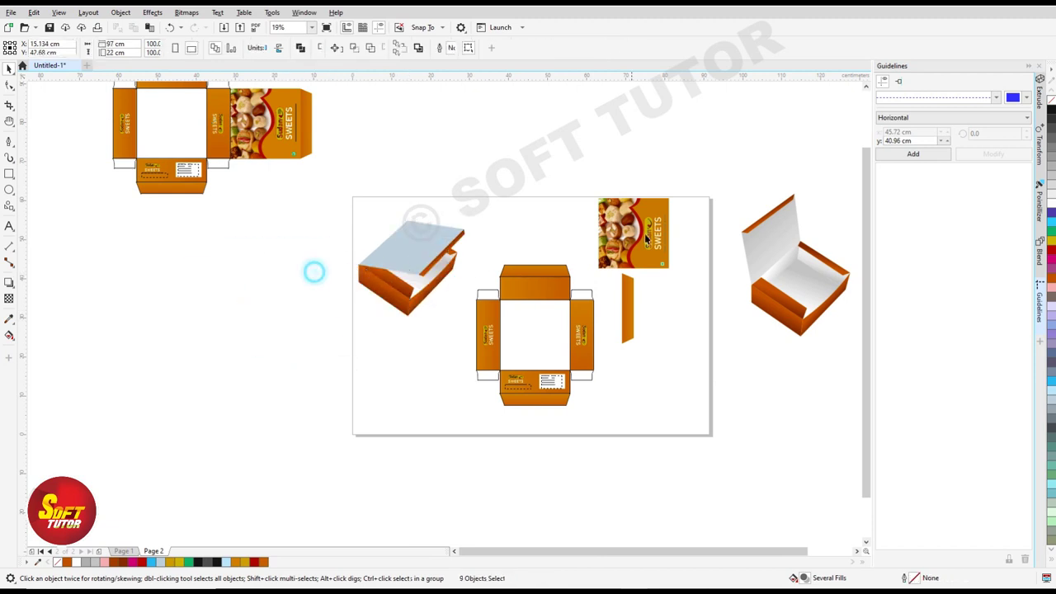
Place the sweets bitmap over the 3D box, its corner aligned to the lid edge.
mouse_move(644, 222)
left_mouse_down()
mouse_move(540, 203)
mouse_move(371, 289)
left_mouse_up()
scroll(529, 205, "up", 2)
scroll(372, 289, "up", 2)
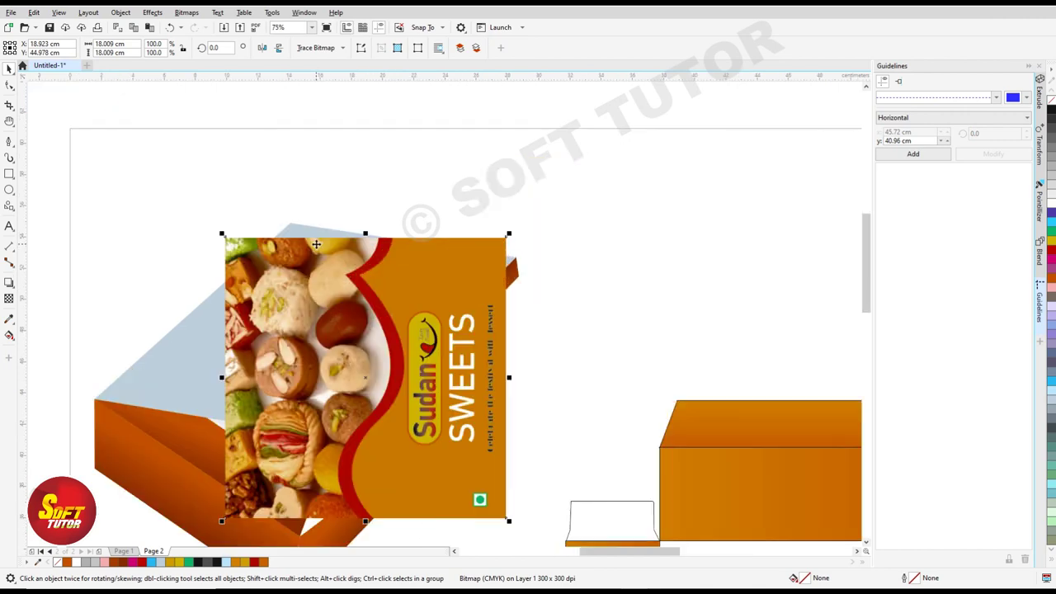
mouse_move(284, 277)
left_mouse_down()
mouse_move(345, 262)
mouse_move(291, 273)
left_mouse_up()
scroll(291, 270, "up", 4)
scroll(292, 274, "down", 2)
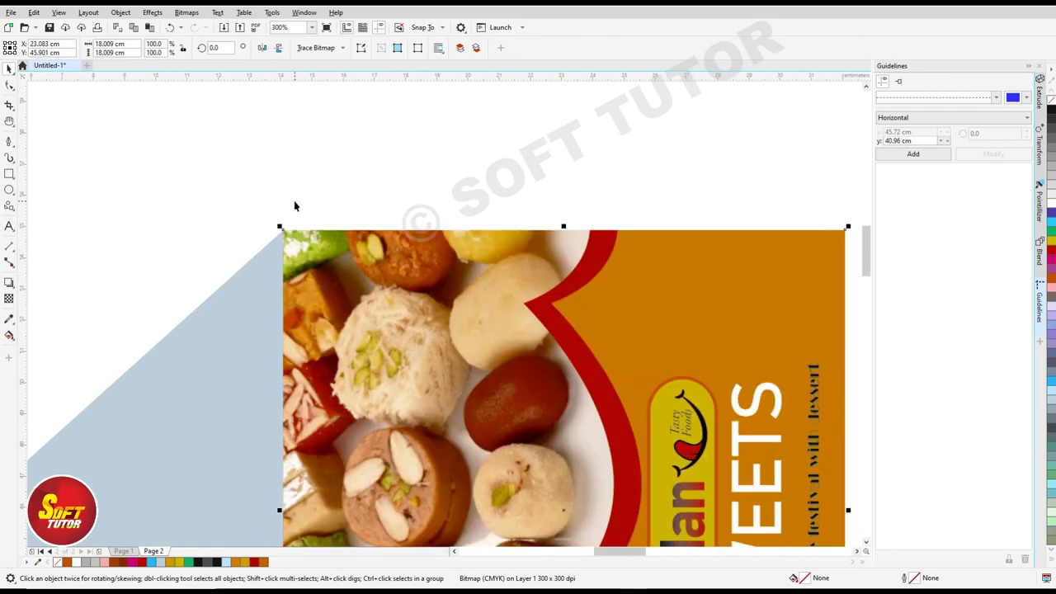
scroll(295, 207, "down", 2)
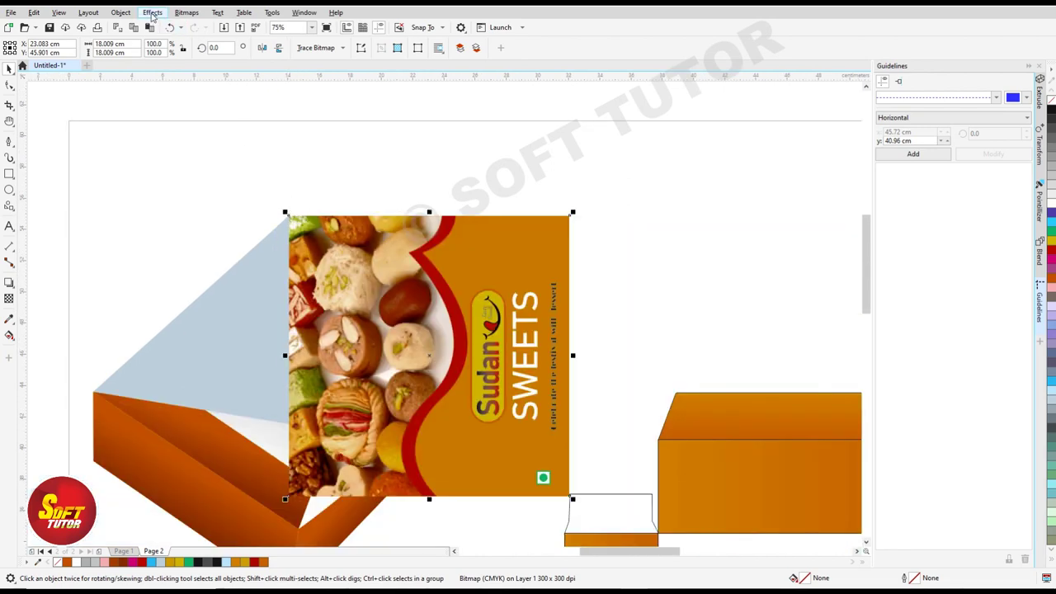
left_click(121, 12)
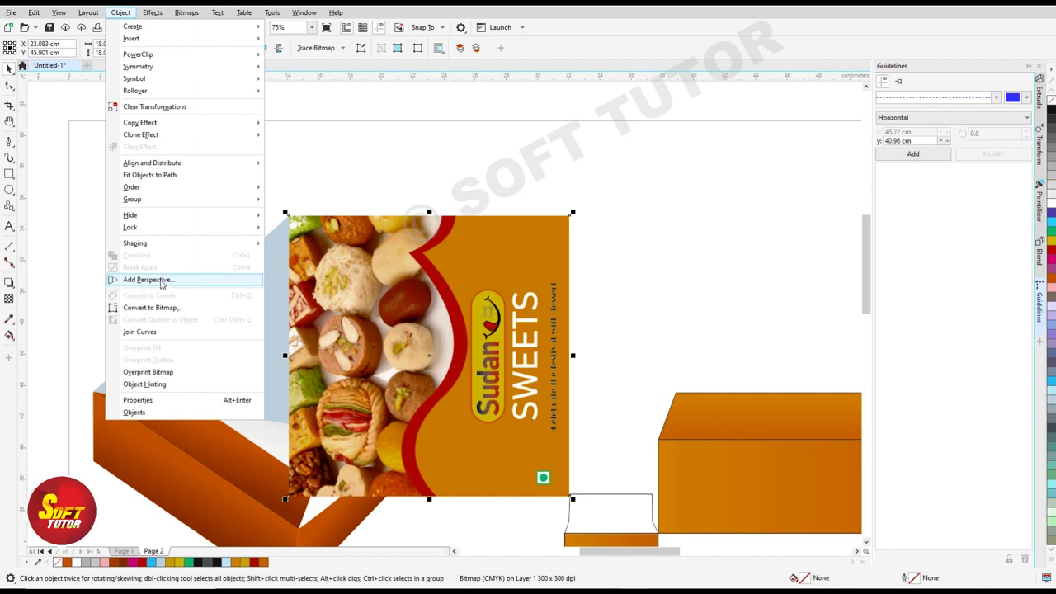
Add perspective to the sweets bitmap and pin its corners onto the lid's corners.
left_click(162, 284)
left_click_drag(286, 493, 93, 394)
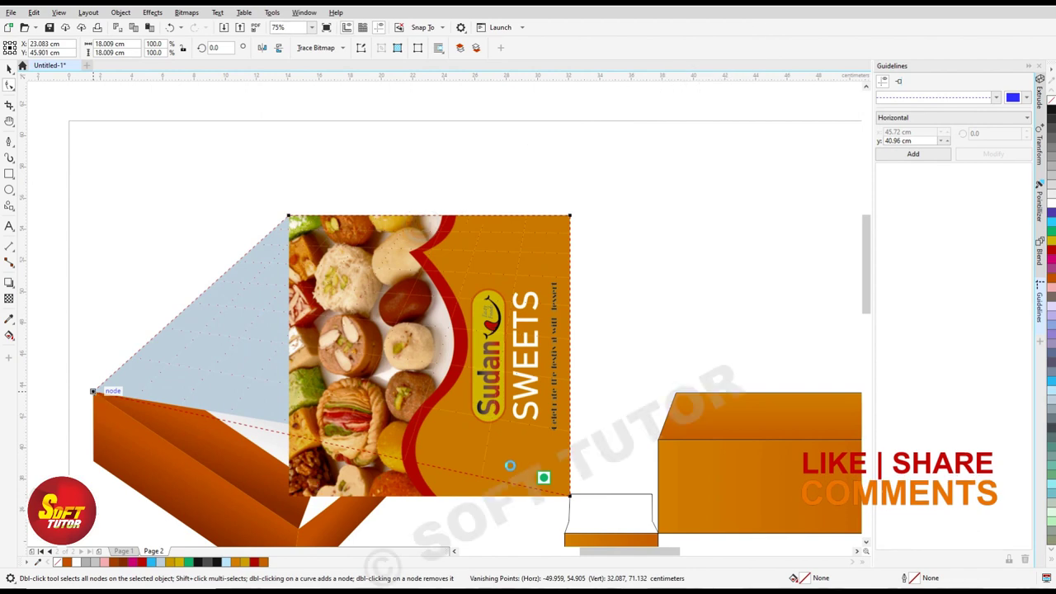
left_click_drag(93, 394, 93, 393)
left_click_drag(570, 496, 333, 404)
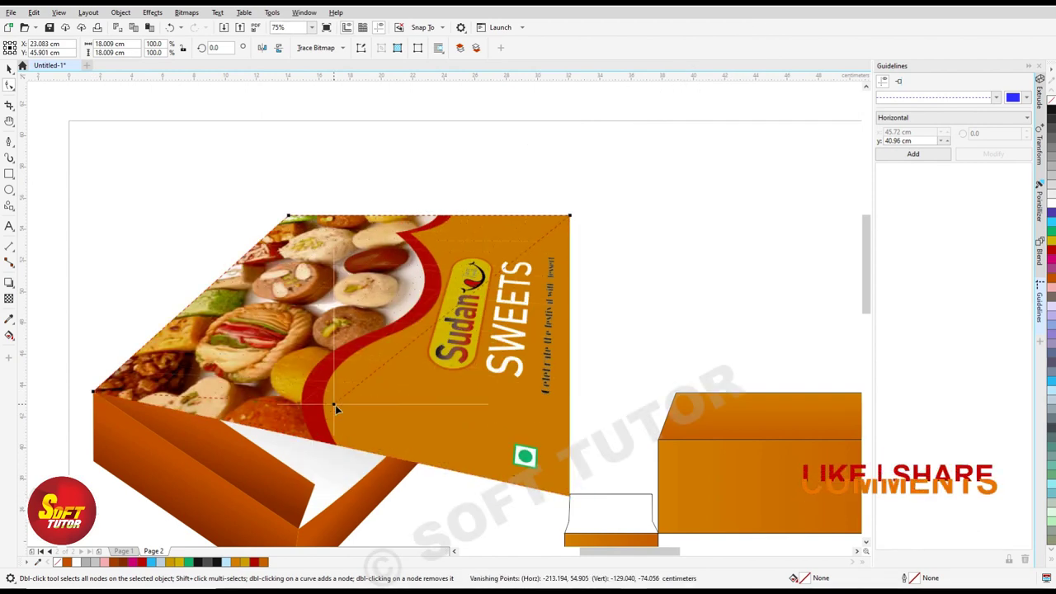
scroll(344, 419, "up", 3)
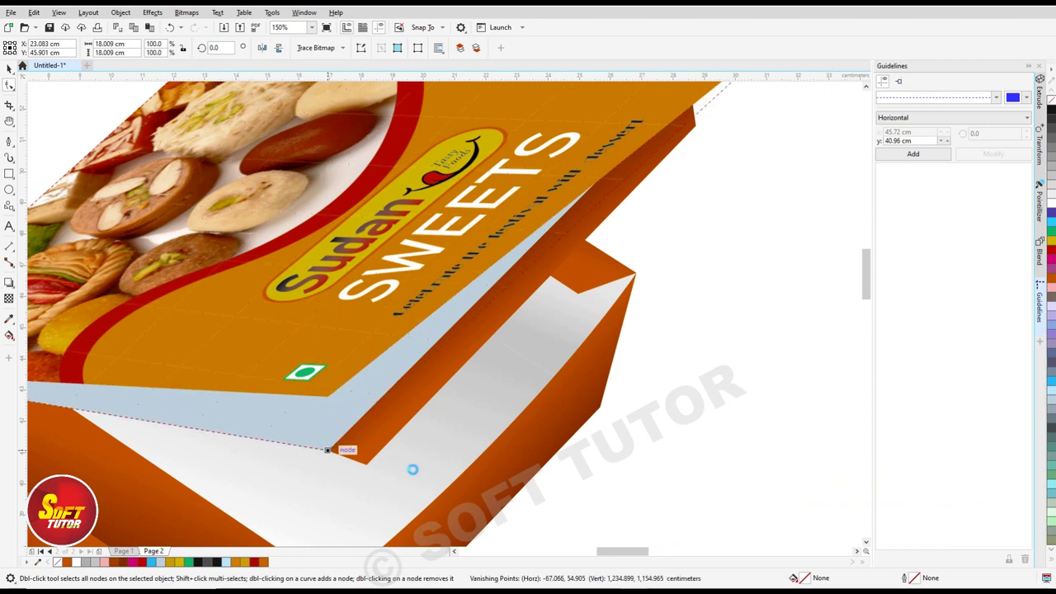
scroll(405, 474, "down", 3)
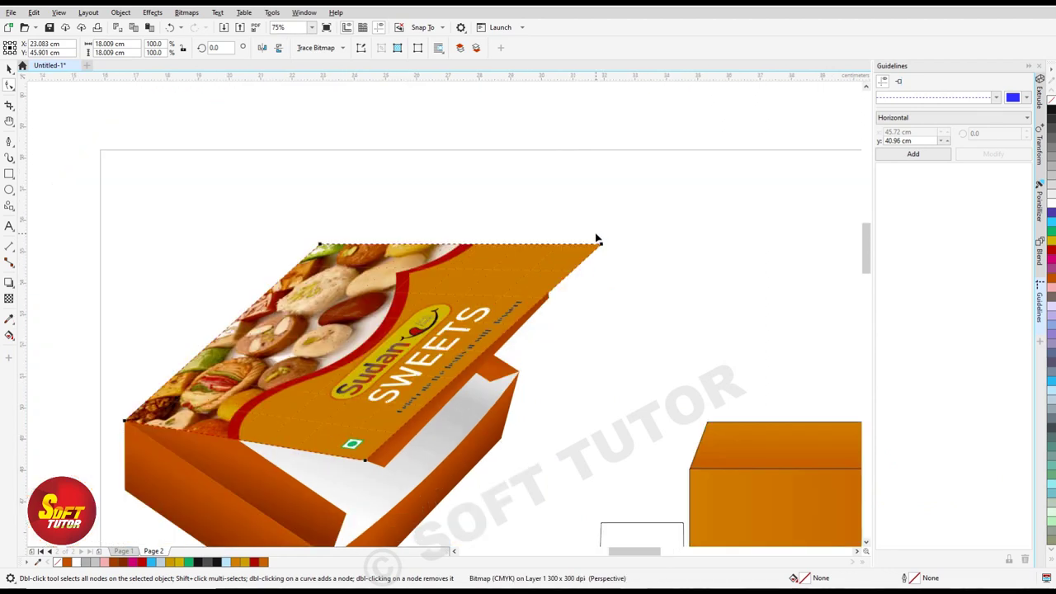
scroll(598, 245, "up", 3)
mouse_move(605, 255)
left_mouse_down()
mouse_move(415, 321)
mouse_move(496, 325)
left_mouse_up()
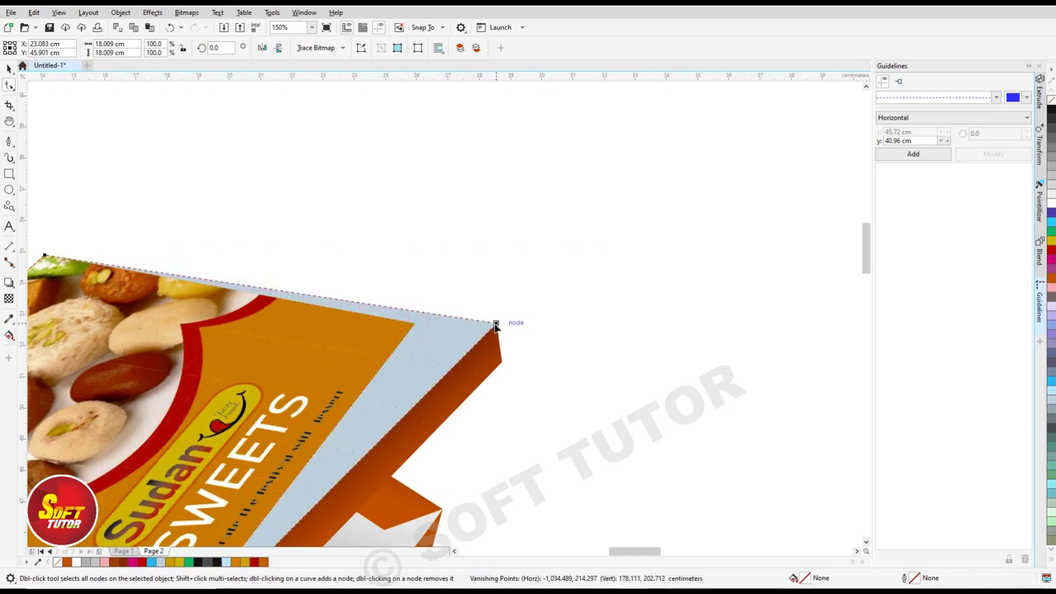
scroll(440, 212, "down", 5)
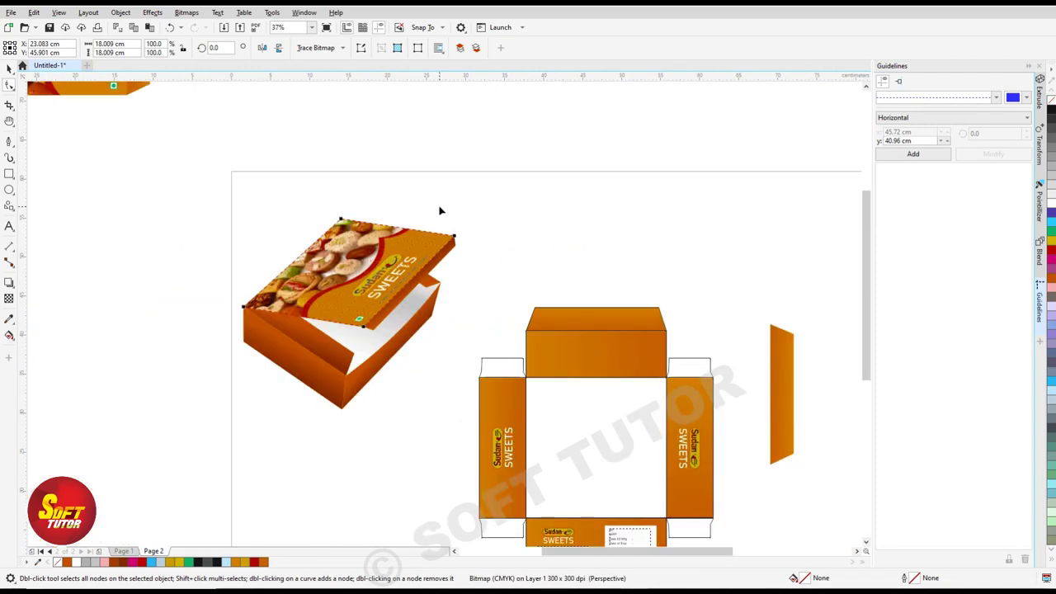
scroll(317, 318, "up", 3)
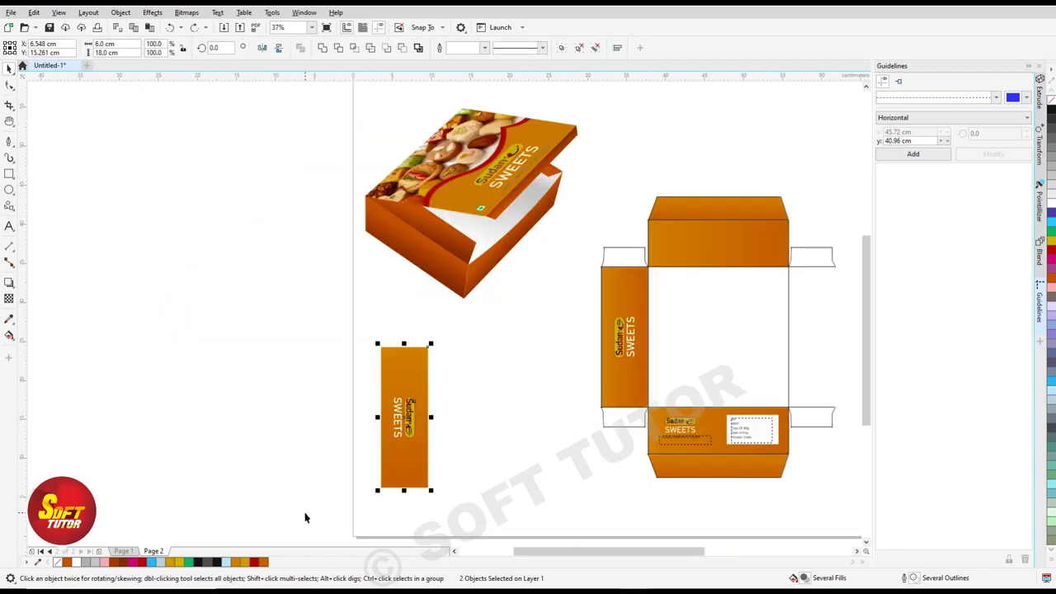
Convert the Sudan SWEETS side panel to a bitmap and give it perspective.
left_click(186, 12)
left_click(208, 25)
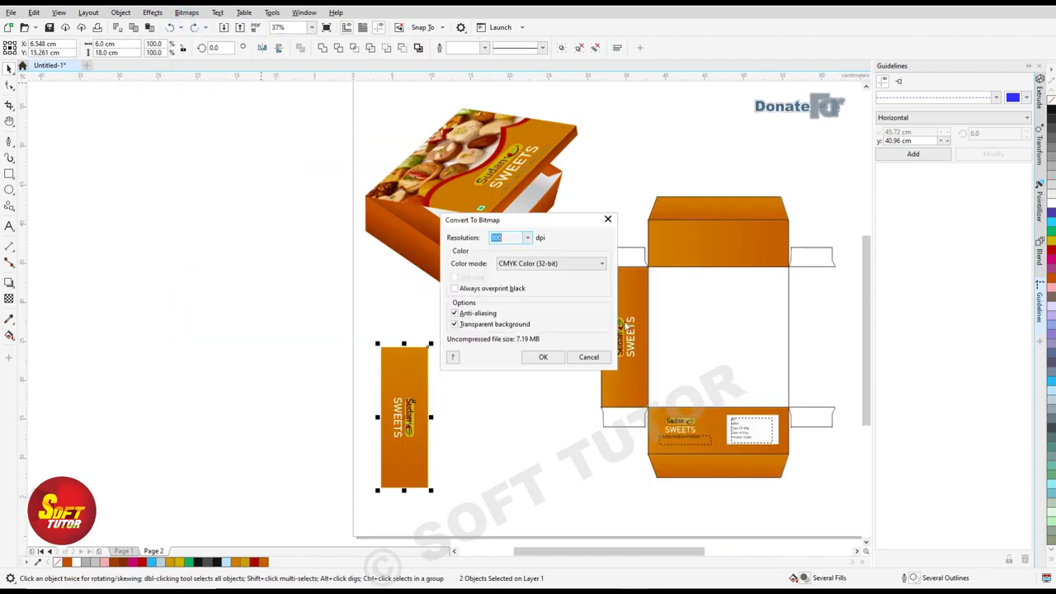
left_click(543, 355)
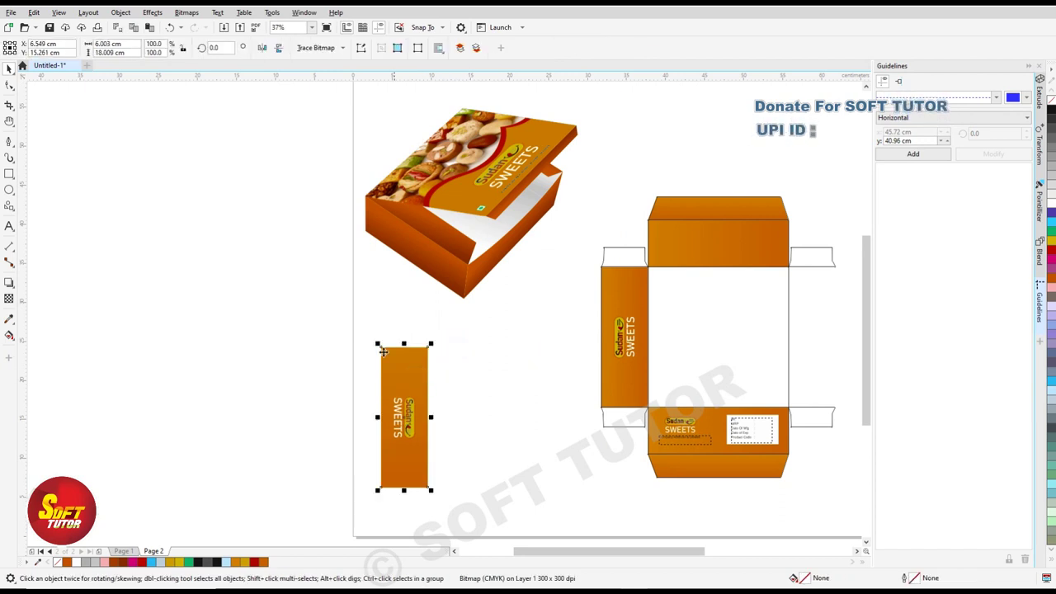
key("F10")
key("space")
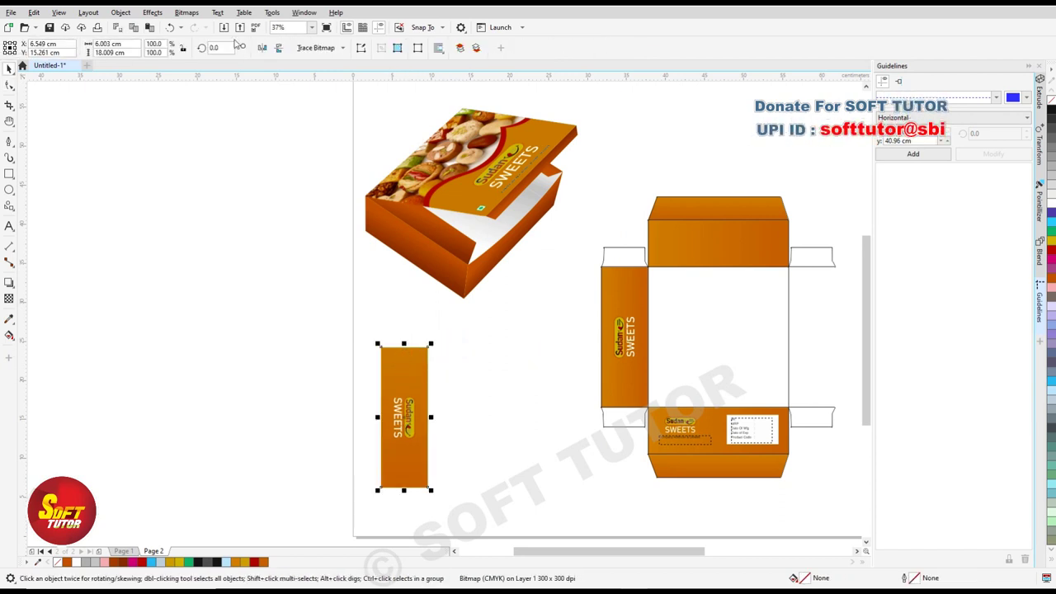
left_click(121, 13)
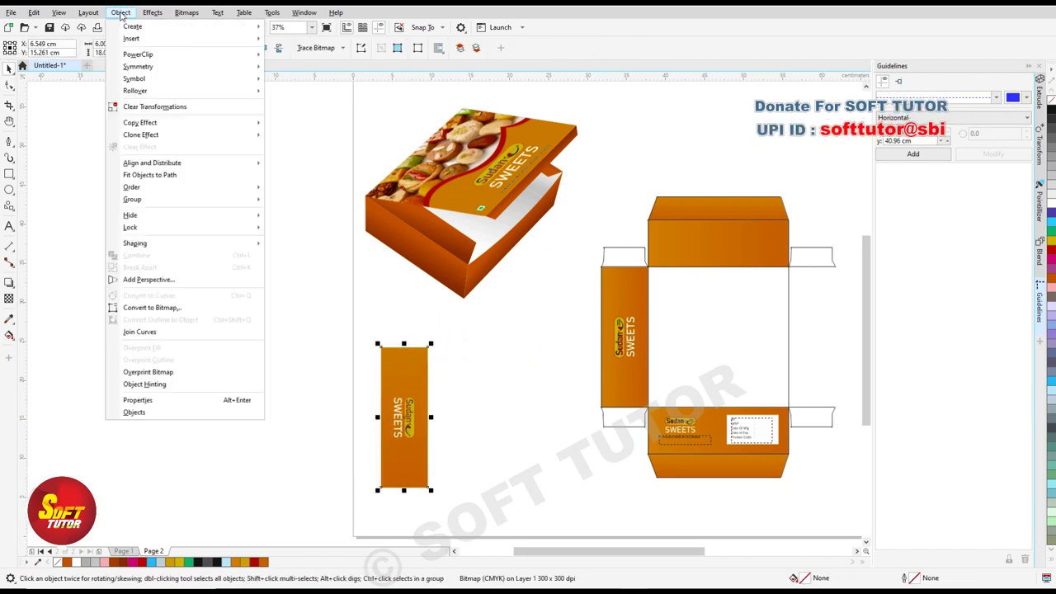
left_click(149, 280)
key("space")
Move the side bitmap to the box and drag its nodes onto the front-left face corners.
left_click_drag(415, 388, 401, 324)
scroll(365, 266, "up", 2)
left_click_drag(462, 293, 369, 224)
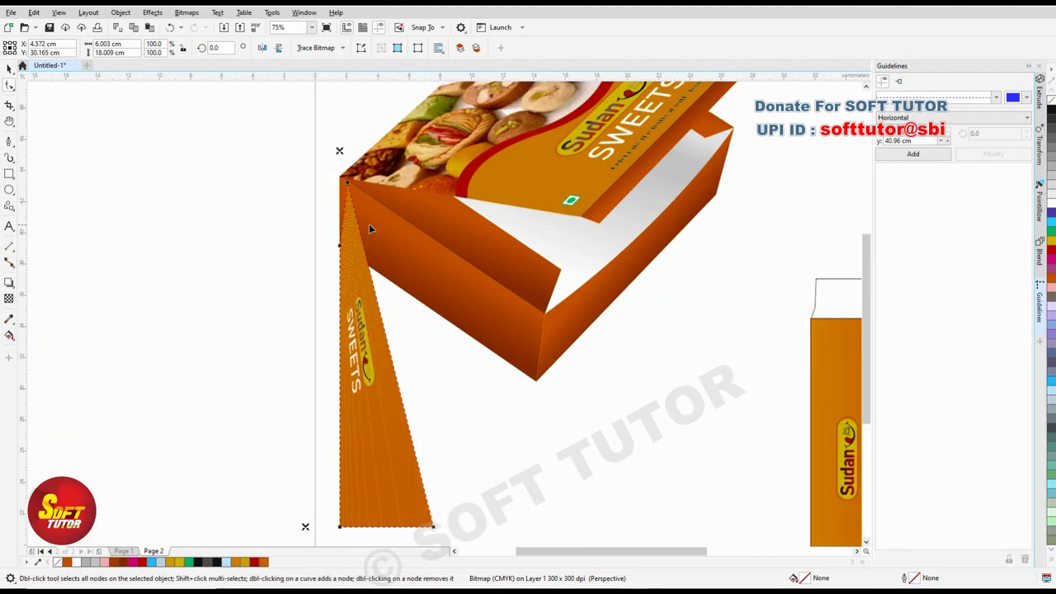
scroll(369, 223, "down", 2)
key("space")
mouse_move(458, 267)
left_mouse_down()
mouse_move(404, 376)
mouse_move(453, 302)
left_mouse_up()
scroll(358, 189, "up", 2)
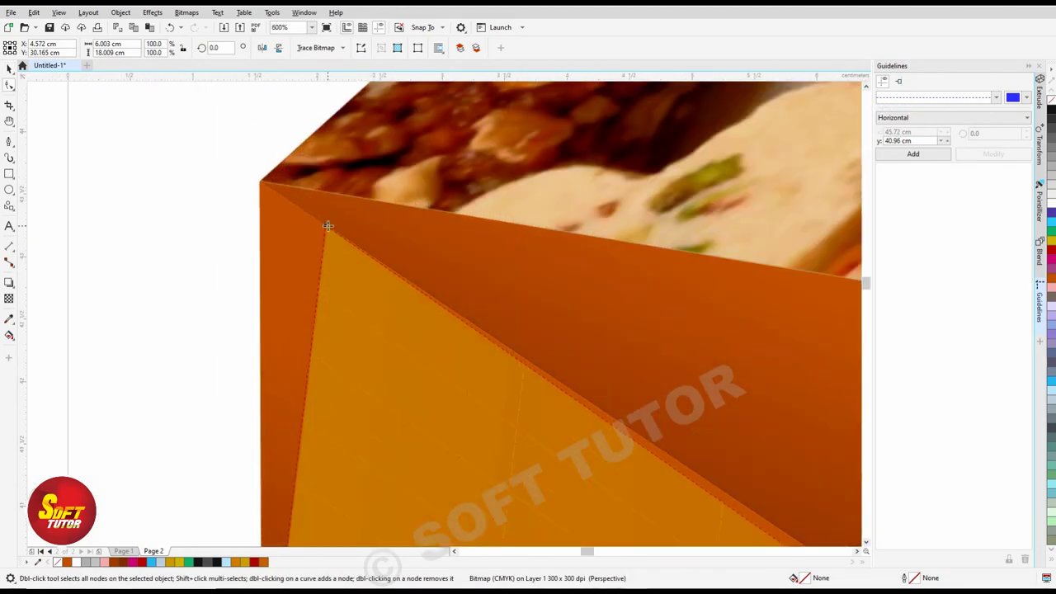
left_click_drag(325, 228, 259, 182)
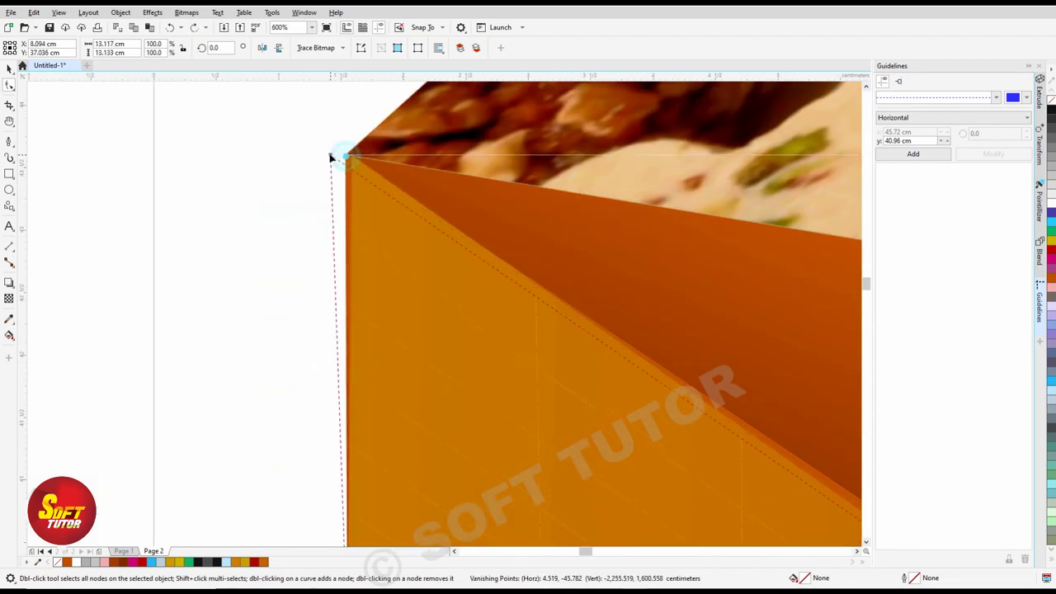
Zoom in and out to check the side panel's fit on the box face.
scroll(316, 228, "down", 2)
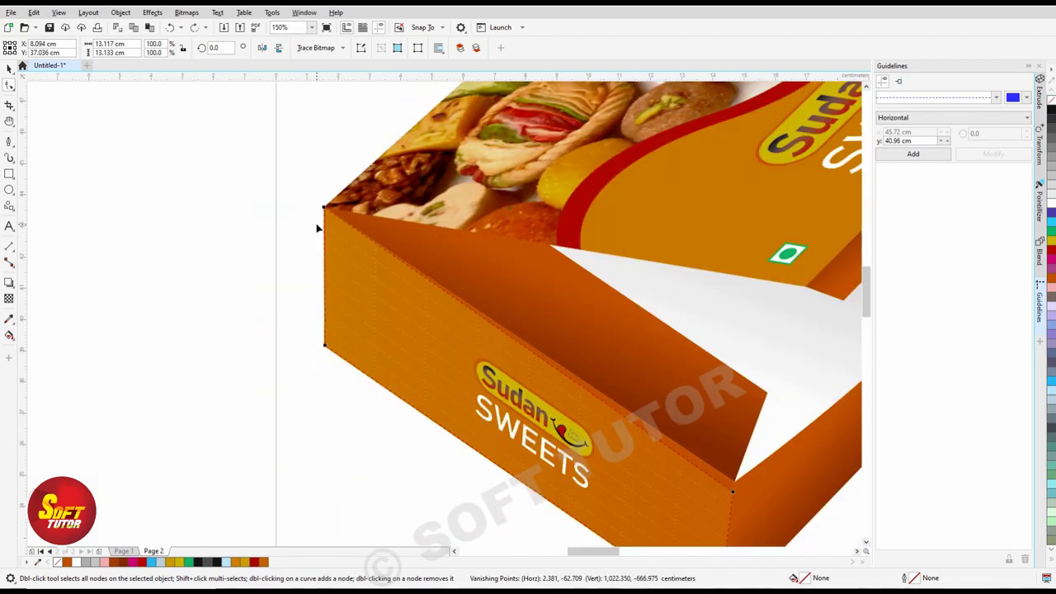
scroll(323, 207, "down", 1)
scroll(488, 420, "up", 1)
scroll(504, 386, "up", 1)
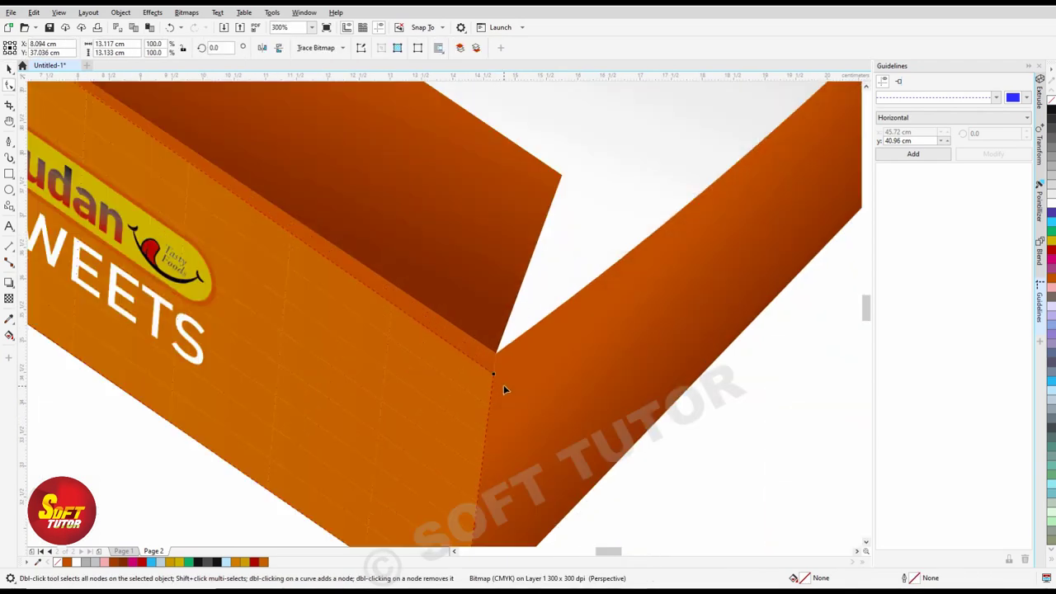
scroll(494, 356, "down", 1)
scroll(515, 413, "down", 1)
key("space")
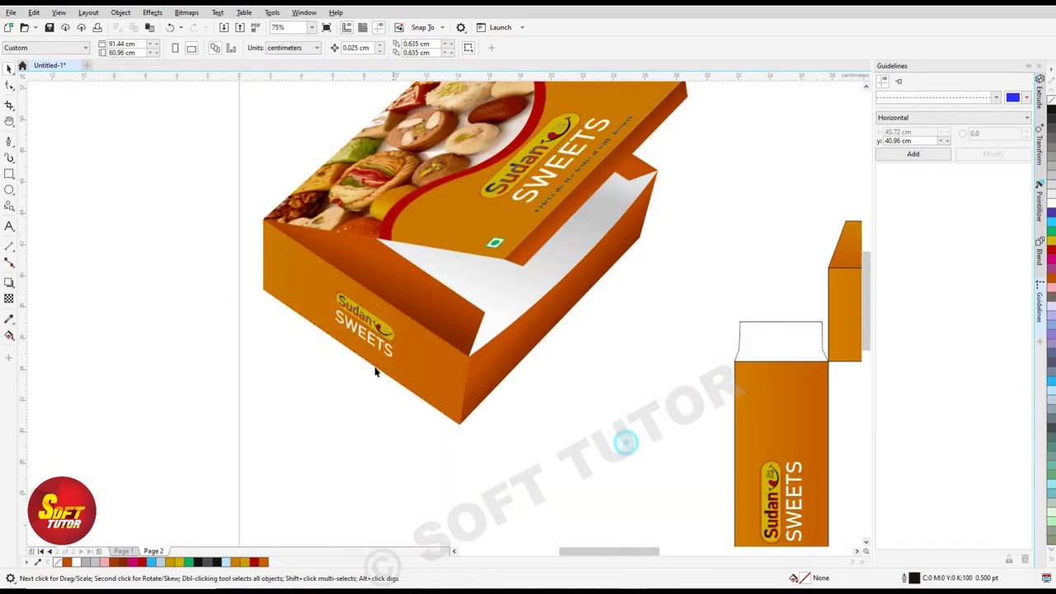
scroll(393, 428, "down", 1)
scroll(420, 375, "up", 1)
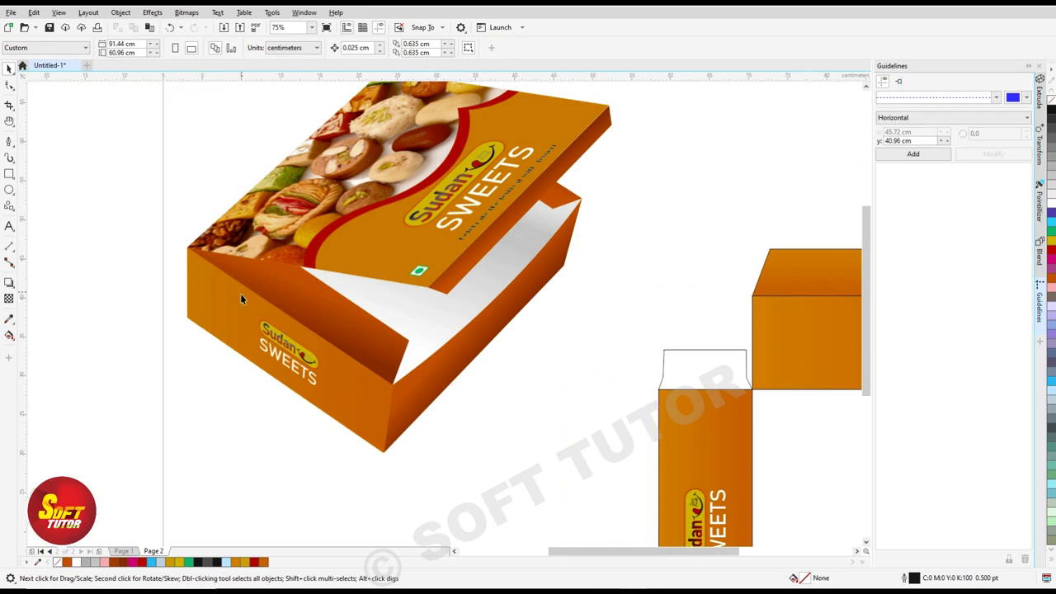
scroll(242, 294, "down", 1)
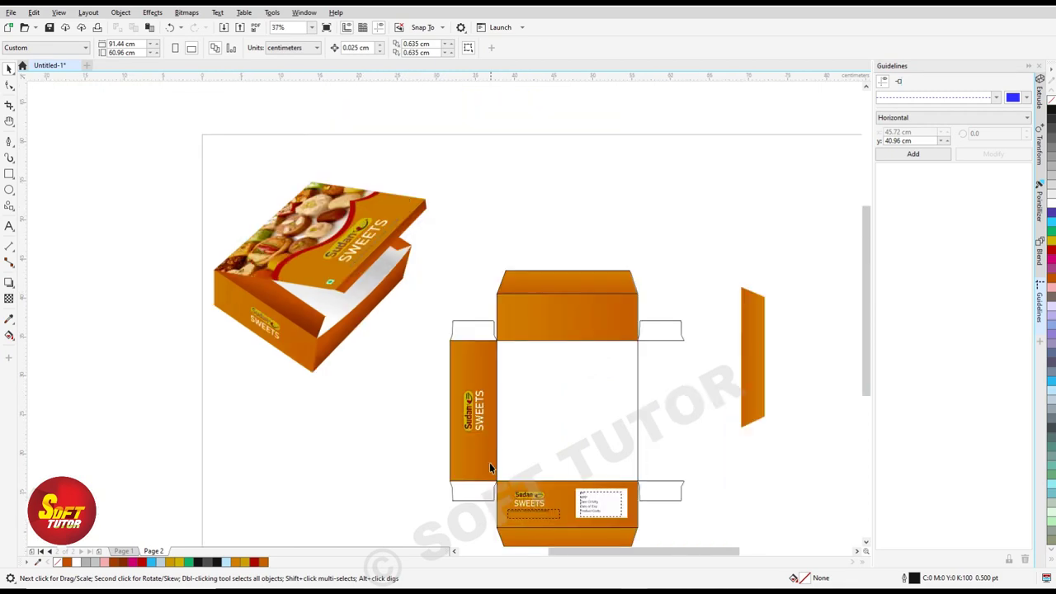
Group the orange side panel with its SWEETS logo and drag a copy below the box.
left_click(465, 410)
left_click(338, 392)
left_click(258, 324)
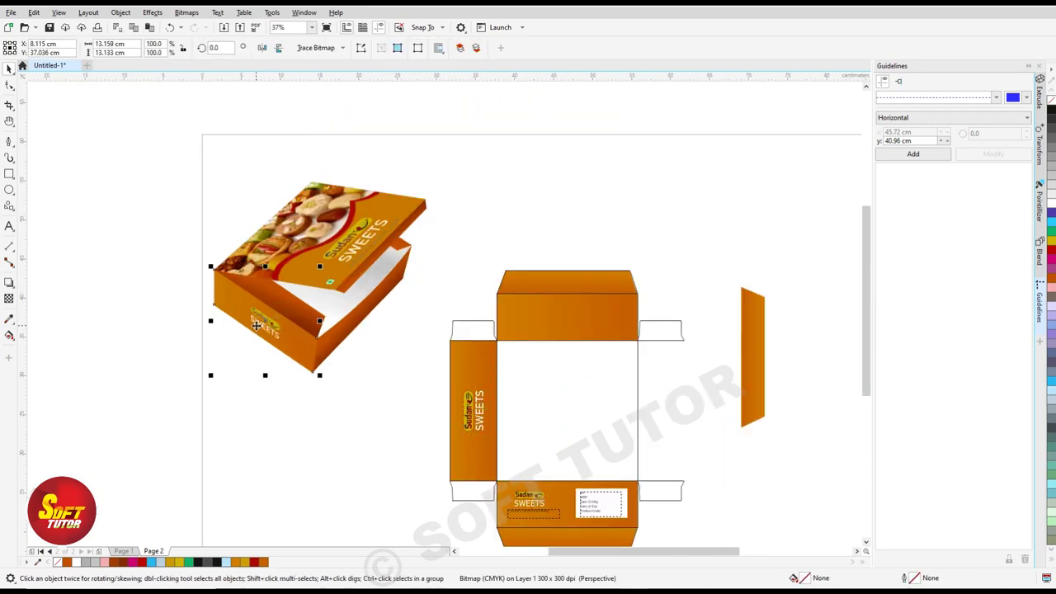
left_click(471, 403)
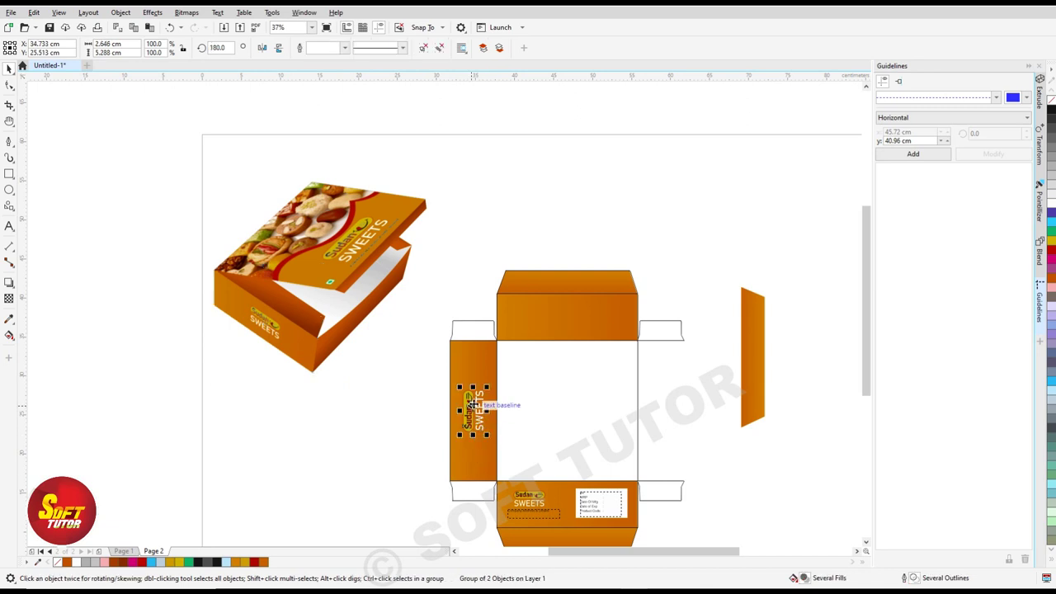
left_click(475, 360, "shift")
key("ctrl+g")
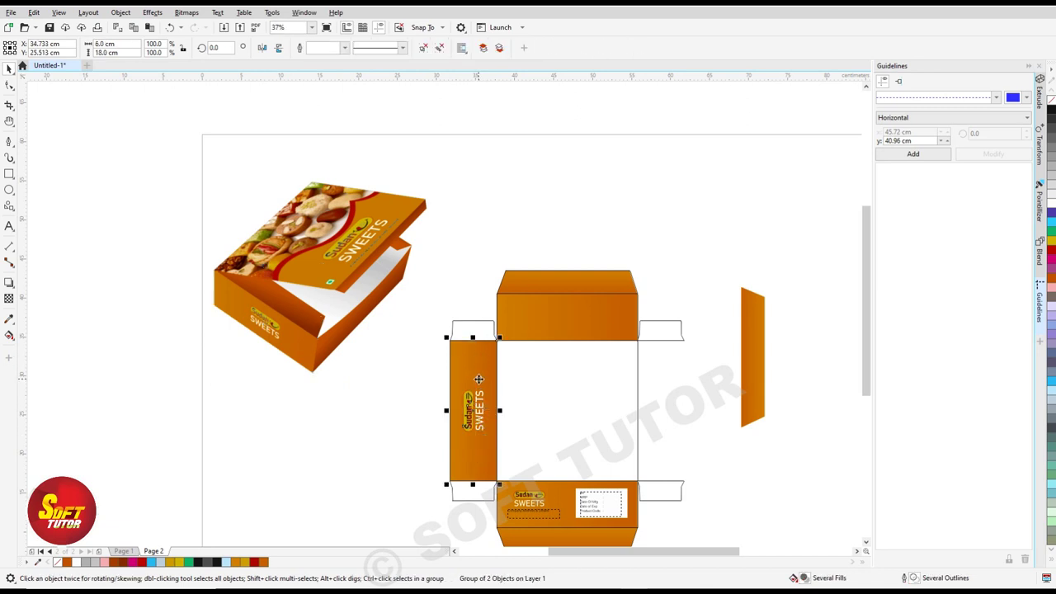
mouse_move(479, 367)
left_mouse_down()
mouse_move(459, 401)
mouse_move(342, 451)
left_mouse_up()
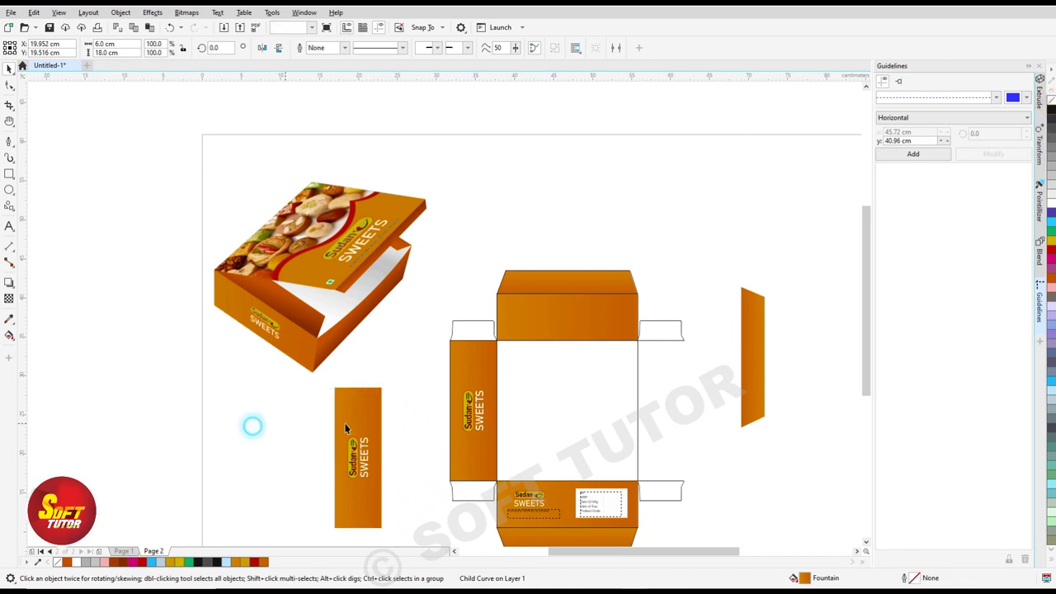
Convert the copied side panel to a bitmap and move it beside the box.
left_click(354, 422)
left_click(186, 13)
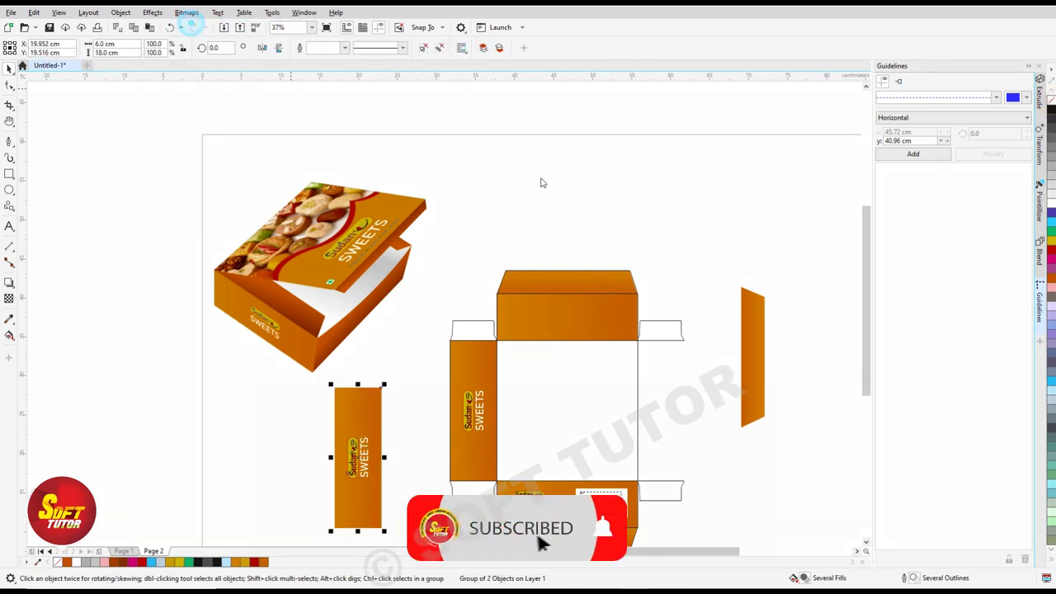
left_click(541, 358)
left_click(238, 429)
left_click_drag(357, 435, 398, 350)
scroll(399, 371, "up", 3)
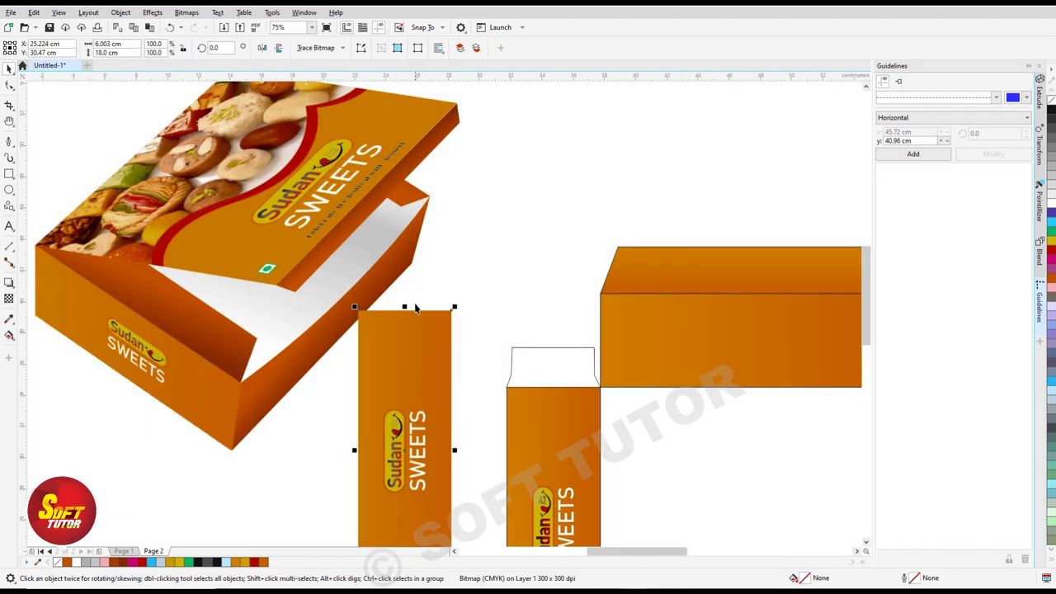
Add perspective to the panel bitmap and fit its corners onto the box's short side.
left_click(121, 13)
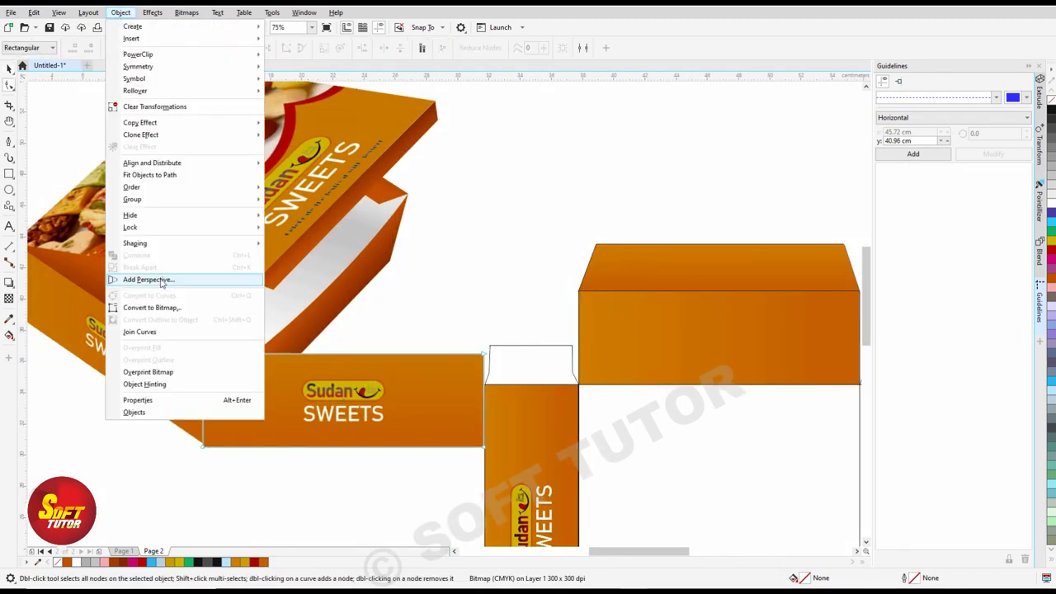
left_click(155, 278)
left_click_drag(485, 355, 408, 193)
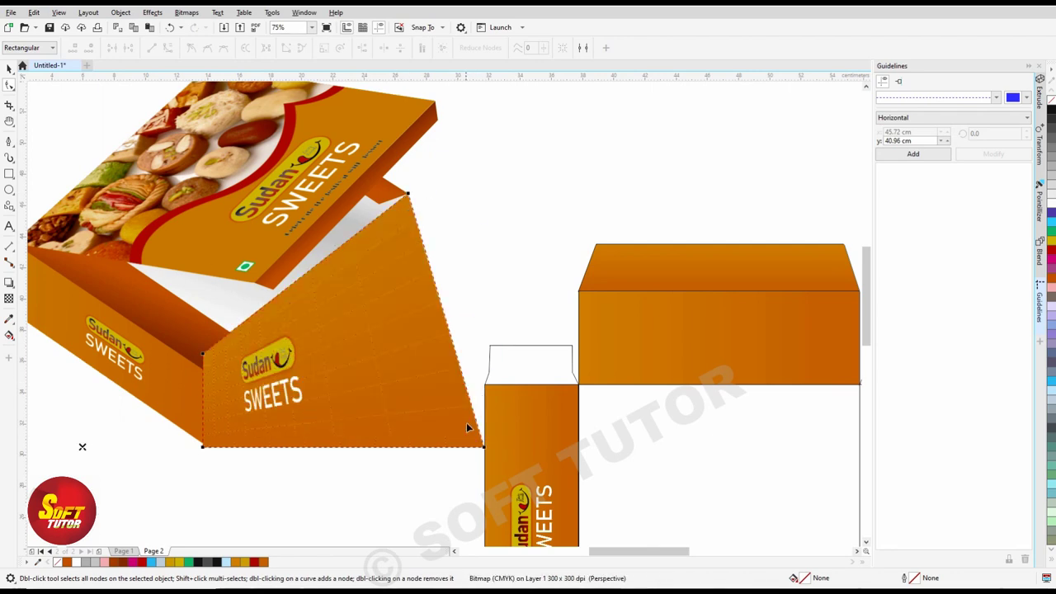
left_click_drag(430, 345, 407, 269)
scroll(406, 269, "up", 3)
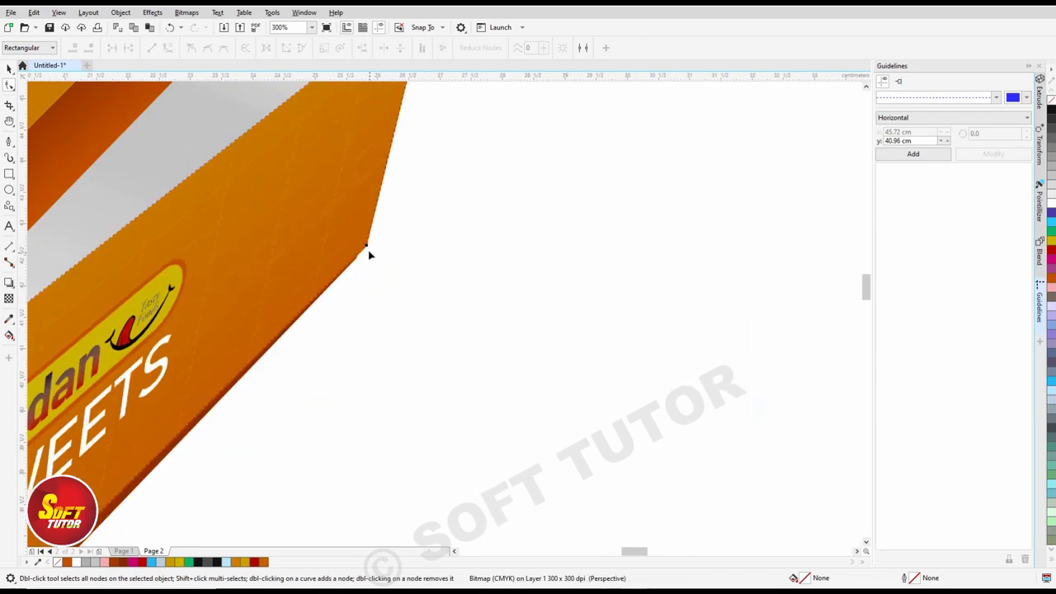
scroll(476, 273, "down", 2)
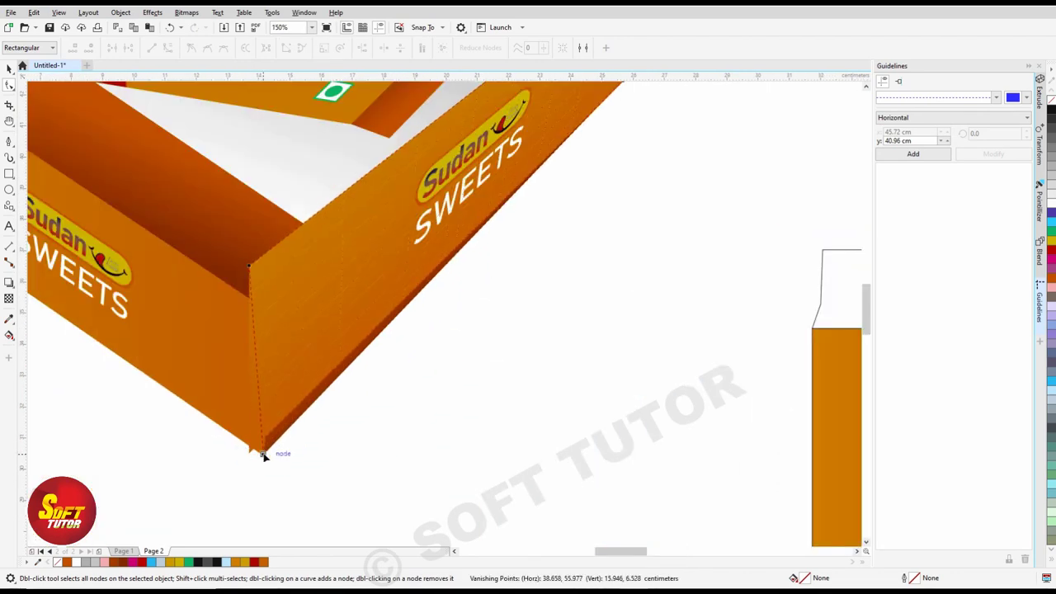
scroll(202, 439, "down", 4)
key("space")
left_click(188, 373)
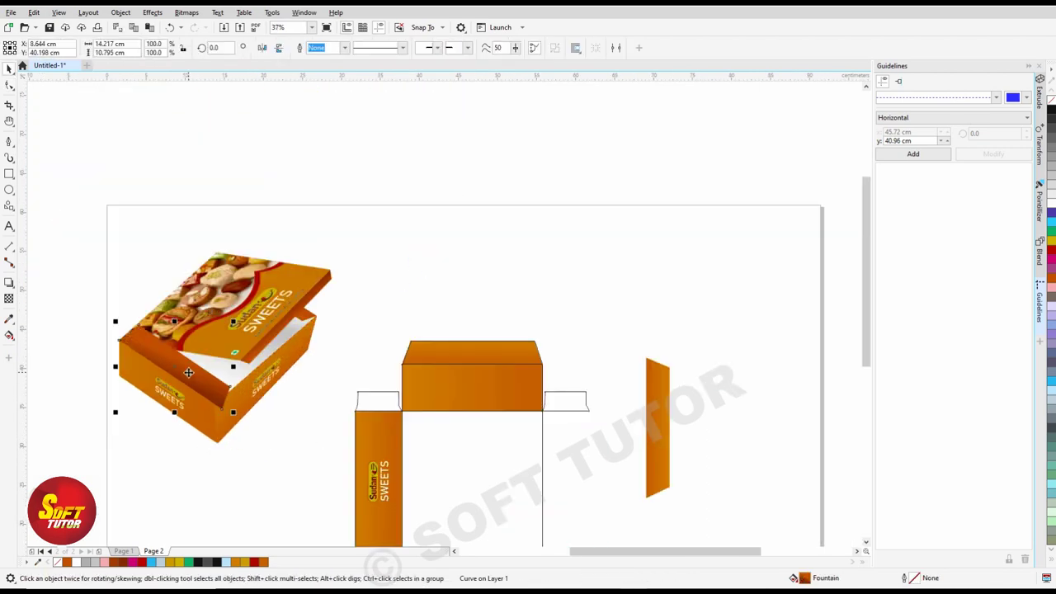
Move the flat dieline above the page, then centre and enlarge the 3D box mockup.
scroll(213, 385, "down", 2)
left_click_drag(467, 385, 463, 165)
left_click_drag(253, 271, 388, 395)
left_click_drag(325, 339, 432, 378)
left_click_drag(487, 430, 534, 472)
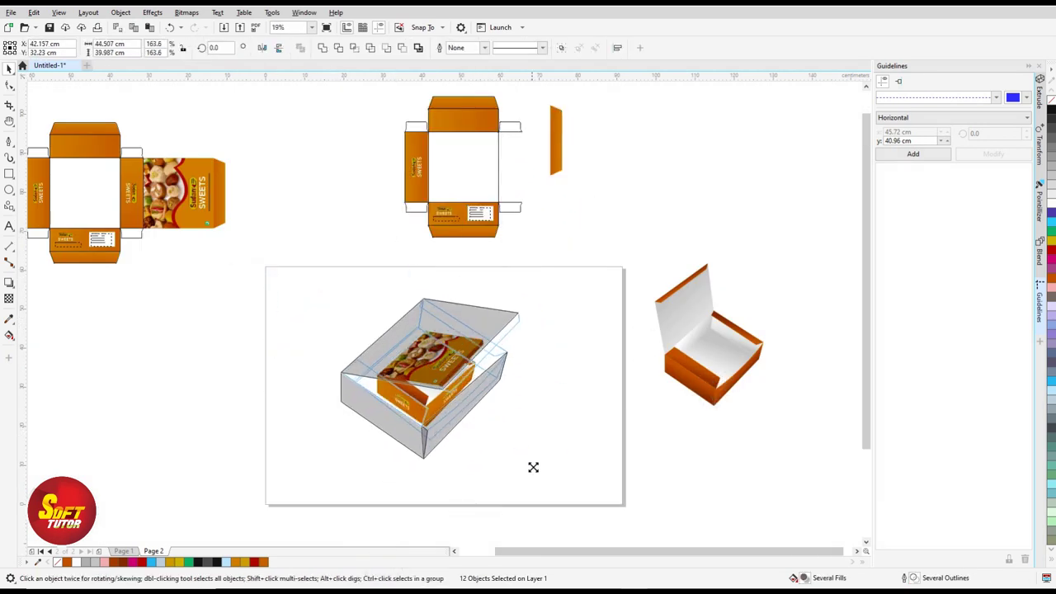
left_click(574, 429)
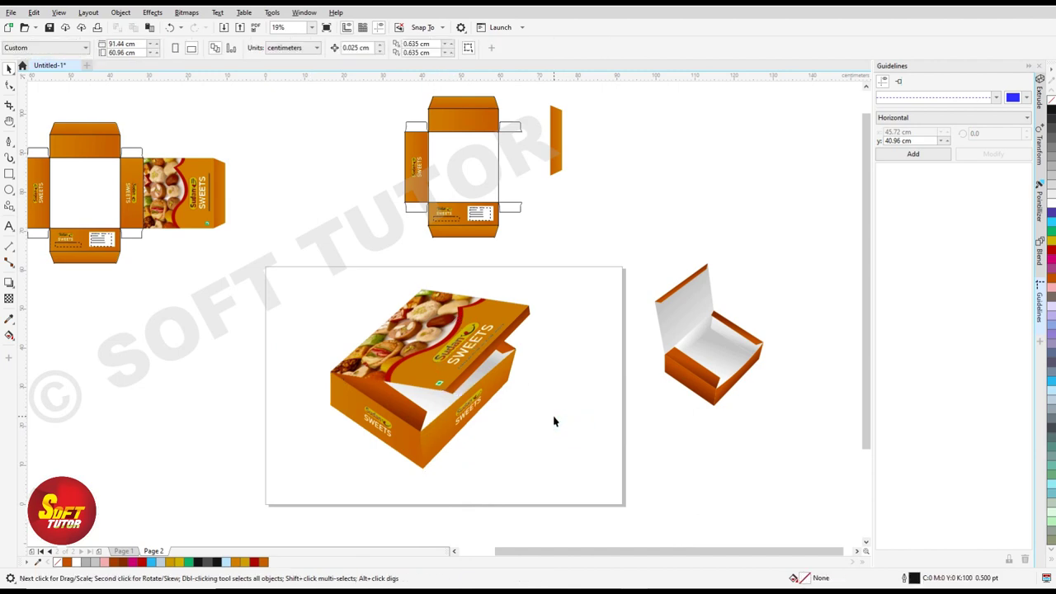
Position the box mockup left of the dieline and select the whole finished dieline.
scroll(426, 383, "up", 2)
left_click(406, 377)
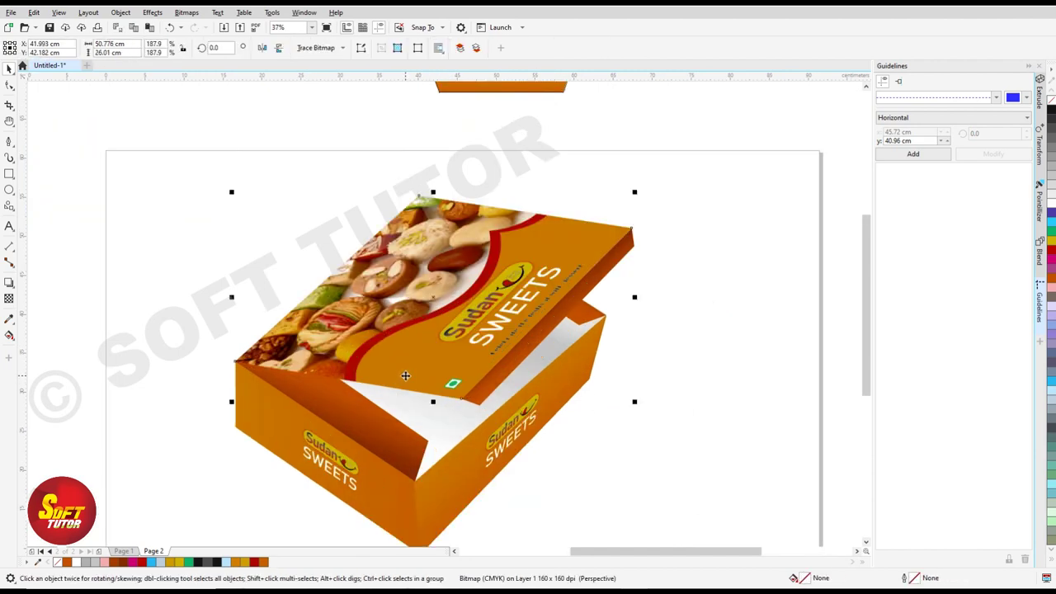
left_click(201, 426)
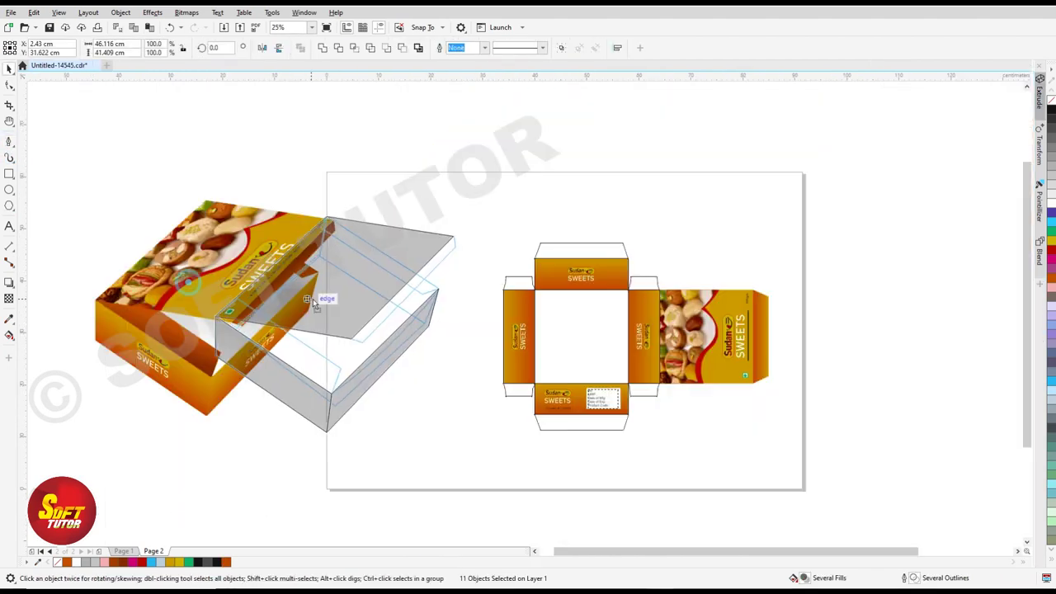
left_click_drag(344, 309, 345, 310)
left_click(203, 349)
scroll(724, 340, "up", 2)
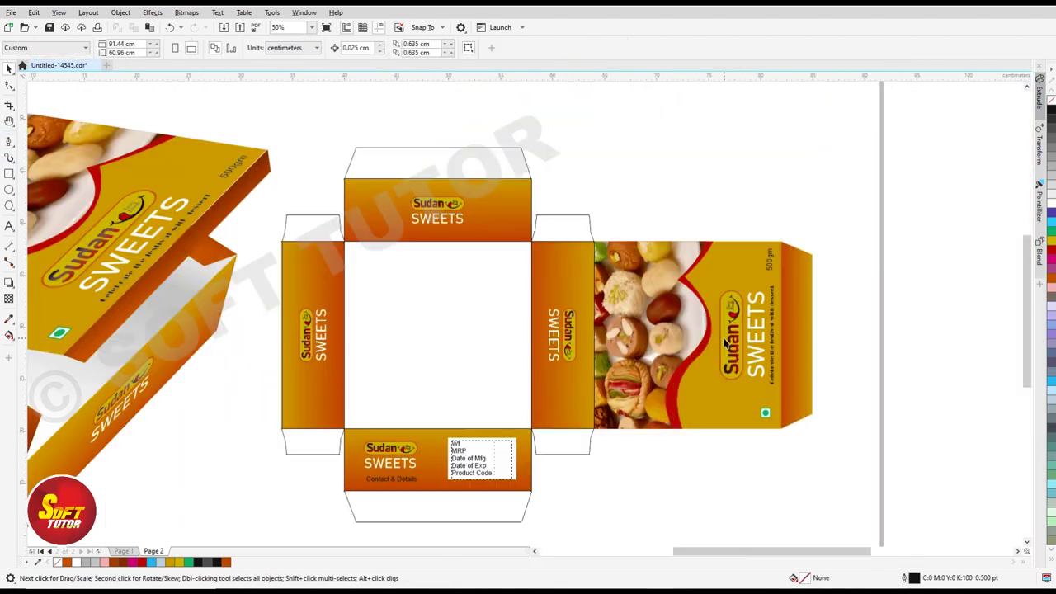
left_click_drag(258, 126, 846, 545)
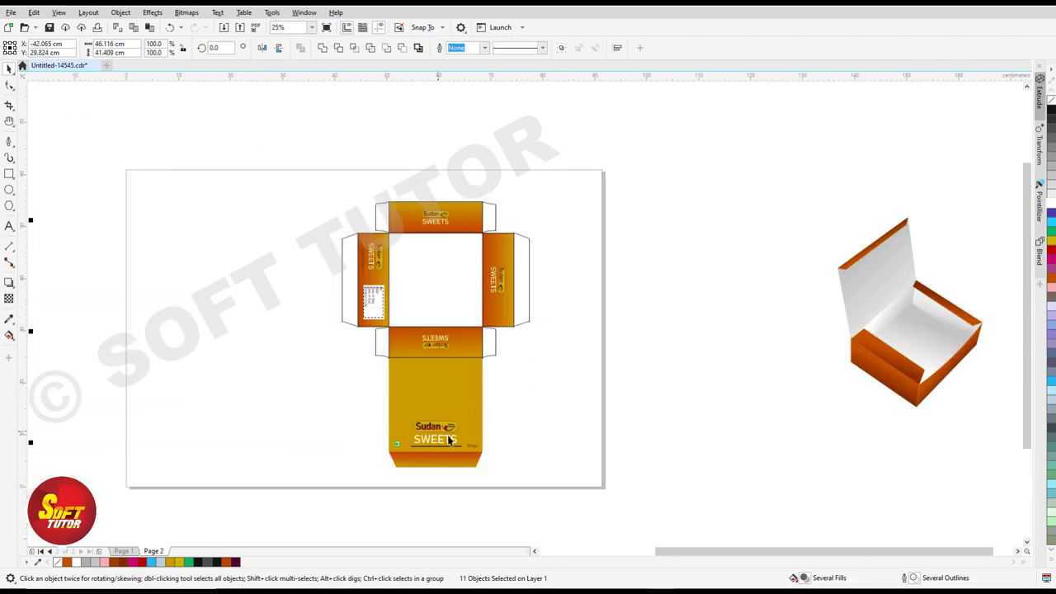
Nudge the box dieline group slightly up and left.
left_click(462, 231)
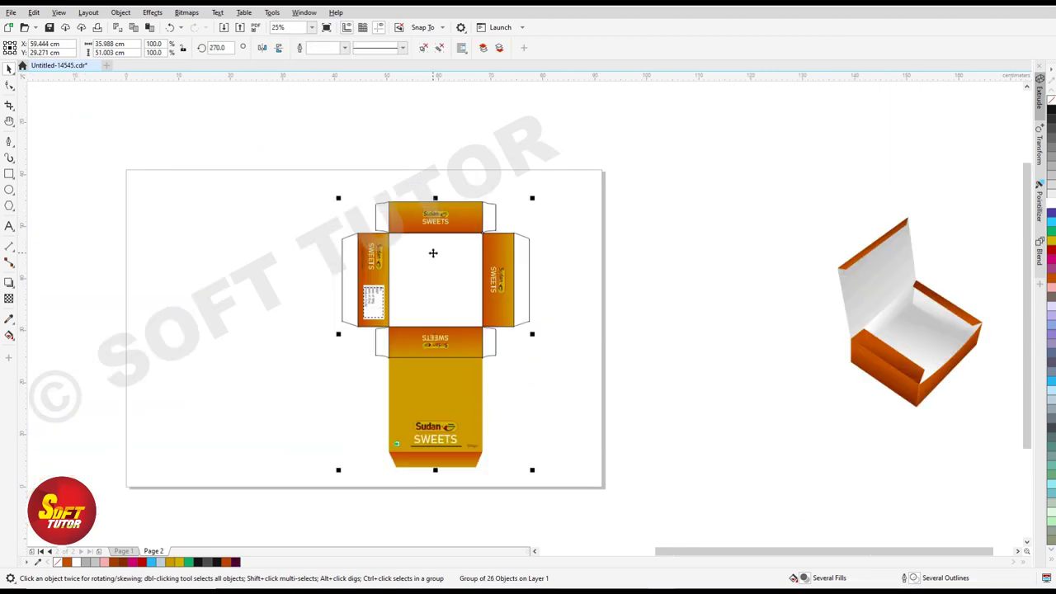
left_click_drag(434, 299, 412, 292)
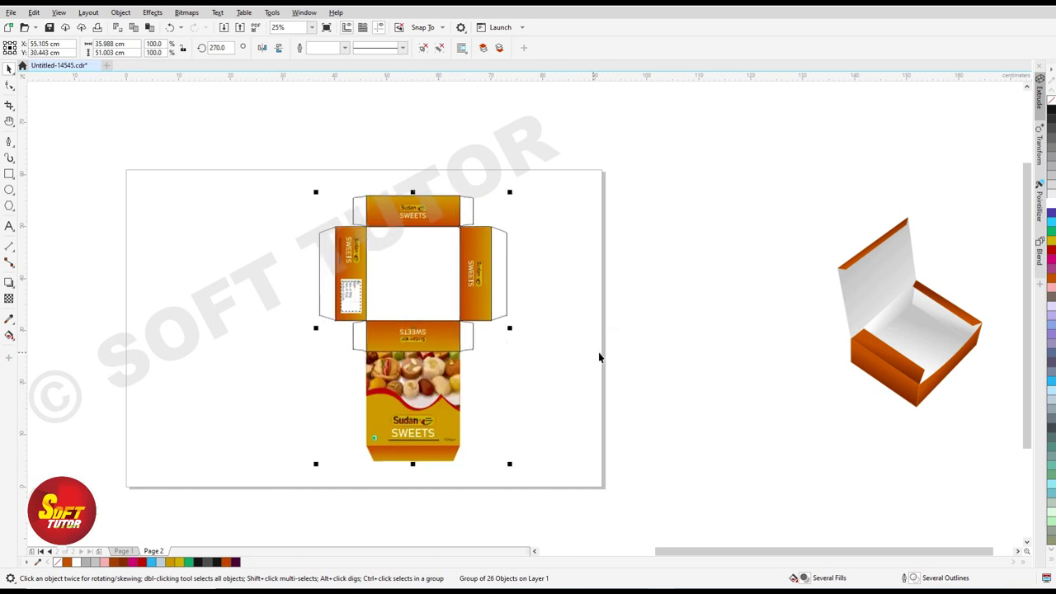
scroll(458, 379, "up", 1)
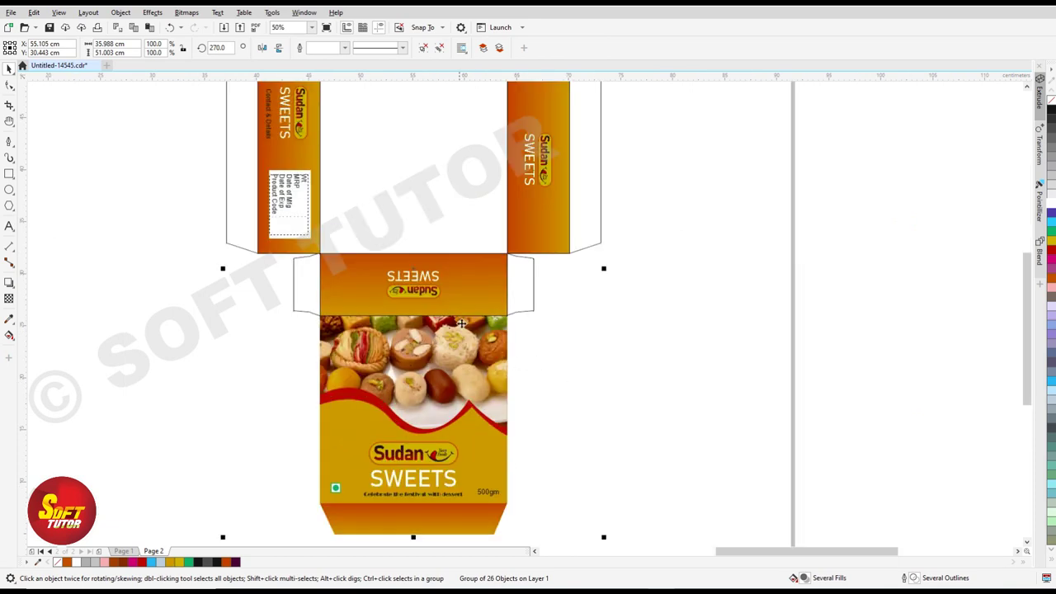
scroll(440, 328, "down", 1)
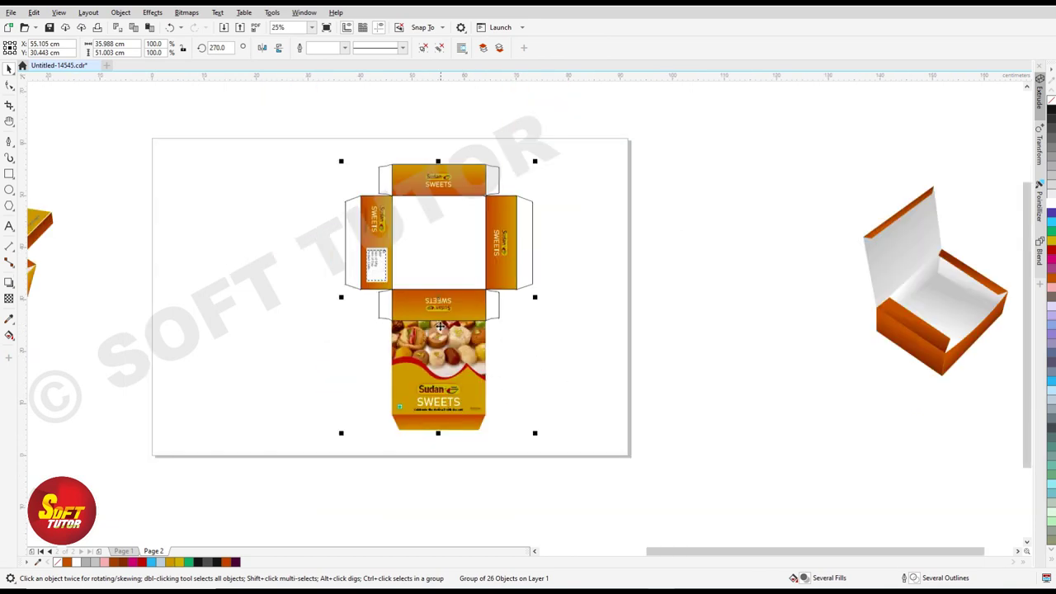
left_click(680, 302)
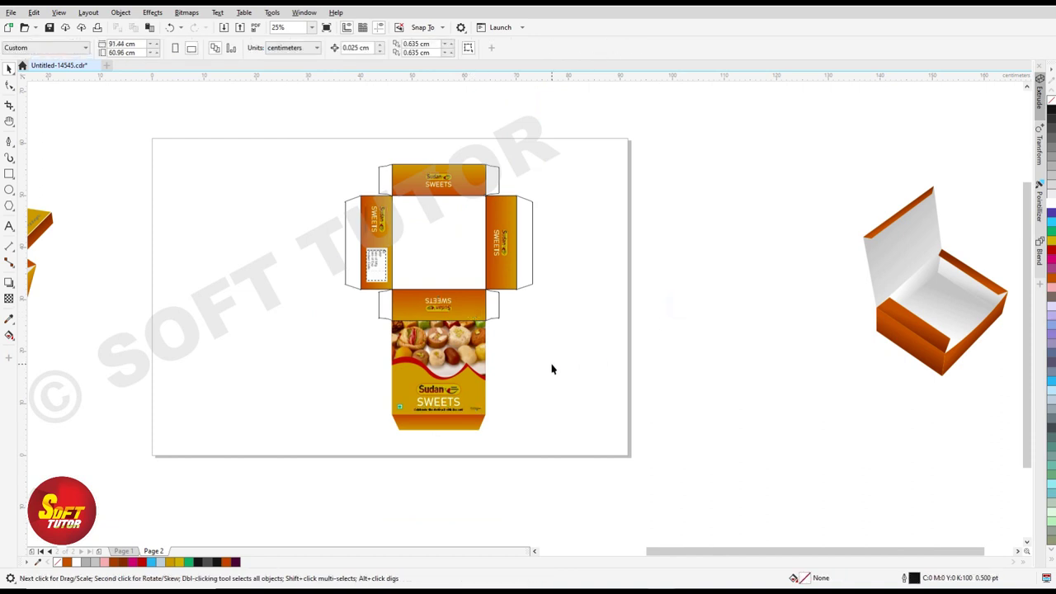
Delete the sweets photo from inside the front-panel PowerClip and finish editing.
left_click(450, 361)
scroll(450, 360, "up", 1)
double_click(457, 329)
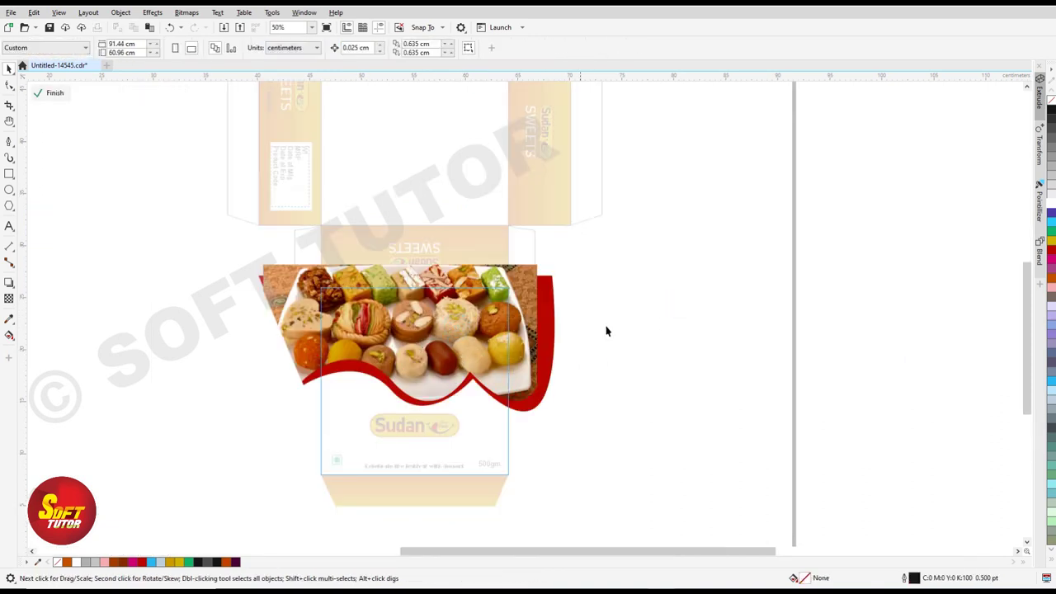
left_click(425, 342)
key("Delete")
left_click(573, 337, "ctrl")
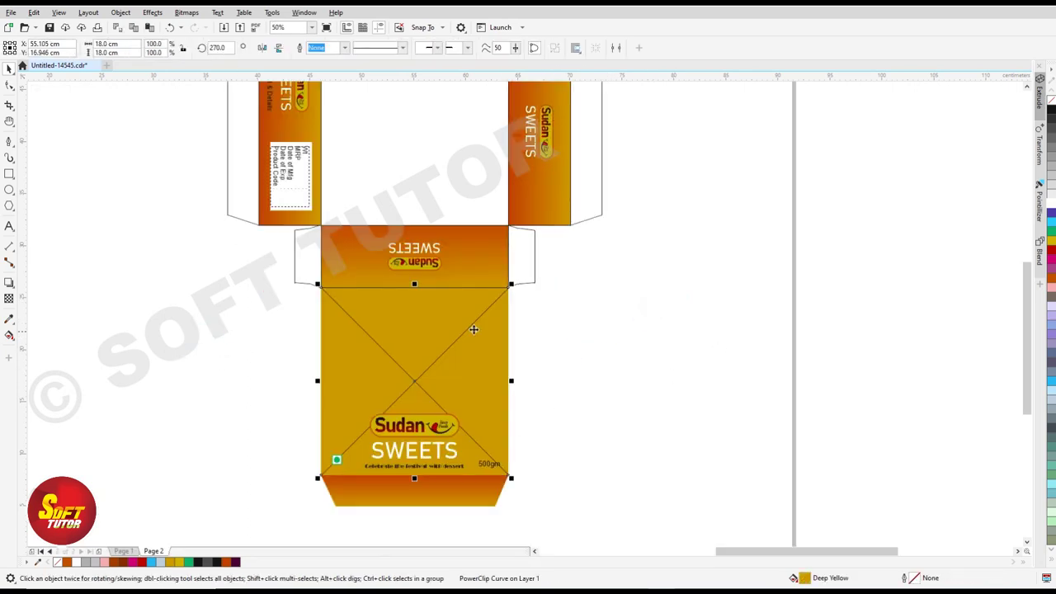
scroll(456, 338, "down", 1)
left_click(122, 552)
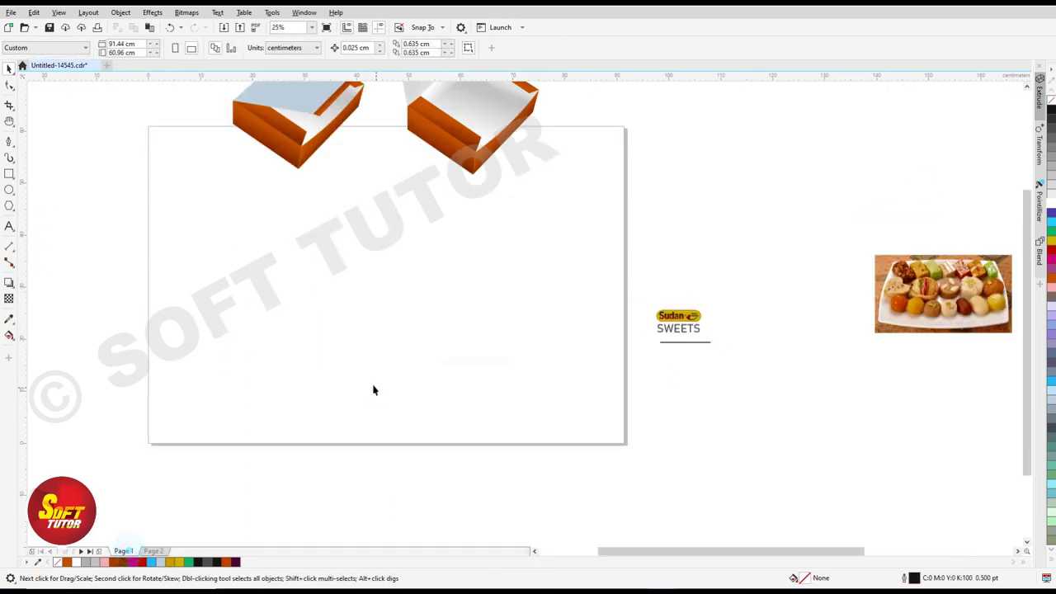
Bring the Diwali image from Page 1 into the front-panel PowerClip on Page 2.
scroll(674, 427, "down", 1)
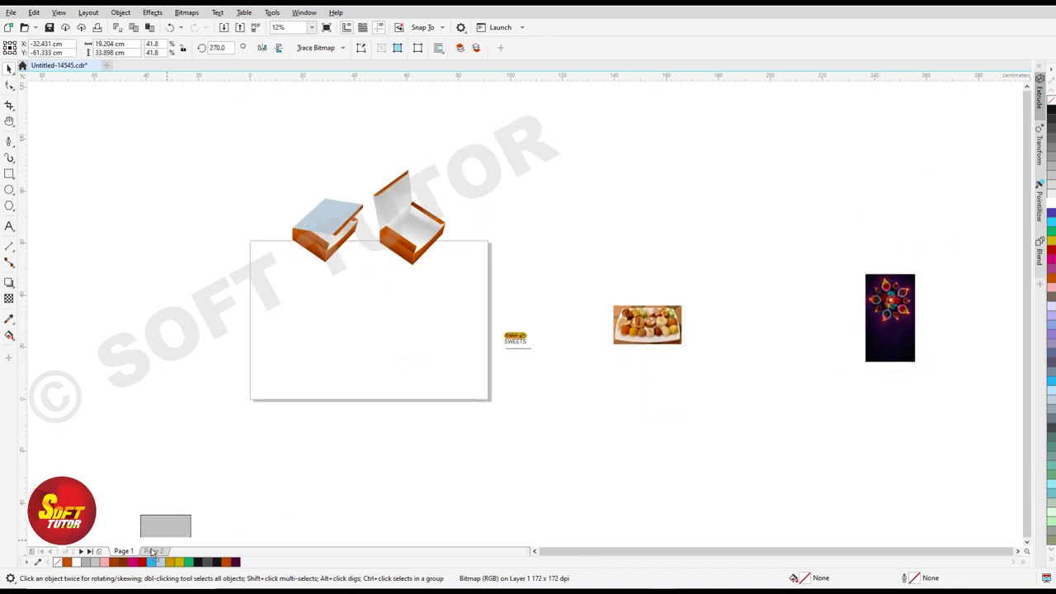
left_click_drag(250, 509, 433, 337)
scroll(433, 336, "up", 1)
left_click(434, 332)
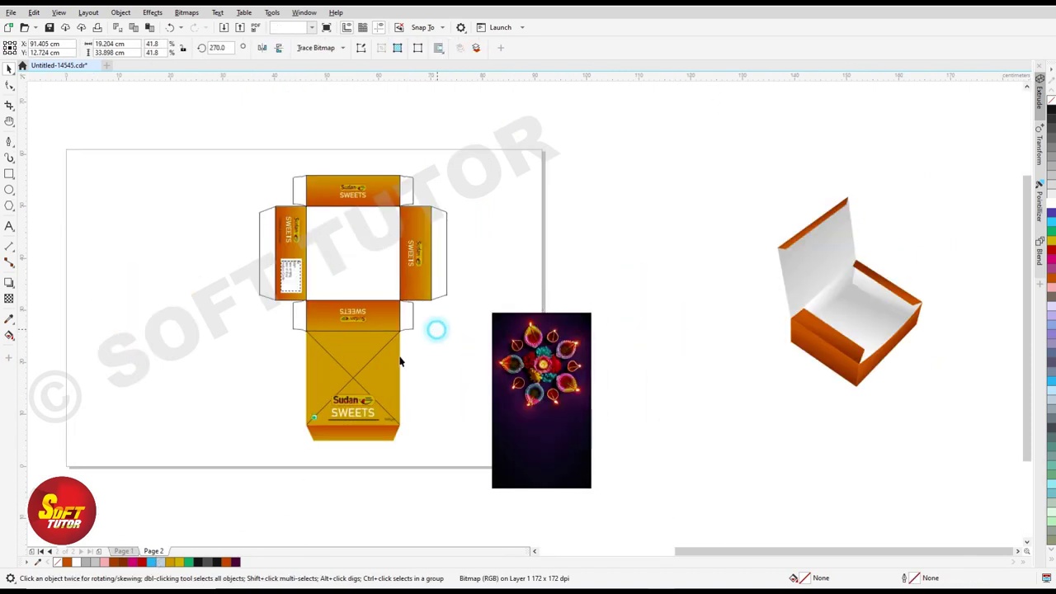
scroll(401, 358, "up", 1)
left_click_drag(684, 330, 361, 344)
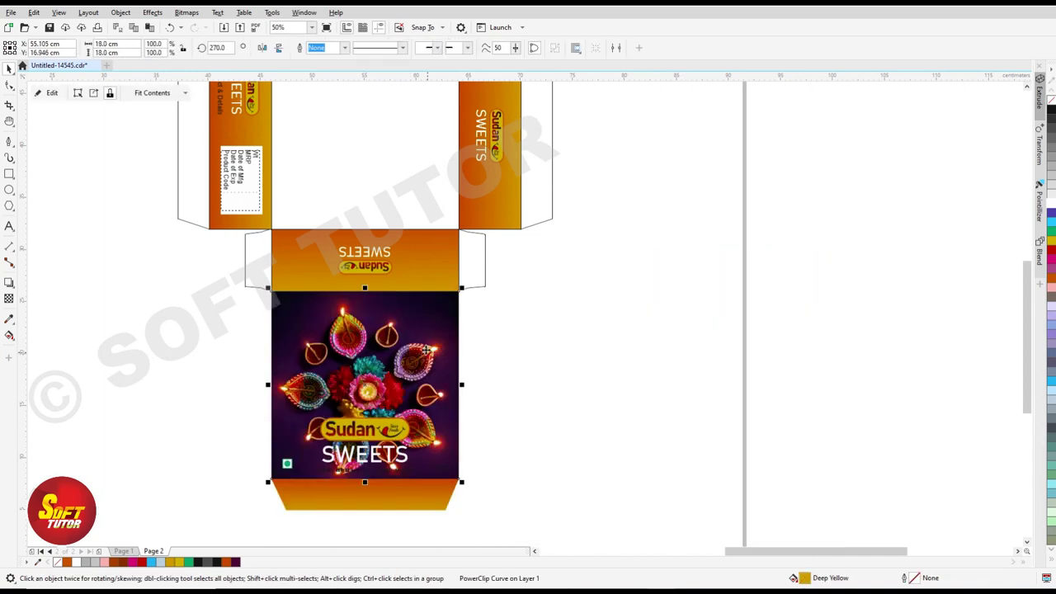
left_click(46, 92)
left_click_drag(392, 379, 381, 394)
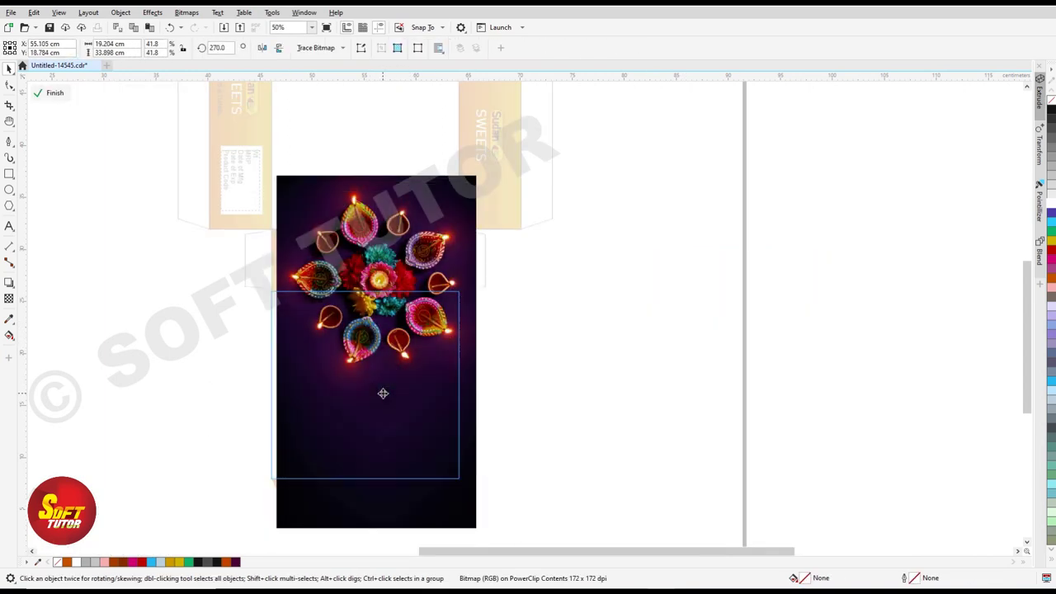
Raise the Sudan logo and SWEETS, and move the tagline row just beneath them.
key("h")
left_click_drag(541, 264, 544, 414)
key("space")
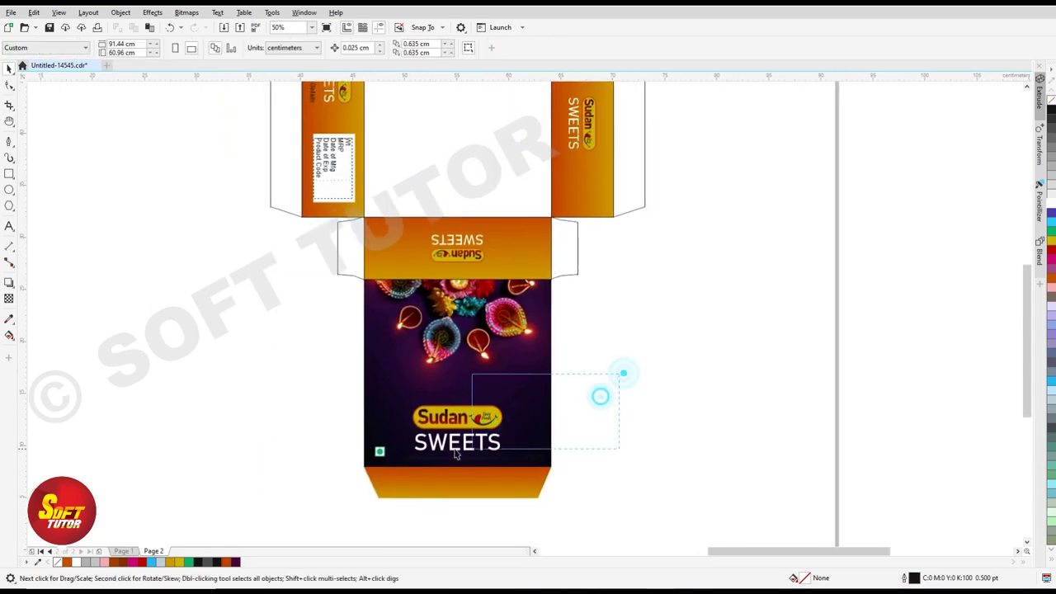
scroll(401, 402, "up", 3)
left_click_drag(344, 365, 587, 495)
left_click_drag(481, 410, 481, 344)
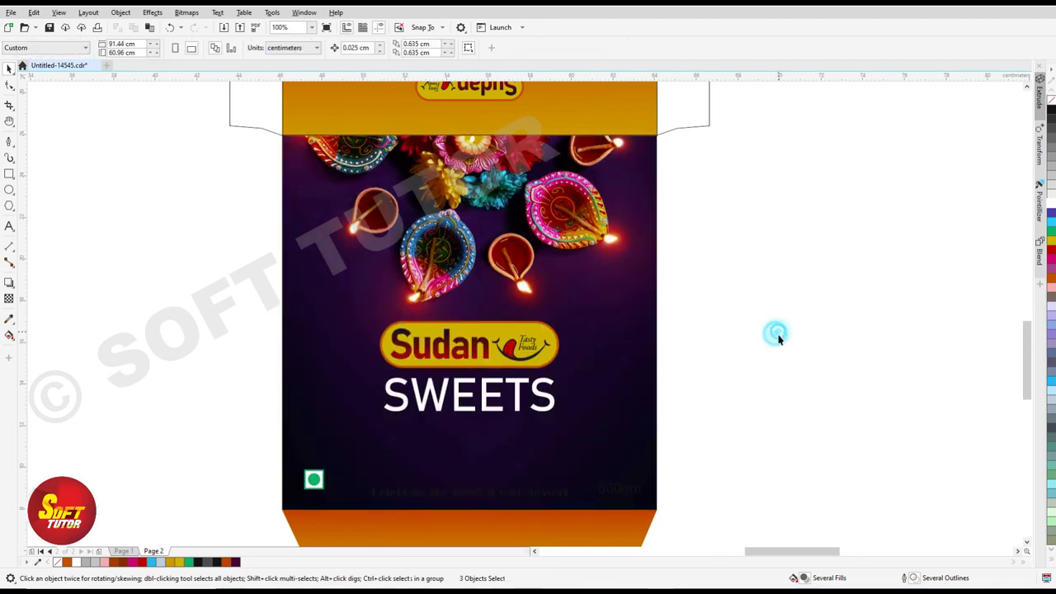
left_click_drag(717, 455, 339, 516)
left_click_drag(409, 495, 408, 434)
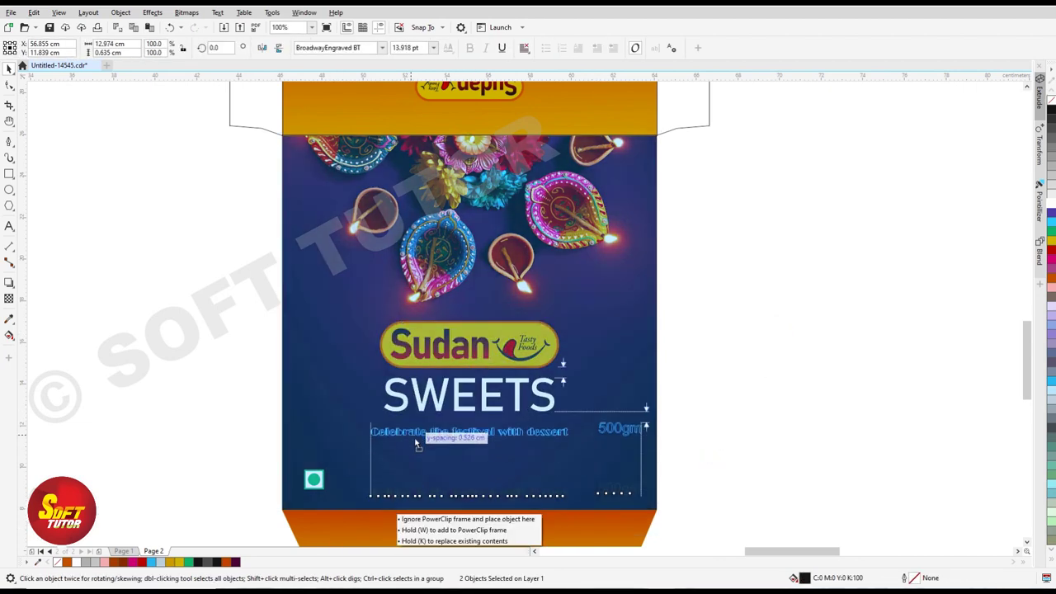
Move the 500gm weight label down to the panel's bottom right.
left_click(679, 399)
left_click(608, 427)
left_click(623, 448)
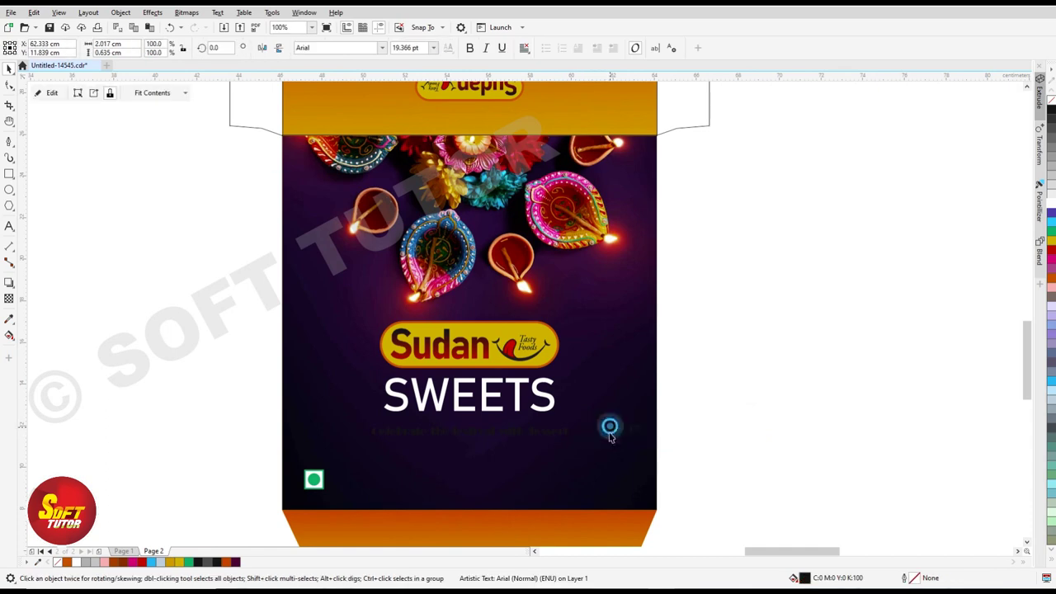
left_click(512, 432)
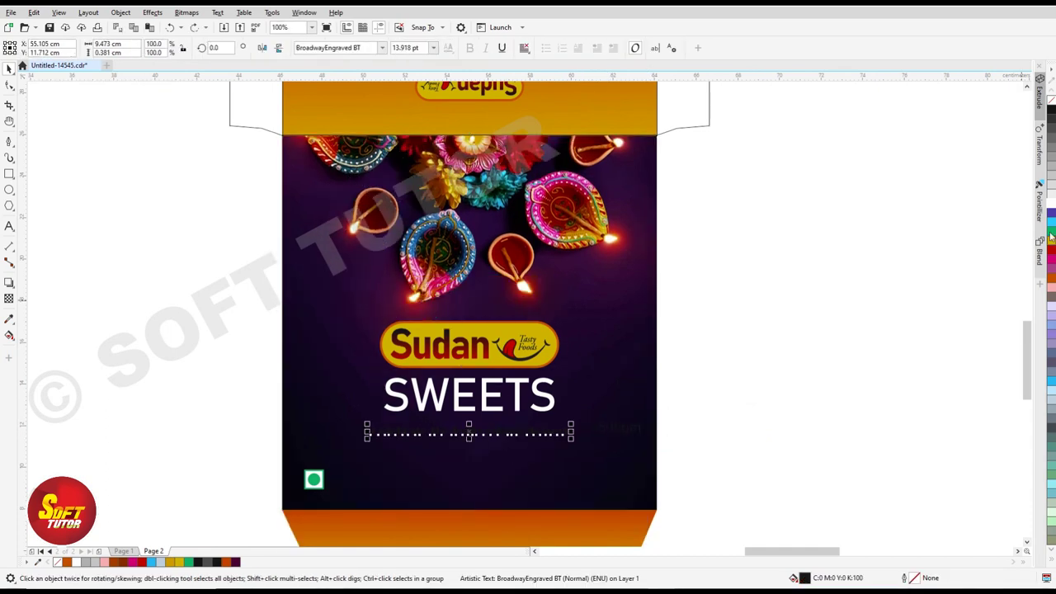
left_click(781, 352)
left_click(611, 431)
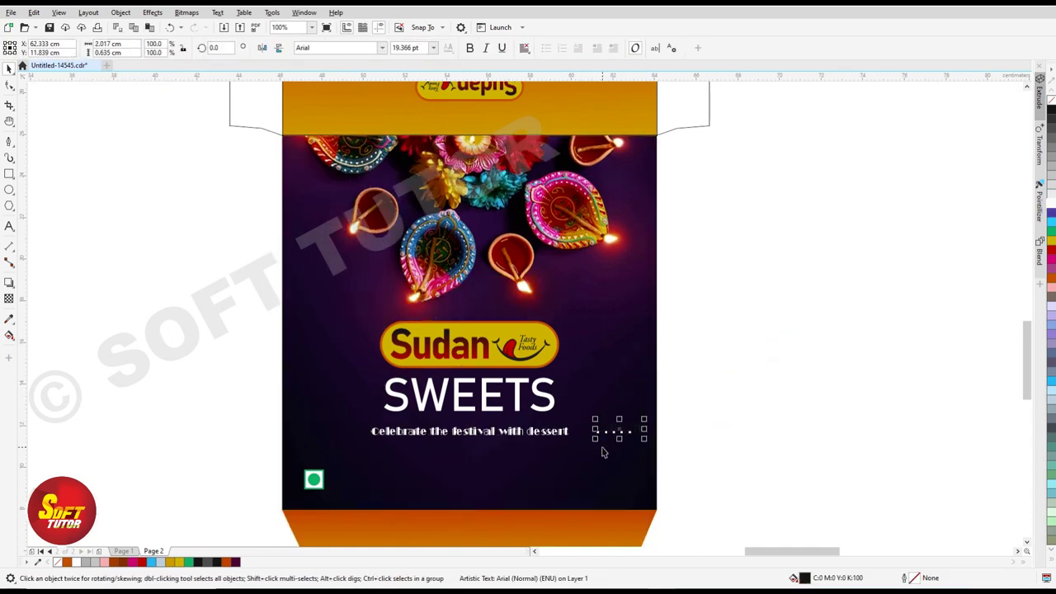
left_click_drag(617, 429, 612, 482)
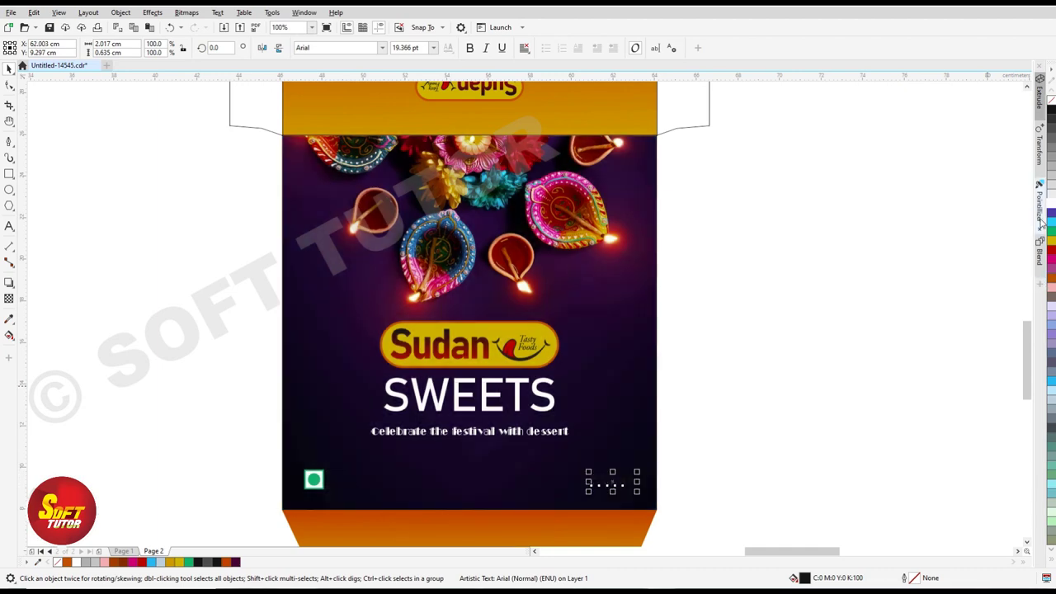
left_click(879, 314)
scroll(802, 382, "down", 2)
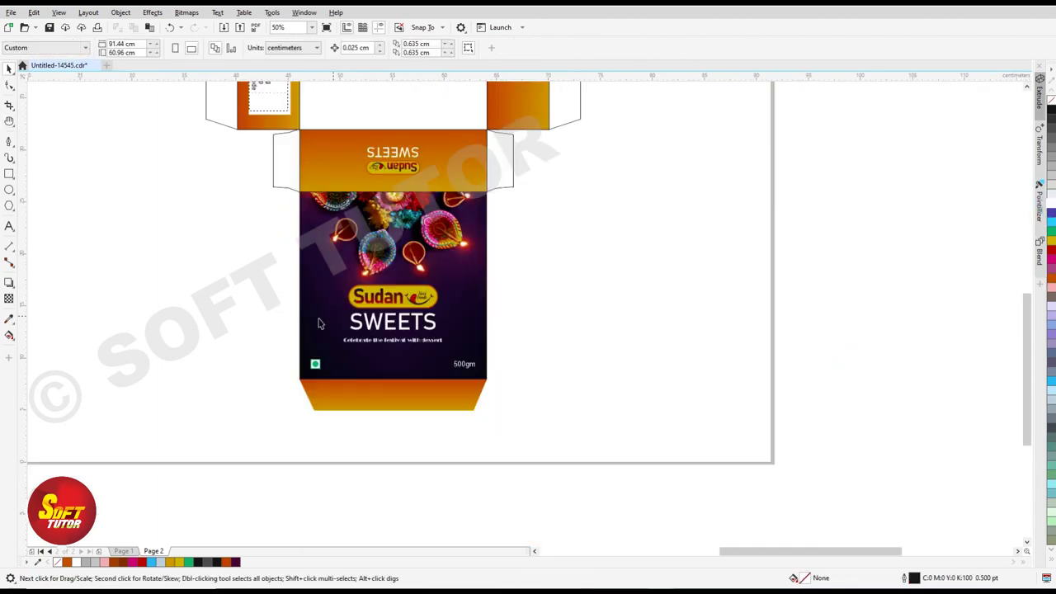
scroll(181, 324, "up", 2)
Sample dark purple from the Diwali image and fill the bottom flap with it.
left_click(9, 320)
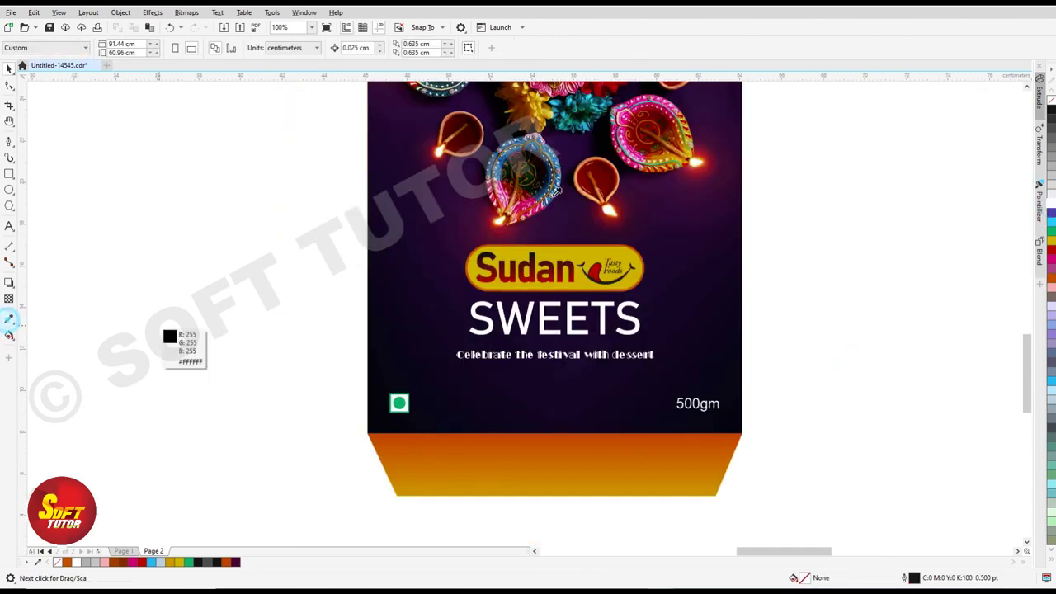
left_click(487, 229)
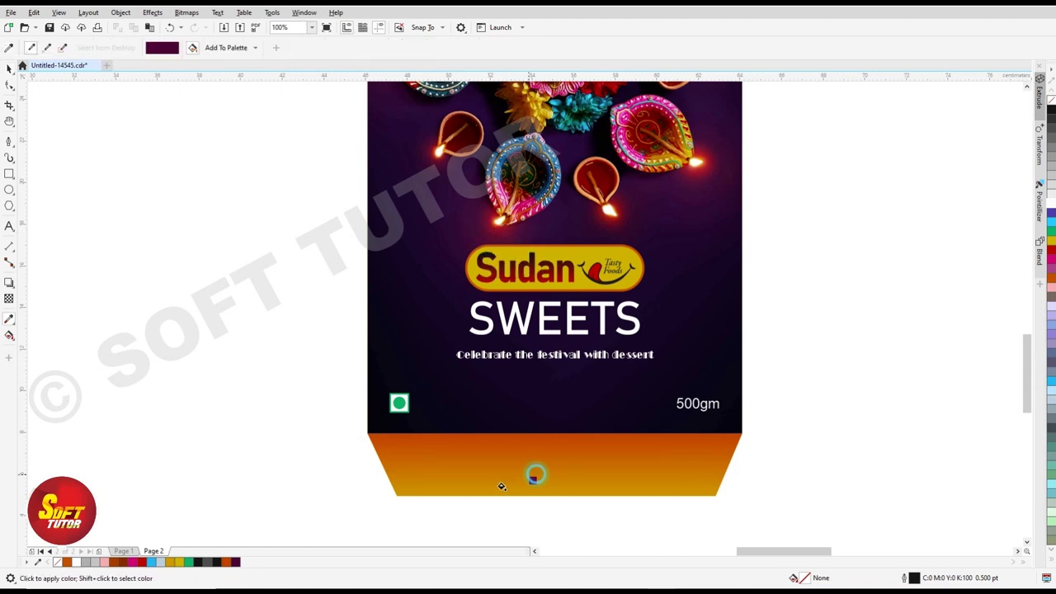
left_click(535, 471)
scroll(753, 456, "down", 2)
left_click(578, 469)
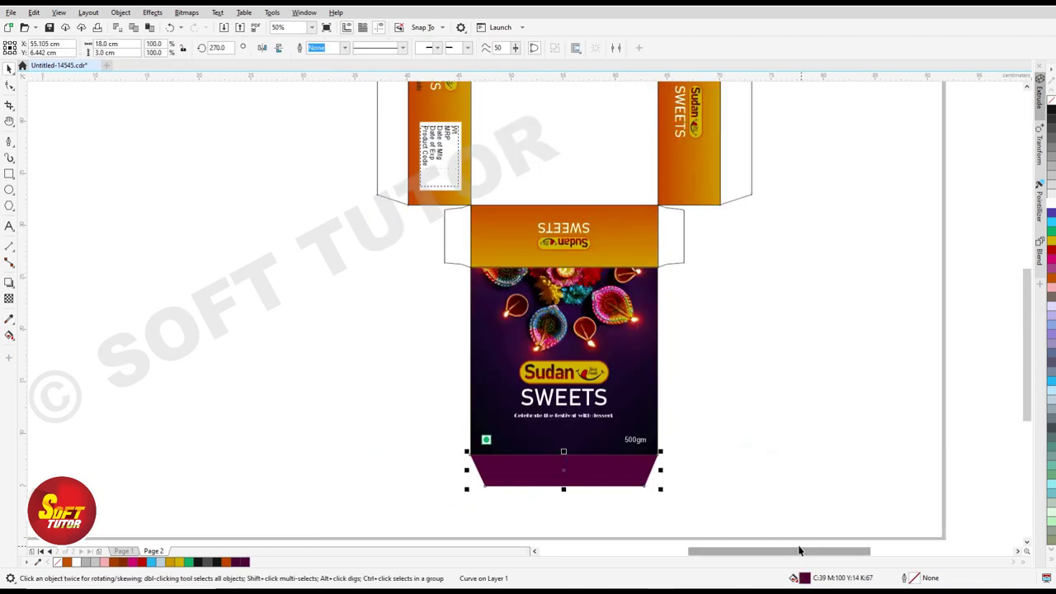
Apply the purple fill to the top panels and both side panels, then zoom out.
mouse_move(804, 580)
left_mouse_down()
mouse_move(631, 226)
mouse_move(626, 236)
left_mouse_up()
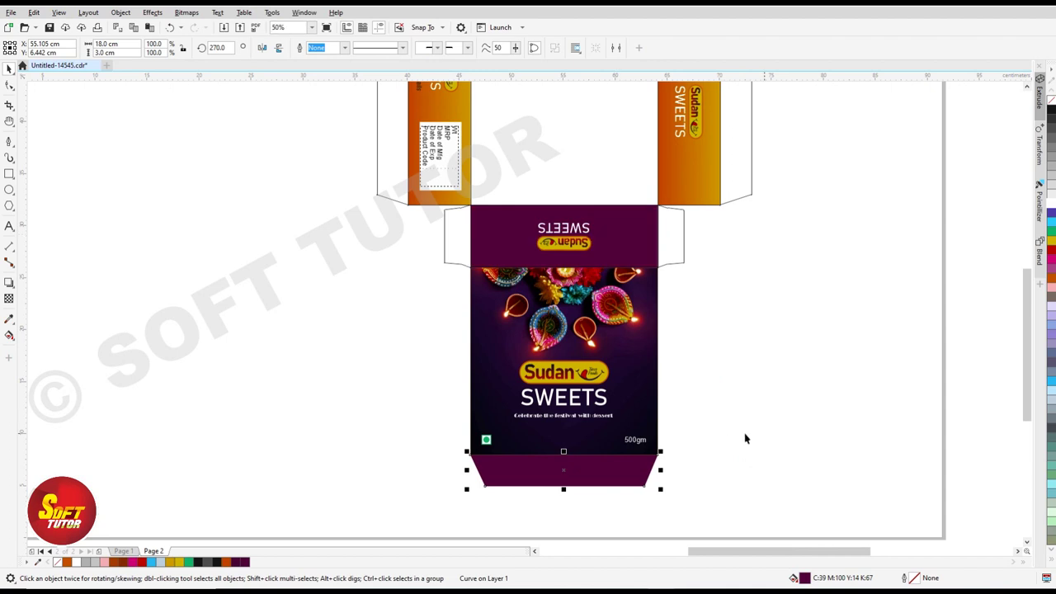
left_click_drag(805, 578, 658, 277)
left_click_drag(664, 316, 664, 317)
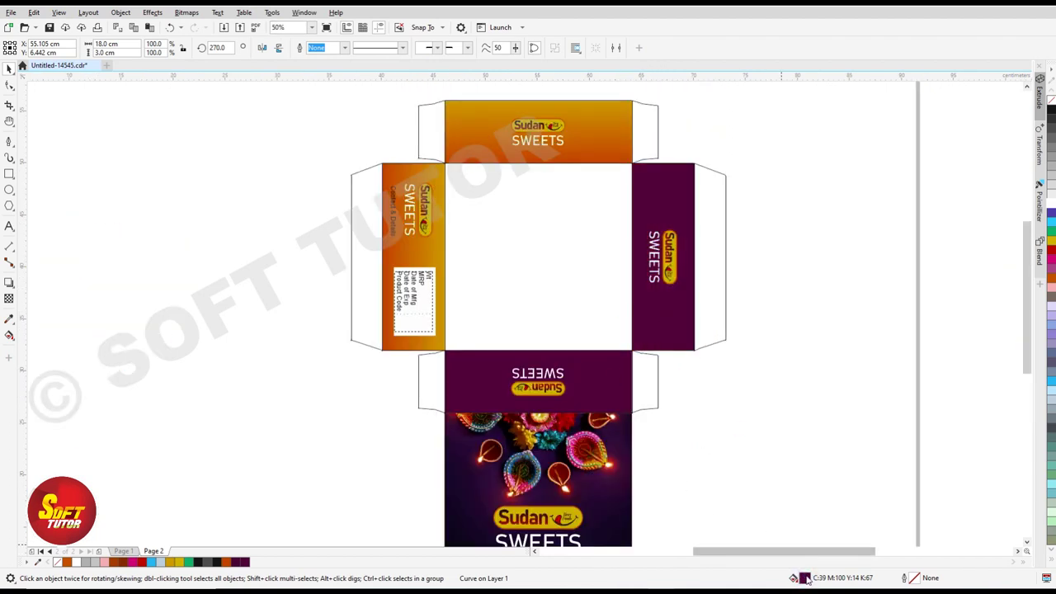
left_click_drag(614, 192, 607, 145)
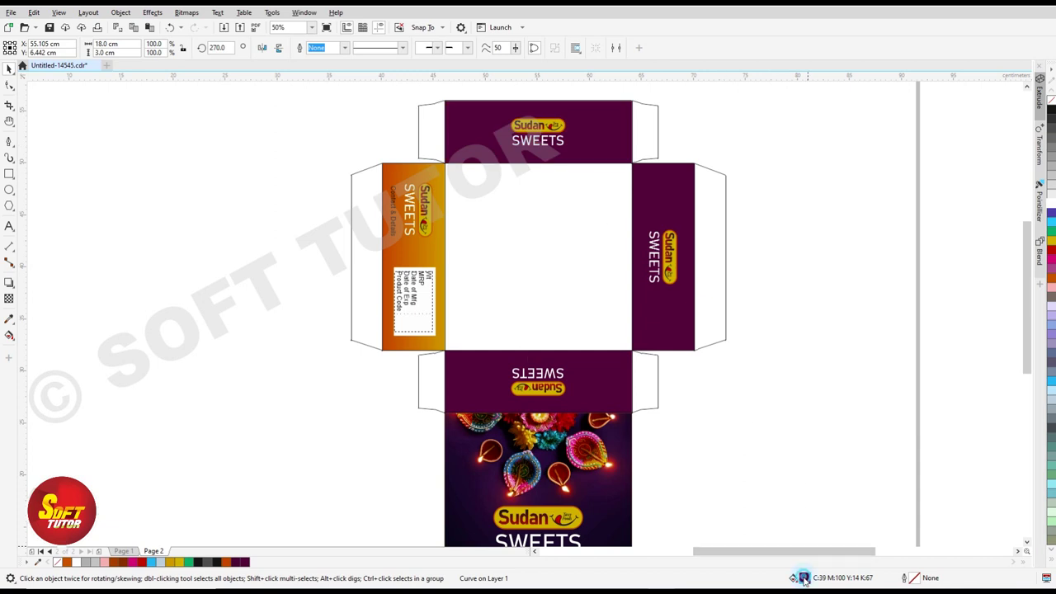
left_click_drag(440, 256, 439, 256)
key("h")
key("F3")
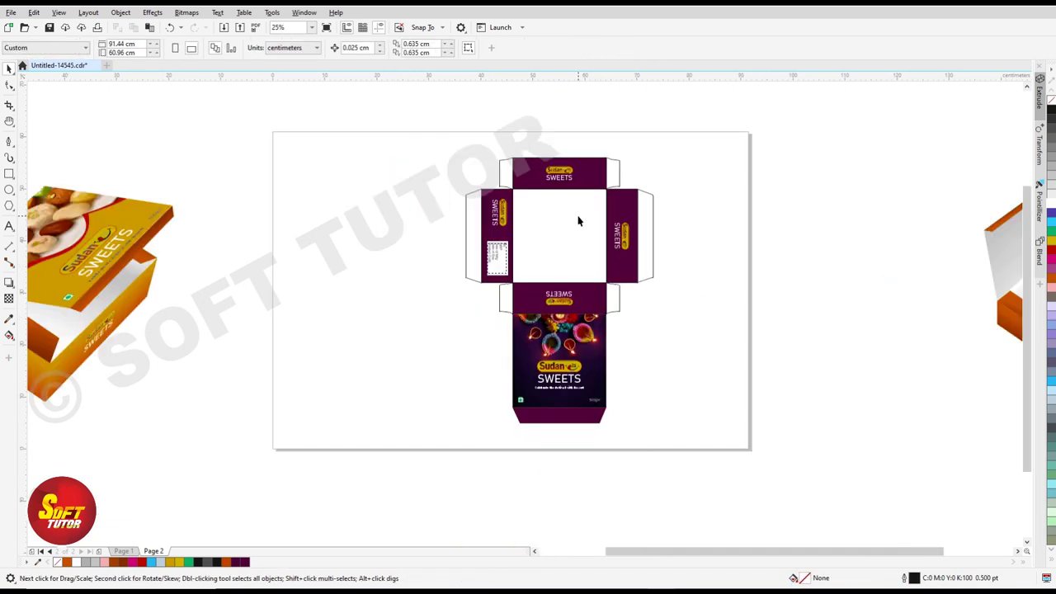
Zoom in on the purple dieline and group all 26 of its pieces into one object.
scroll(611, 207, "up", 2)
scroll(523, 211, "down", 2)
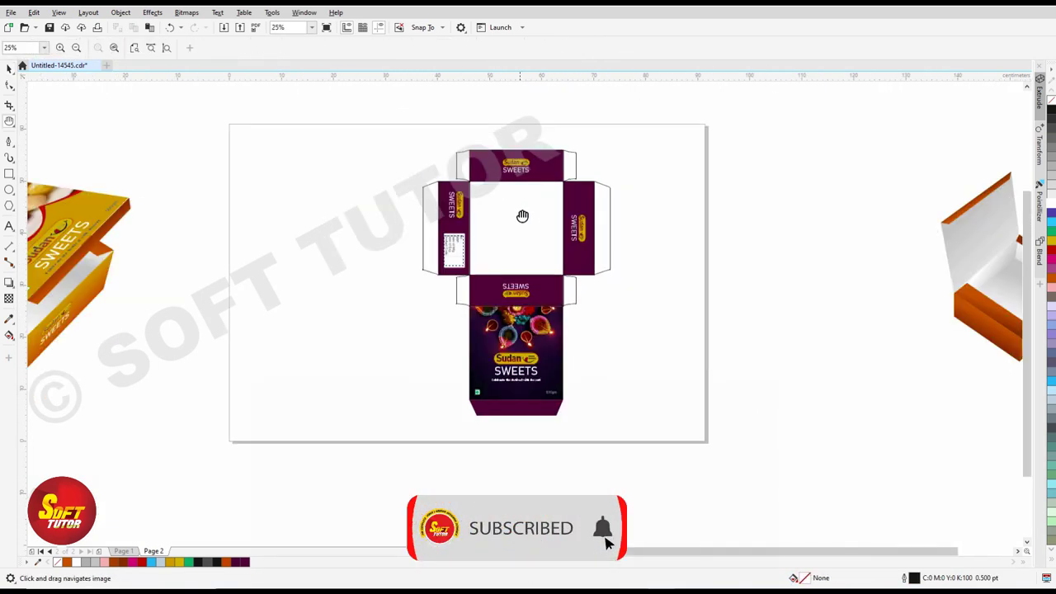
key("space")
key("z")
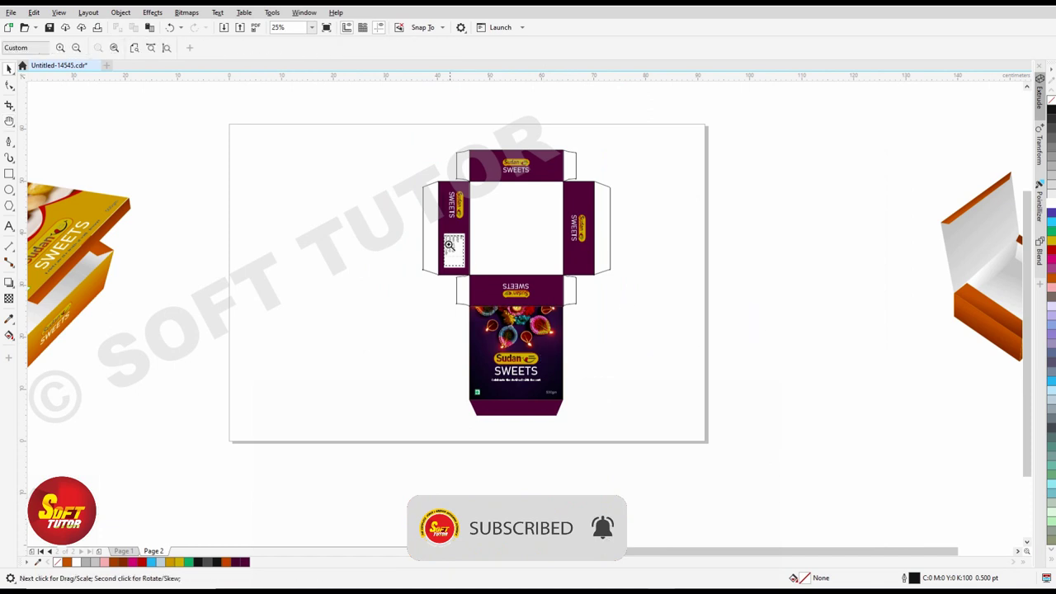
left_click_drag(638, 423, 650, 436)
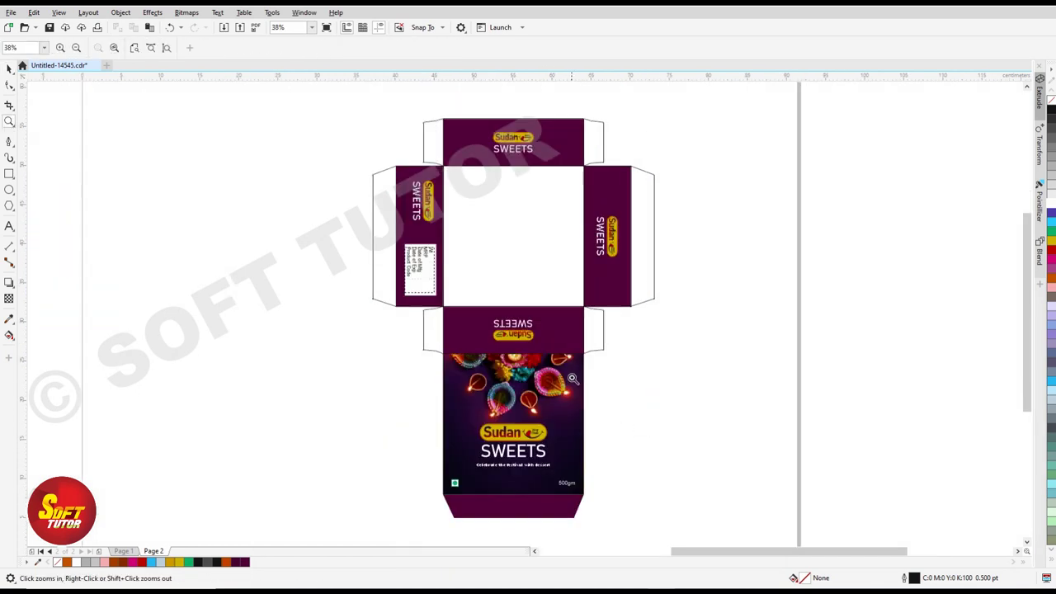
scroll(578, 330, "down", 2)
key("space")
left_click(533, 350)
left_click_drag(648, 176, 391, 487)
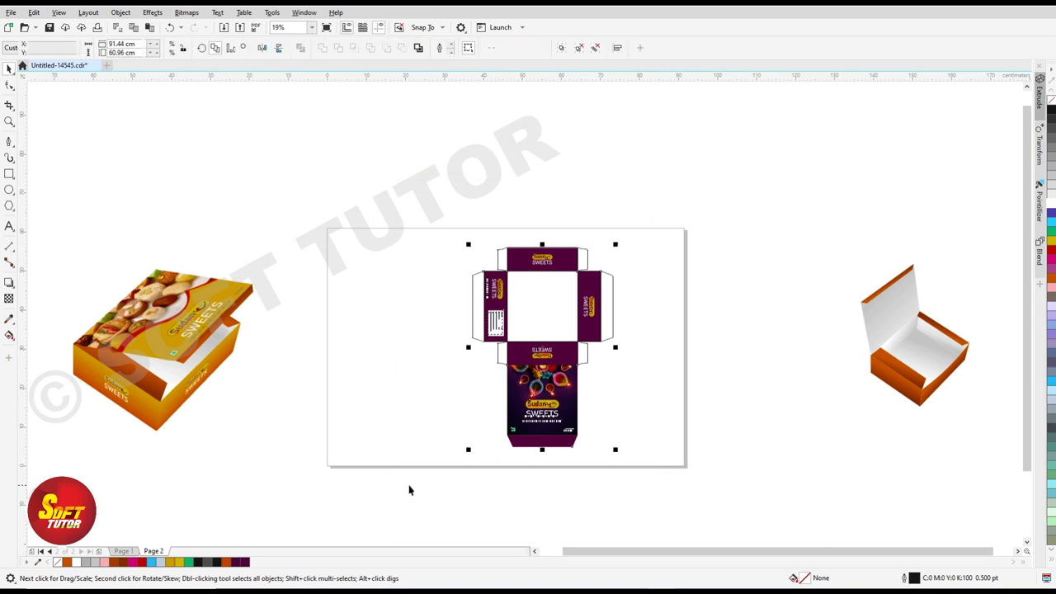
key("ctrl+g")
Rotate the grouped dieline 90° counter-clockwise so the Diwali front panel points right.
left_click(558, 318)
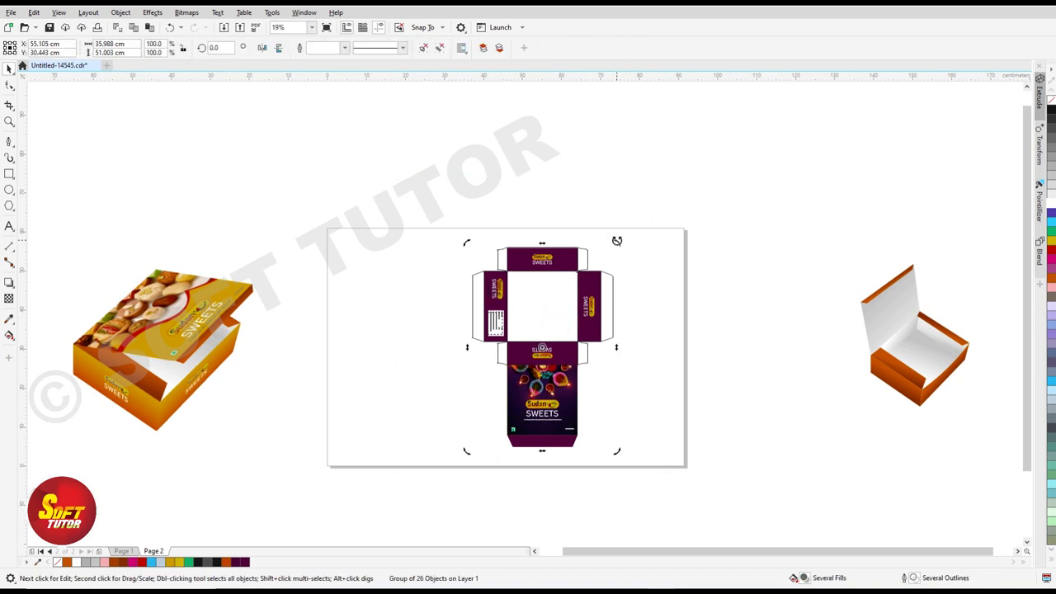
left_click_drag(616, 240, 429, 280)
left_click(774, 205)
scroll(587, 340, "up", 2)
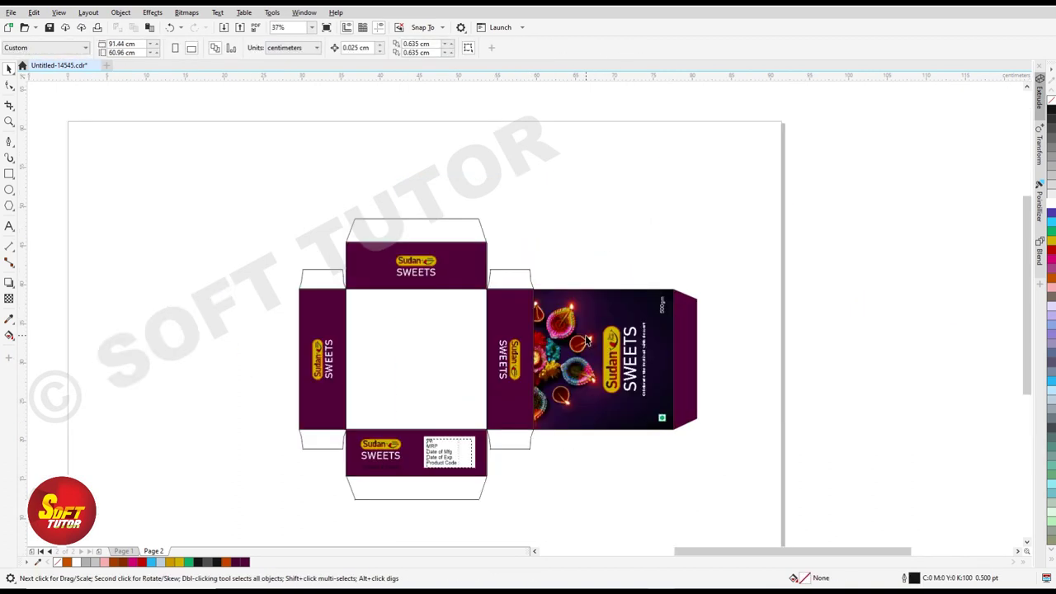
left_click_drag(499, 425, 538, 394)
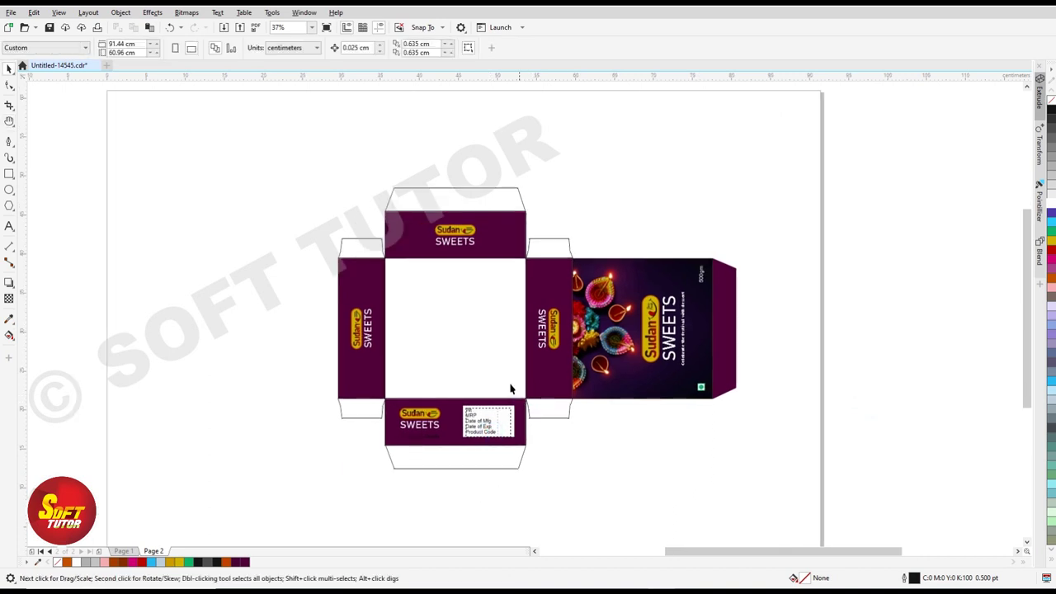